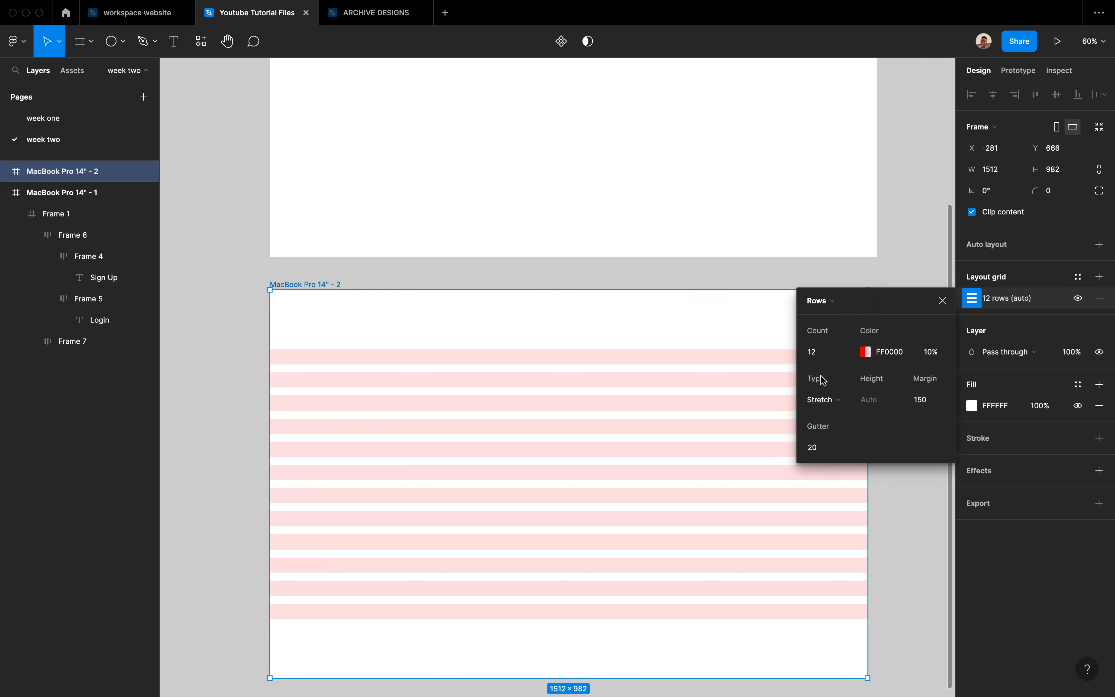
Step: Add a second layout grid to the MacBook Pro 14" - 2 frame and make it a rows grid with an Auto count
{"action": "left_click", "coordinate": [1099, 278]}
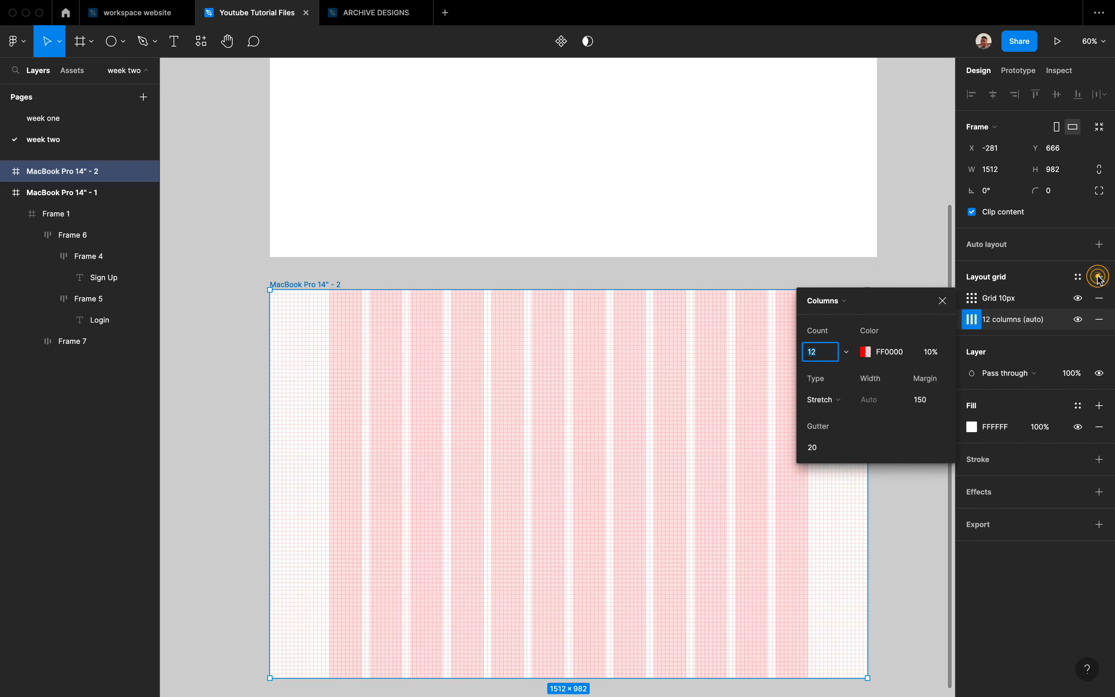
{"action": "left_click", "coordinate": [972, 298]}
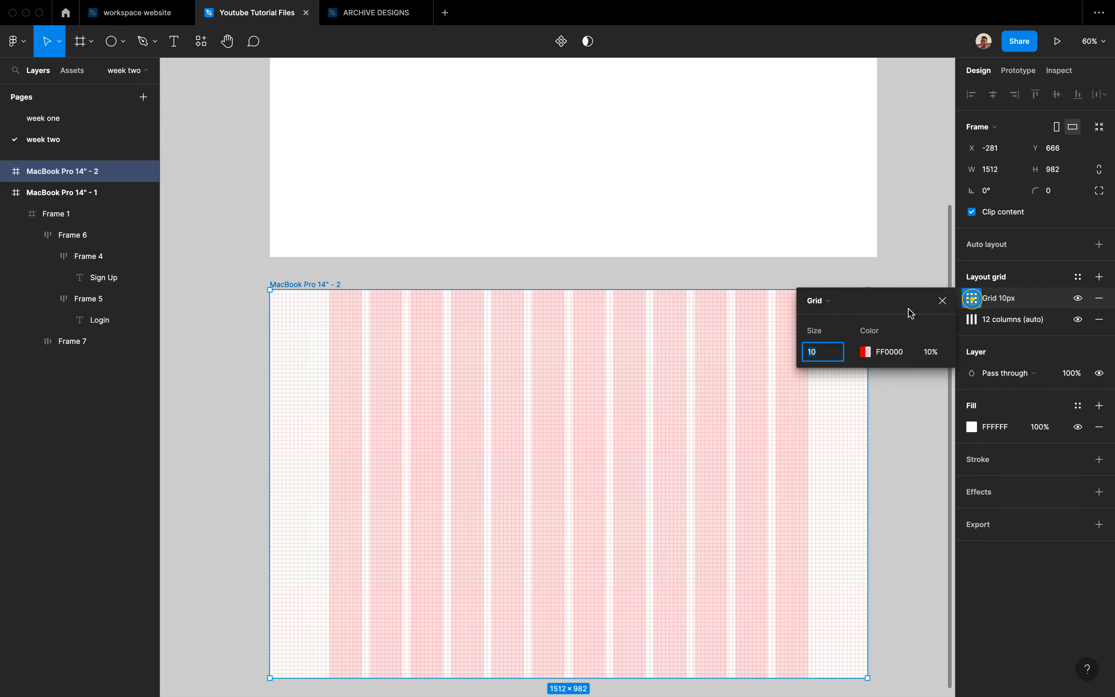
{"action": "left_click", "coordinate": [834, 302]}
{"action": "left_click", "coordinate": [835, 327]}
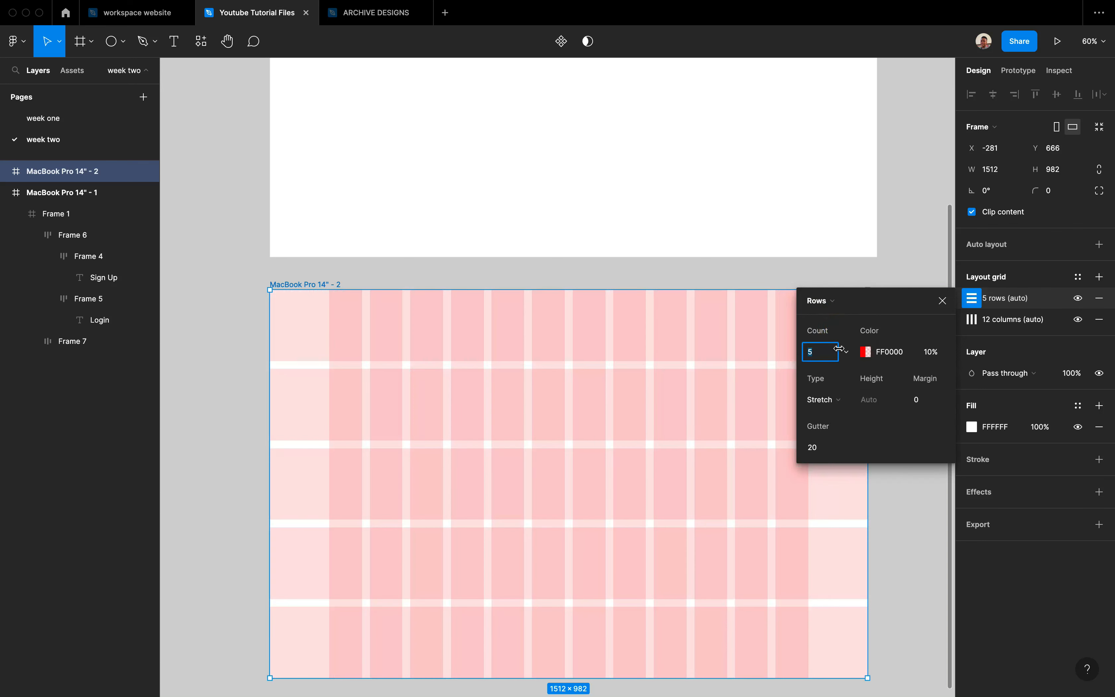
{"action": "left_click", "coordinate": [848, 353]}
{"action": "left_click", "coordinate": [829, 260]}
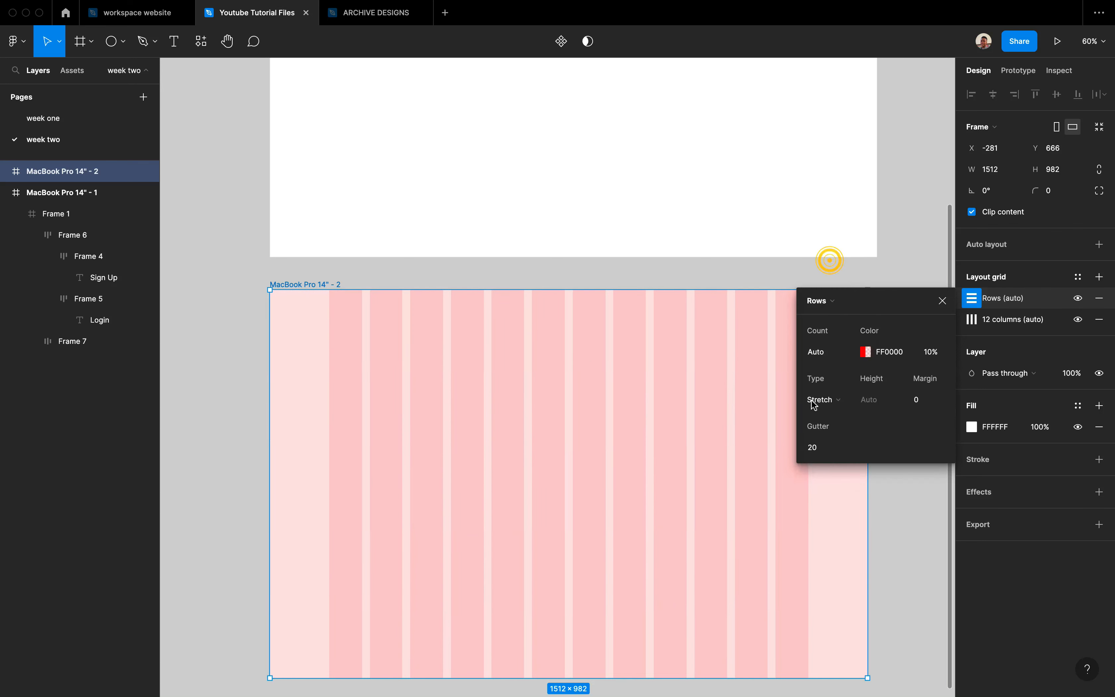
Step: Set the rows grid's type to Center and its height to 8
{"action": "left_click", "coordinate": [835, 407]}
{"action": "left_click", "coordinate": [832, 402]}
{"action": "left_click", "coordinate": [920, 401]}
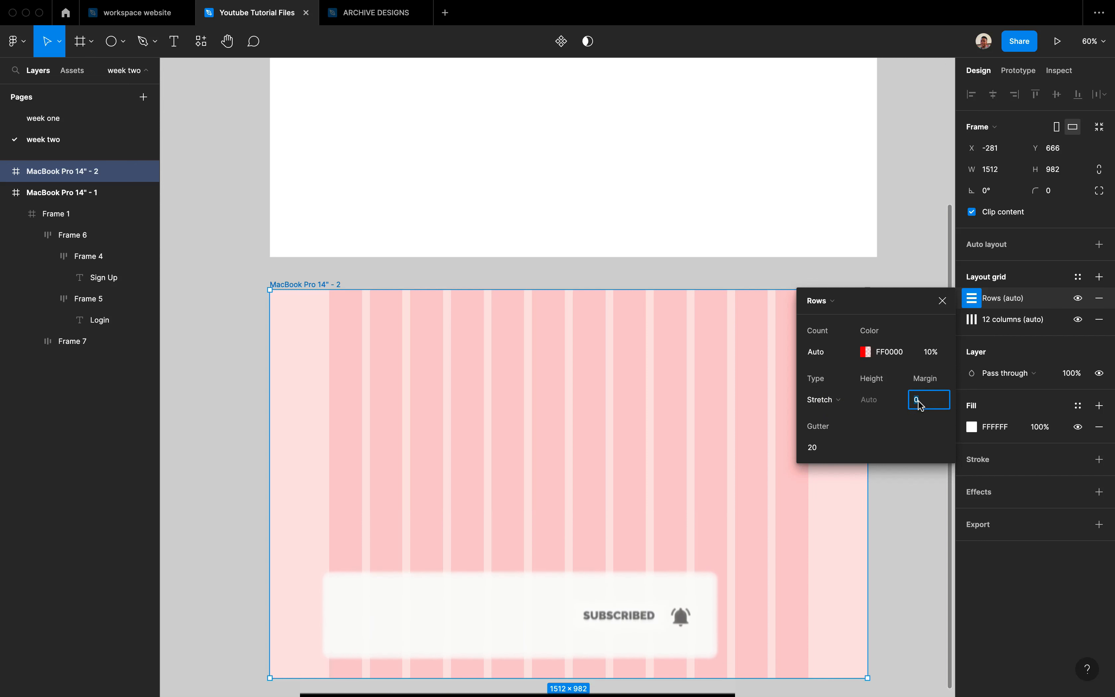
{"action": "left_click", "coordinate": [824, 399]}
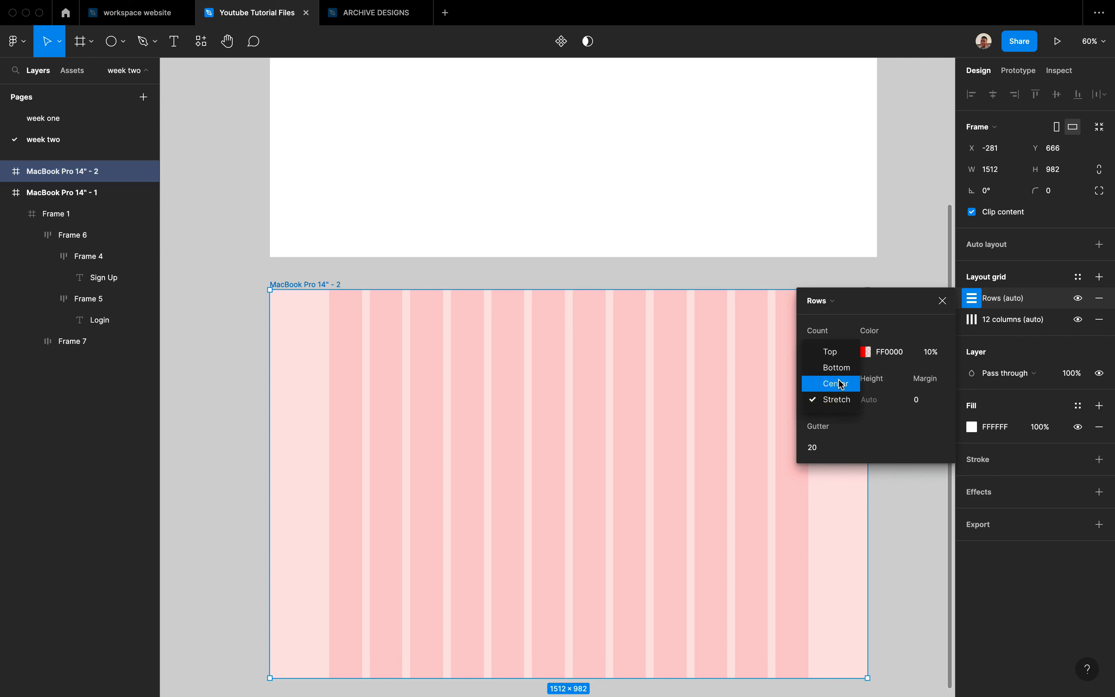
{"action": "left_click", "coordinate": [838, 380]}
{"action": "left_click", "coordinate": [875, 405]}
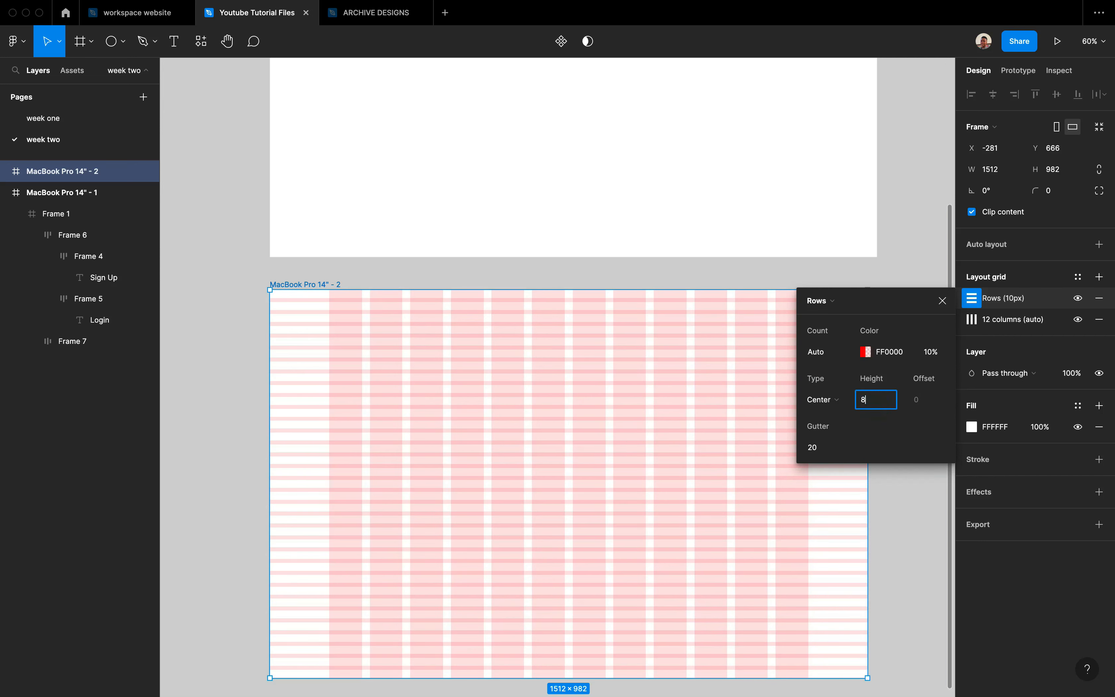
{"action": "type", "text": "8"}
{"action": "key", "text": "Return"}
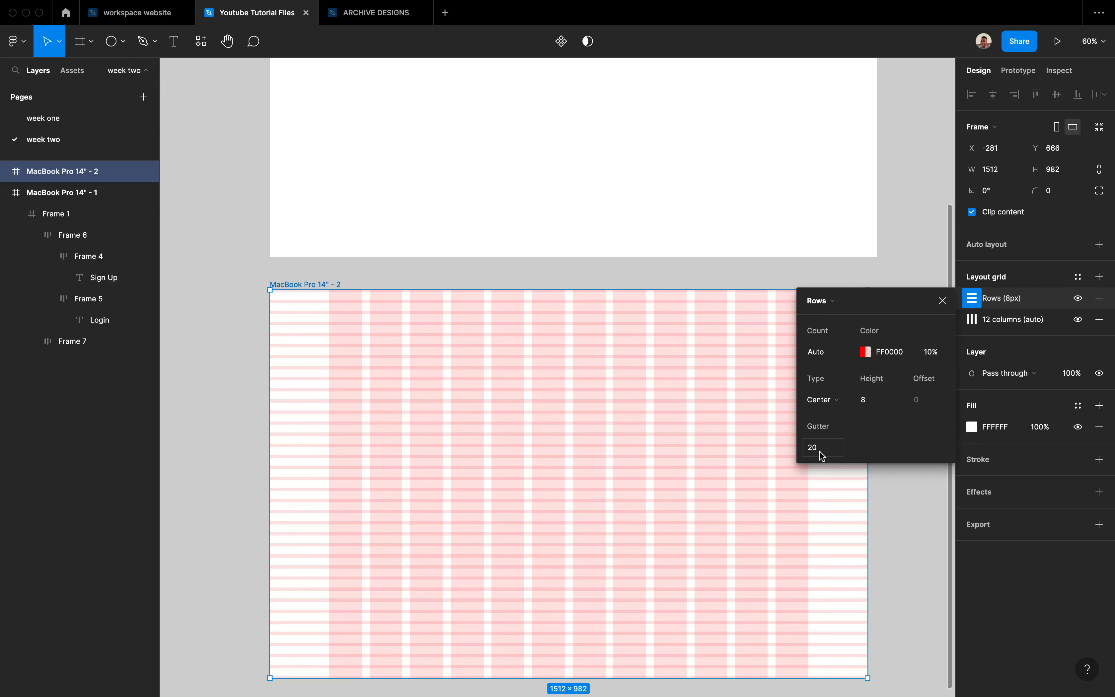
Step: Set the rows grid's gutter to 0 and close its settings
{"action": "type", "text": "0"}
{"action": "key", "text": "Return"}
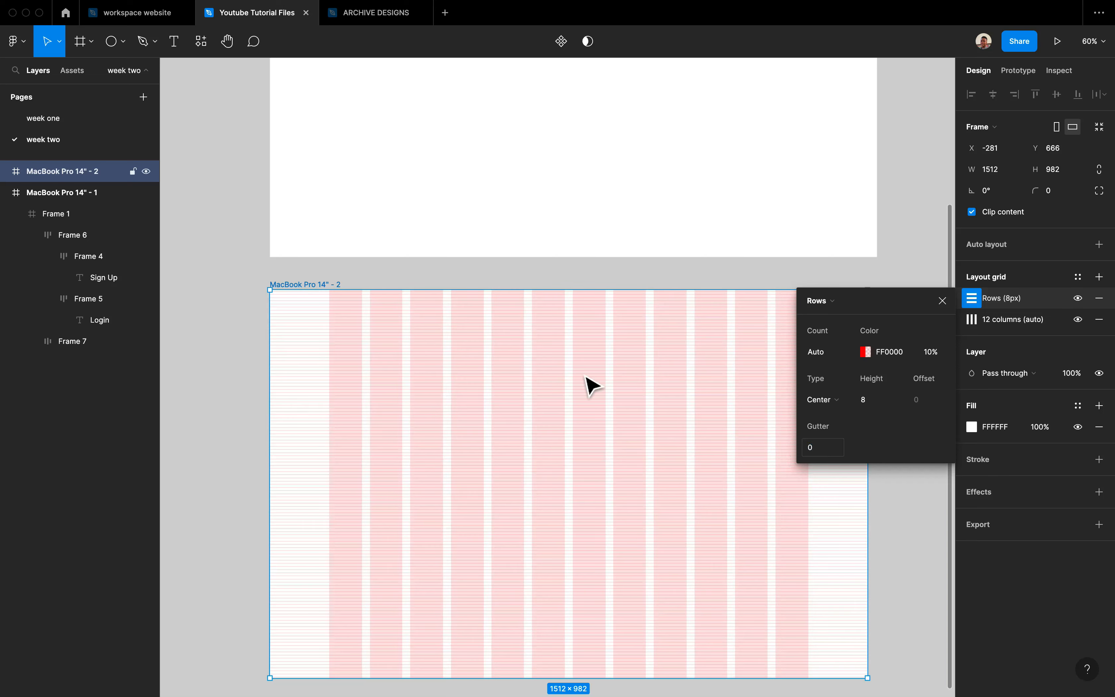
{"action": "scroll", "coordinate": [531, 363], "scroll_direction": "up", "scroll_amount": 10}
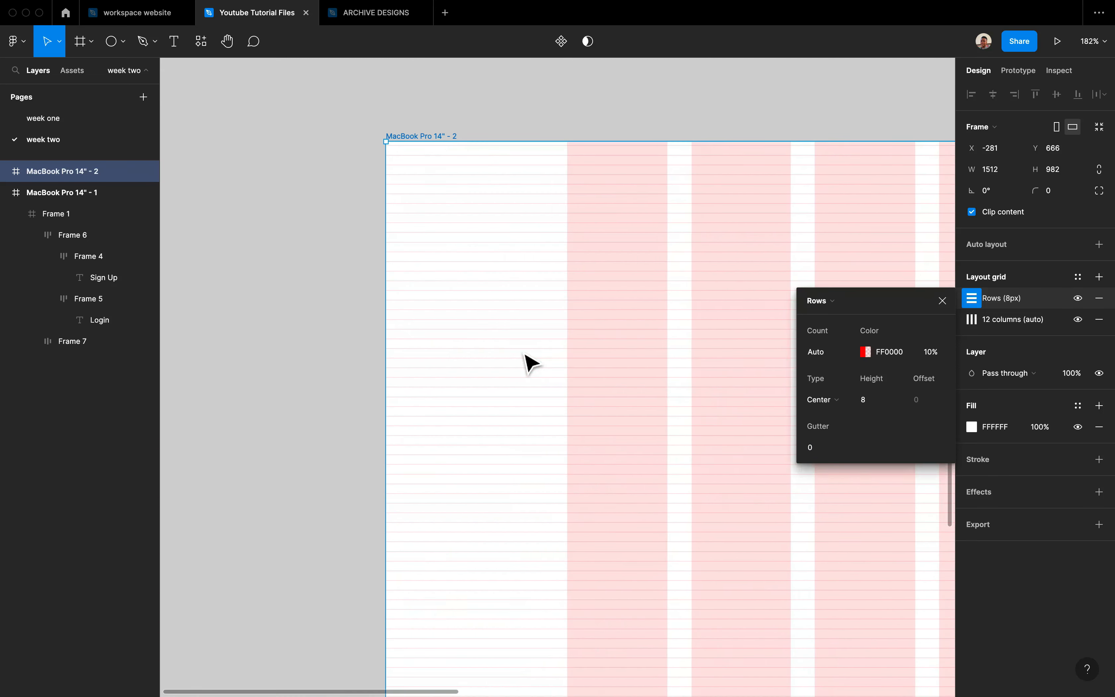
{"action": "scroll", "coordinate": [529, 362], "scroll_direction": "down", "scroll_amount": 6}
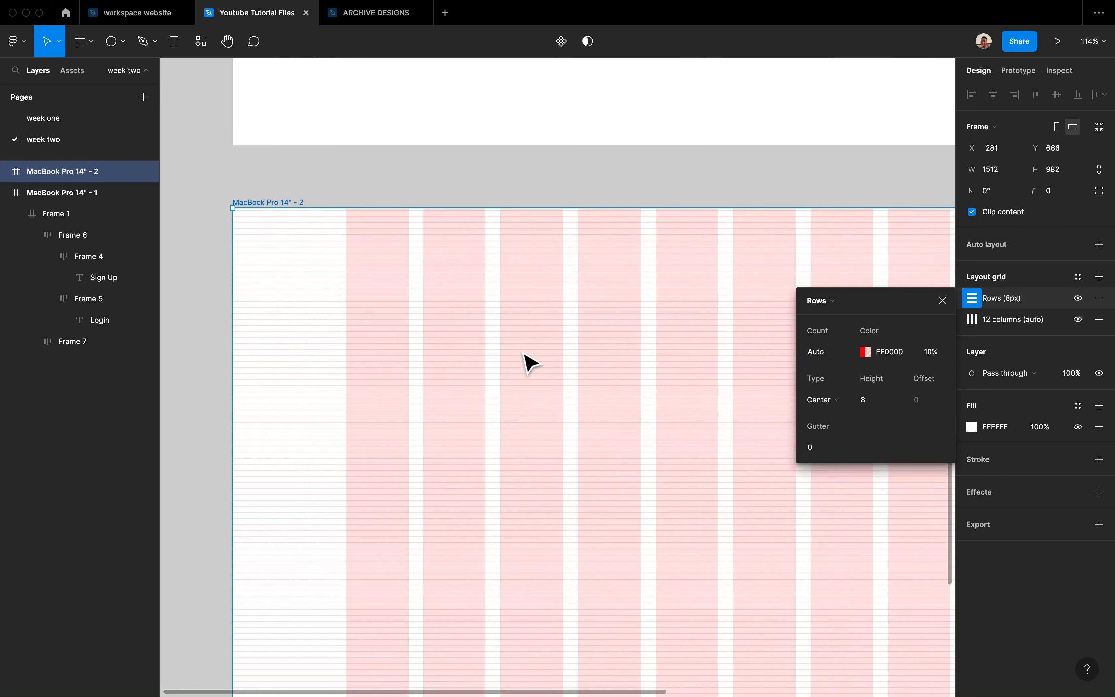
{"action": "left_click", "coordinate": [942, 300]}
Step: Draw a frame about 438 wide from the upper-left corner of MacBook Pro 14" - 2 and set its height to 120
{"action": "scroll", "coordinate": [731, 339], "scroll_direction": "down", "scroll_amount": 5}
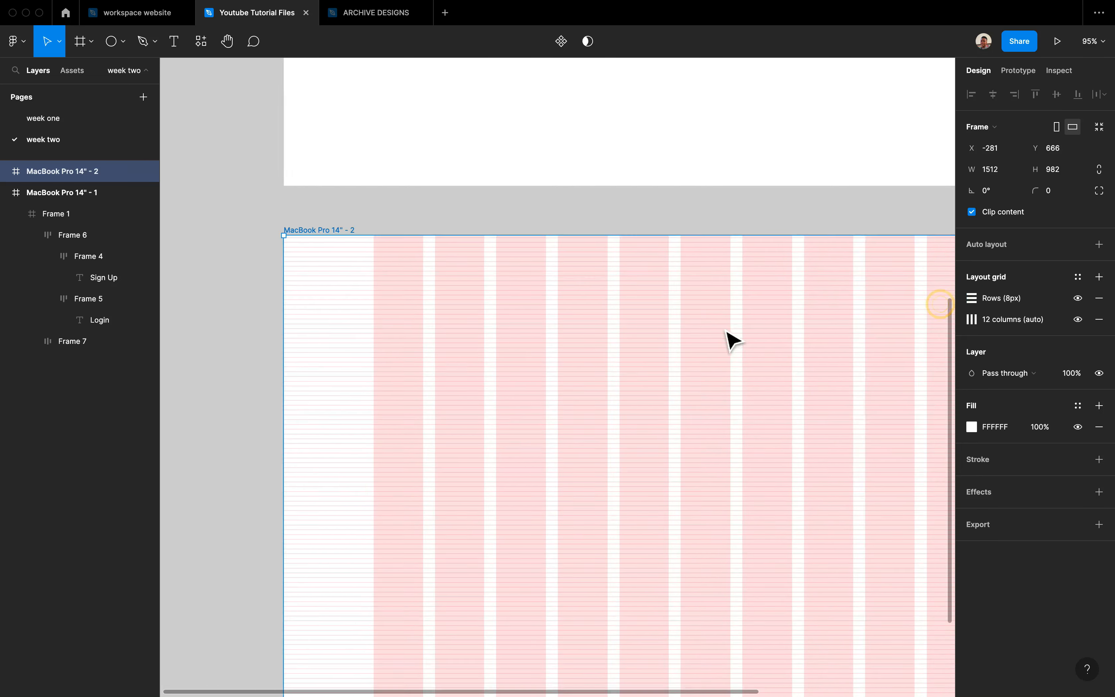
{"action": "scroll", "coordinate": [732, 340], "scroll_direction": "up", "scroll_amount": 4}
{"action": "scroll", "coordinate": [732, 339], "scroll_direction": "left", "scroll_amount": 3}
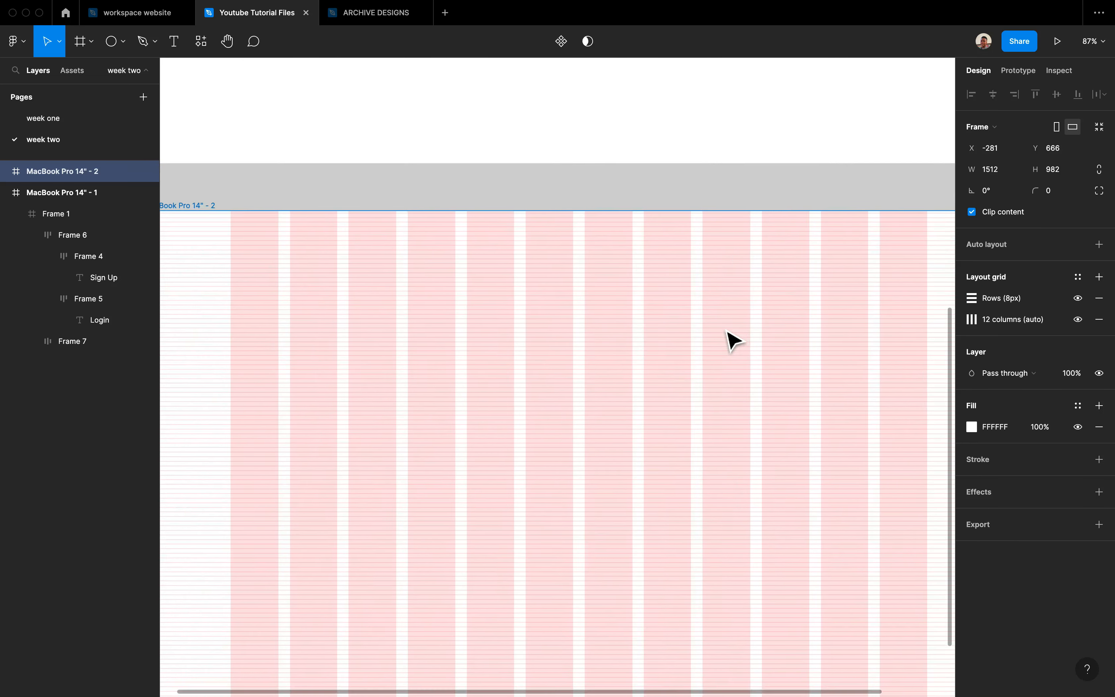
{"action": "left_click", "coordinate": [192, 161]}
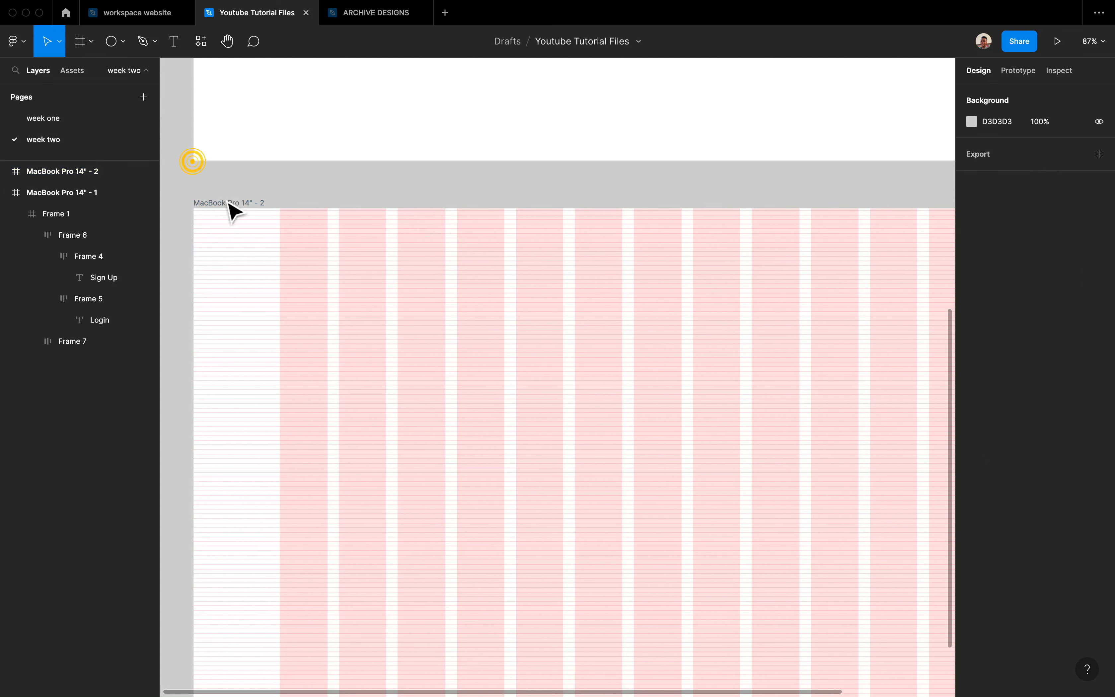
{"action": "left_click", "coordinate": [80, 42]}
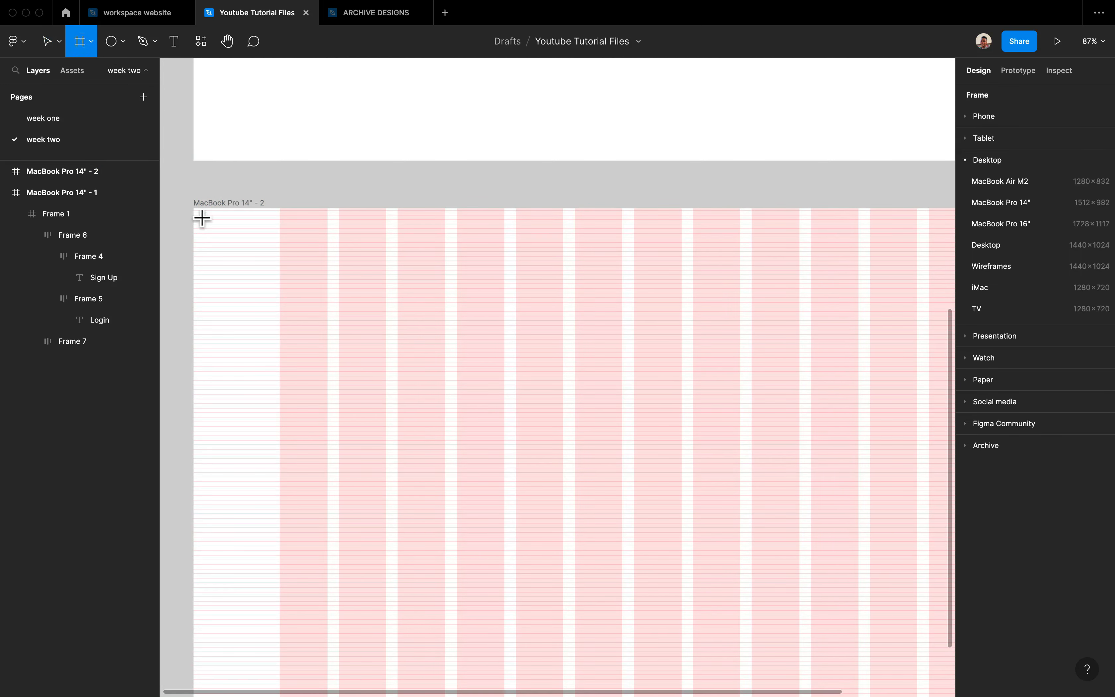
{"action": "left_click_drag", "start_coordinate": [203, 220], "coordinate": [445, 283]}
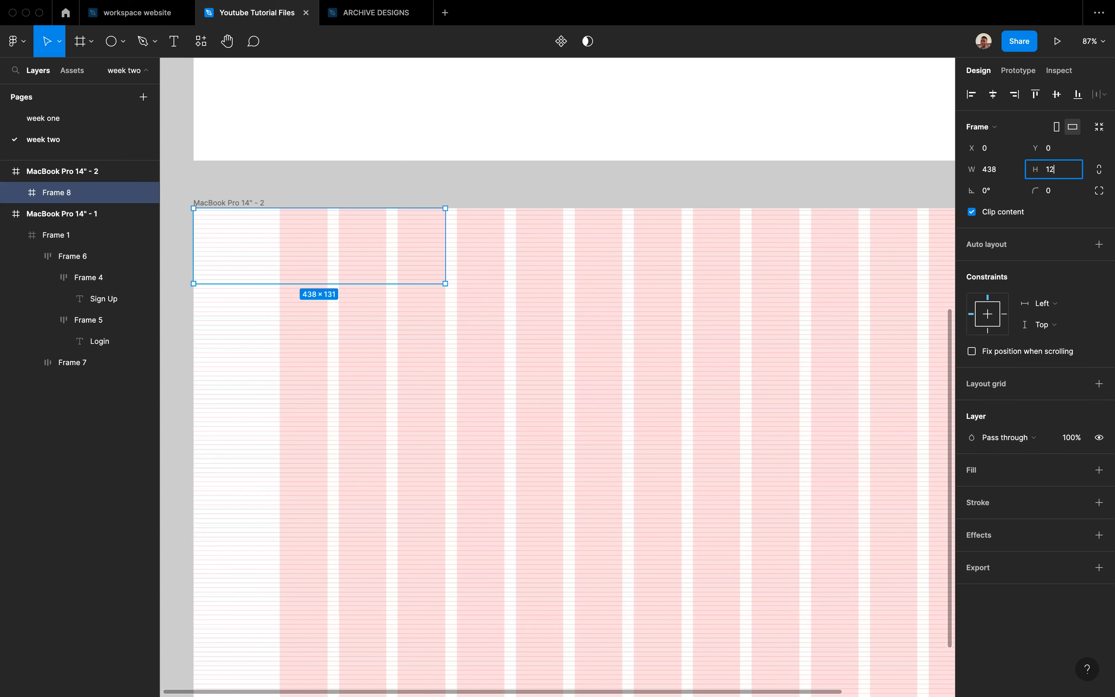
{"action": "key", "text": "Return"}
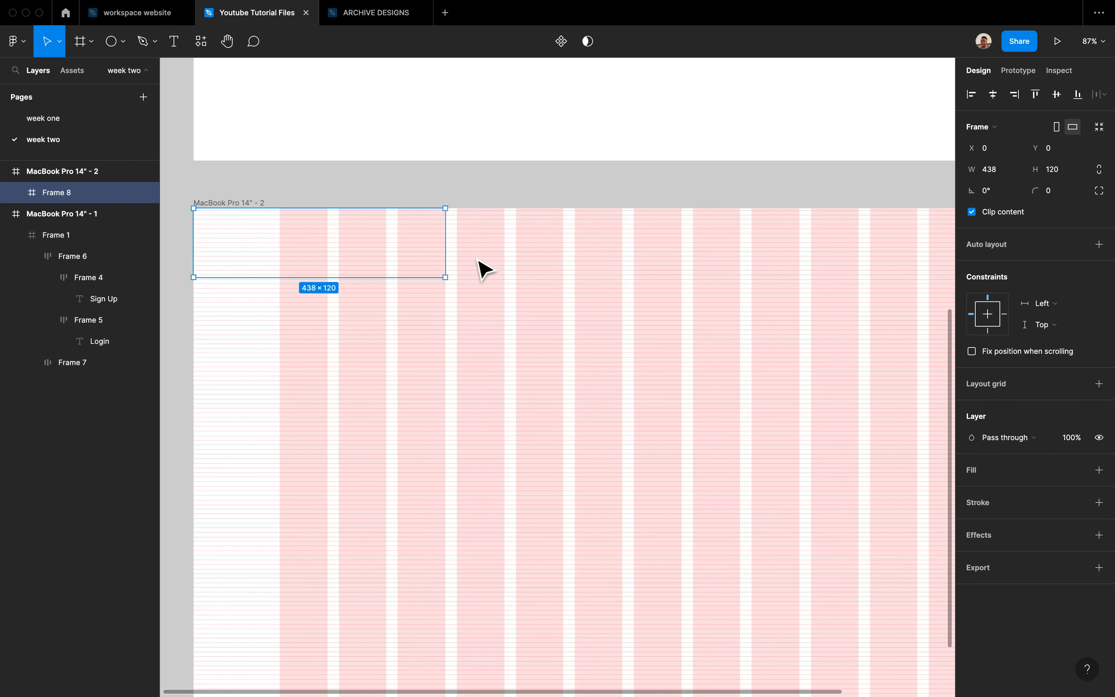
Step: Stretch the new frame's right edge to the full artboard width of 1512
{"action": "scroll", "coordinate": [484, 270], "scroll_direction": "right", "scroll_amount": 2}
{"action": "left_click_drag", "start_coordinate": [656, 248], "coordinate": [824, 251]}
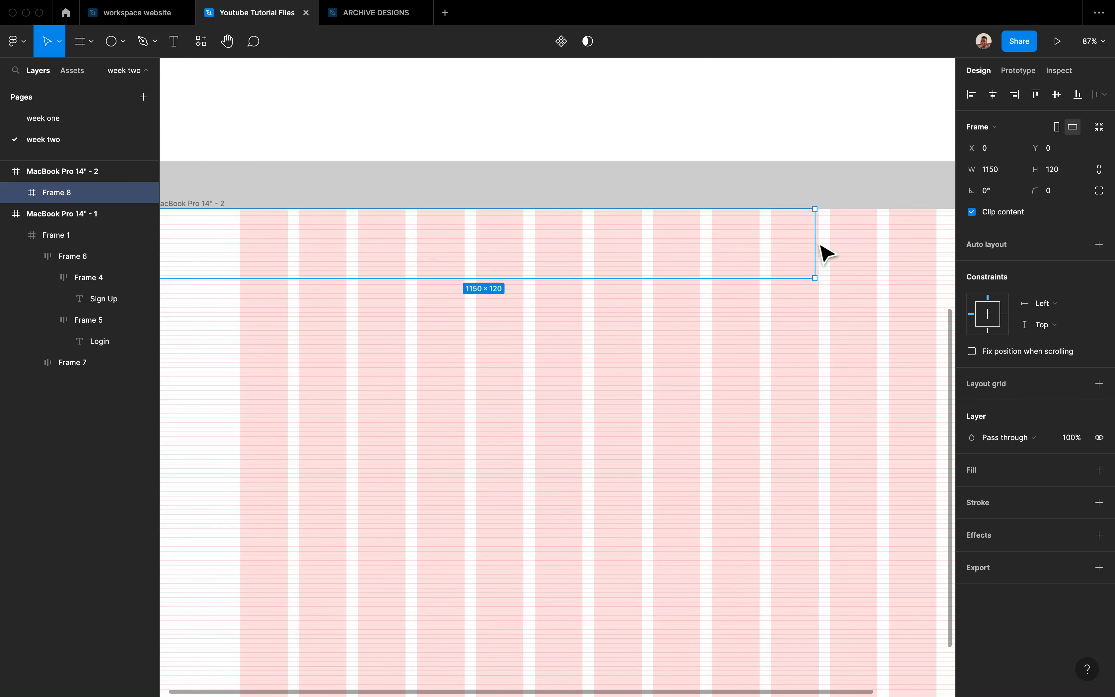
{"action": "scroll", "coordinate": [650, 256], "scroll_direction": "right", "scroll_amount": 10}
{"action": "left_click_drag", "start_coordinate": [590, 239], "coordinate": [758, 244]}
{"action": "scroll", "coordinate": [728, 244], "scroll_direction": "left", "scroll_amount": 20}
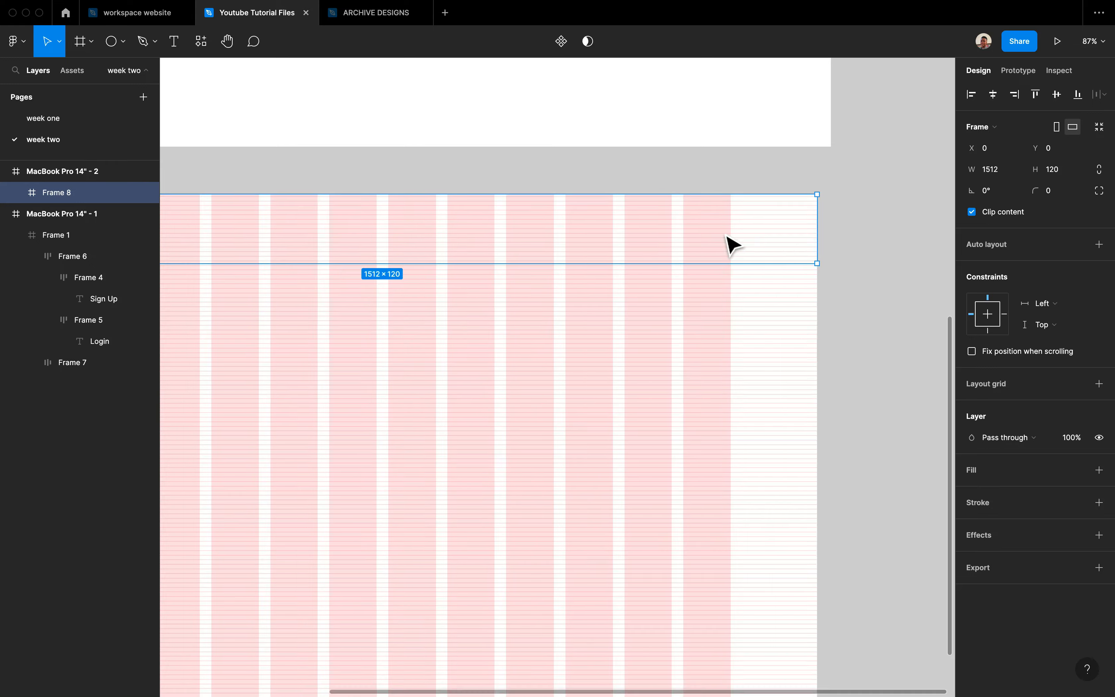
{"action": "right_click", "coordinate": [726, 235]}
{"action": "left_click", "coordinate": [606, 252]}
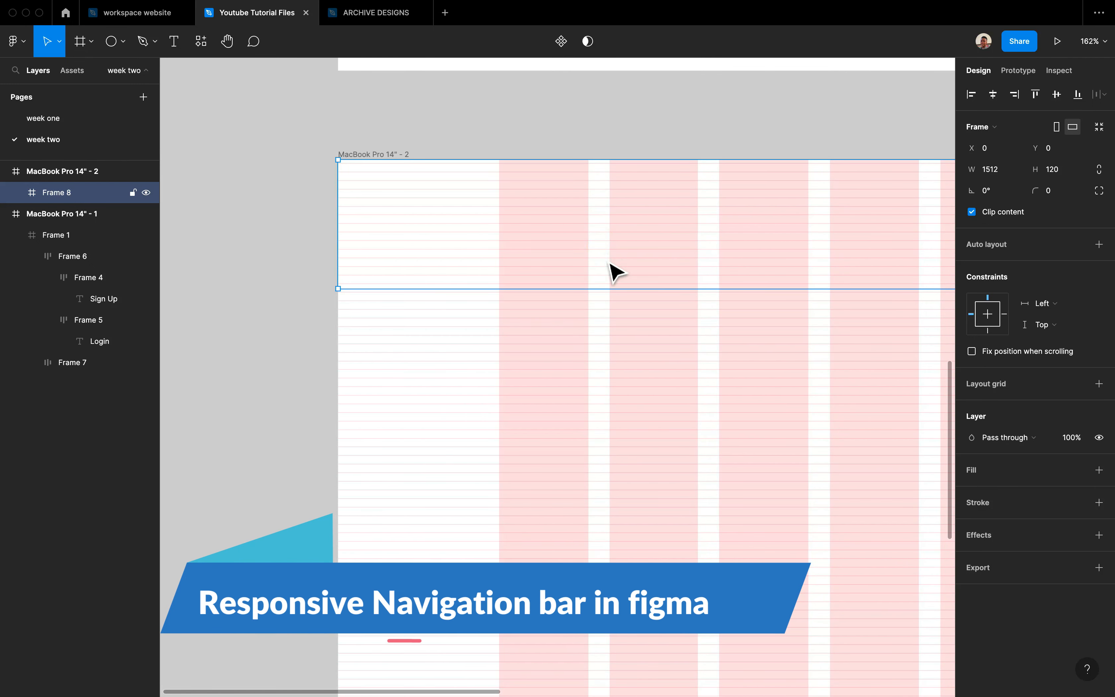
Step: Shift the 120-high header frame slightly to X 2, Y 3
{"action": "scroll", "coordinate": [609, 259], "scroll_direction": "up", "scroll_amount": 5}
{"action": "left_click_drag", "start_coordinate": [609, 254], "coordinate": [616, 264]}
{"action": "scroll", "coordinate": [616, 263], "scroll_direction": "down", "scroll_amount": 5}
{"action": "scroll", "coordinate": [616, 263], "scroll_direction": "right", "scroll_amount": 1}
{"action": "scroll", "coordinate": [615, 264], "scroll_direction": "right", "scroll_amount": 1}
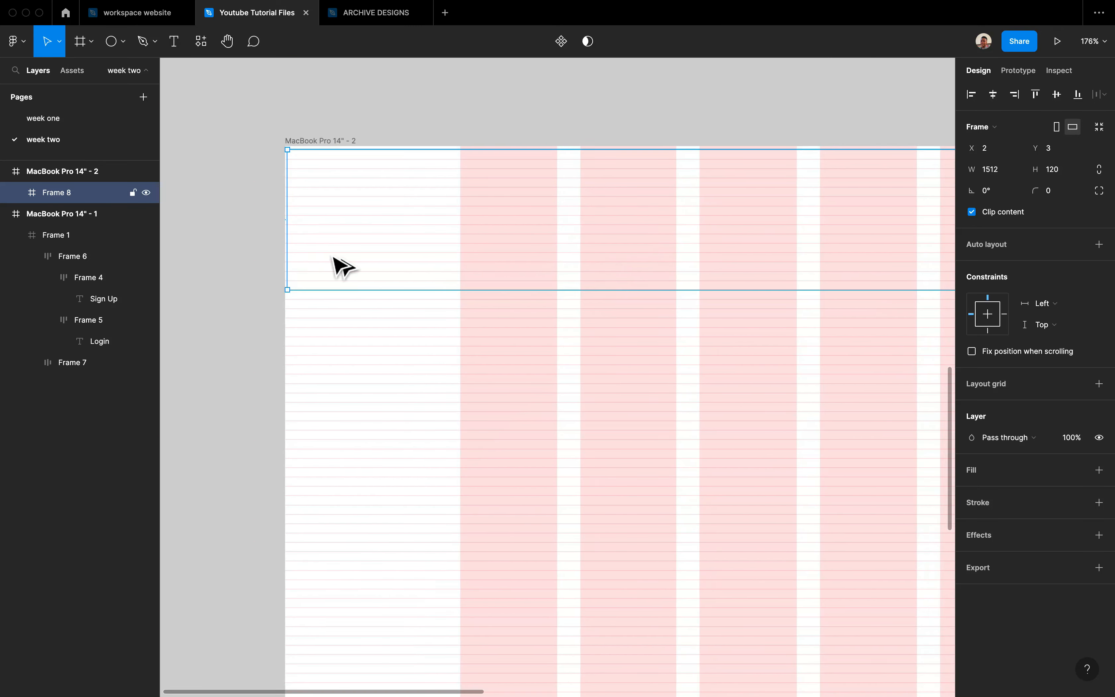
Step: Align the header frame's left and right edges with the artboard's sides, at X 0 and a width of 1512
{"action": "left_click_drag", "start_coordinate": [293, 240], "coordinate": [291, 239]}
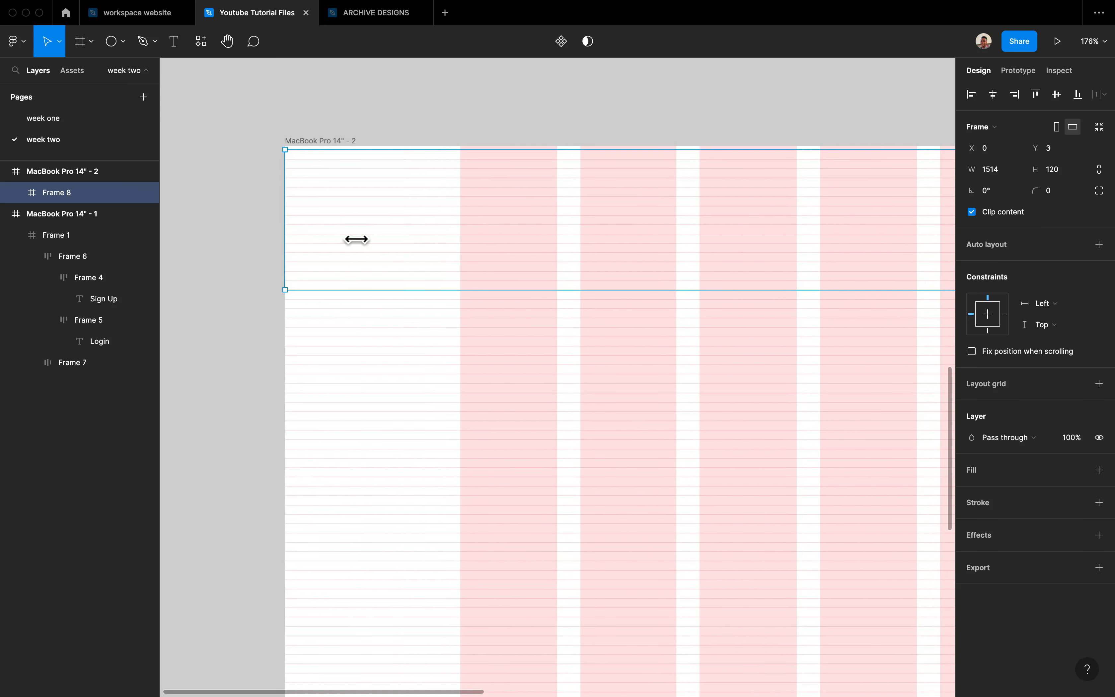
{"action": "scroll", "coordinate": [486, 251], "scroll_direction": "right", "scroll_amount": 15}
{"action": "scroll", "coordinate": [486, 251], "scroll_direction": "right", "scroll_amount": 7}
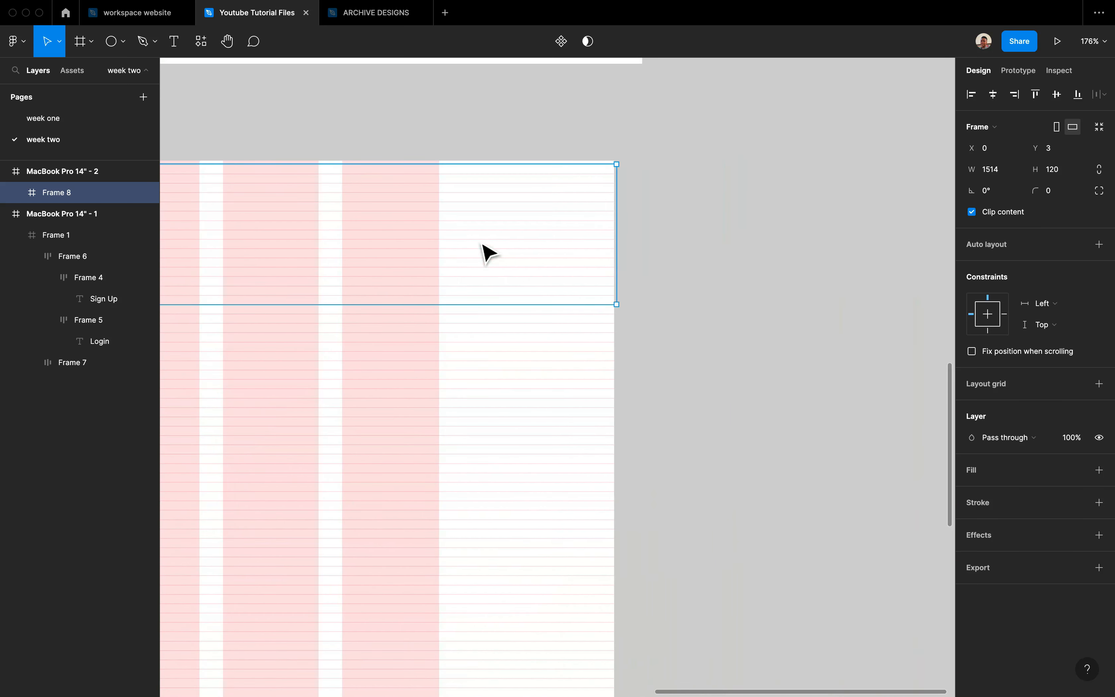
{"action": "scroll", "coordinate": [548, 252], "scroll_direction": "up", "scroll_amount": 5}
{"action": "left_click_drag", "start_coordinate": [679, 249], "coordinate": [666, 242]}
{"action": "scroll", "coordinate": [671, 251], "scroll_direction": "left", "scroll_amount": 20}
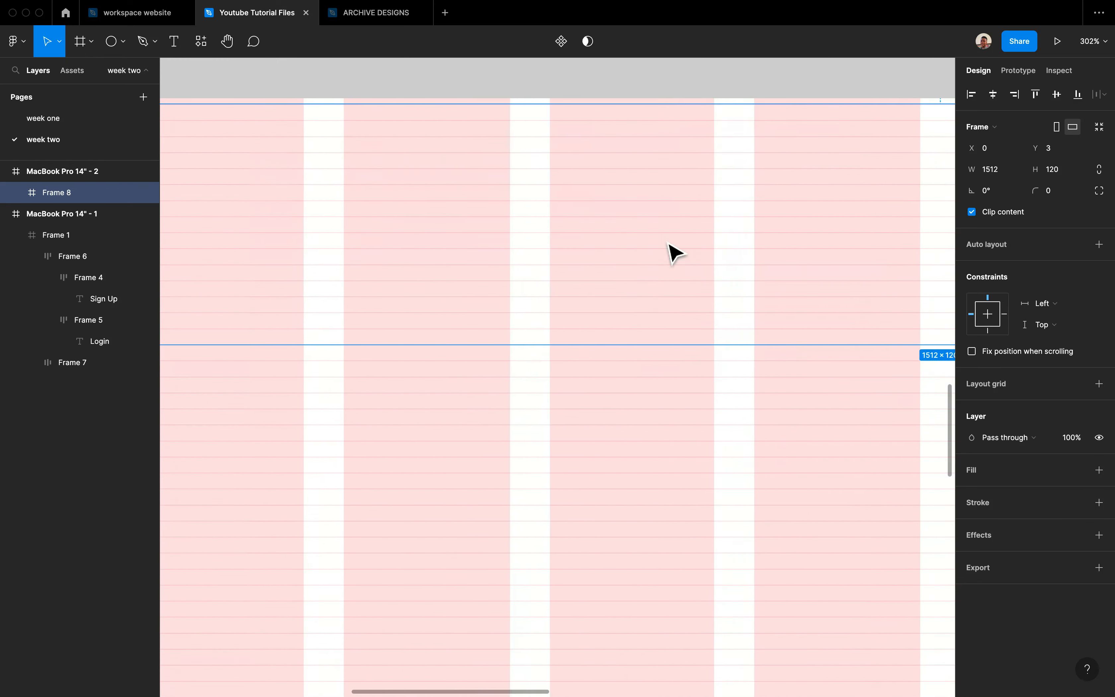
{"action": "scroll", "coordinate": [671, 251], "scroll_direction": "down", "scroll_amount": 10}
Step: Copy the Avatars logo frame from the MacBook Pro 14" - 1 navigation bar and paste it onto the empty canvas beside the artboard
{"action": "left_click", "coordinate": [618, 185]}
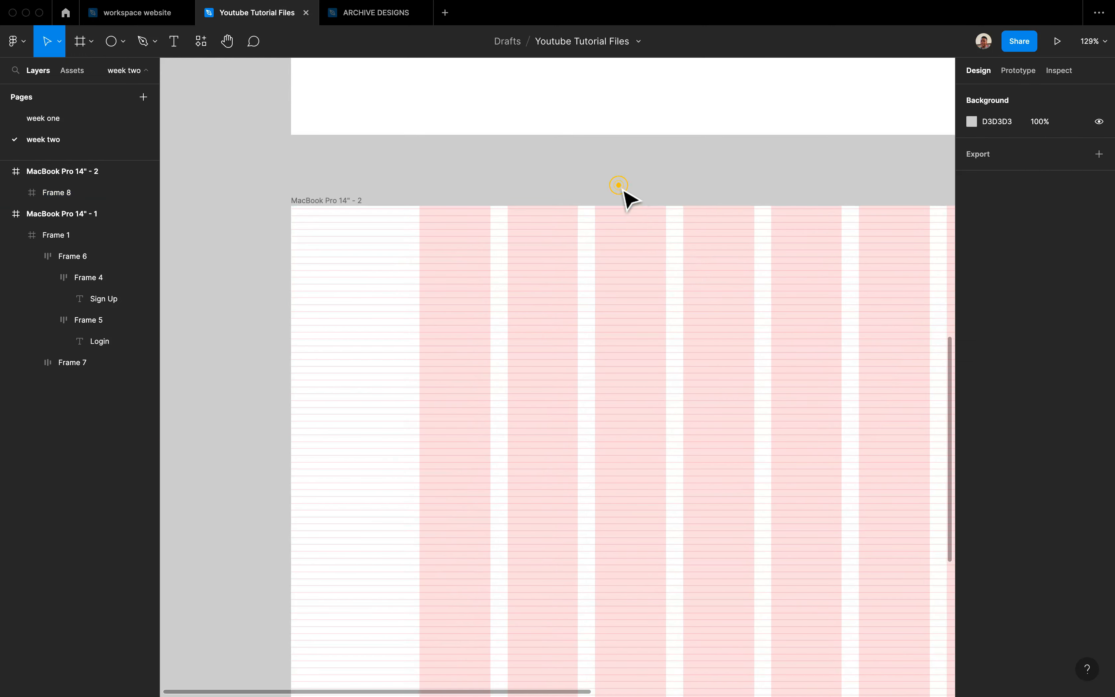
{"action": "scroll", "coordinate": [622, 194], "scroll_direction": "up", "scroll_amount": 2}
{"action": "left_click", "coordinate": [495, 296]}
{"action": "scroll", "coordinate": [545, 251], "scroll_direction": "up", "scroll_amount": 10}
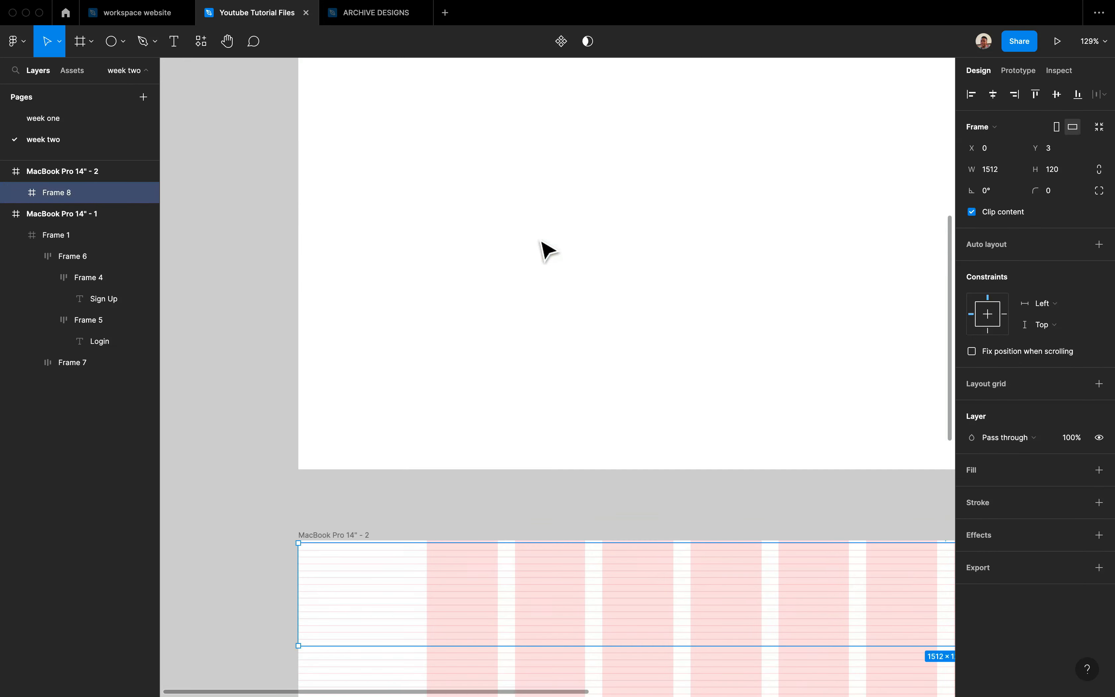
{"action": "scroll", "coordinate": [546, 250], "scroll_direction": "up", "scroll_amount": 10}
{"action": "left_click", "coordinate": [519, 228]}
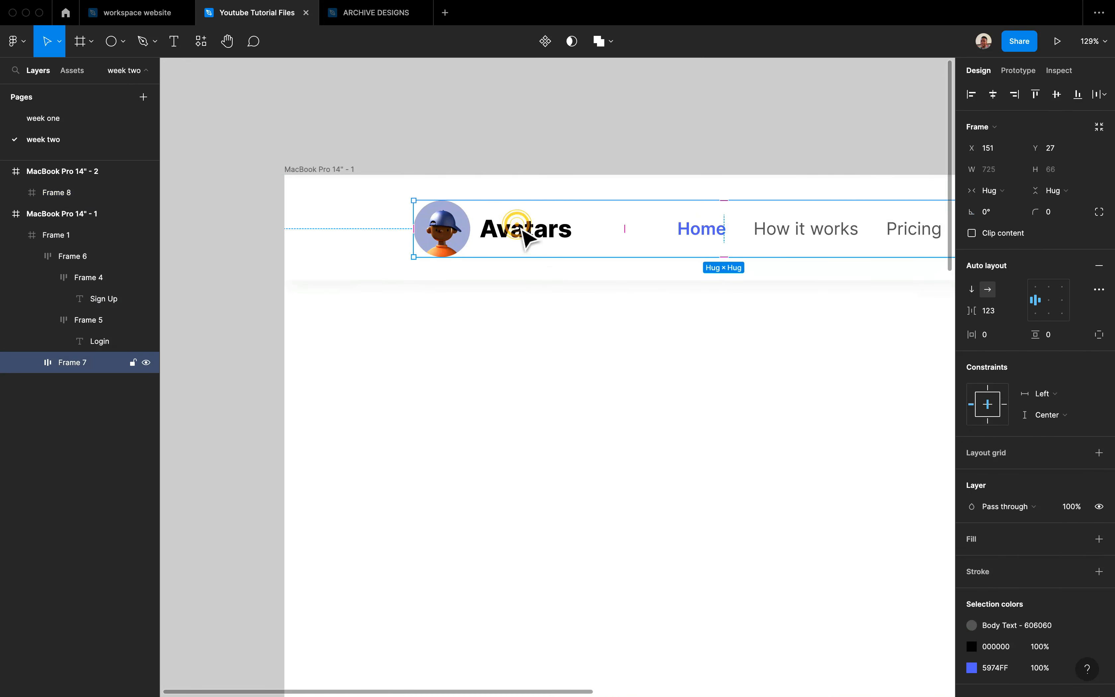
{"action": "double_click", "coordinate": [525, 235]}
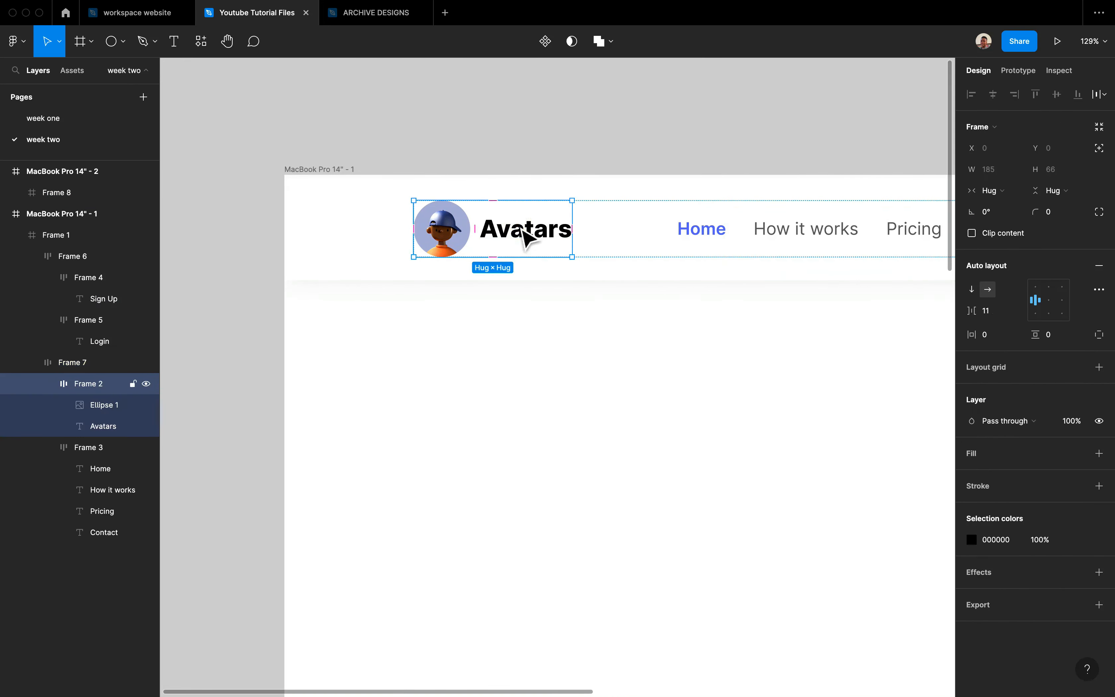
{"action": "scroll", "coordinate": [525, 237], "scroll_direction": "left", "scroll_amount": 10}
{"action": "left_click", "coordinate": [366, 343]}
{"action": "key", "text": "ctrl+v"}
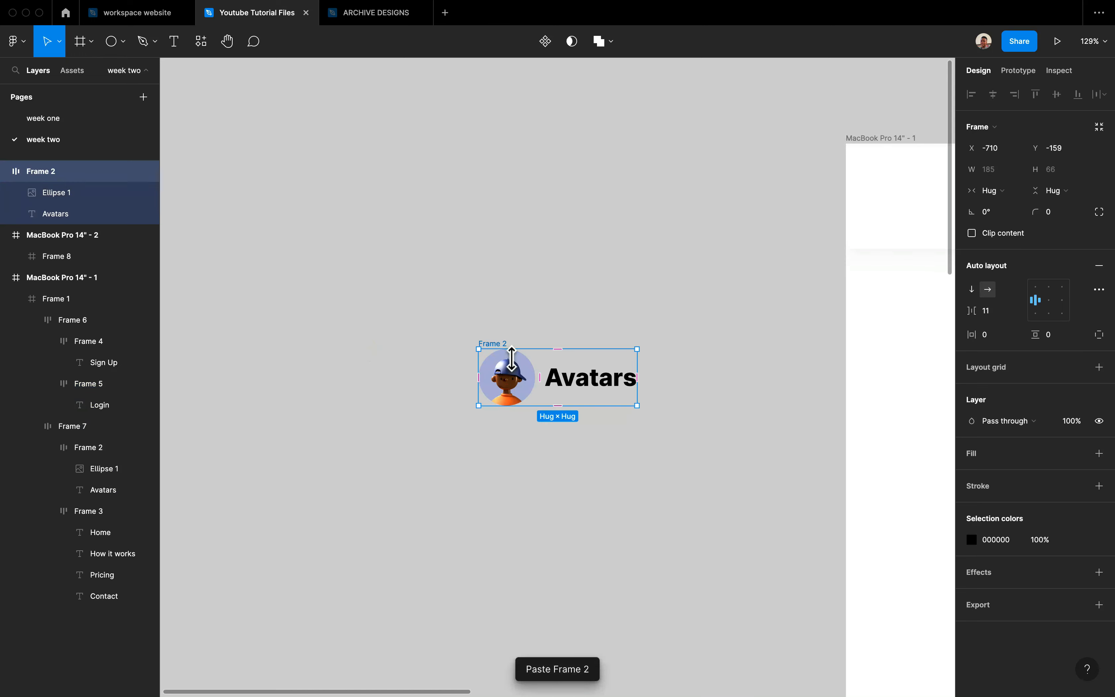
Step: Move the pasted Avatars logo down beside the upper-left corner of the MacBook Pro 14" - 2 artboard
{"action": "scroll", "coordinate": [511, 359], "scroll_direction": "down", "scroll_amount": 5}
{"action": "scroll", "coordinate": [520, 263], "scroll_direction": "up", "scroll_amount": 5}
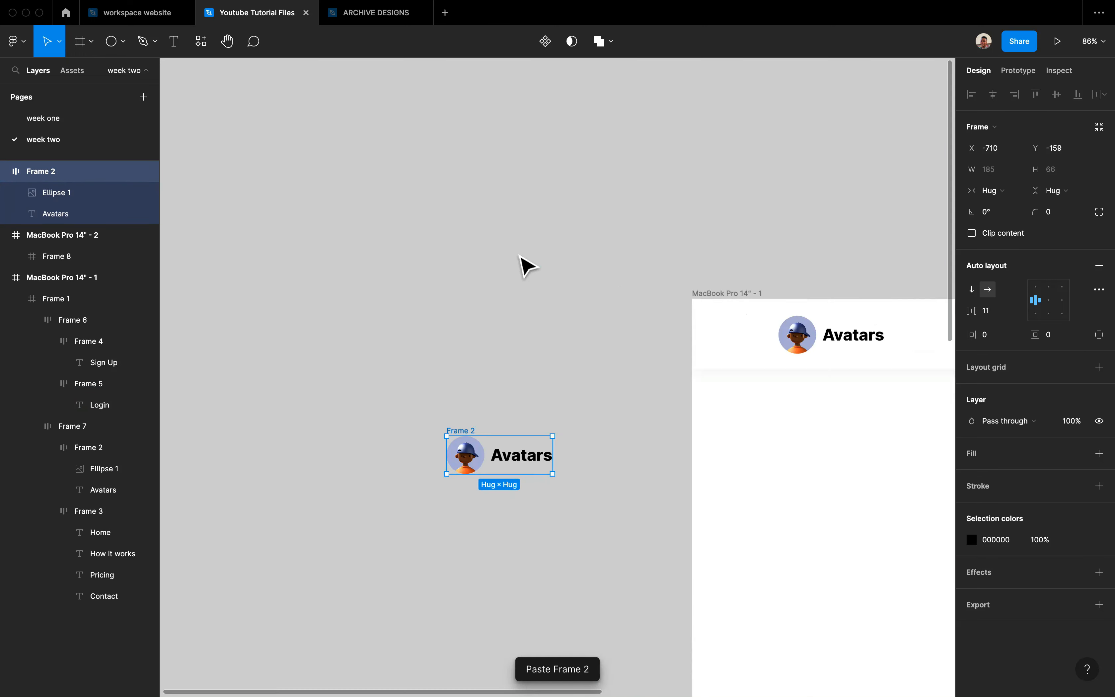
{"action": "scroll", "coordinate": [520, 263], "scroll_direction": "down", "scroll_amount": 10}
{"action": "left_click_drag", "start_coordinate": [414, 120], "coordinate": [522, 567]}
{"action": "scroll", "coordinate": [536, 569], "scroll_direction": "down", "scroll_amount": 5}
{"action": "scroll", "coordinate": [534, 564], "scroll_direction": "up", "scroll_amount": 5}
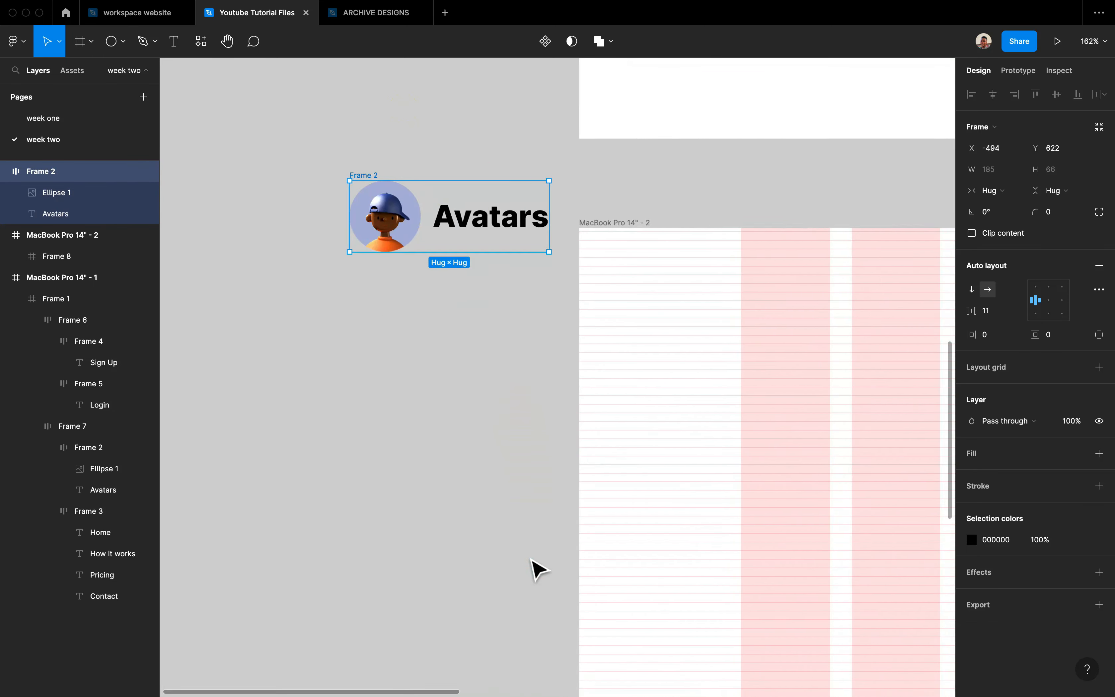
Step: Rename the 1512 by 120 header frame on the MacBook Pro 14" - 2 artboard as "Nav Bar"
{"action": "scroll", "coordinate": [657, 324], "scroll_direction": "right", "scroll_amount": 3}
{"action": "left_click", "coordinate": [656, 316]}
{"action": "scroll", "coordinate": [656, 313], "scroll_direction": "right", "scroll_amount": 3}
{"action": "scroll", "coordinate": [659, 318], "scroll_direction": "down", "scroll_amount": 5}
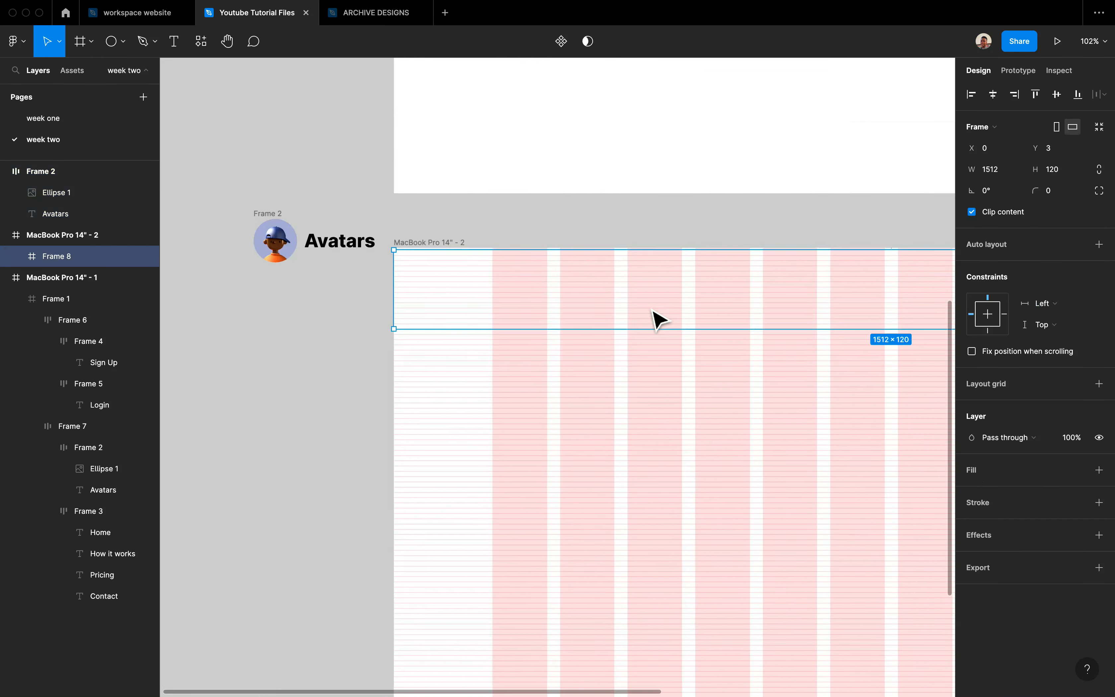
{"action": "scroll", "coordinate": [650, 309], "scroll_direction": "right", "scroll_amount": 2}
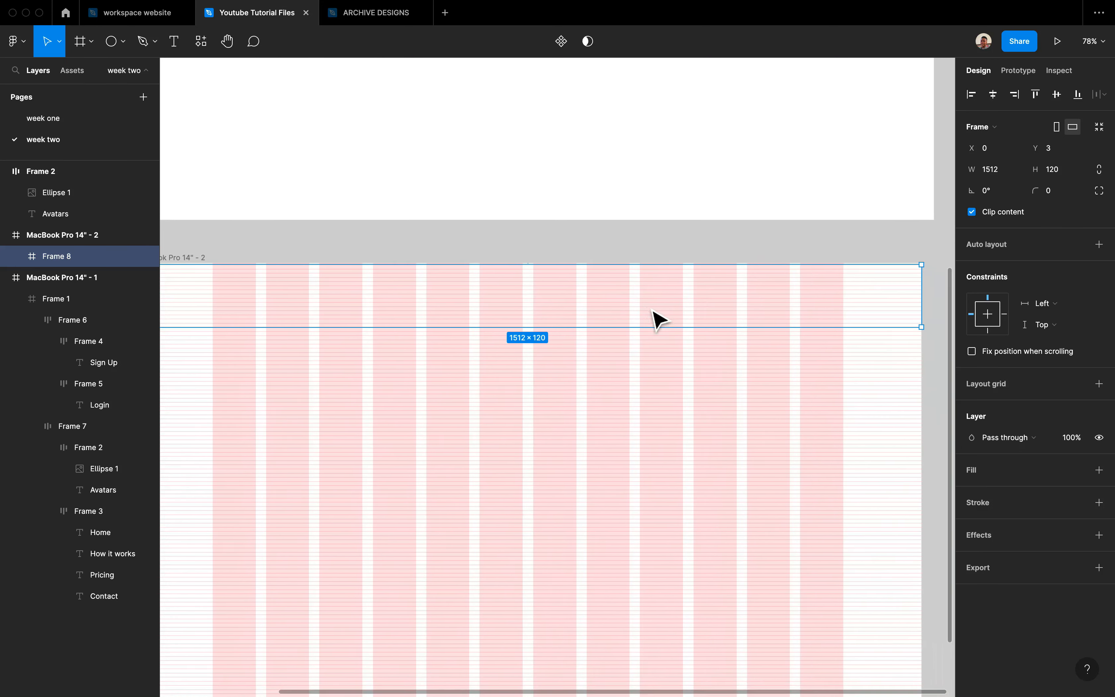
{"action": "scroll", "coordinate": [651, 309], "scroll_direction": "left", "scroll_amount": 3}
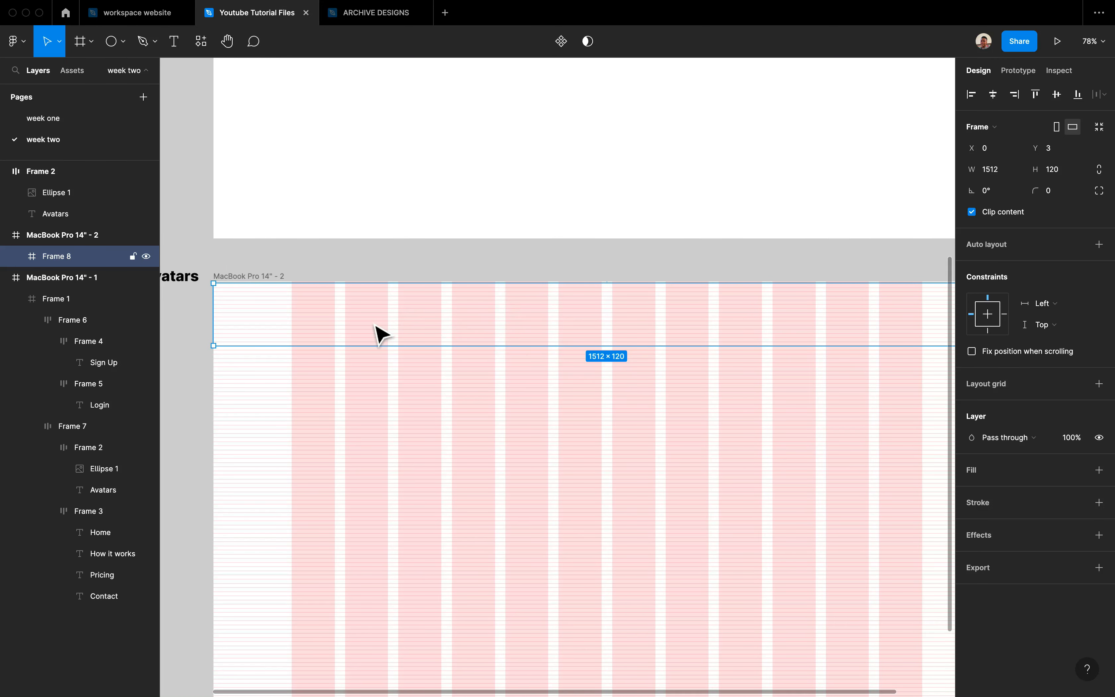
{"action": "double_click", "coordinate": [63, 260]}
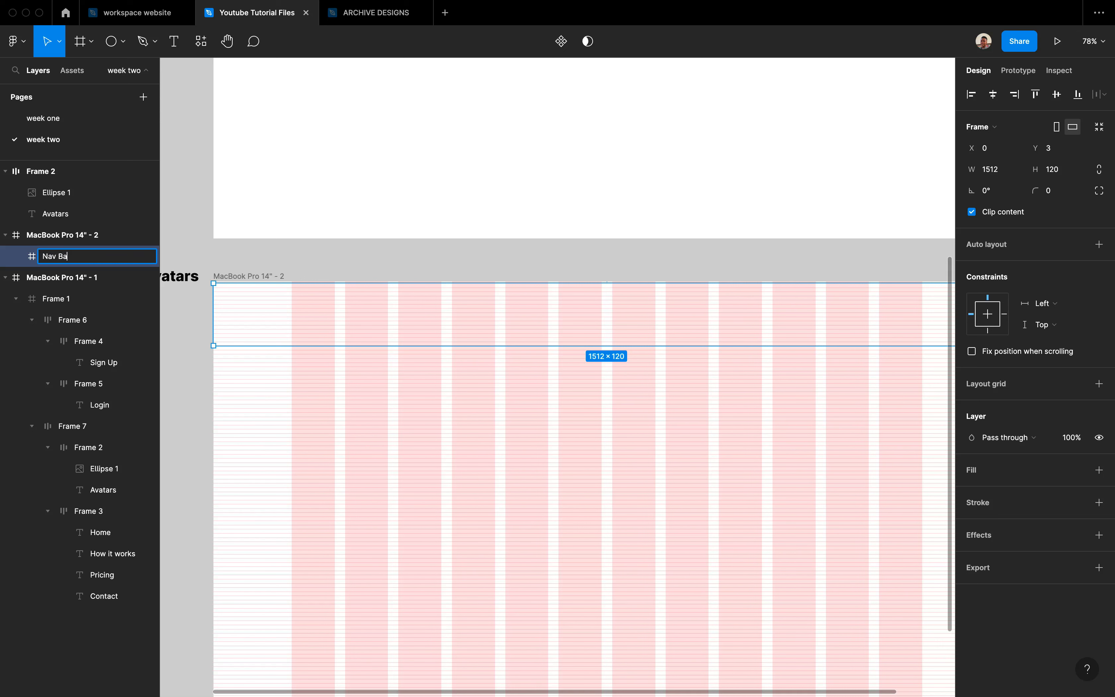
{"action": "key", "text": "Return"}
{"action": "key", "text": "Escape"}
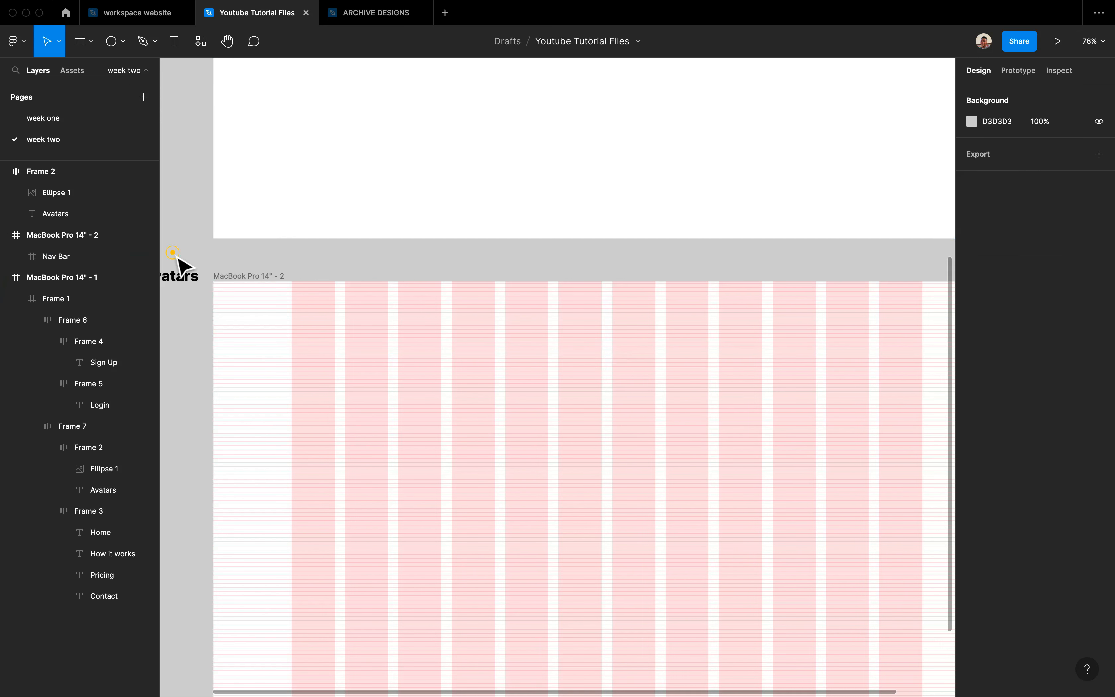
Step: Rename the pasted Avatars frame beside the artboard as "Logo"
{"action": "scroll", "coordinate": [291, 321], "scroll_direction": "left", "scroll_amount": 5}
{"action": "left_click", "coordinate": [261, 243]}
{"action": "double_click", "coordinate": [261, 242]}
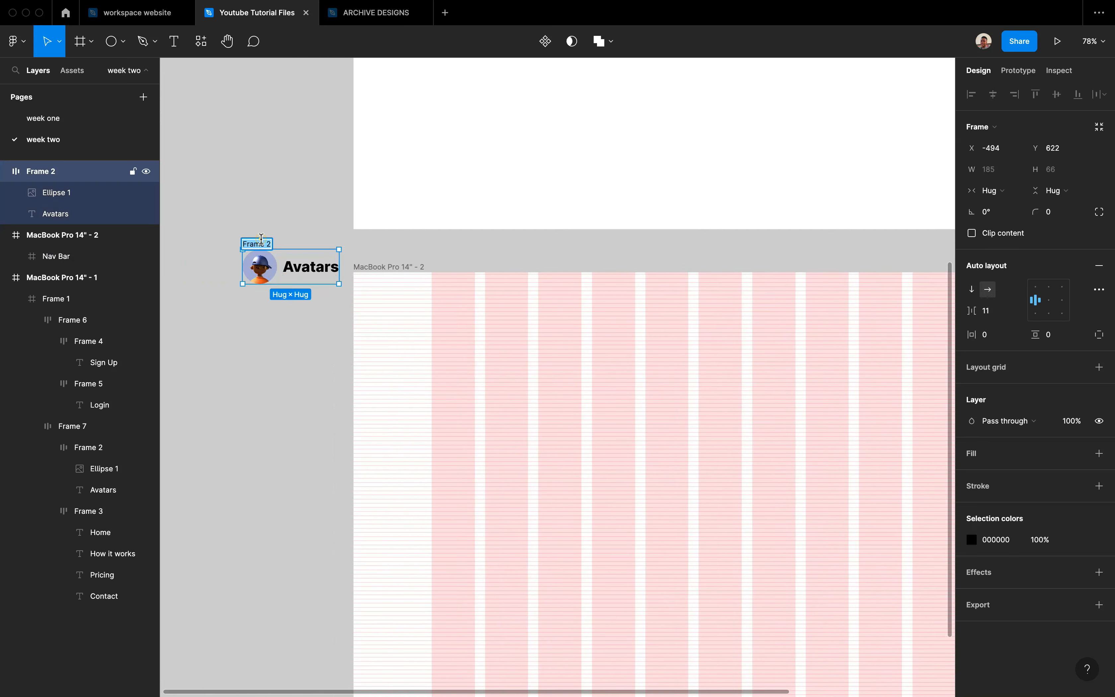
{"action": "key", "text": "Return"}
{"action": "key", "text": "Escape"}
{"action": "scroll", "coordinate": [323, 359], "scroll_direction": "right", "scroll_amount": 5}
{"action": "left_click", "coordinate": [389, 289]}
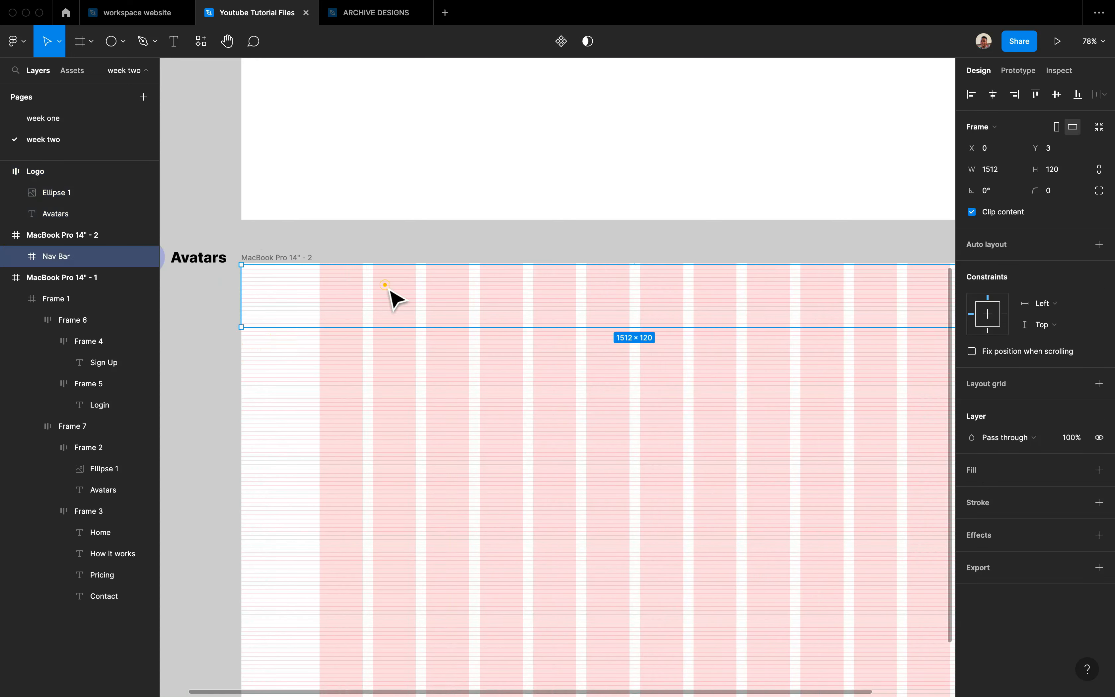
{"action": "scroll", "coordinate": [497, 345], "scroll_direction": "right", "scroll_amount": 1}
{"action": "scroll", "coordinate": [411, 304], "scroll_direction": "left", "scroll_amount": 3}
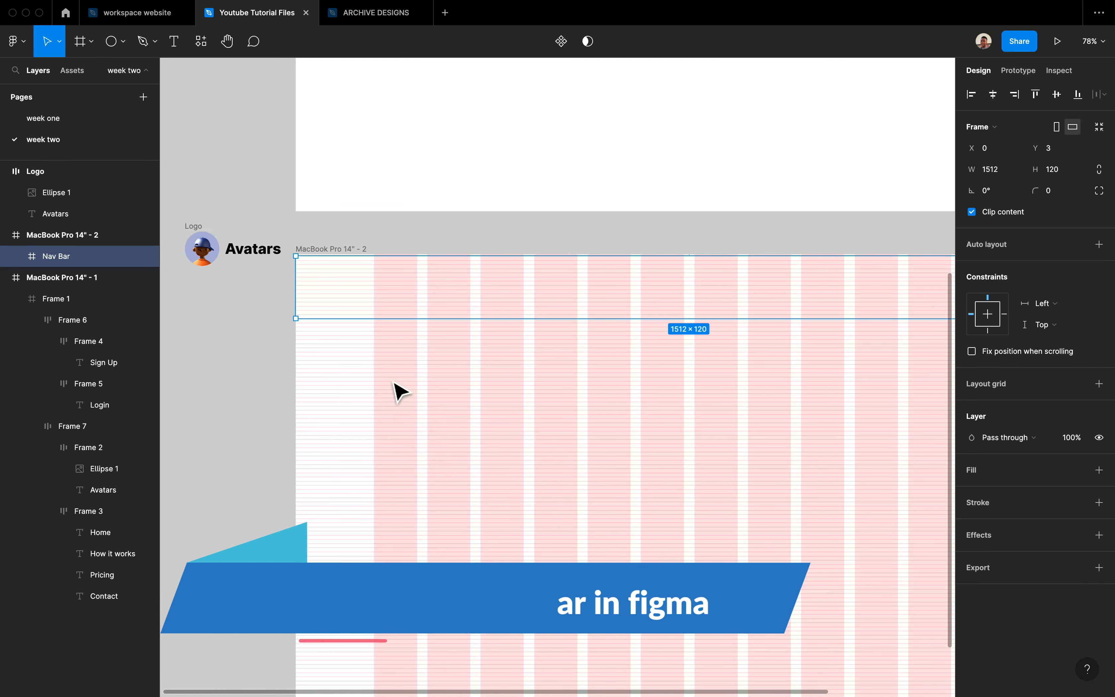
{"action": "scroll", "coordinate": [423, 341], "scroll_direction": "right", "scroll_amount": 5}
{"action": "scroll", "coordinate": [426, 364], "scroll_direction": "left", "scroll_amount": 10}
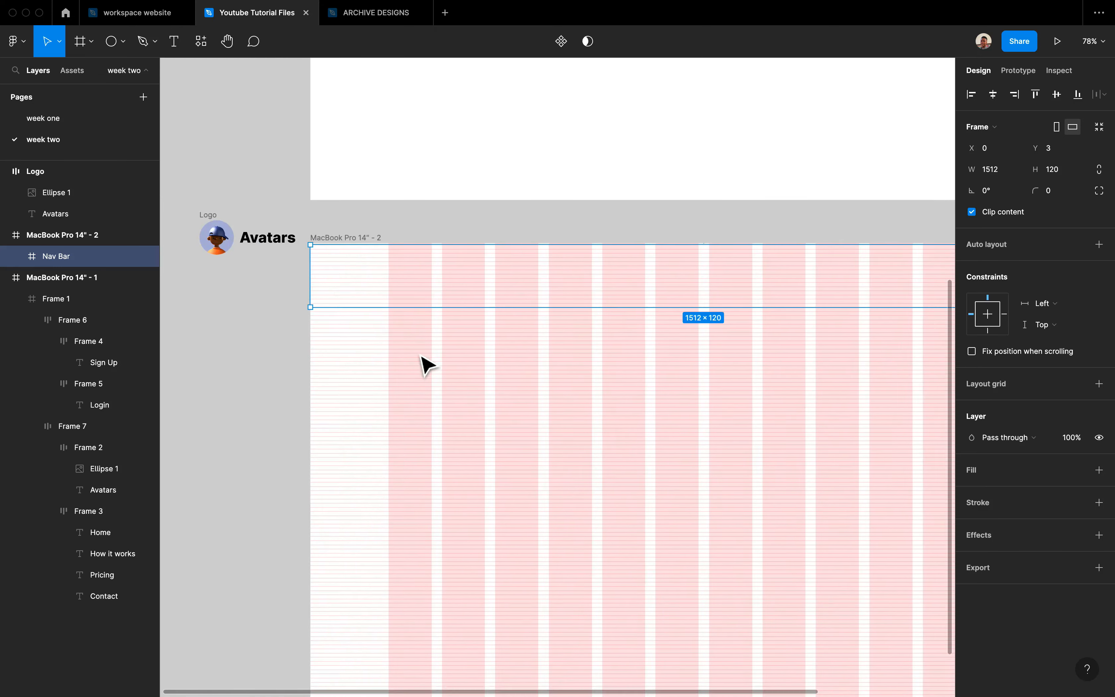
Step: Cut the Logo frame from the canvas and paste it inside the Nav Bar frame
{"action": "left_click", "coordinate": [279, 219]}
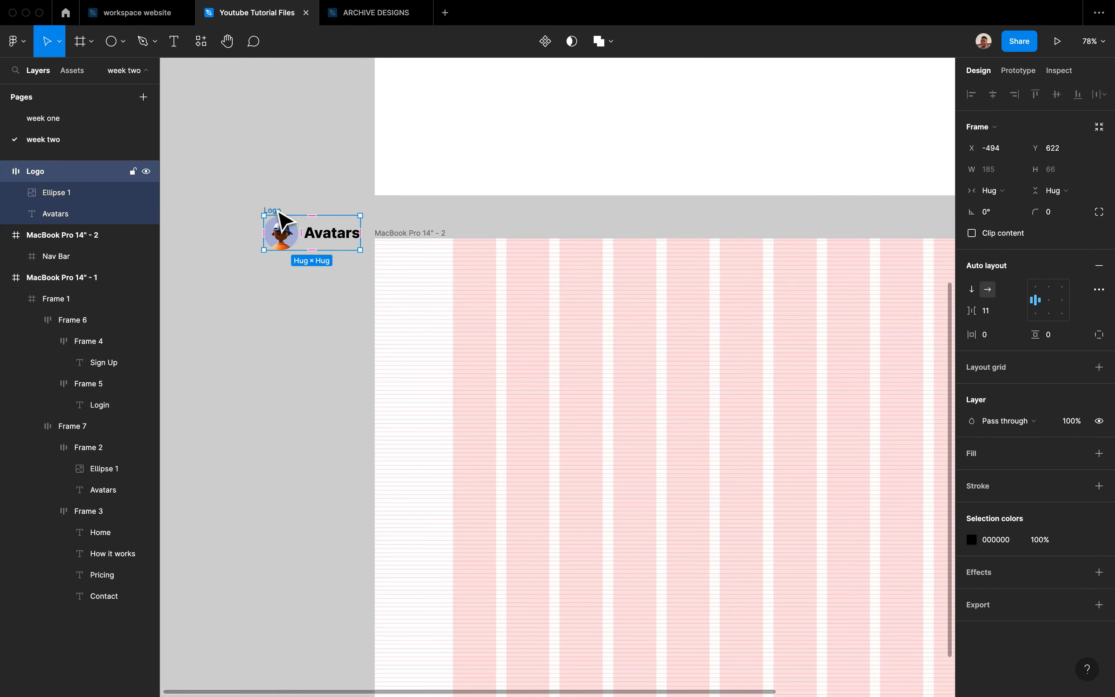
{"action": "key", "text": "Delete"}
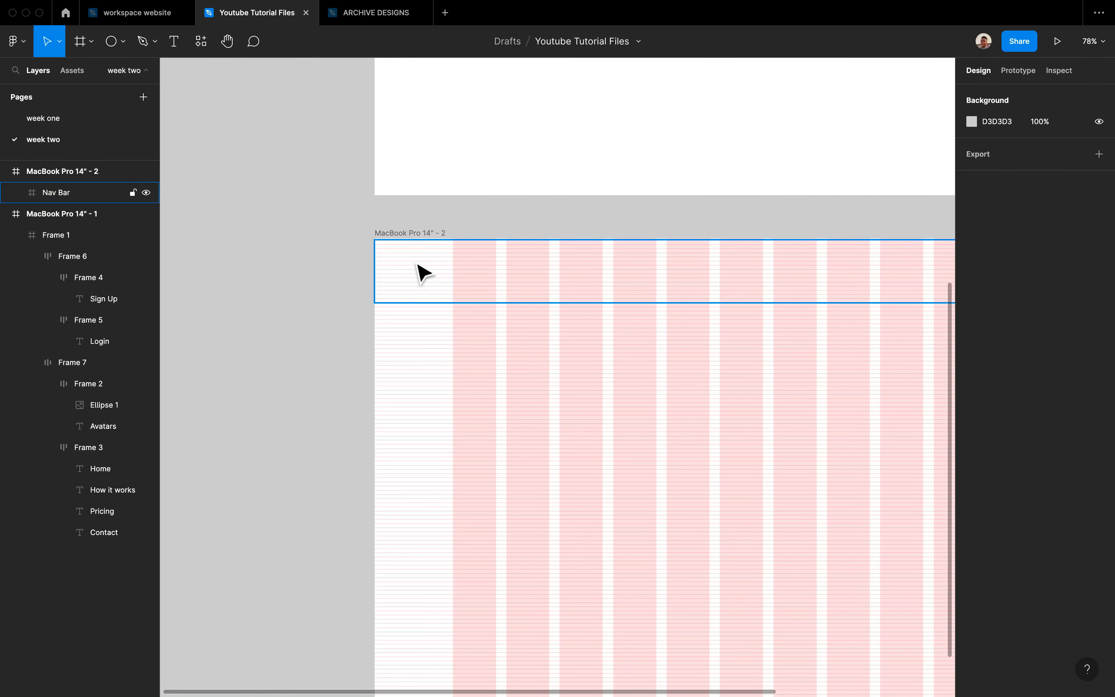
{"action": "scroll", "coordinate": [427, 259], "scroll_direction": "up", "scroll_amount": 3}
{"action": "left_click", "coordinate": [510, 286]}
{"action": "key", "text": "super+v"}
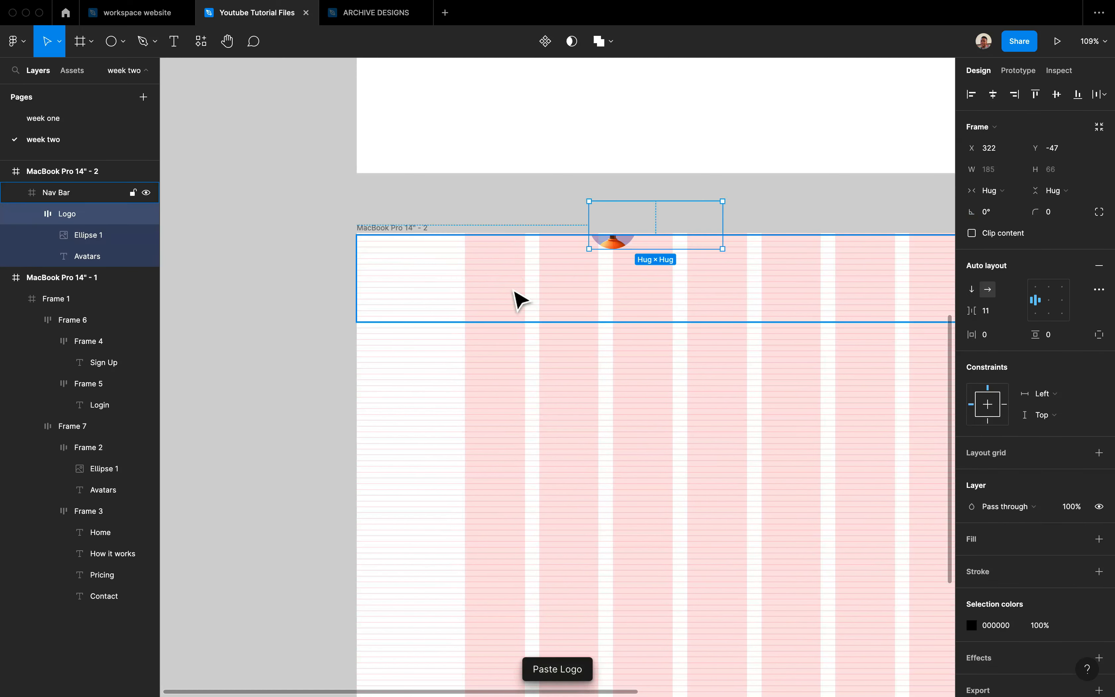
Step: Place the Logo at the first grid column, at X 150, and center it vertically in the Nav Bar at Y 27
{"action": "left_click_drag", "start_coordinate": [607, 259], "coordinate": [482, 308]}
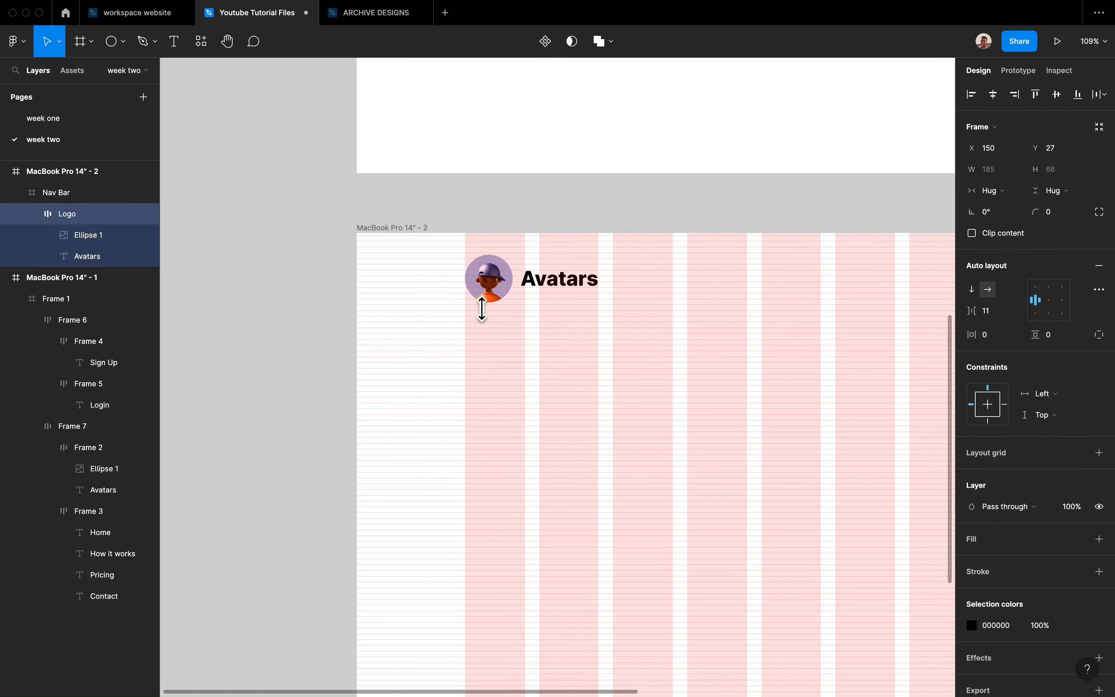
{"action": "scroll", "coordinate": [481, 309], "scroll_direction": "up", "scroll_amount": 5}
{"action": "left_click", "coordinate": [1058, 93]}
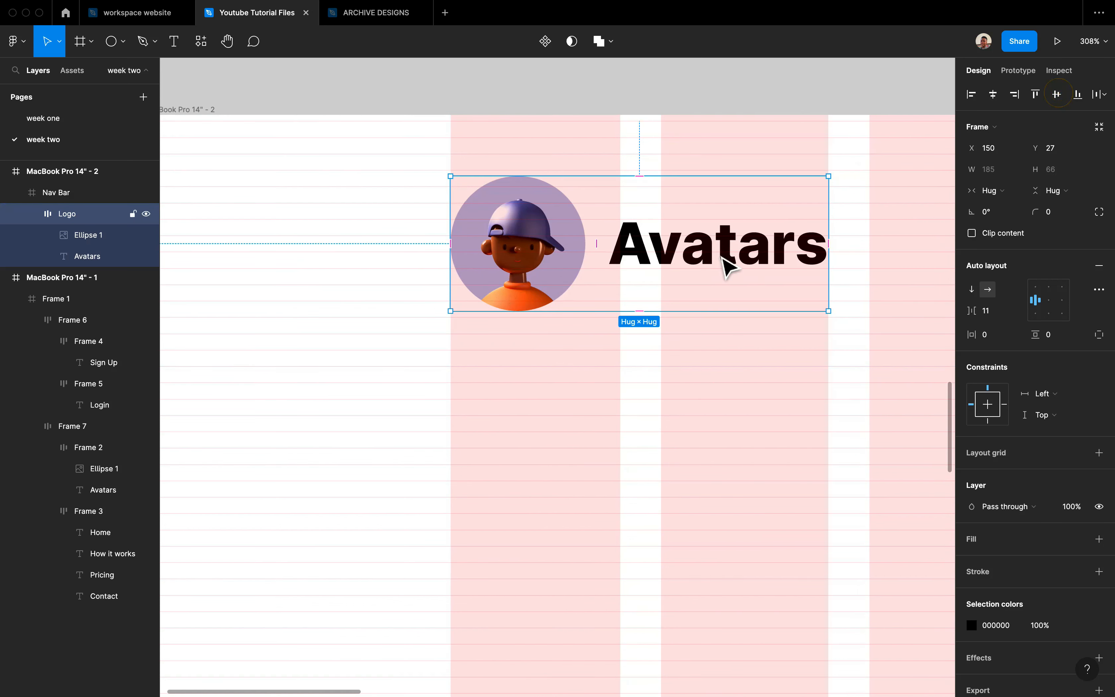
{"action": "scroll", "coordinate": [826, 189], "scroll_direction": "down", "scroll_amount": 3}
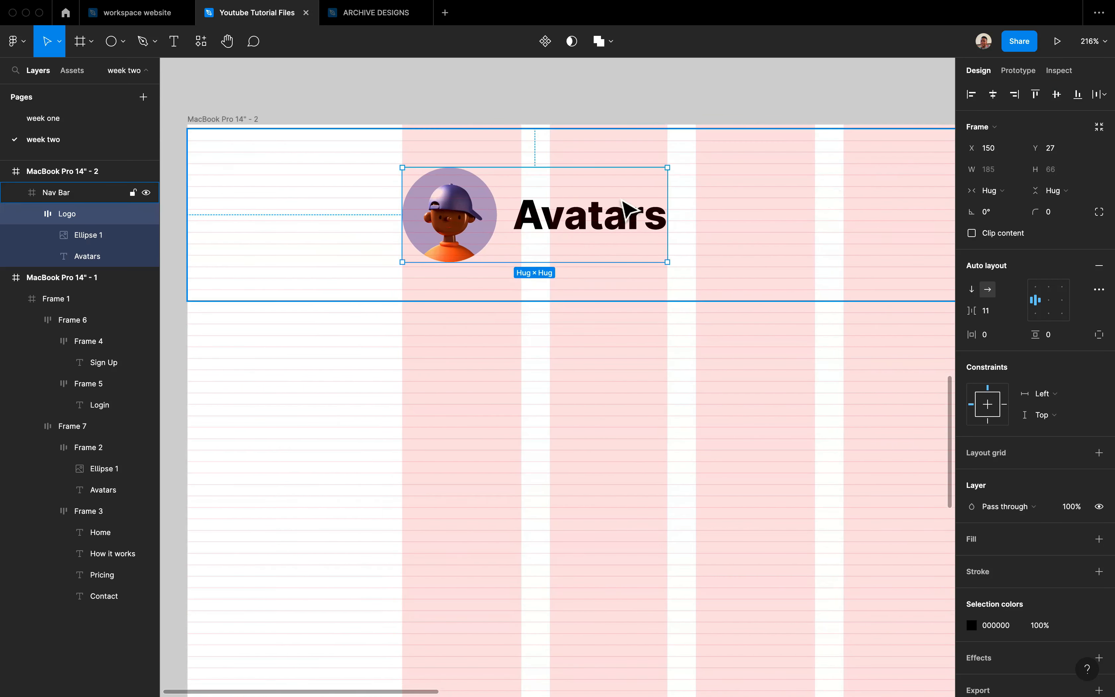
{"action": "scroll", "coordinate": [540, 316], "scroll_direction": "down", "scroll_amount": 4}
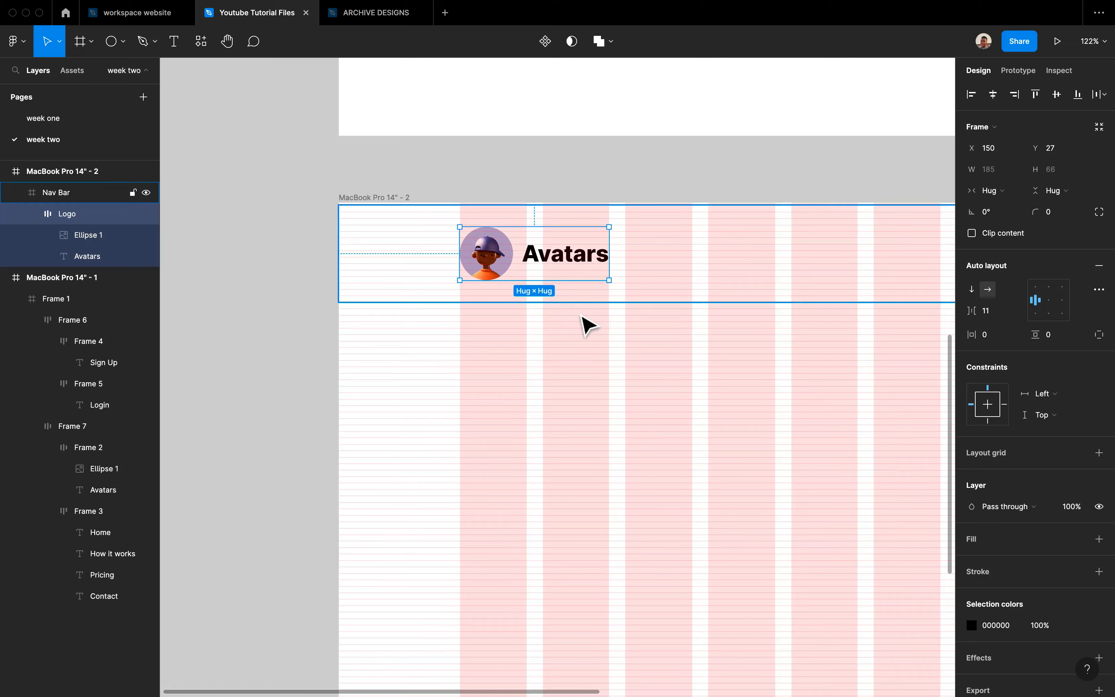
{"action": "scroll", "coordinate": [587, 324], "scroll_direction": "right", "scroll_amount": 5}
{"action": "scroll", "coordinate": [560, 328], "scroll_direction": "right", "scroll_amount": 3}
{"action": "scroll", "coordinate": [550, 329], "scroll_direction": "down", "scroll_amount": 4}
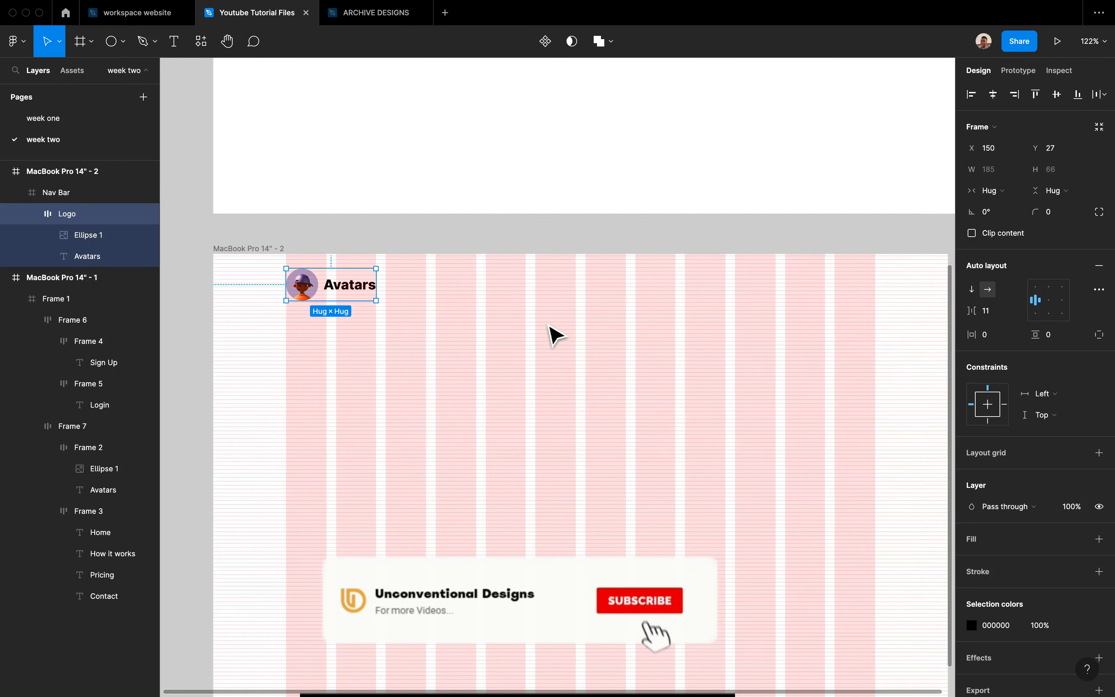
Step: Check the Home link's text style on the MacBook Pro 14" - 1 artboard and add a "Home" text below the logo on MacBook Pro 14" - 2
{"action": "left_click", "coordinate": [499, 244]}
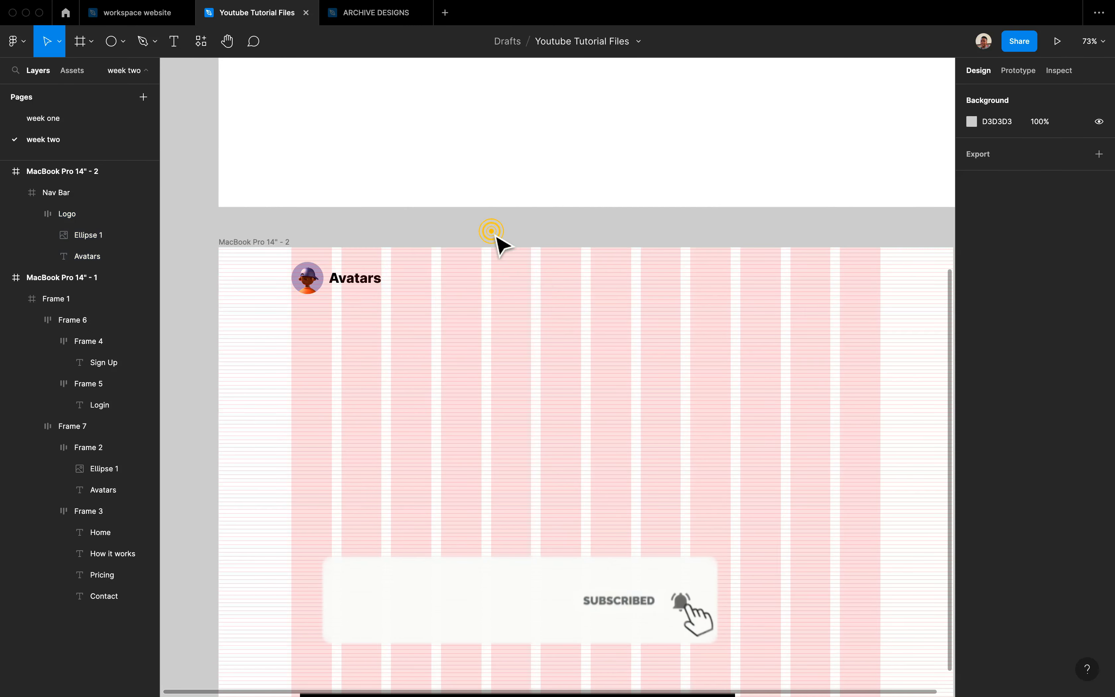
{"action": "scroll", "coordinate": [502, 244], "scroll_direction": "up", "scroll_amount": 1}
{"action": "scroll", "coordinate": [502, 245], "scroll_direction": "up", "scroll_amount": 4}
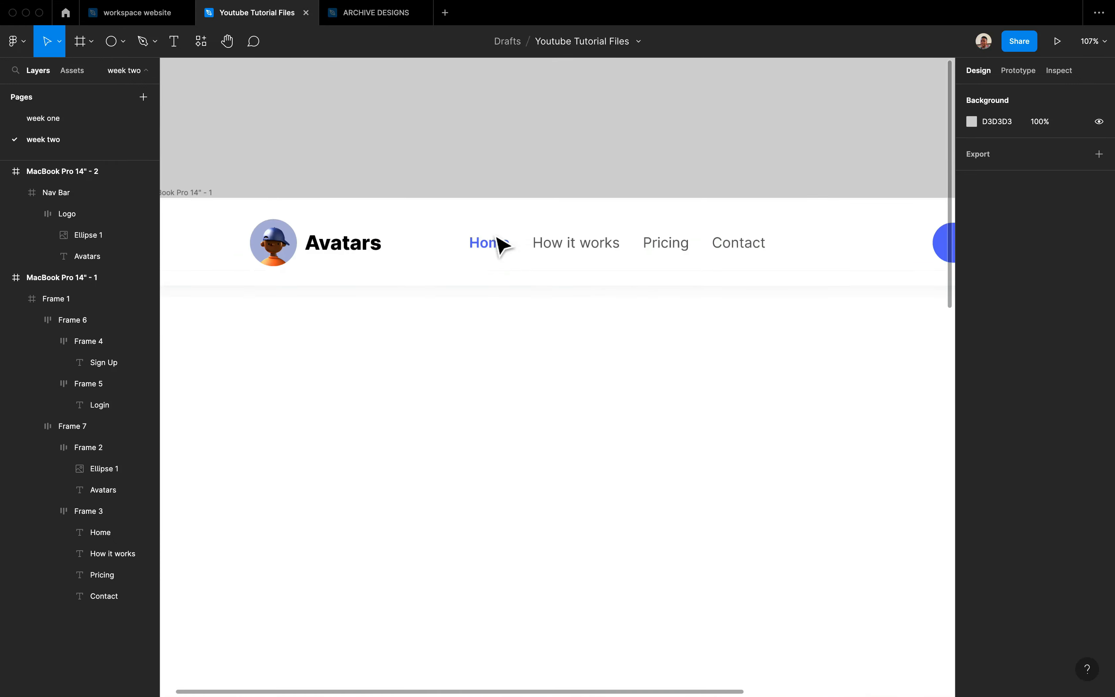
{"action": "scroll", "coordinate": [511, 271], "scroll_direction": "up", "scroll_amount": 2}
{"action": "left_click", "coordinate": [519, 291]}
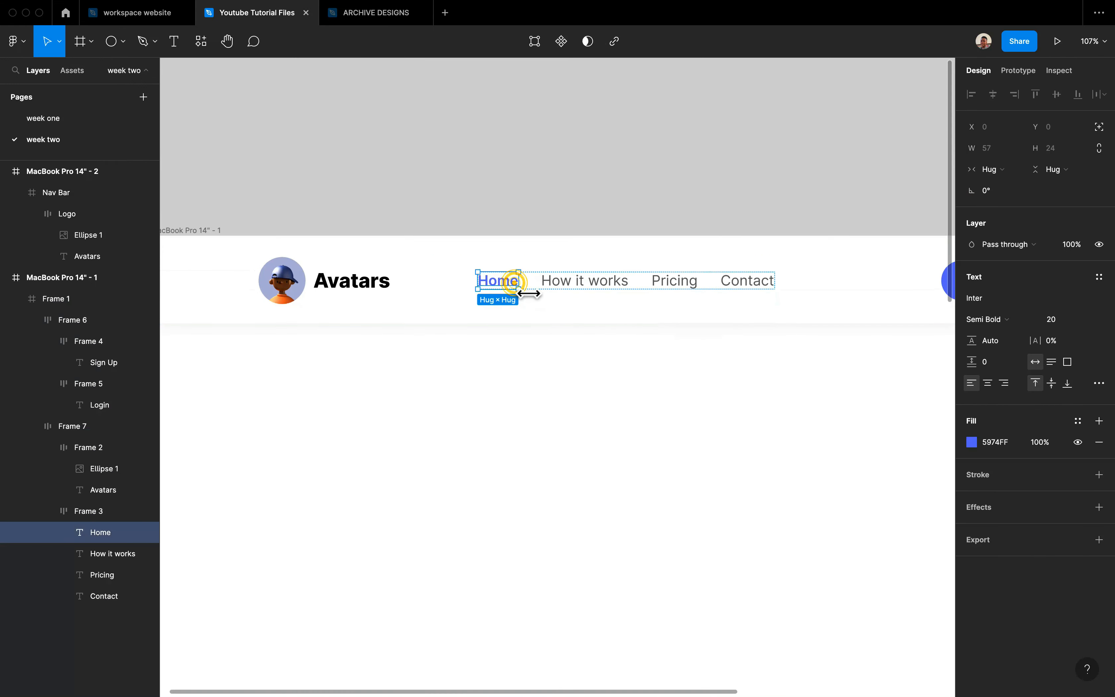
{"action": "scroll", "coordinate": [577, 102], "scroll_direction": "down", "scroll_amount": 5}
{"action": "scroll", "coordinate": [615, 435], "scroll_direction": "down", "scroll_amount": 5}
{"action": "left_click", "coordinate": [614, 434]}
{"action": "left_click", "coordinate": [173, 41]}
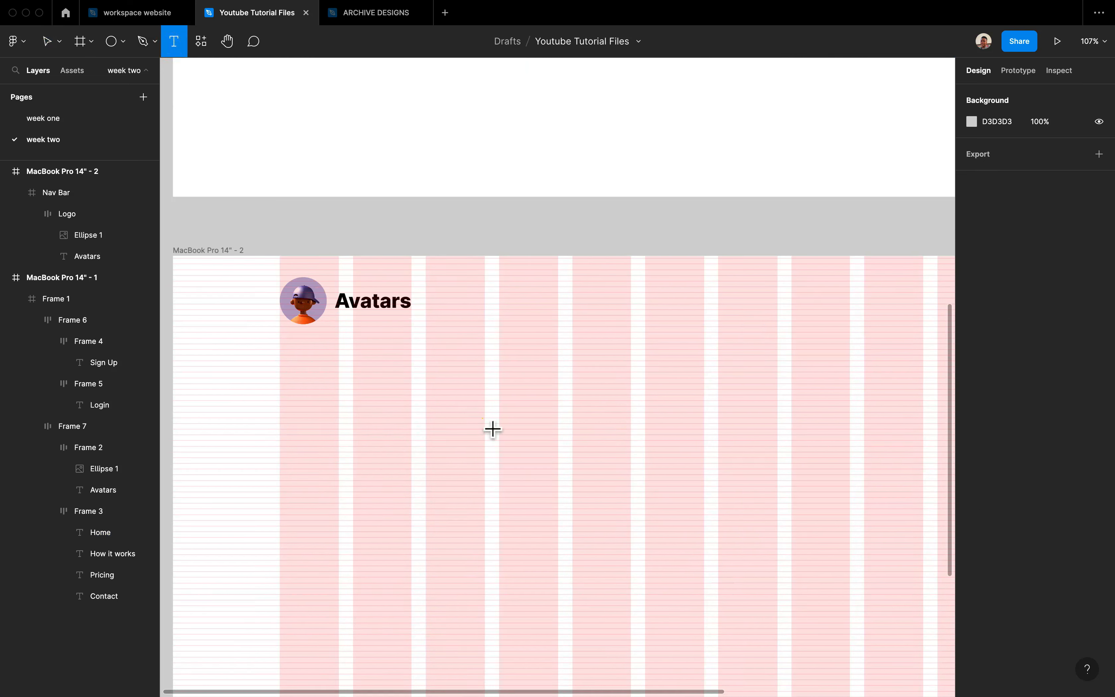
{"action": "left_click", "coordinate": [482, 419]}
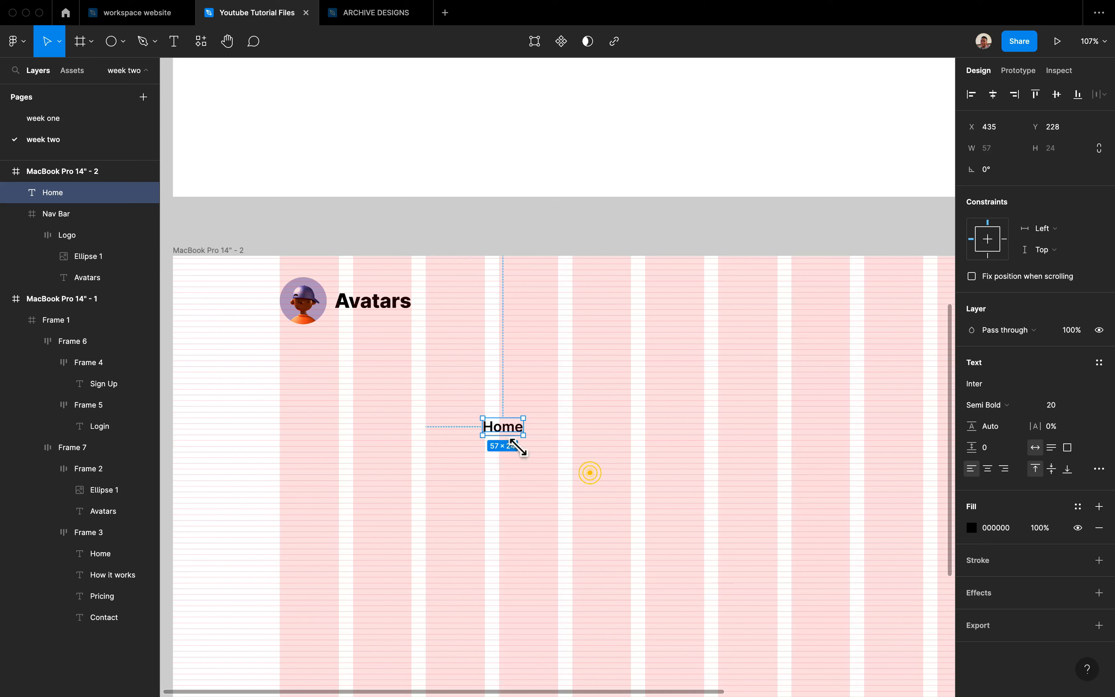
Step: Duplicate the Home text beside the original, at X 541, and change the copy to "How it works"
{"action": "left_click_drag", "start_coordinate": [507, 435], "coordinate": [581, 435]}
{"action": "double_click", "coordinate": [579, 428]}
{"action": "type", "text": "h"}
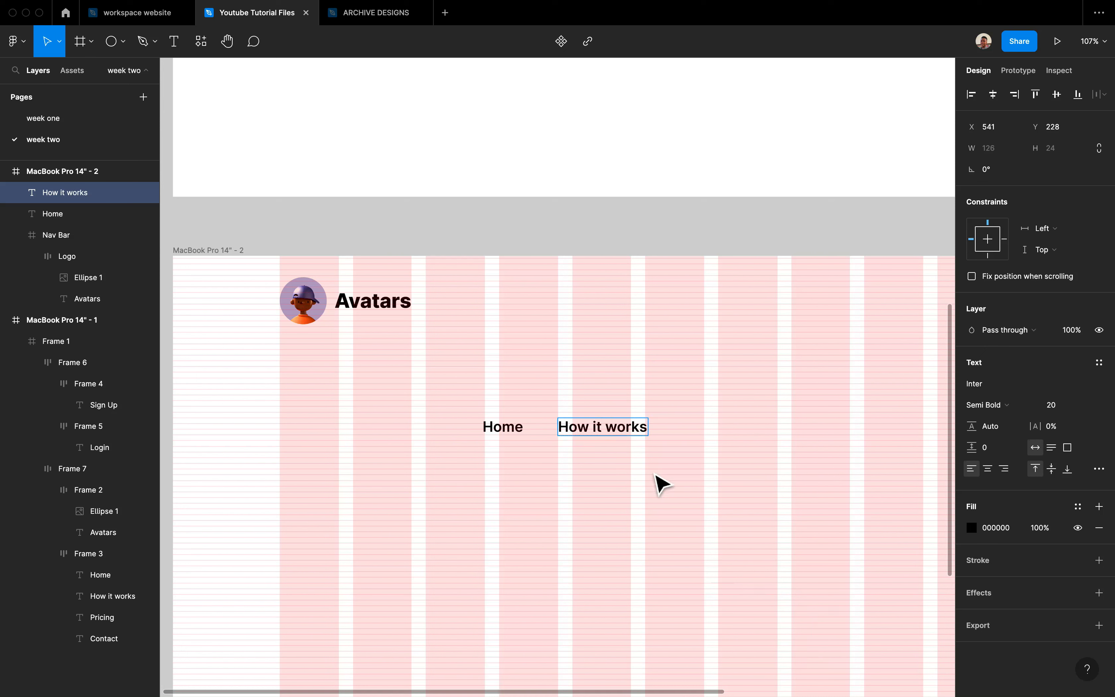
{"action": "left_click", "coordinate": [650, 468]}
Step: Duplicate the "How it works" text beside itself and wrap the three link texts in an auto layout
{"action": "left_click_drag", "start_coordinate": [635, 441], "coordinate": [735, 441]}
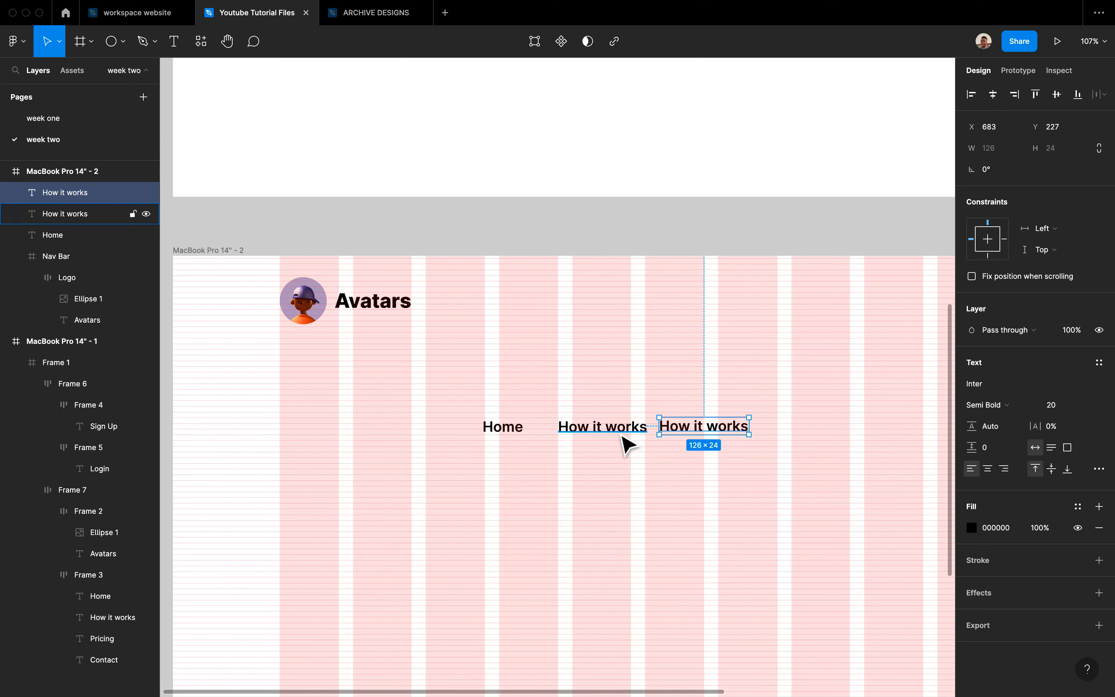
{"action": "left_click", "coordinate": [599, 441]}
{"action": "left_click", "coordinate": [513, 441], "text": "shift"}
{"action": "left_click", "coordinate": [693, 439], "text": "shift"}
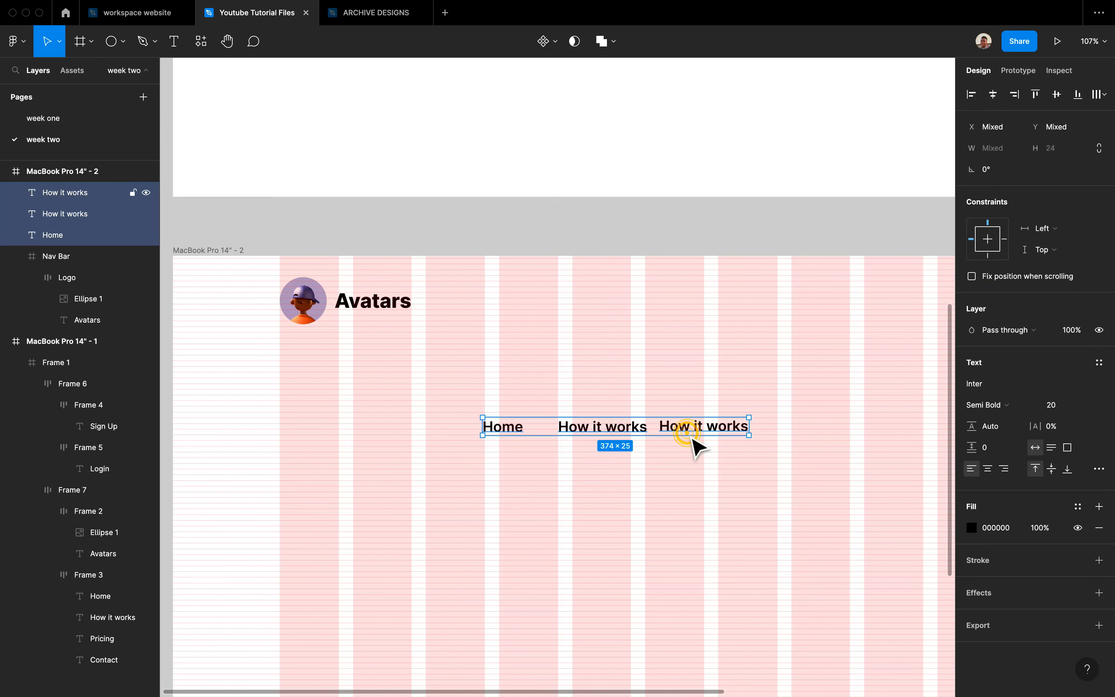
{"action": "key", "text": "shift+a"}
Step: Change the third link text in the auto layout row to "Pricing"
{"action": "left_click", "coordinate": [688, 432]}
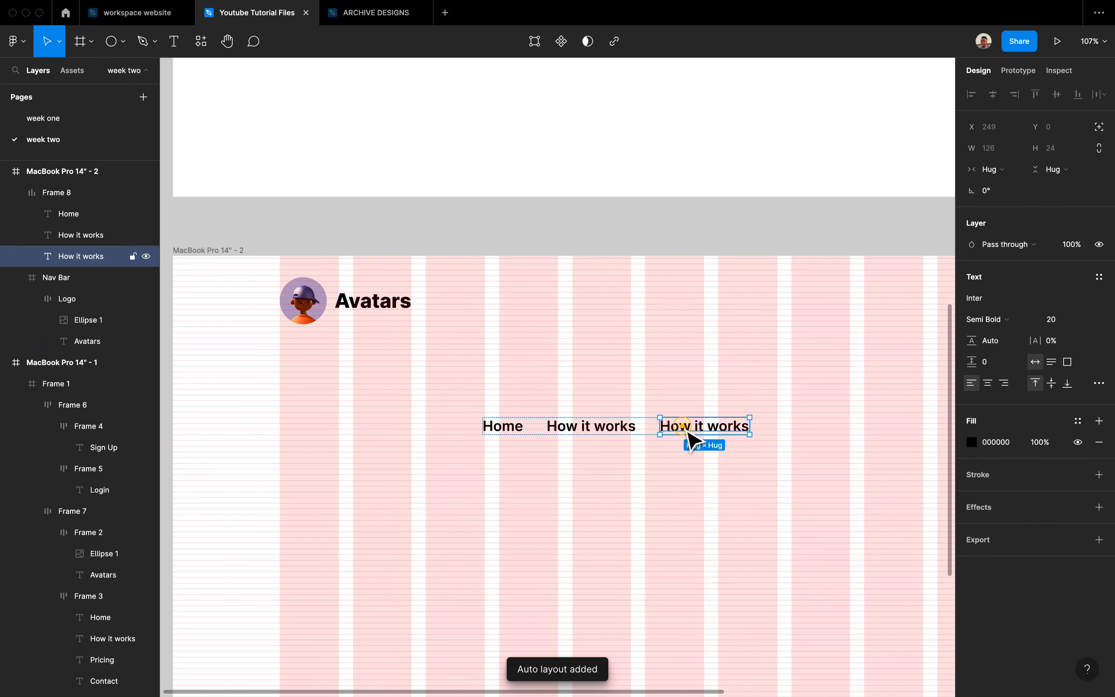
{"action": "double_click", "coordinate": [688, 434]}
{"action": "type", "text": "Pric"}
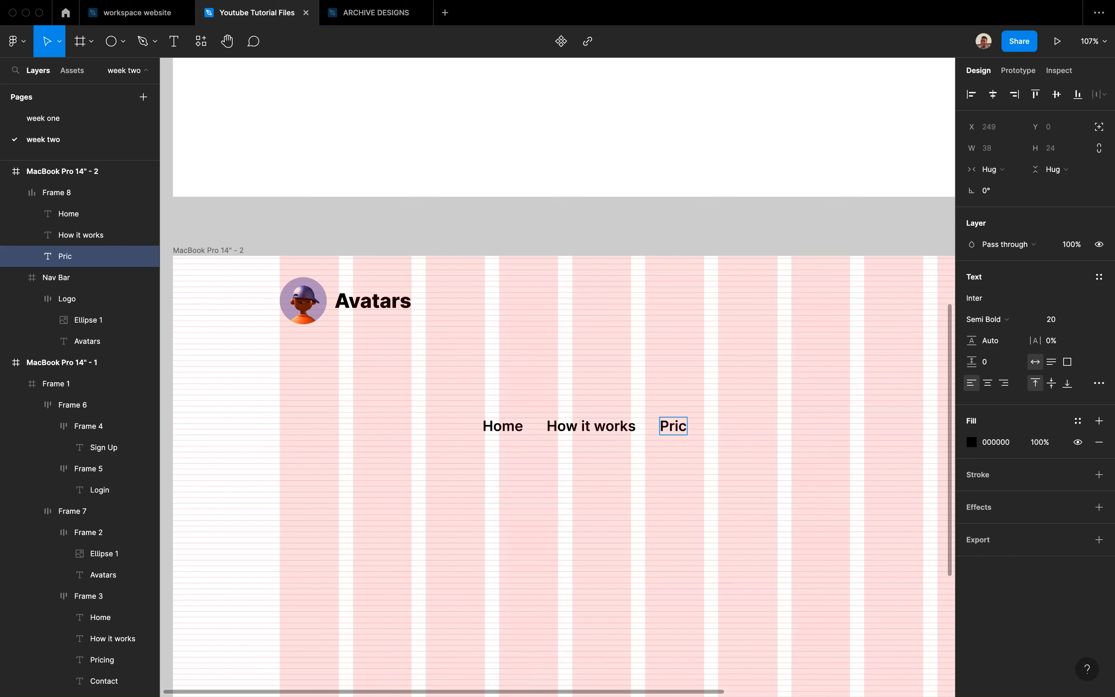
{"action": "key", "text": "Escape"}
Step: Duplicate the Pricing link within the auto layout row and change the copy to "Contact"
{"action": "scroll", "coordinate": [728, 458], "scroll_direction": "right", "scroll_amount": 2}
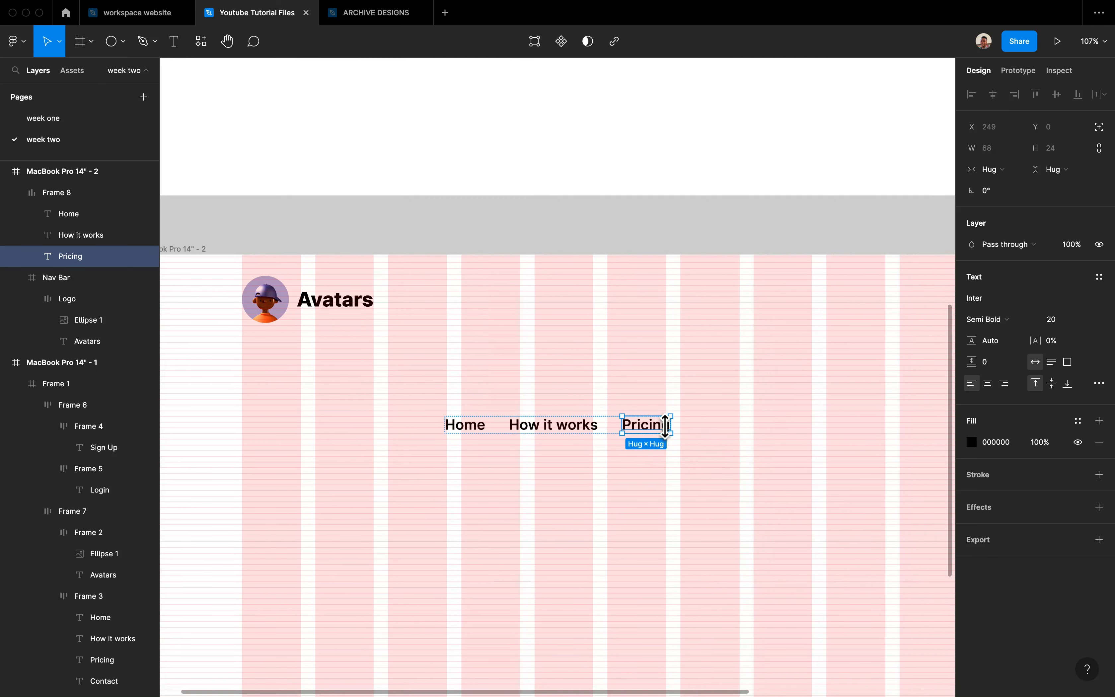
{"action": "key", "text": "super+d"}
{"action": "scroll", "coordinate": [722, 388], "scroll_direction": "up", "scroll_amount": 8}
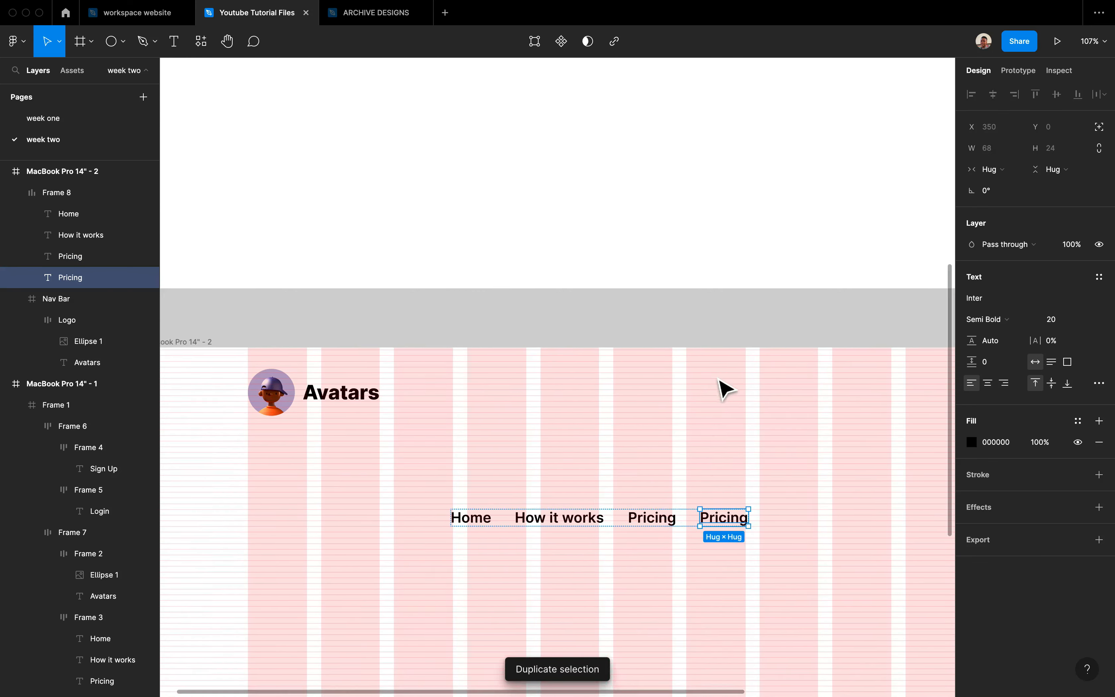
{"action": "scroll", "coordinate": [725, 389], "scroll_direction": "down", "scroll_amount": 3}
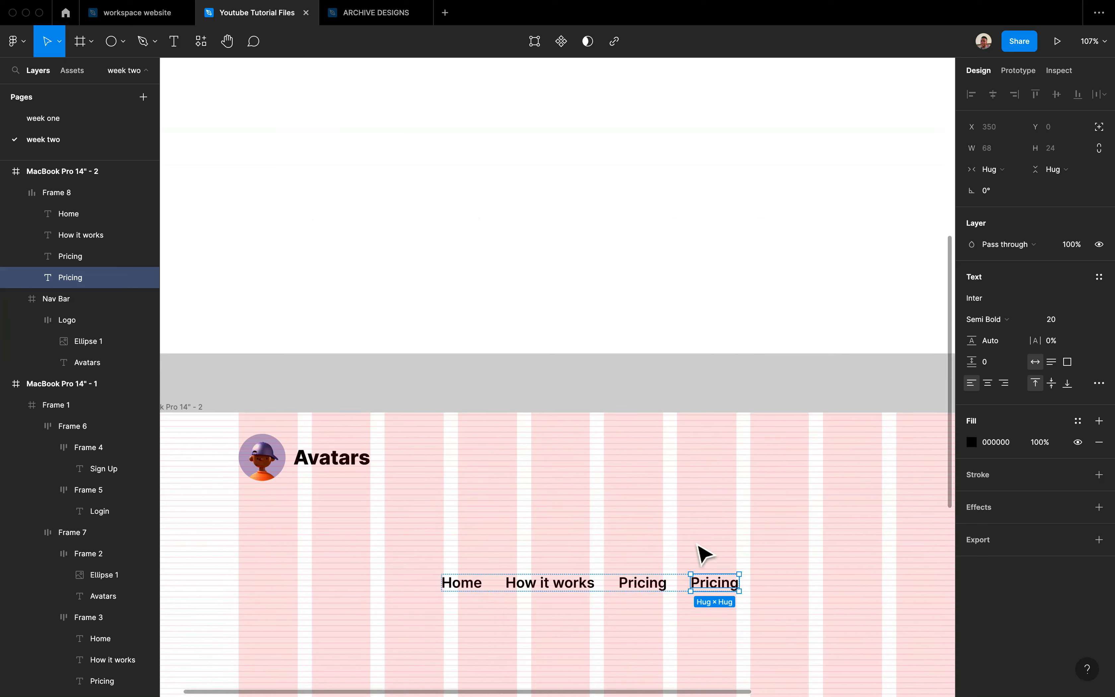
{"action": "double_click", "coordinate": [715, 585]}
{"action": "type", "text": "Contact"}
{"action": "key", "text": "Escape"}
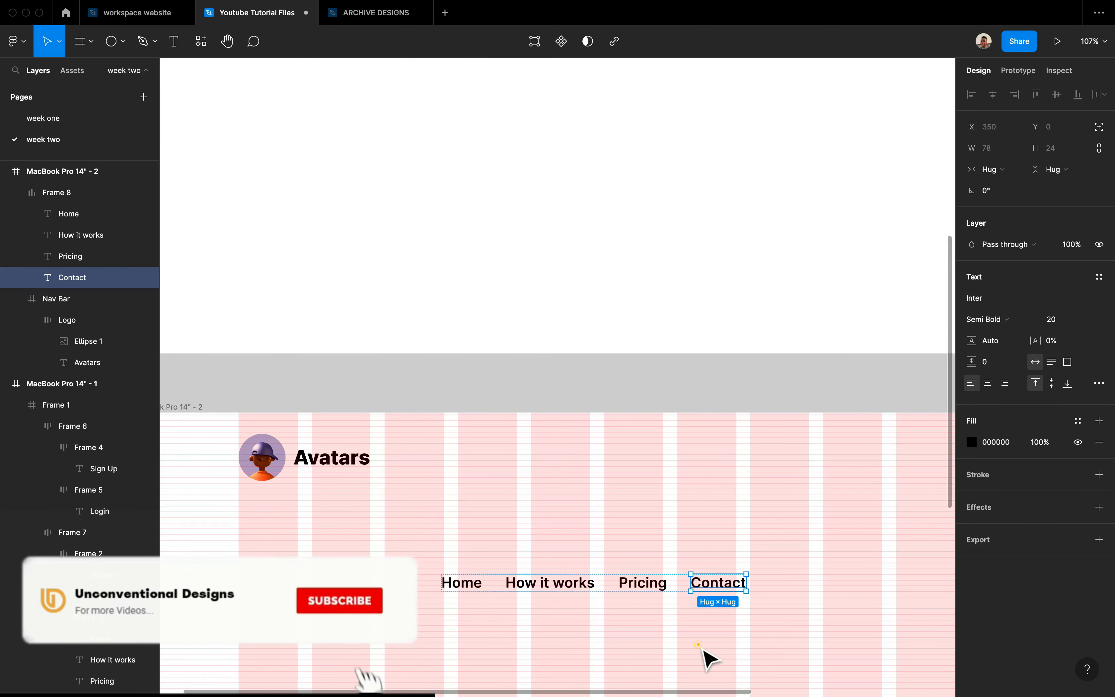
Step: Apply the "Body Text - 606060" color style to the whole row of navigation links
{"action": "scroll", "coordinate": [686, 631], "scroll_direction": "down", "scroll_amount": 3}
{"action": "left_click", "coordinate": [579, 485]}
{"action": "left_click", "coordinate": [555, 455]}
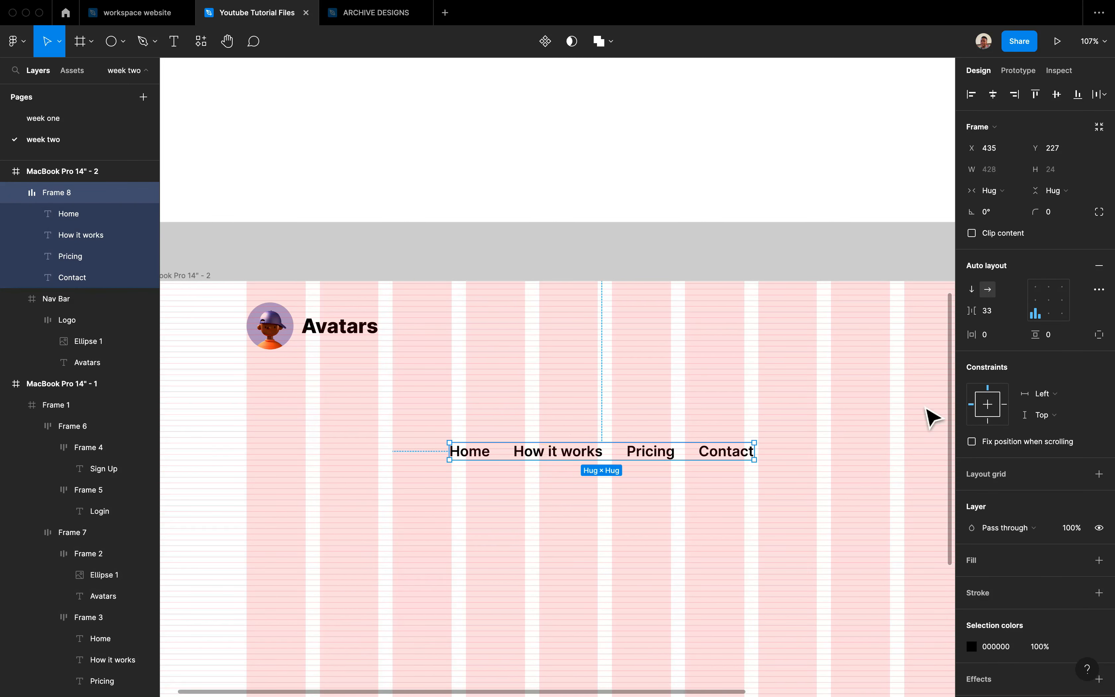
{"action": "scroll", "coordinate": [1004, 555], "scroll_direction": "down", "scroll_amount": 2}
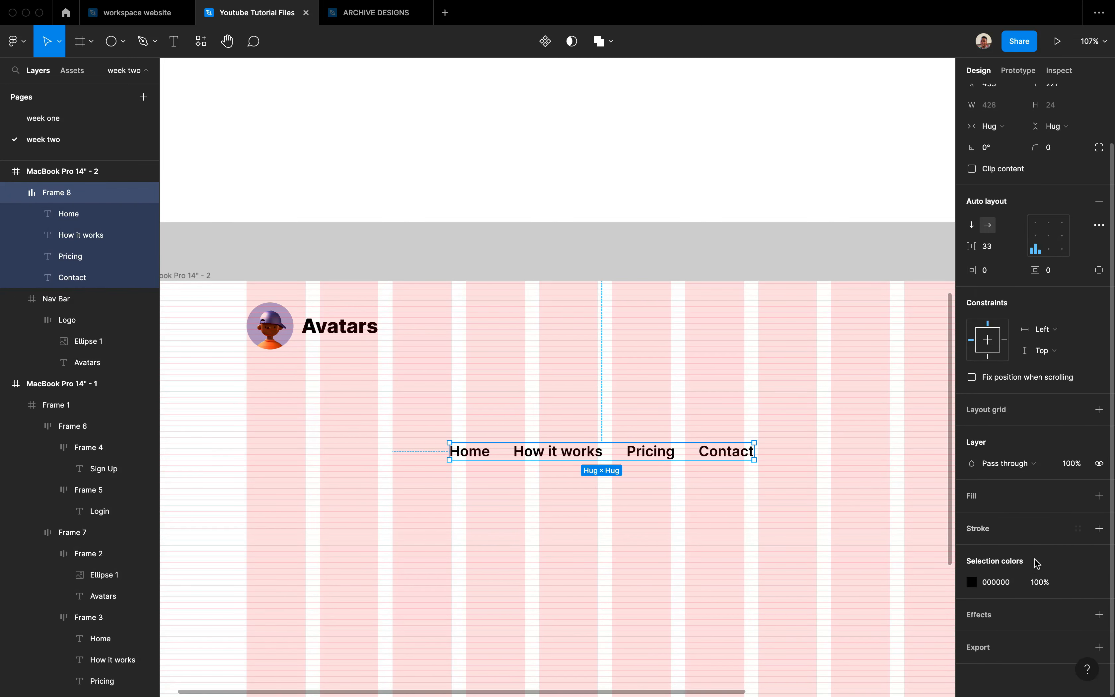
{"action": "left_click", "coordinate": [1074, 584]}
{"action": "scroll", "coordinate": [889, 594], "scroll_direction": "down", "scroll_amount": 5}
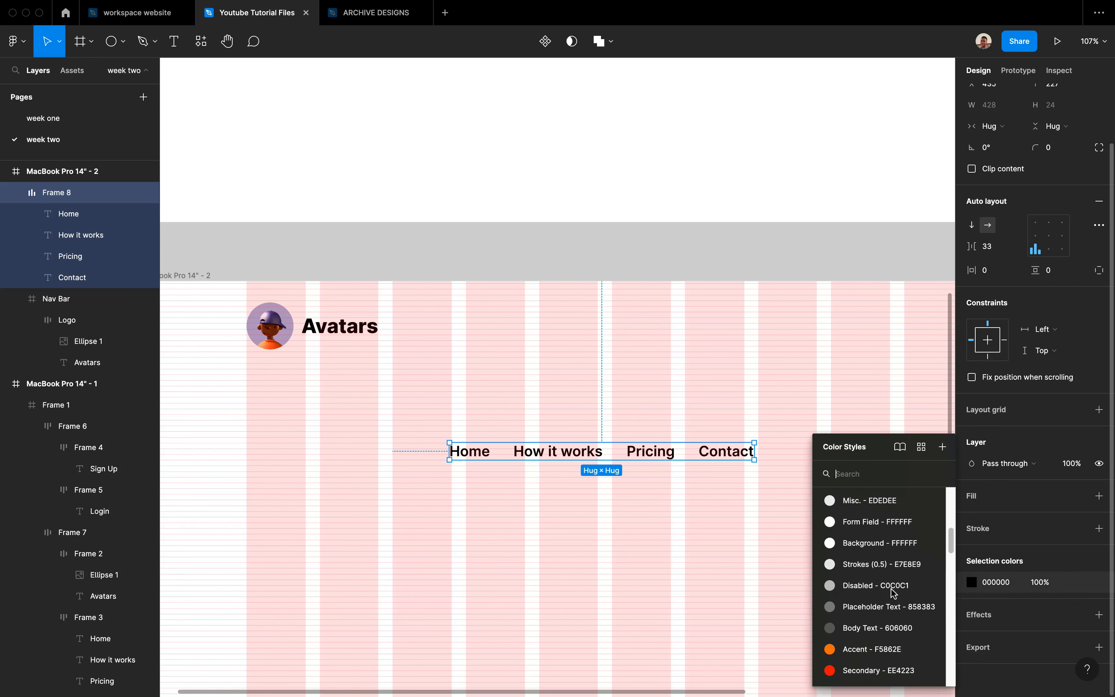
{"action": "left_click", "coordinate": [871, 612]}
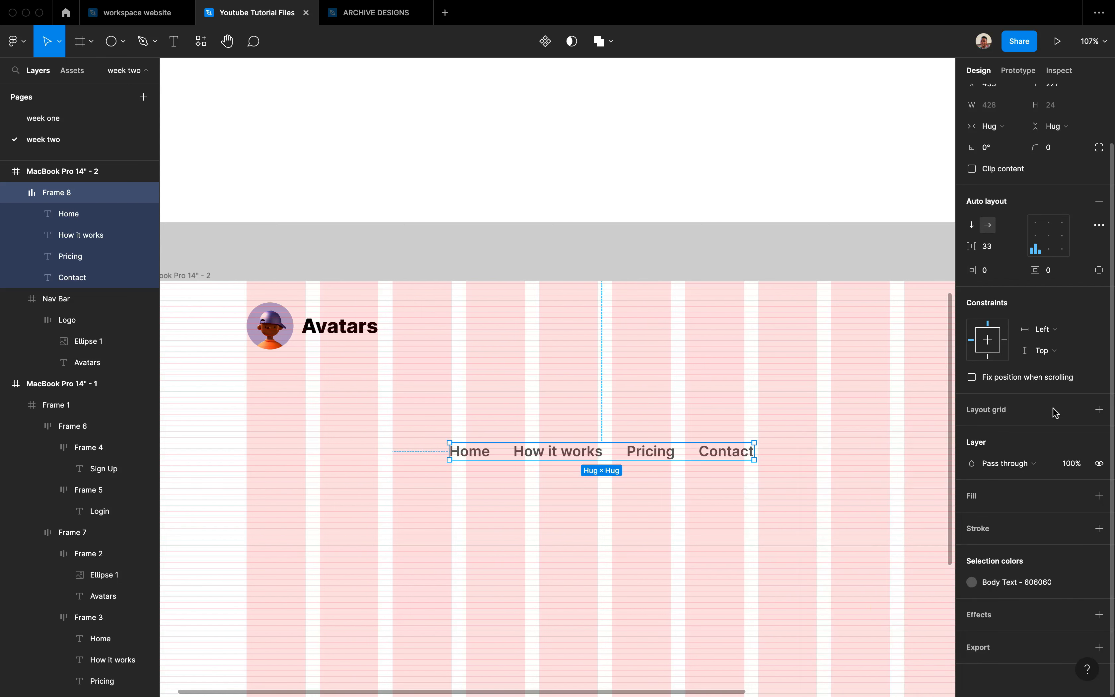
Step: Set the font weight of the four navigation link texts to Regular
{"action": "left_click", "coordinate": [647, 454]}
{"action": "left_click", "coordinate": [568, 456], "text": "shift"}
{"action": "left_click", "coordinate": [476, 451], "text": "shift"}
{"action": "left_click", "coordinate": [726, 453], "text": "shift"}
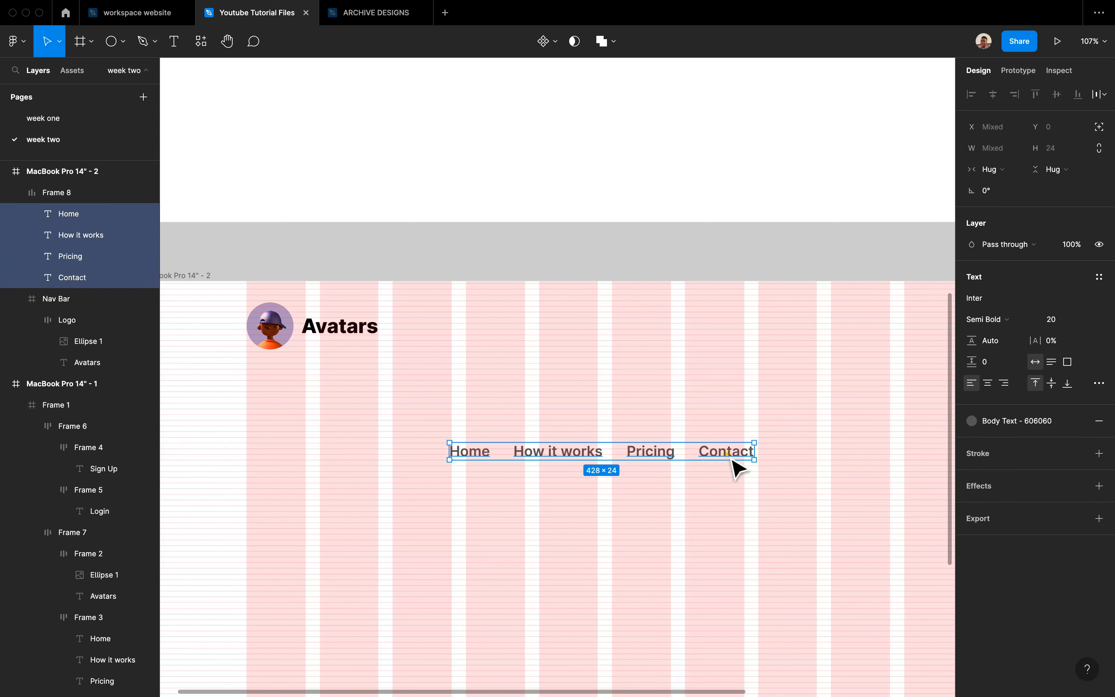
{"action": "left_click", "coordinate": [1012, 327]}
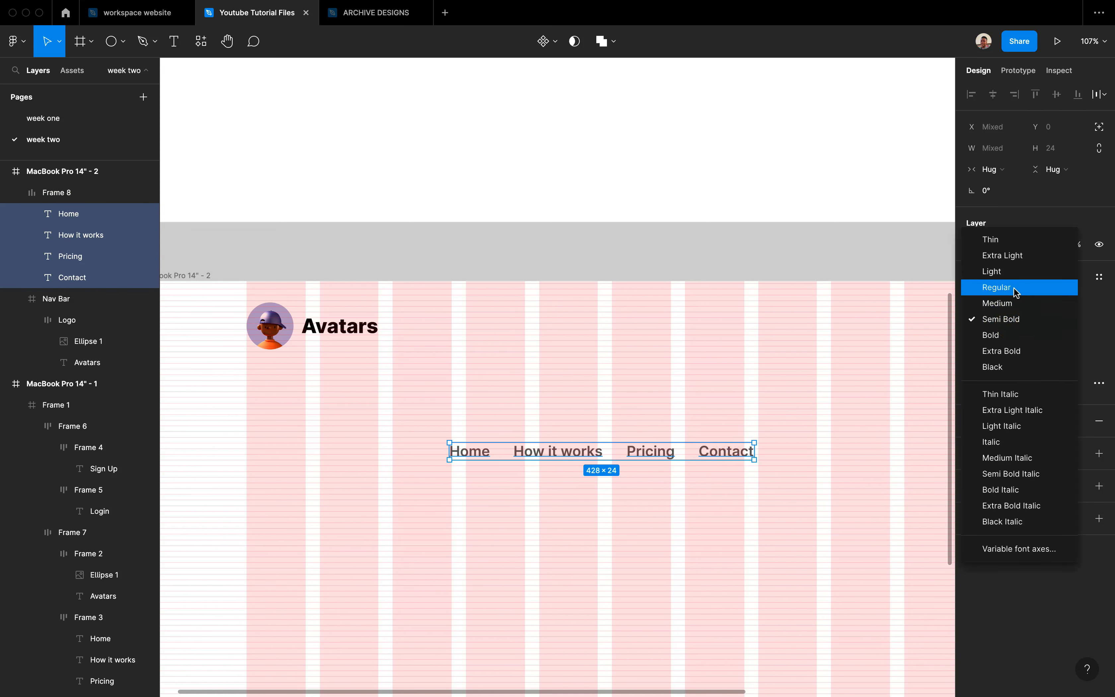
{"action": "left_click", "coordinate": [1015, 289]}
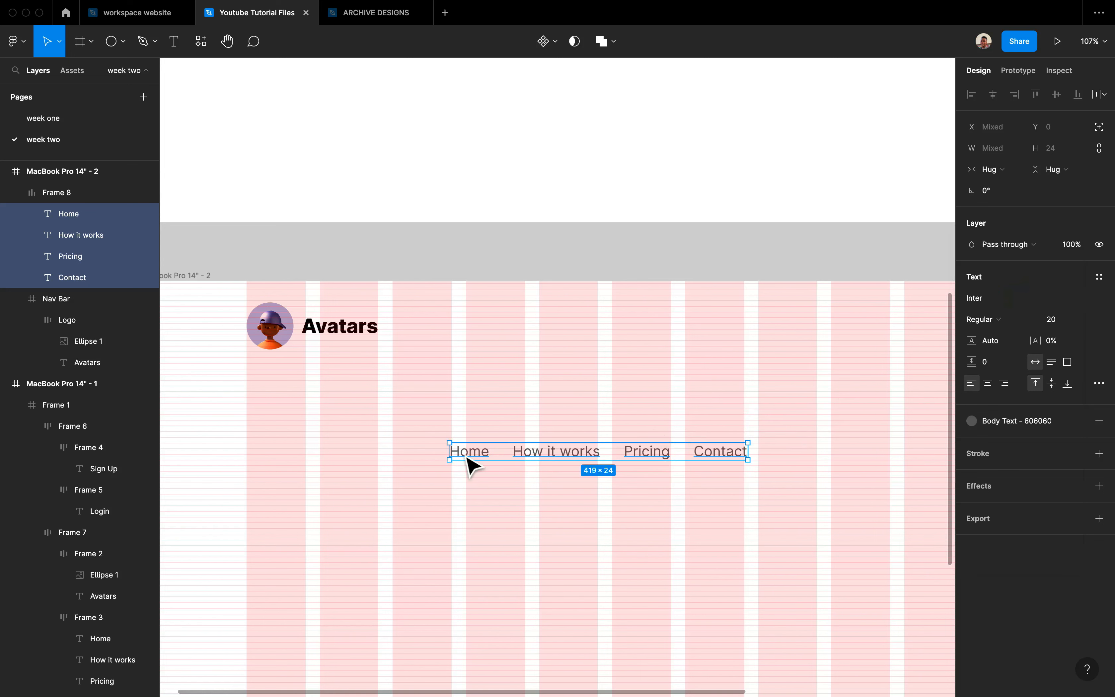
{"action": "left_click", "coordinate": [564, 458]}
{"action": "left_click", "coordinate": [689, 426]}
{"action": "scroll", "coordinate": [690, 428], "scroll_direction": "right", "scroll_amount": 1}
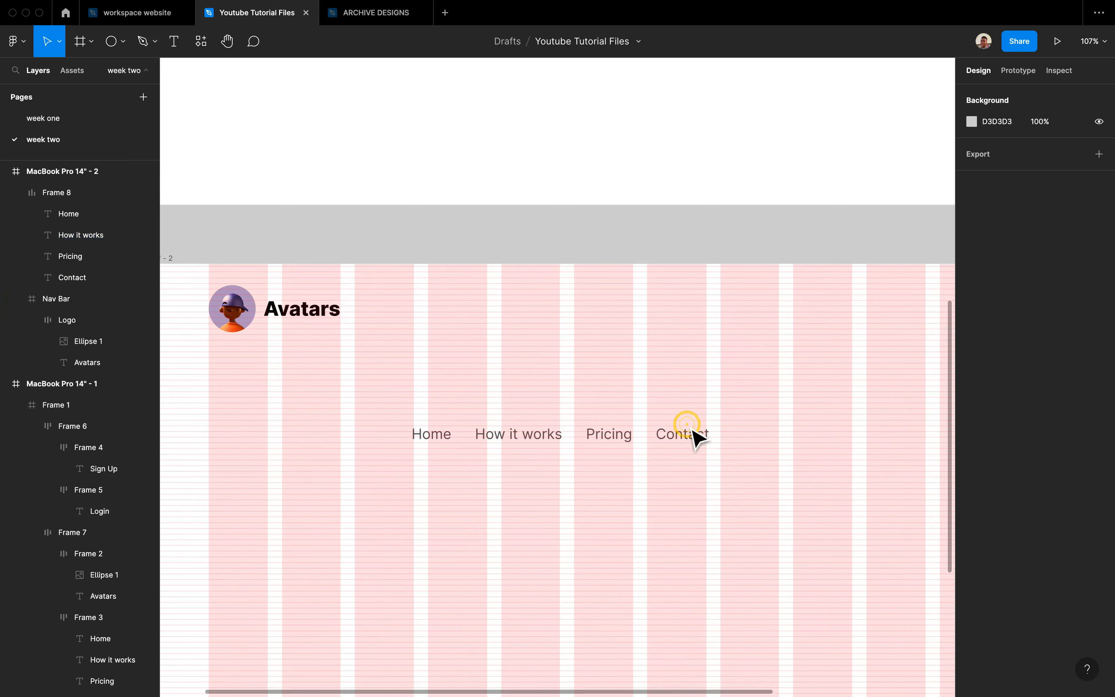
Step: Move the row of navigation links up toward the logo and set its auto layout spacing between items to 32
{"action": "left_click", "coordinate": [669, 434]}
{"action": "left_click_drag", "start_coordinate": [669, 433], "coordinate": [671, 395]}
{"action": "left_click", "coordinate": [659, 417]}
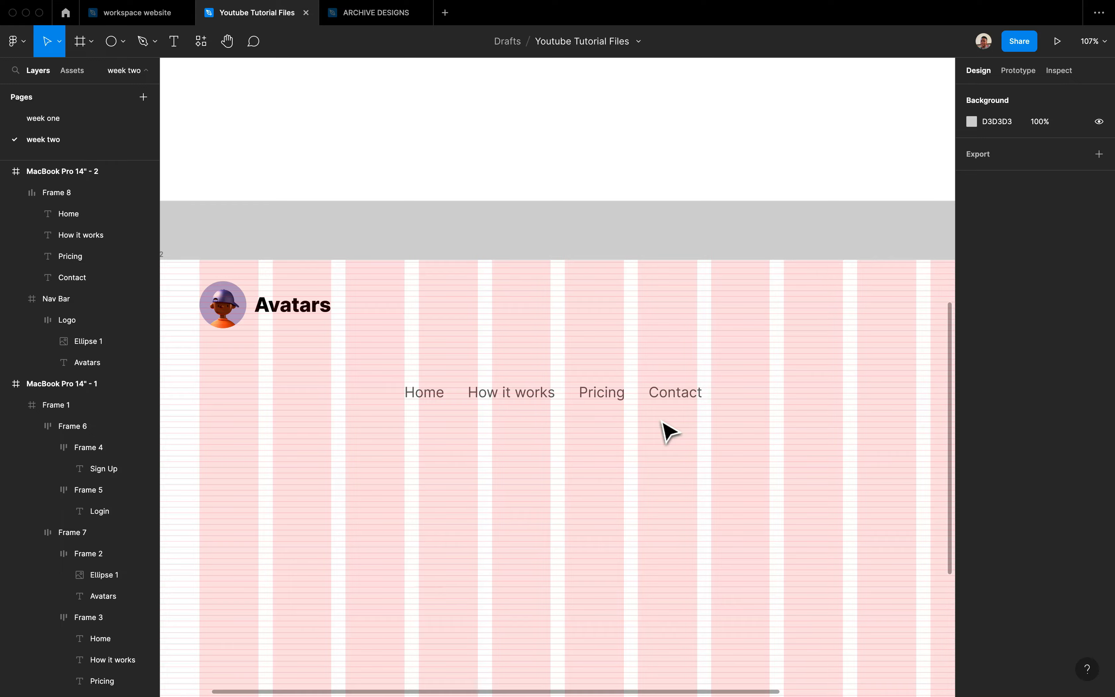
{"action": "scroll", "coordinate": [663, 423], "scroll_direction": "right", "scroll_amount": 6}
{"action": "scroll", "coordinate": [663, 422], "scroll_direction": "left", "scroll_amount": 5}
{"action": "scroll", "coordinate": [664, 423], "scroll_direction": "down", "scroll_amount": 1}
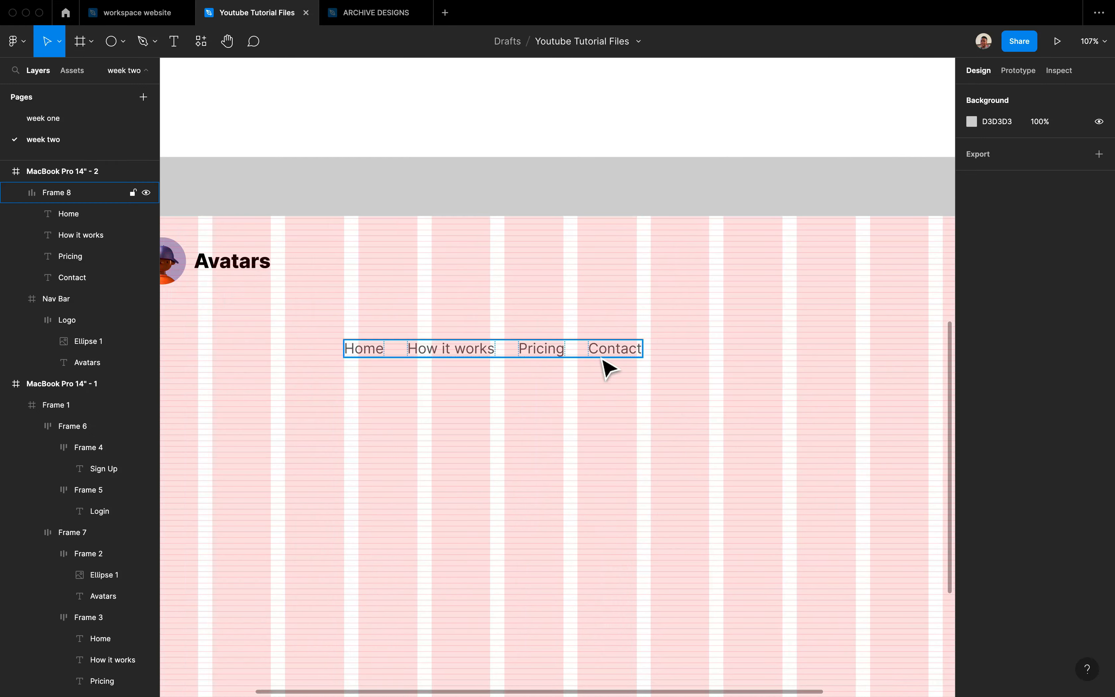
{"action": "left_click", "coordinate": [608, 354]}
{"action": "scroll", "coordinate": [611, 357], "scroll_direction": "left", "scroll_amount": 4}
{"action": "scroll", "coordinate": [610, 357], "scroll_direction": "up", "scroll_amount": 1}
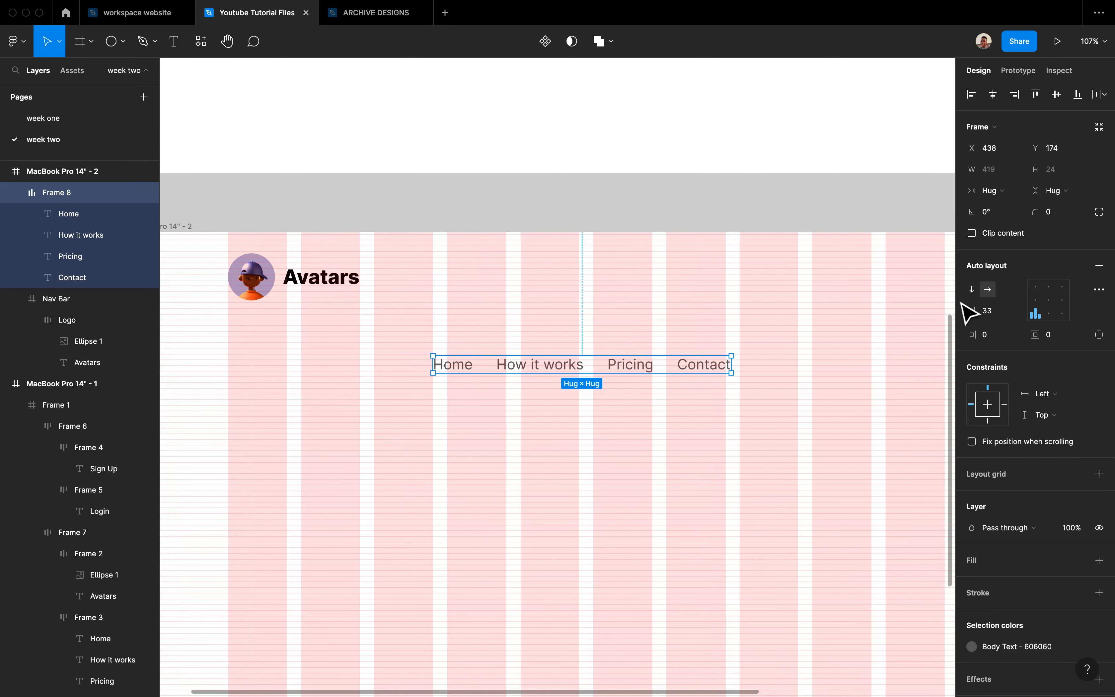
{"action": "left_click", "coordinate": [990, 310]}
{"action": "type", "text": "32"}
{"action": "key", "text": "Return"}
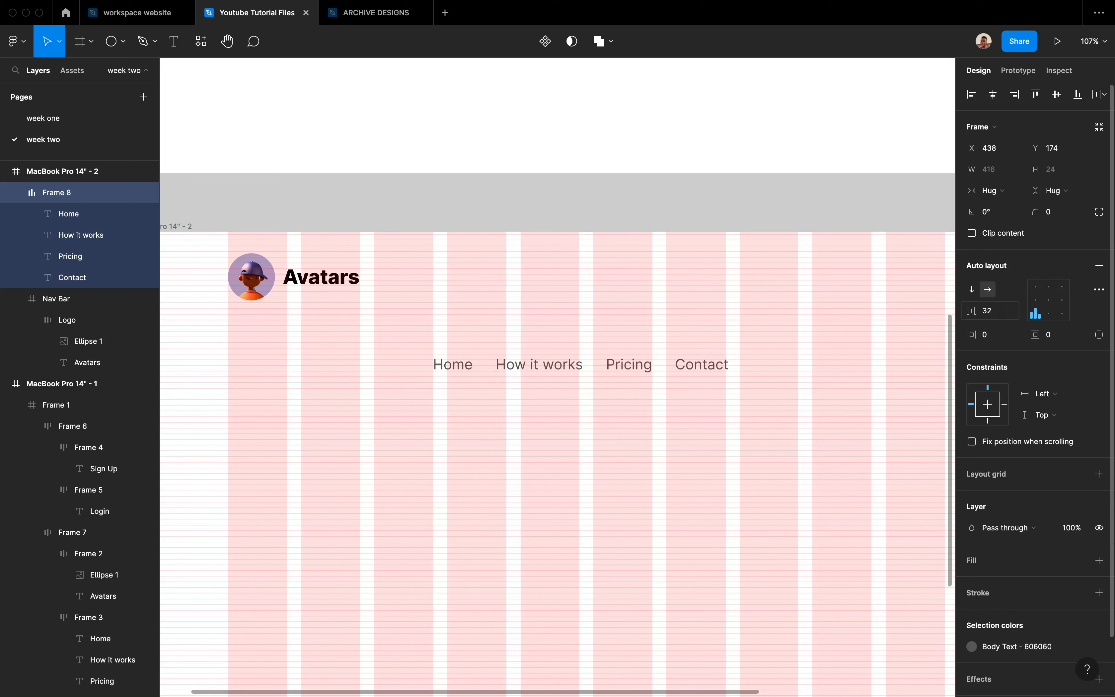
Step: Place the row of navigation links inside the Nav Bar frame at X 459 and align it with the logo's vertical centre
{"action": "left_click", "coordinate": [681, 400]}
{"action": "left_click", "coordinate": [668, 361]}
{"action": "left_click_drag", "start_coordinate": [691, 363], "coordinate": [712, 287]}
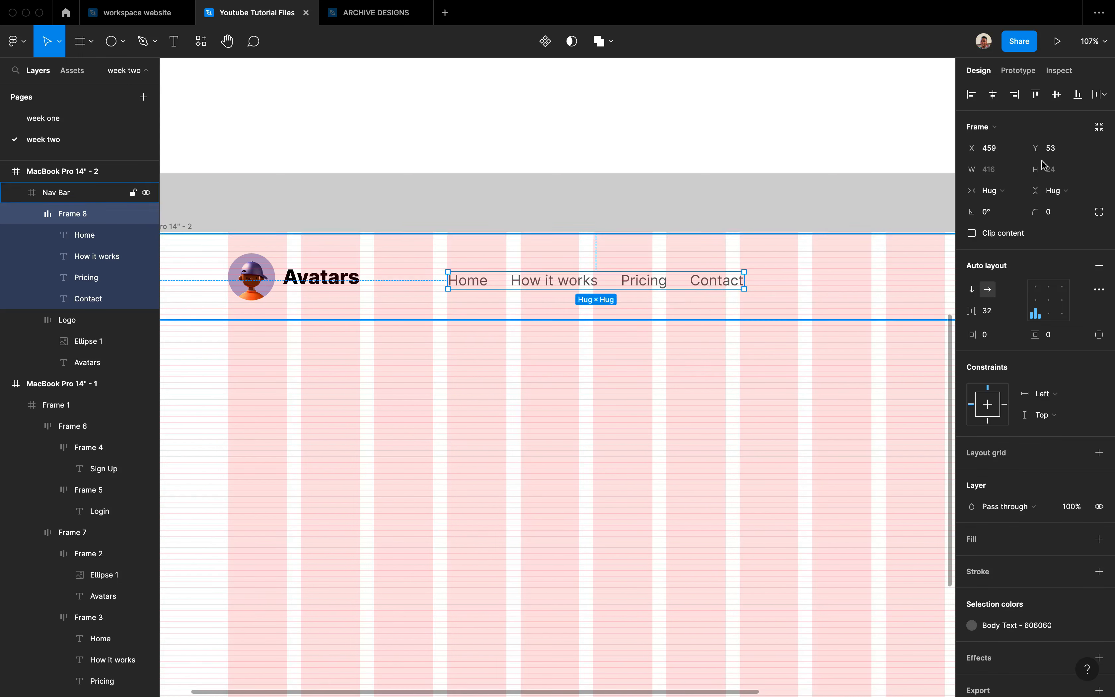
{"action": "key", "text": "alt+v"}
{"action": "left_click", "coordinate": [333, 292]}
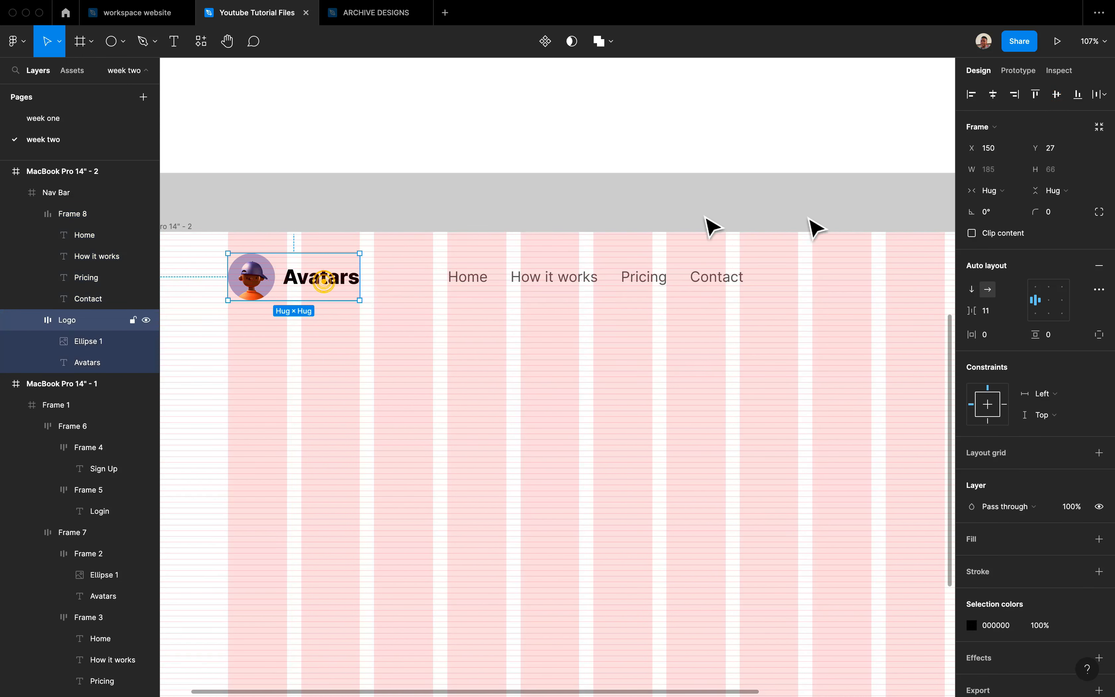
{"action": "left_click", "coordinate": [615, 283]}
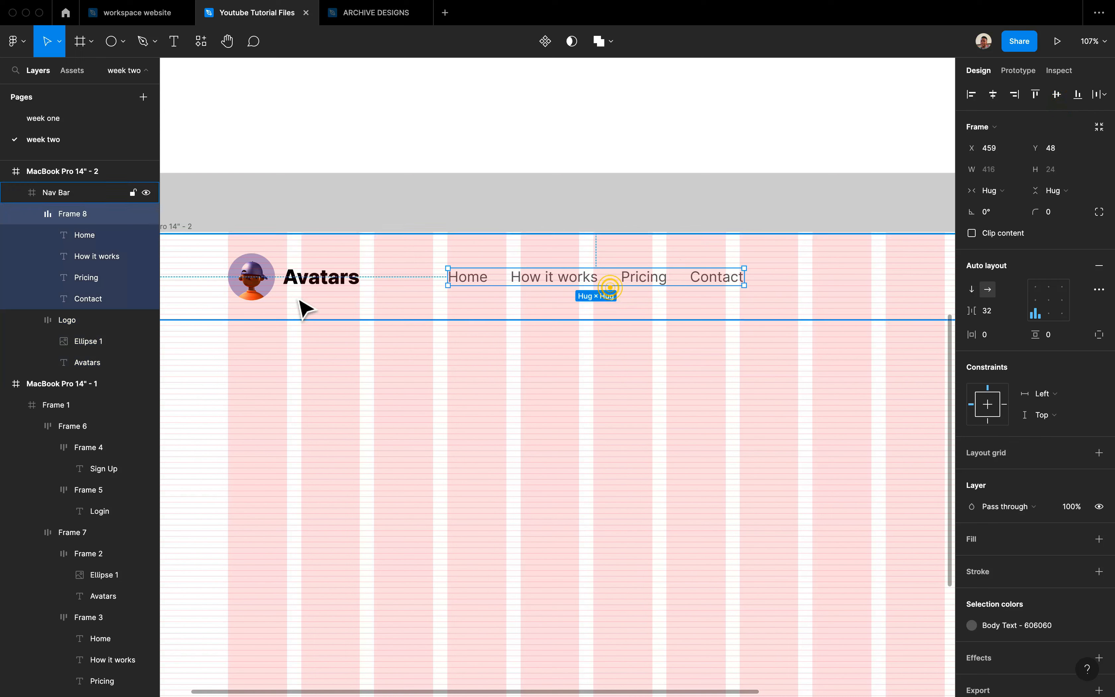
{"action": "left_click", "coordinate": [295, 295], "text": "shift"}
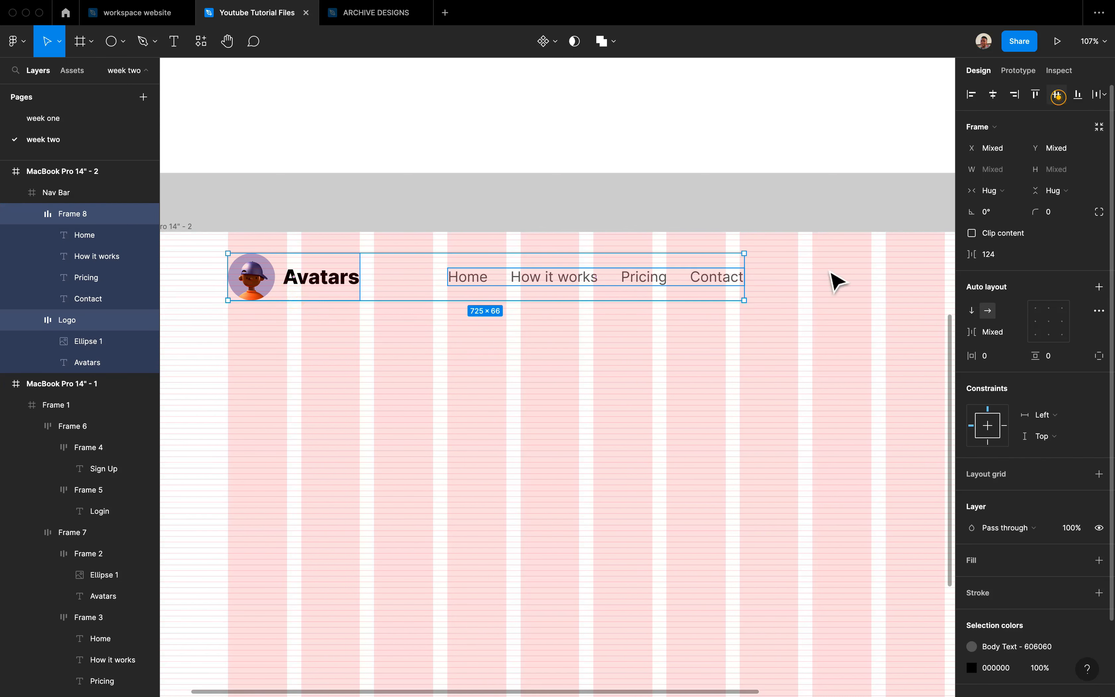
{"action": "left_click", "coordinate": [645, 391]}
Step: Examine the new Nav Bar layout and the Sign Up and Login buttons in the finished bar on MacBook Pro 14" - 1
{"action": "scroll", "coordinate": [655, 403], "scroll_direction": "right", "scroll_amount": 2}
{"action": "left_click", "coordinate": [635, 290]}
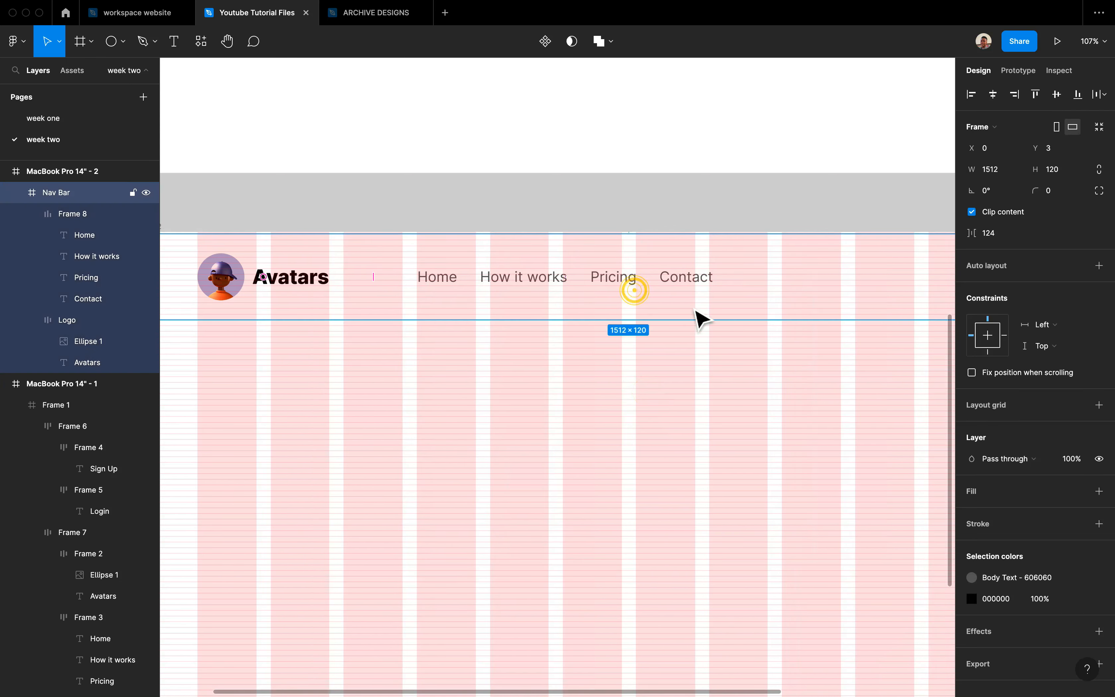
{"action": "scroll", "coordinate": [543, 299], "scroll_direction": "left", "scroll_amount": 3}
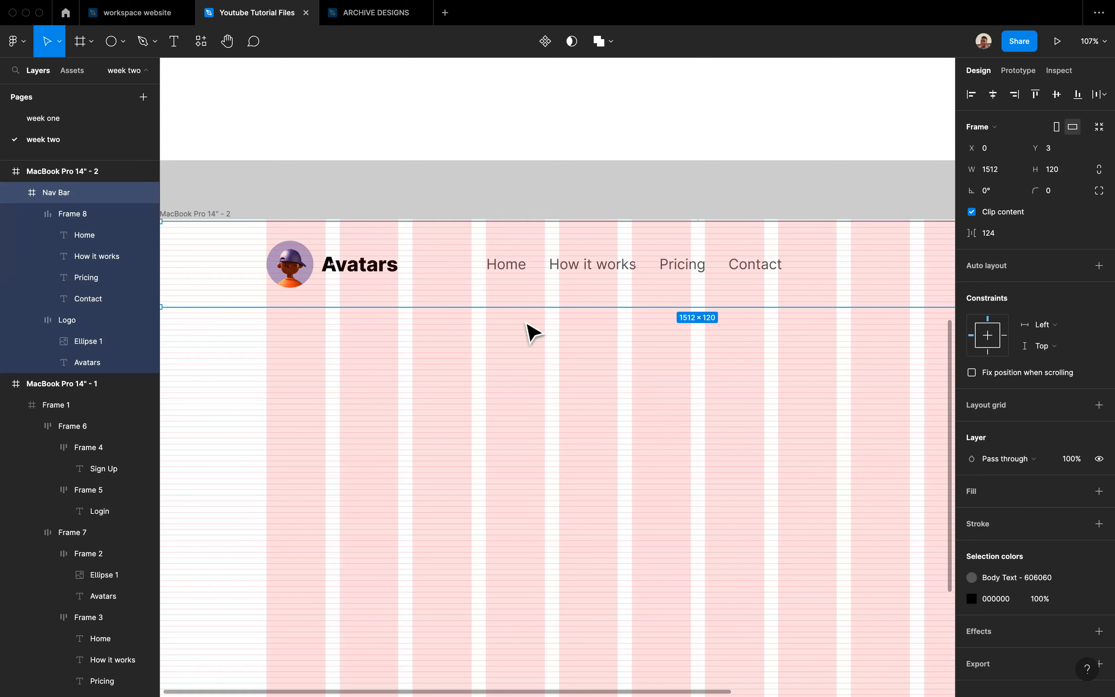
{"action": "scroll", "coordinate": [530, 329], "scroll_direction": "right", "scroll_amount": 10}
{"action": "scroll", "coordinate": [647, 364], "scroll_direction": "right", "scroll_amount": 1}
{"action": "left_click", "coordinate": [653, 404]}
{"action": "scroll", "coordinate": [653, 403], "scroll_direction": "up", "scroll_amount": 20}
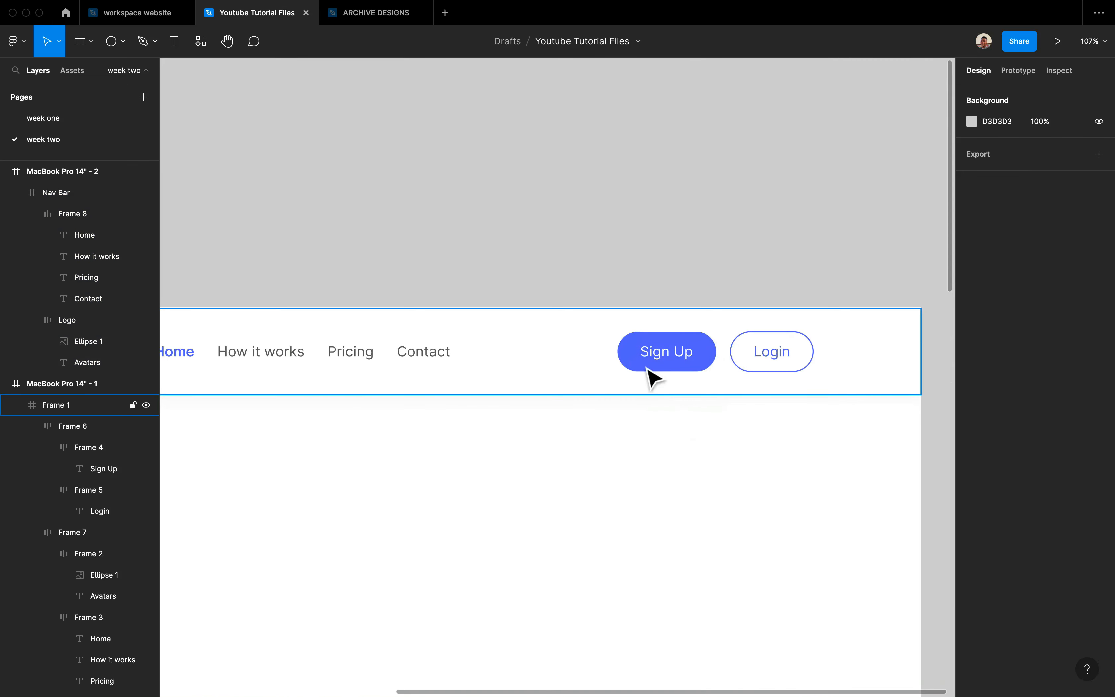
{"action": "scroll", "coordinate": [694, 542], "scroll_direction": "down", "scroll_amount": 20}
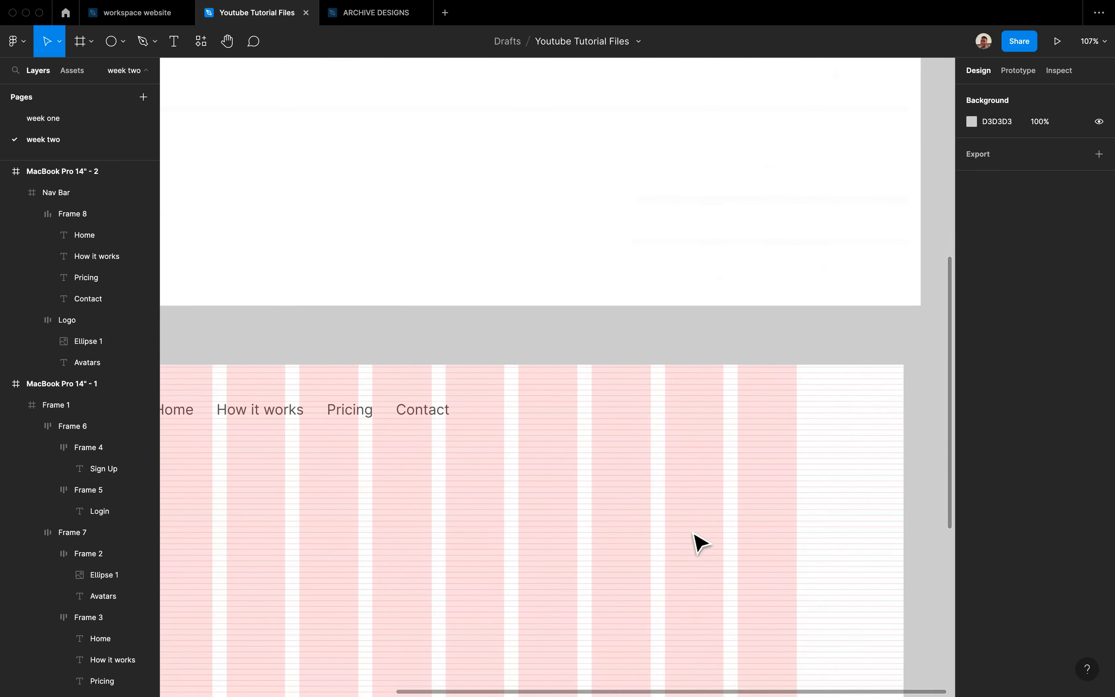
{"action": "scroll", "coordinate": [670, 437], "scroll_direction": "down", "scroll_amount": 2}
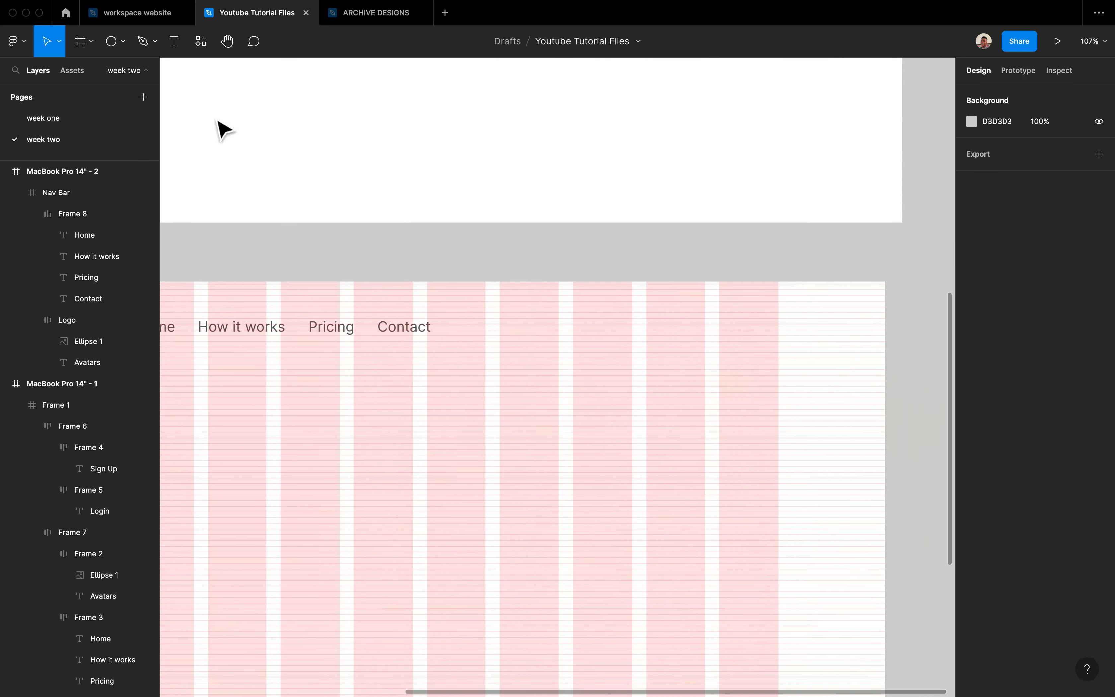
Step: Add a "Sign Up" text on the empty canvas beside the MacBook Pro 14" - 2 artboard
{"action": "left_click", "coordinate": [173, 41]}
{"action": "scroll", "coordinate": [732, 295], "scroll_direction": "right", "scroll_amount": 5}
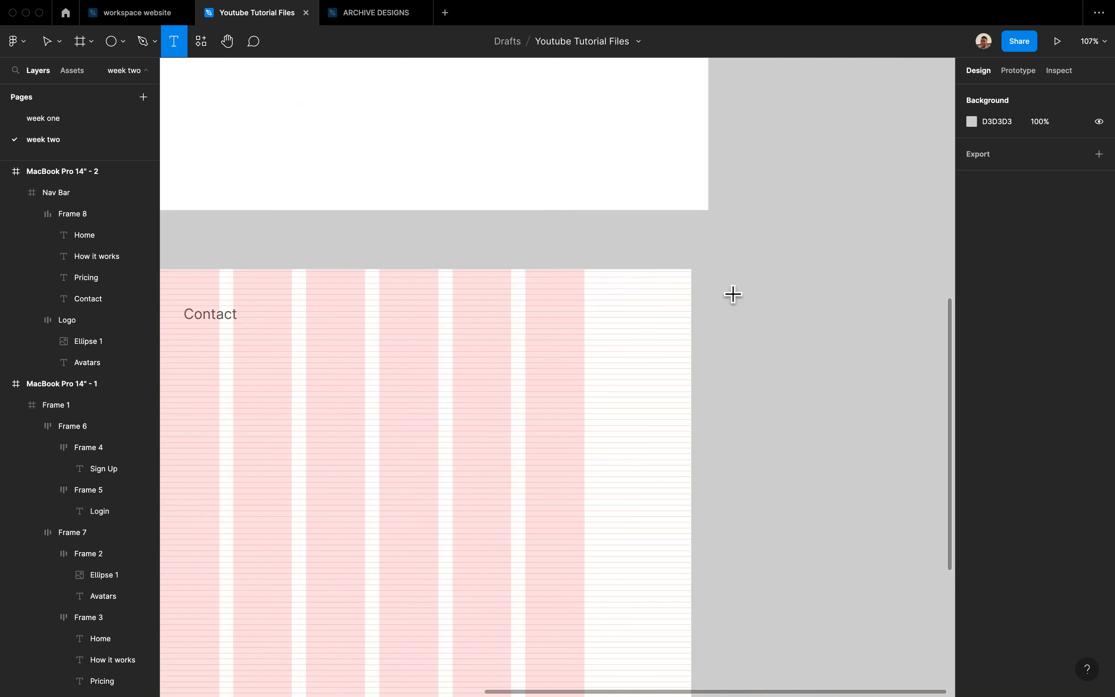
{"action": "left_click", "coordinate": [807, 283]}
{"action": "type", "text": "Sign Up"}
{"action": "key", "text": "Escape"}
{"action": "scroll", "coordinate": [801, 371], "scroll_direction": "right", "scroll_amount": 3}
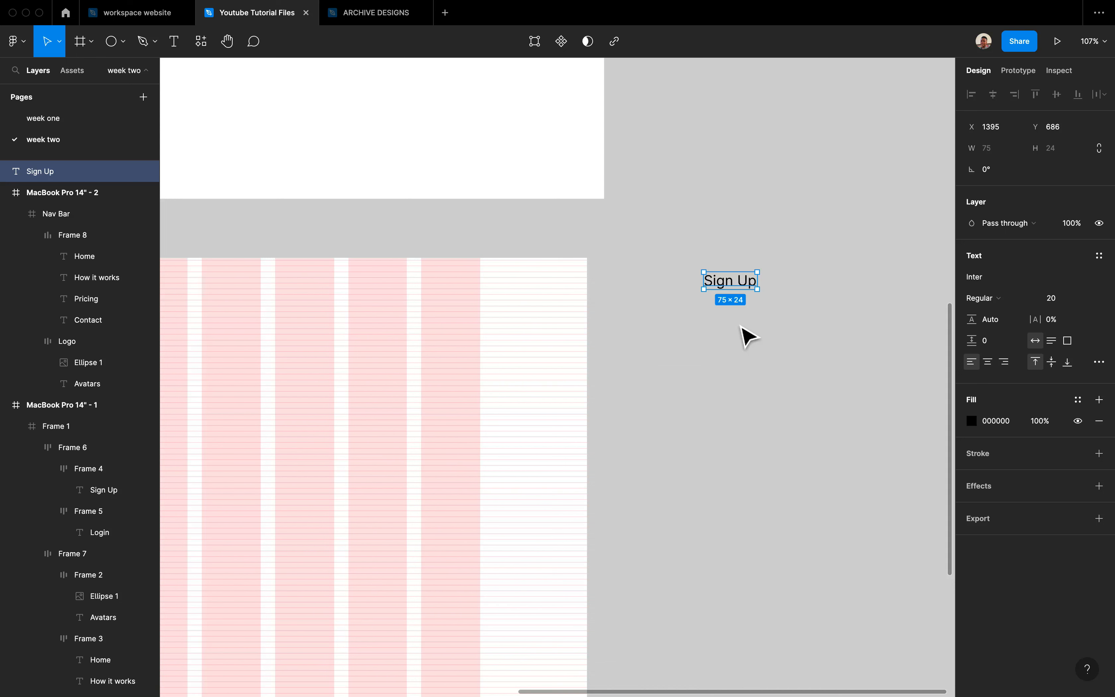
Step: Wrap the Sign Up text in an auto layout frame named "Button" and give it a white FFFFFF fill
{"action": "key", "text": "shift+a"}
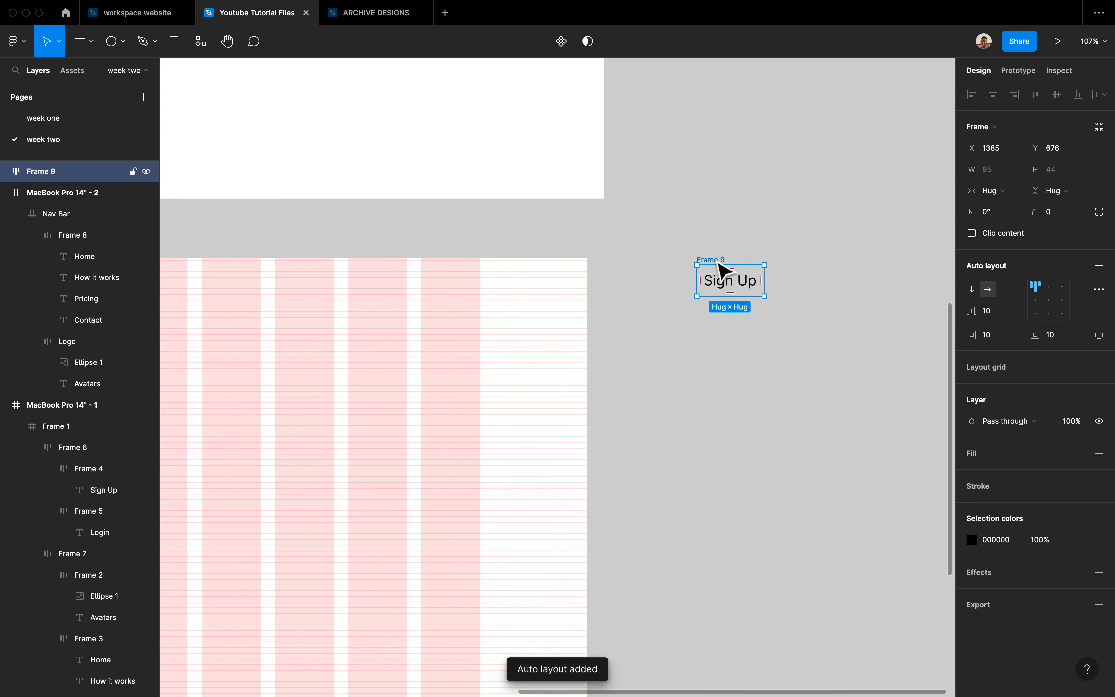
{"action": "type", "text": "bu"}
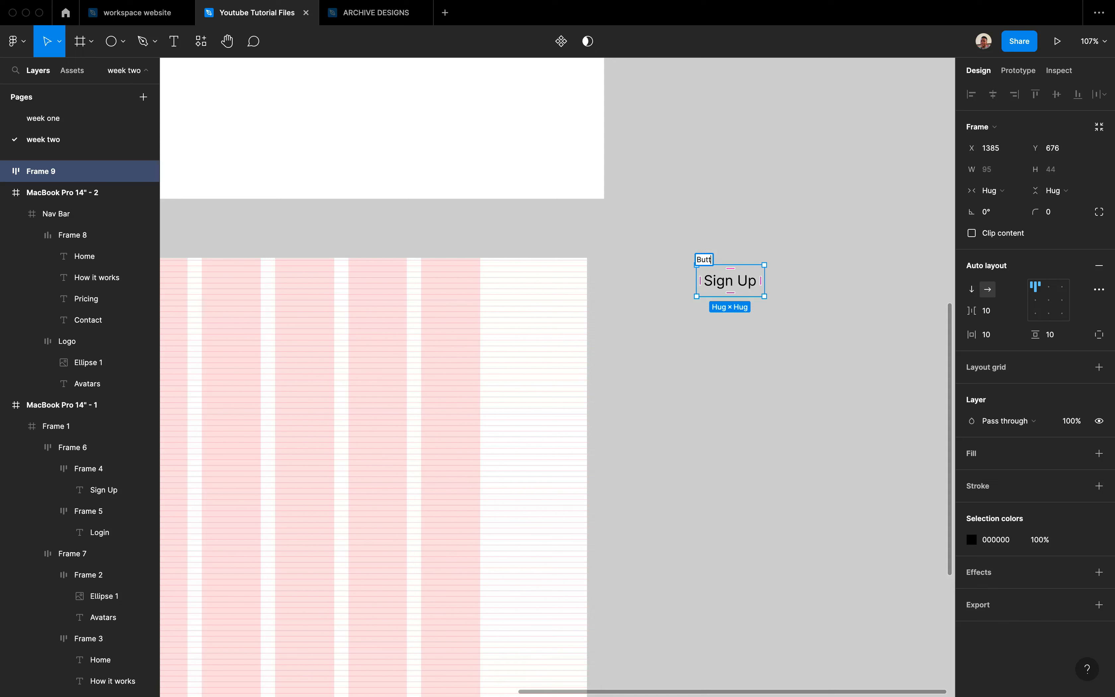
{"action": "left_click", "coordinate": [719, 333]}
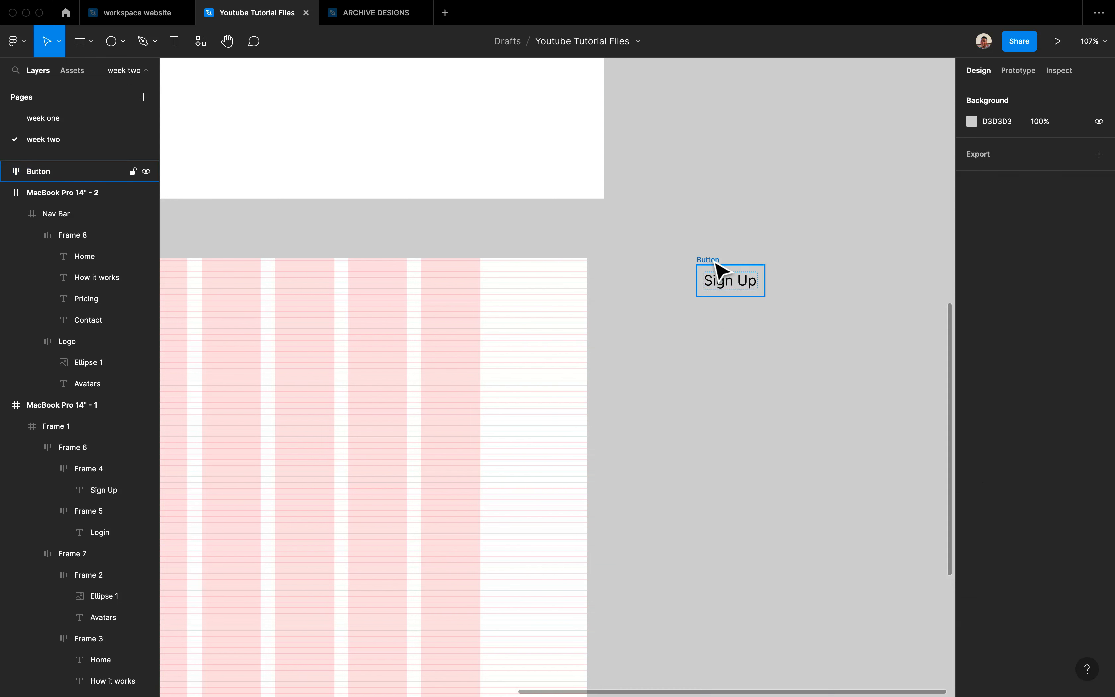
{"action": "left_click", "coordinate": [731, 274]}
{"action": "left_click", "coordinate": [970, 454]}
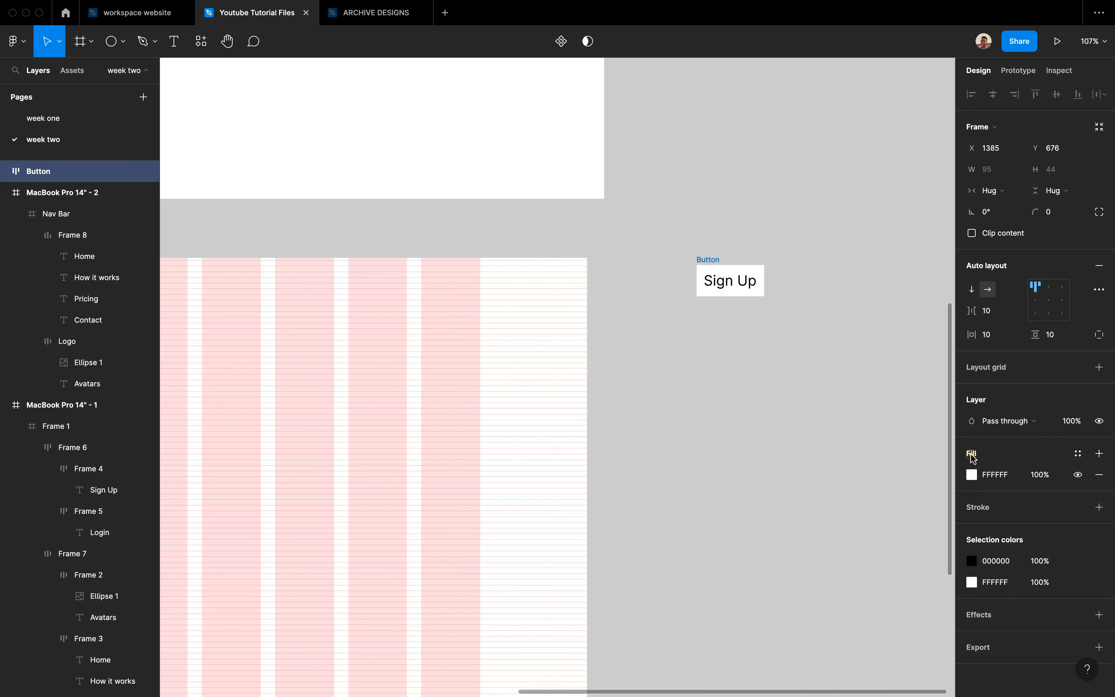
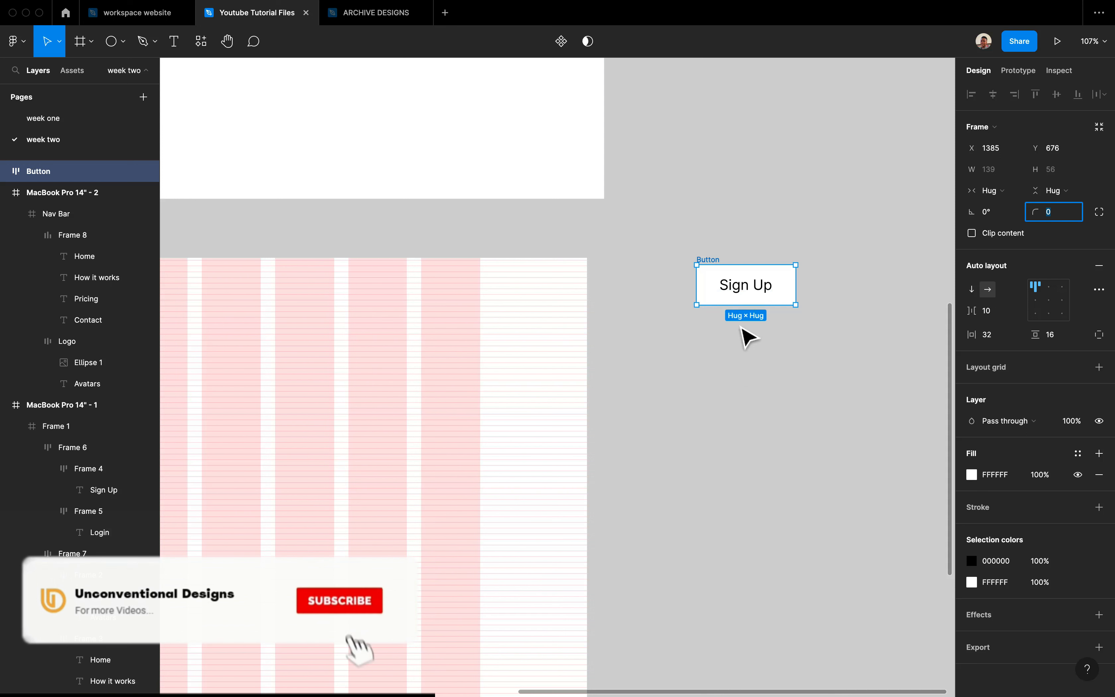
Step: Round the Button frame's corners with a radius of 16, increased to 150 for a pill shape
{"action": "type", "text": "1"}
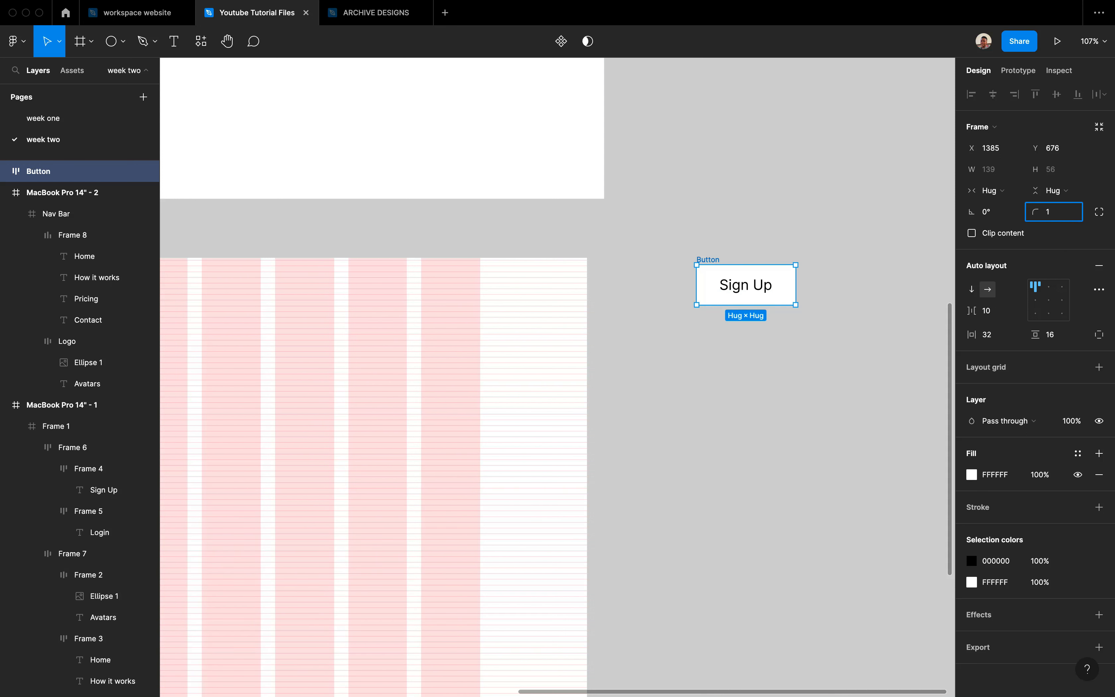
{"action": "type", "text": "6"}
{"action": "key", "text": "Return"}
{"action": "left_click_drag", "start_coordinate": [1033, 212], "coordinate": [116, 185]}
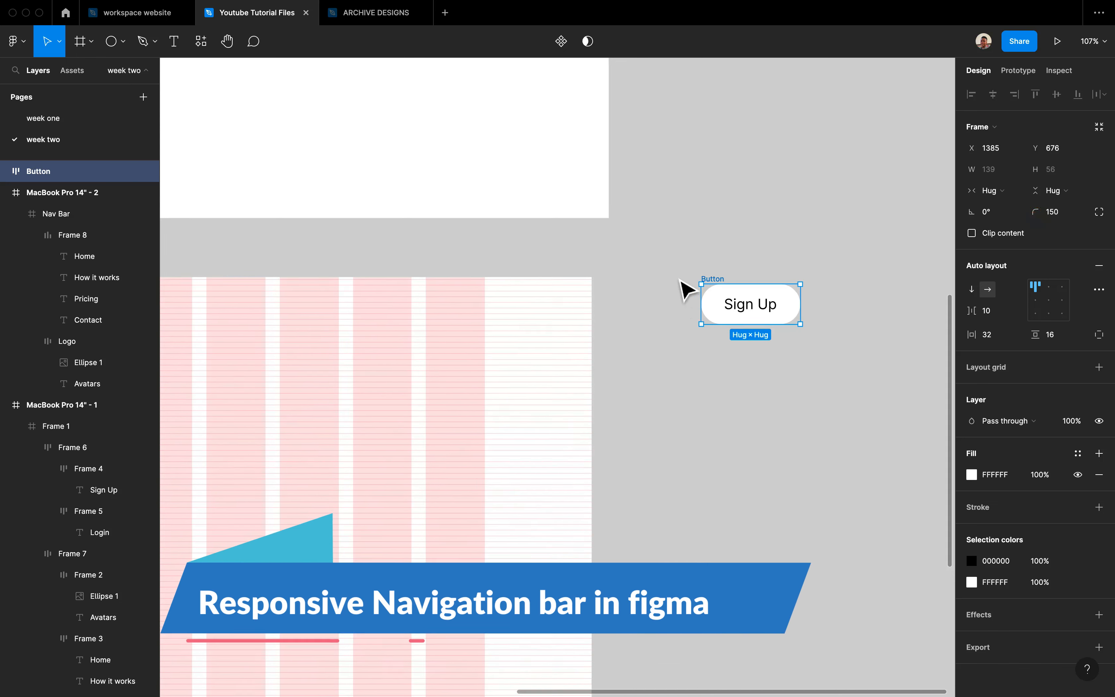
Step: Cut the Button frame from beside the artboard and paste it into the Nav Bar frame
{"action": "scroll", "coordinate": [681, 285], "scroll_direction": "up", "scroll_amount": 9}
{"action": "scroll", "coordinate": [681, 288], "scroll_direction": "up", "scroll_amount": 3}
{"action": "scroll", "coordinate": [681, 289], "scroll_direction": "down", "scroll_amount": 5}
{"action": "scroll", "coordinate": [681, 288], "scroll_direction": "right", "scroll_amount": 5}
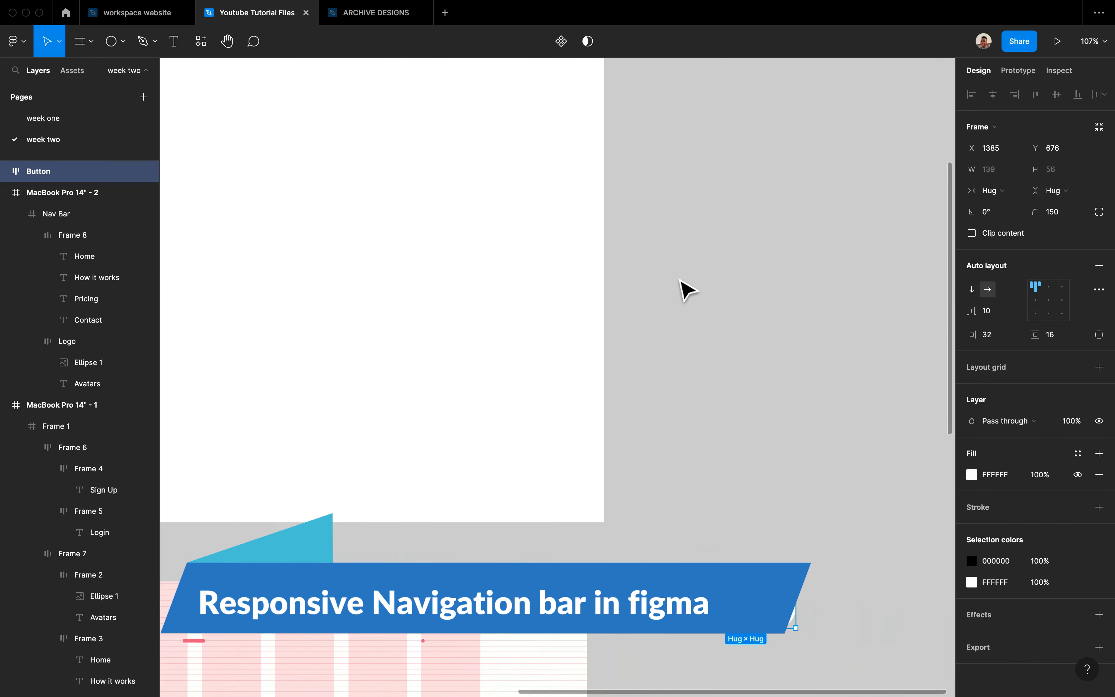
{"action": "scroll", "coordinate": [645, 566], "scroll_direction": "down", "scroll_amount": 3}
{"action": "scroll", "coordinate": [645, 566], "scroll_direction": "left", "scroll_amount": 3}
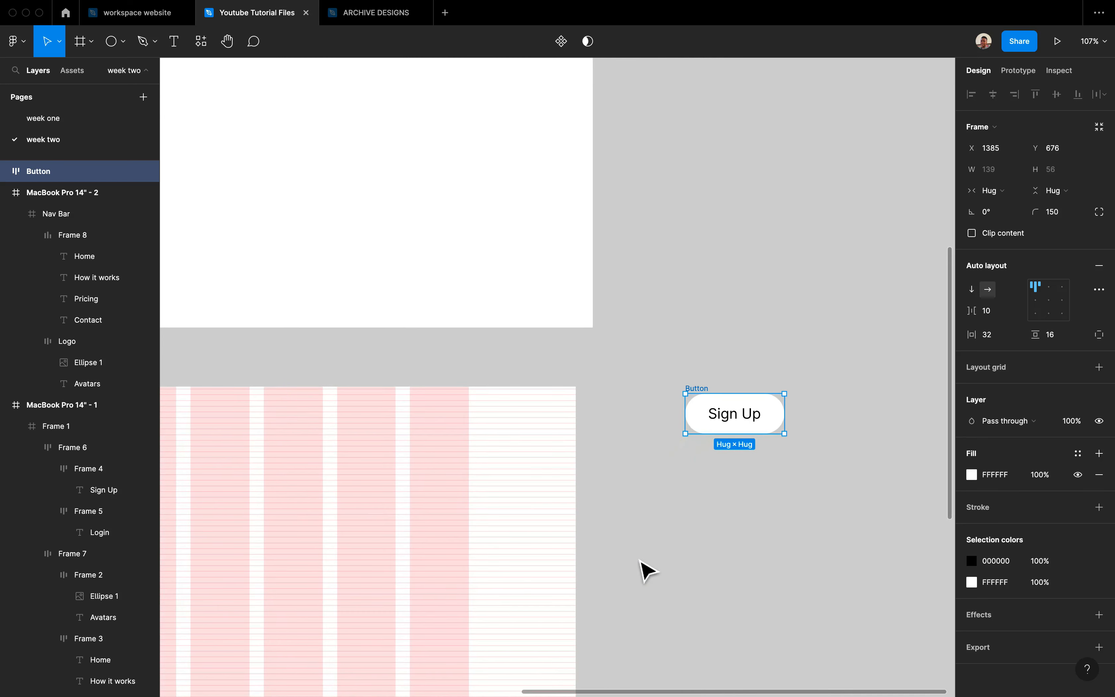
{"action": "key", "text": "Delete"}
{"action": "scroll", "coordinate": [645, 569], "scroll_direction": "left", "scroll_amount": 5}
{"action": "left_click", "coordinate": [577, 416]}
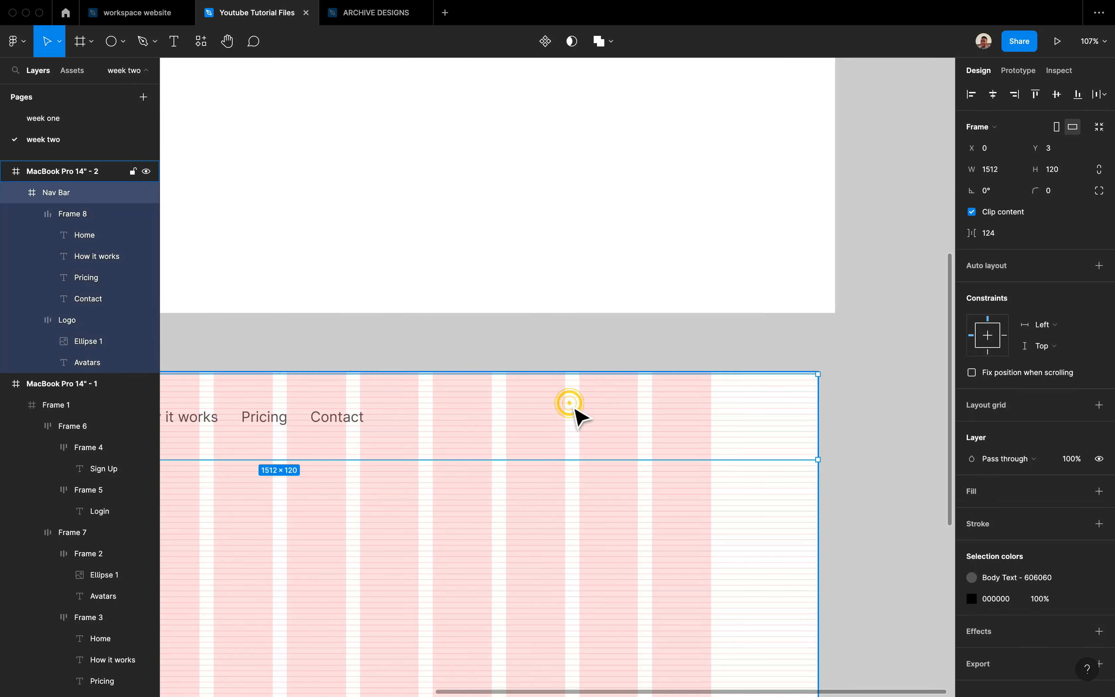
{"action": "key", "text": "ctrl+v"}
Step: Position the Sign Up button past the Contact link at X 1072, vertically centred in the Nav Bar
{"action": "left_click_drag", "start_coordinate": [509, 413], "coordinate": [541, 424]}
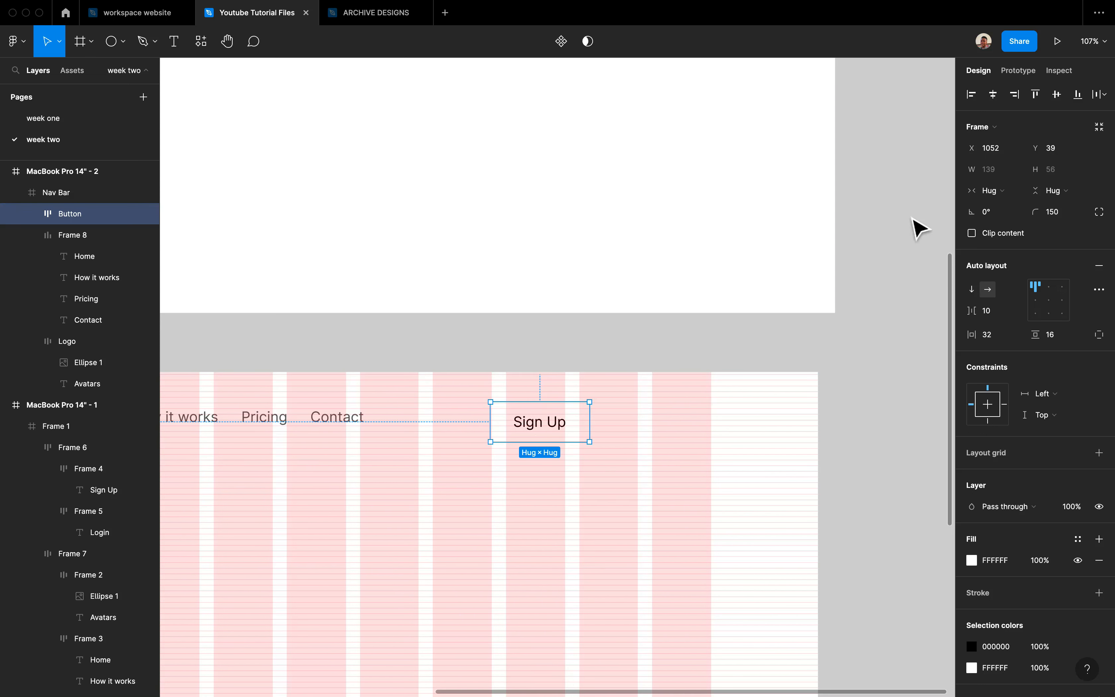
{"action": "left_click", "coordinate": [1056, 95]}
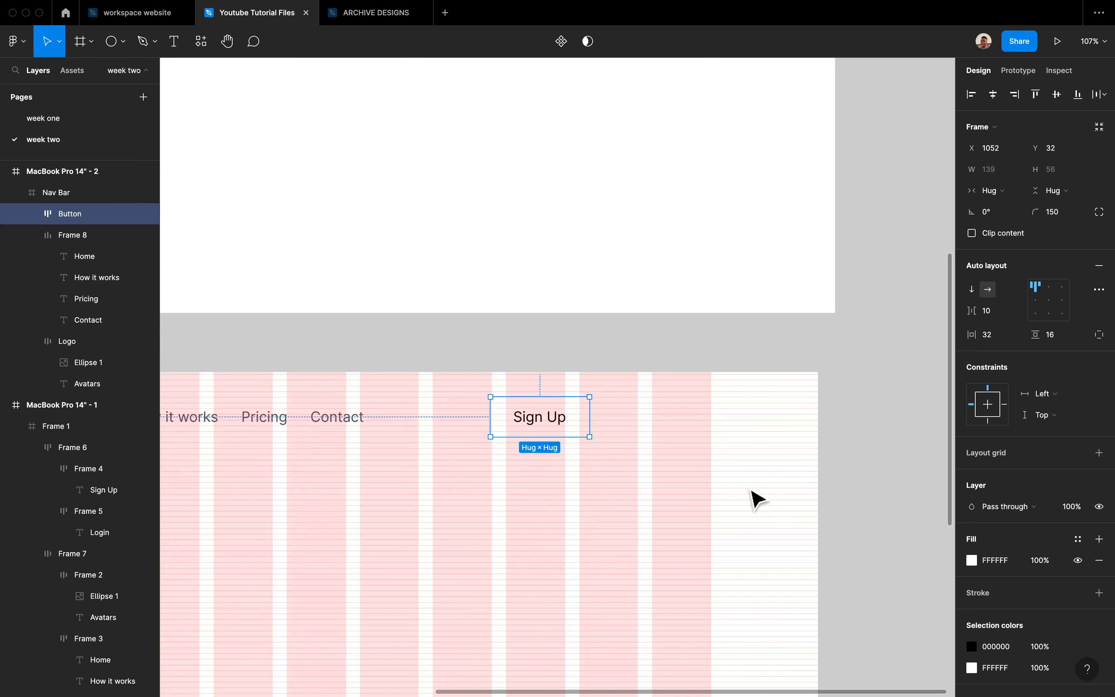
{"action": "mouse_move", "coordinate": [565, 435]}
{"action": "left_mouse_down"}
{"action": "mouse_move", "coordinate": [597, 430]}
{"action": "mouse_move", "coordinate": [570, 430]}
{"action": "mouse_move", "coordinate": [579, 433]}
{"action": "left_mouse_up"}
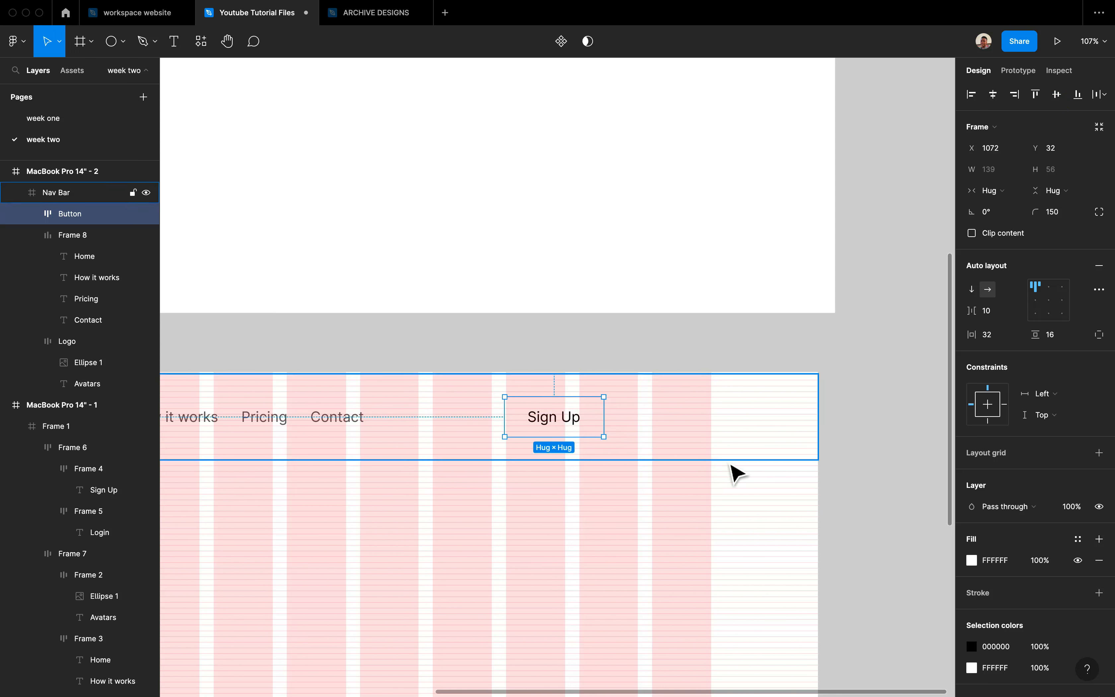
Step: Change the Sign Up button's fill to the blue document color 5974FF
{"action": "scroll", "coordinate": [976, 594], "scroll_direction": "down", "scroll_amount": 3}
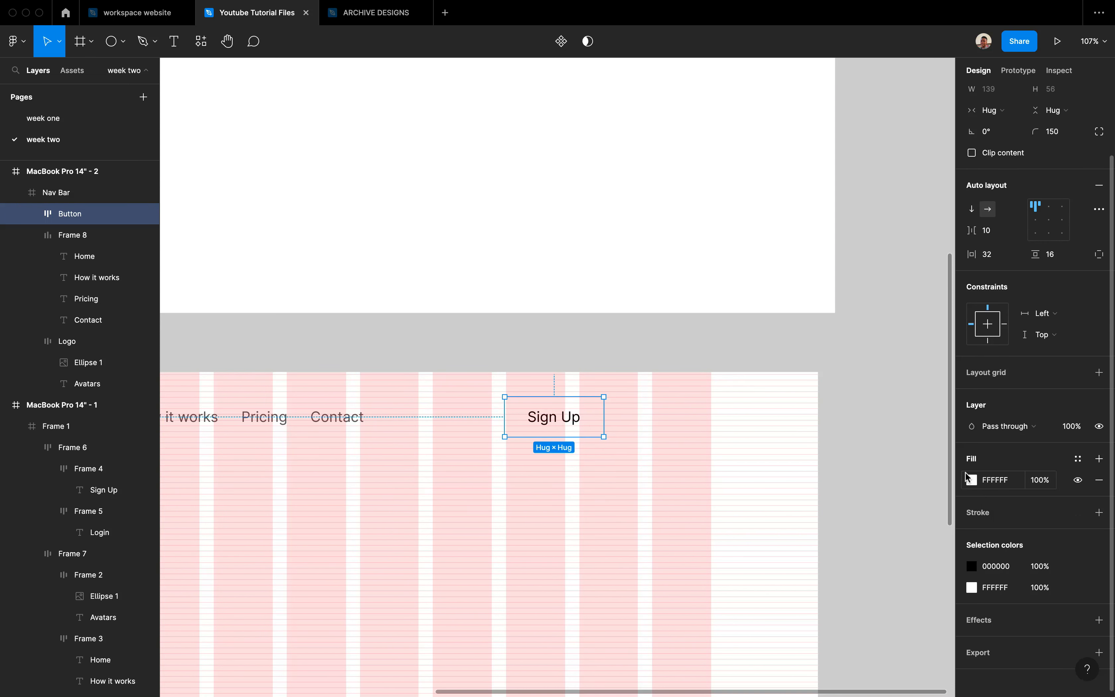
{"action": "left_click", "coordinate": [970, 480]}
{"action": "left_click", "coordinate": [845, 633]}
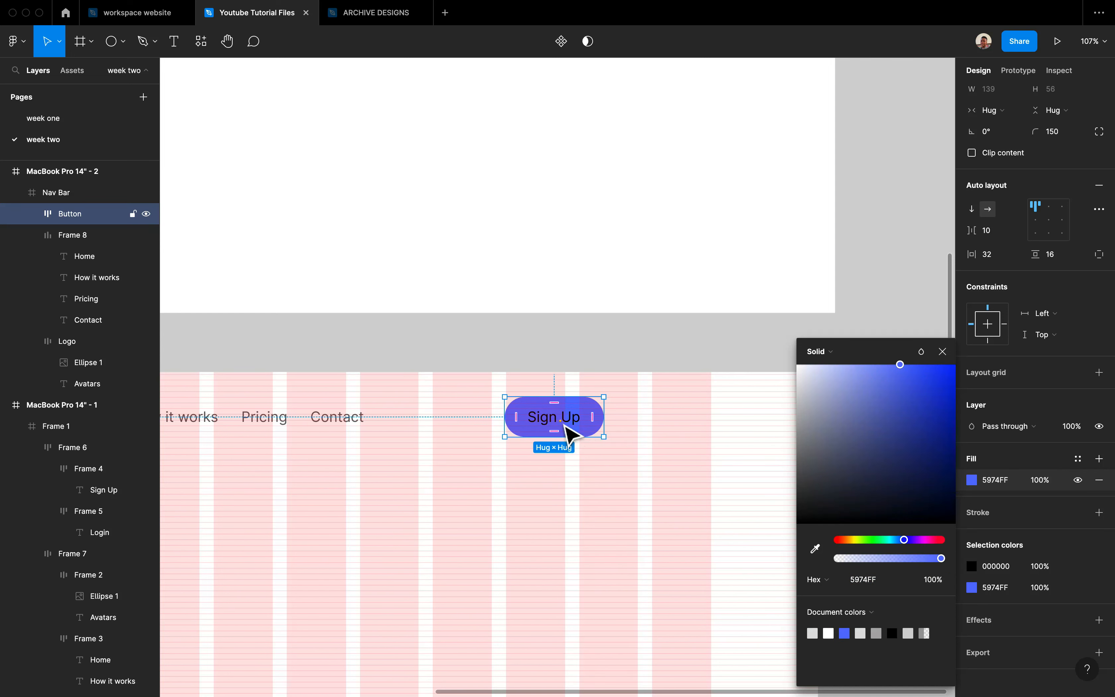
Step: Change the color of the Sign Up text inside the blue button to white
{"action": "double_click", "coordinate": [560, 420]}
{"action": "left_click", "coordinate": [971, 442]}
{"action": "left_click_drag", "start_coordinate": [844, 438], "coordinate": [752, 354]}
{"action": "left_click", "coordinate": [699, 369]}
{"action": "scroll", "coordinate": [614, 393], "scroll_direction": "up", "scroll_amount": 5}
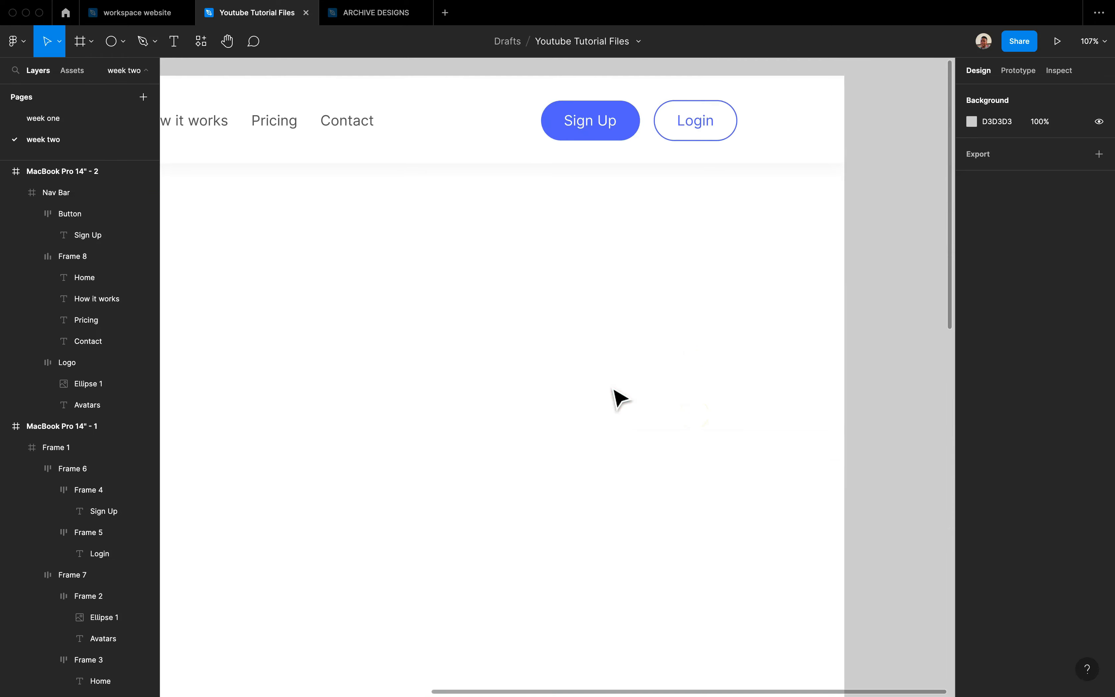
Step: Duplicate the Sign Up button beside the original in the Nav Bar, at X 1224 and Y 32
{"action": "left_click", "coordinate": [582, 546]}
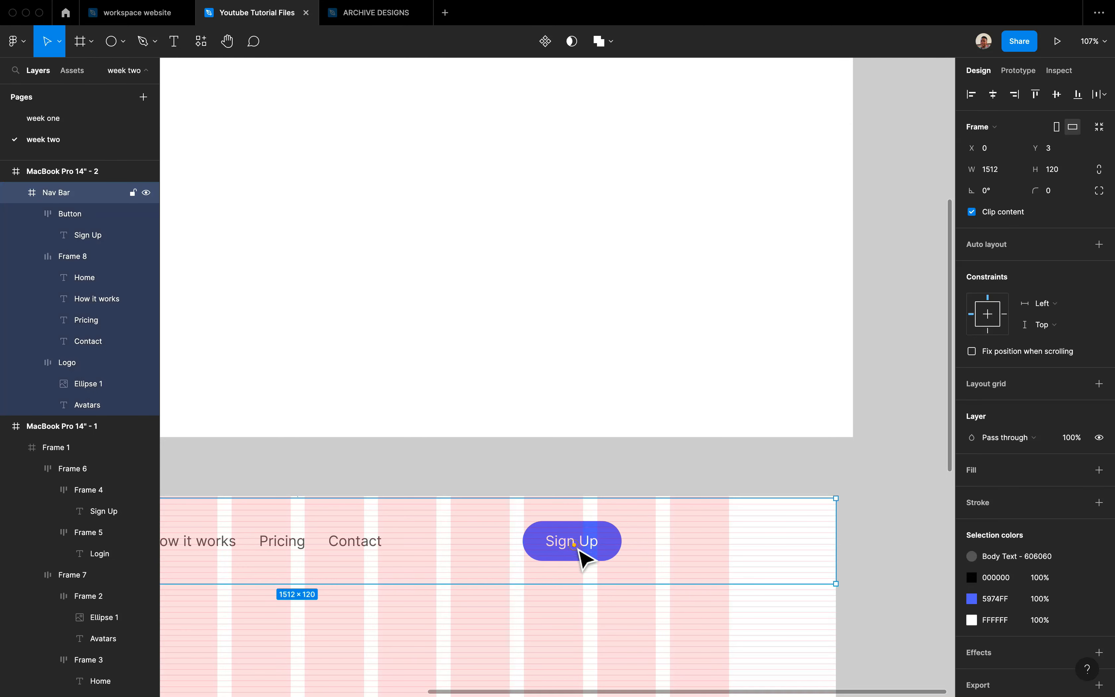
{"action": "scroll", "coordinate": [577, 540], "scroll_direction": "down", "scroll_amount": 2}
{"action": "left_click", "coordinate": [566, 485]}
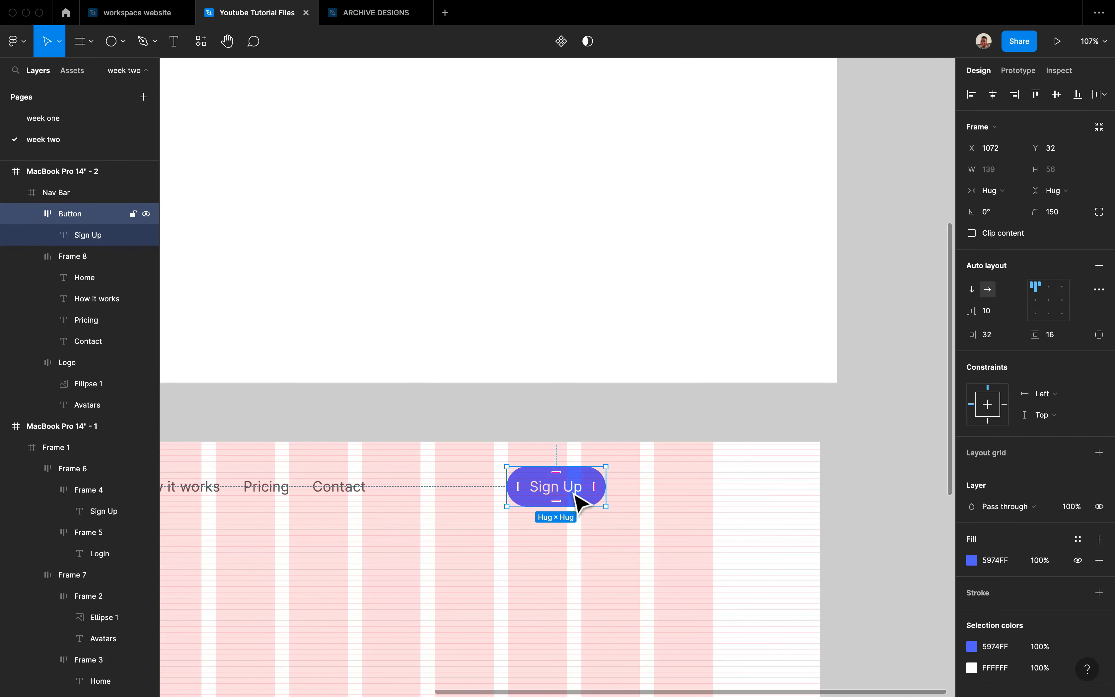
{"action": "scroll", "coordinate": [578, 503], "scroll_direction": "right", "scroll_amount": 2}
{"action": "scroll", "coordinate": [578, 502], "scroll_direction": "down", "scroll_amount": 1}
{"action": "left_click_drag", "start_coordinate": [533, 475], "coordinate": [642, 479]}
{"action": "scroll", "coordinate": [610, 479], "scroll_direction": "up", "scroll_amount": 5}
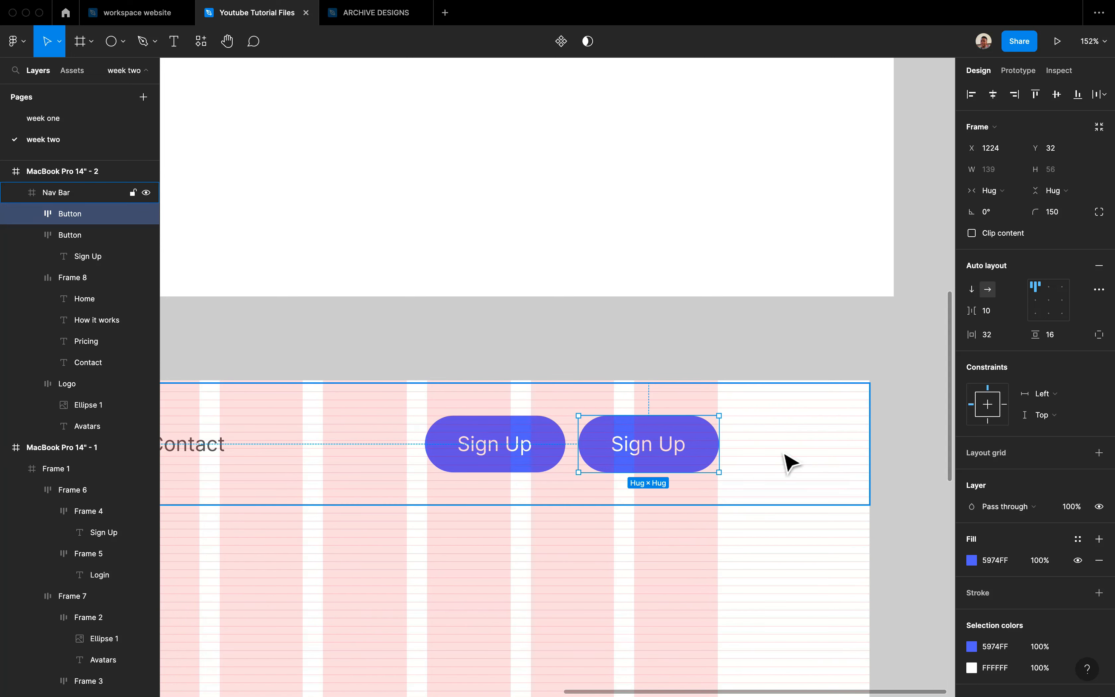
Step: Change the duplicated Sign Up button's fill to white FFFFFF
{"action": "scroll", "coordinate": [727, 428], "scroll_direction": "down", "scroll_amount": 3}
{"action": "scroll", "coordinate": [1011, 589], "scroll_direction": "down", "scroll_amount": 2}
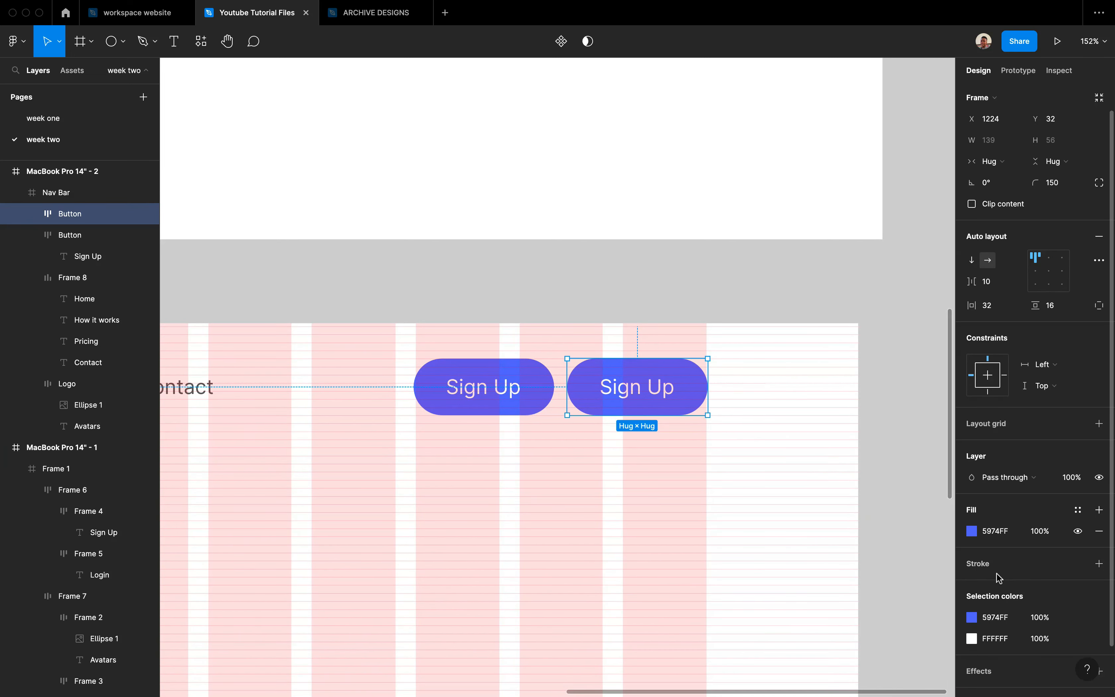
{"action": "left_click", "coordinate": [972, 532]}
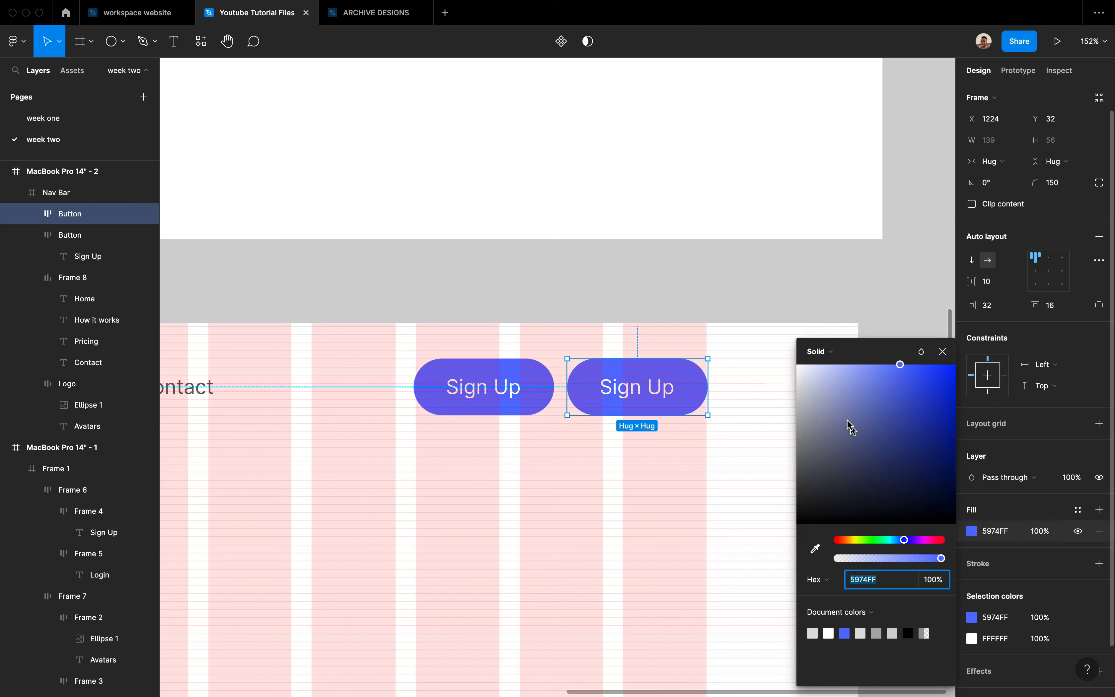
{"action": "left_click_drag", "start_coordinate": [837, 390], "coordinate": [759, 341]}
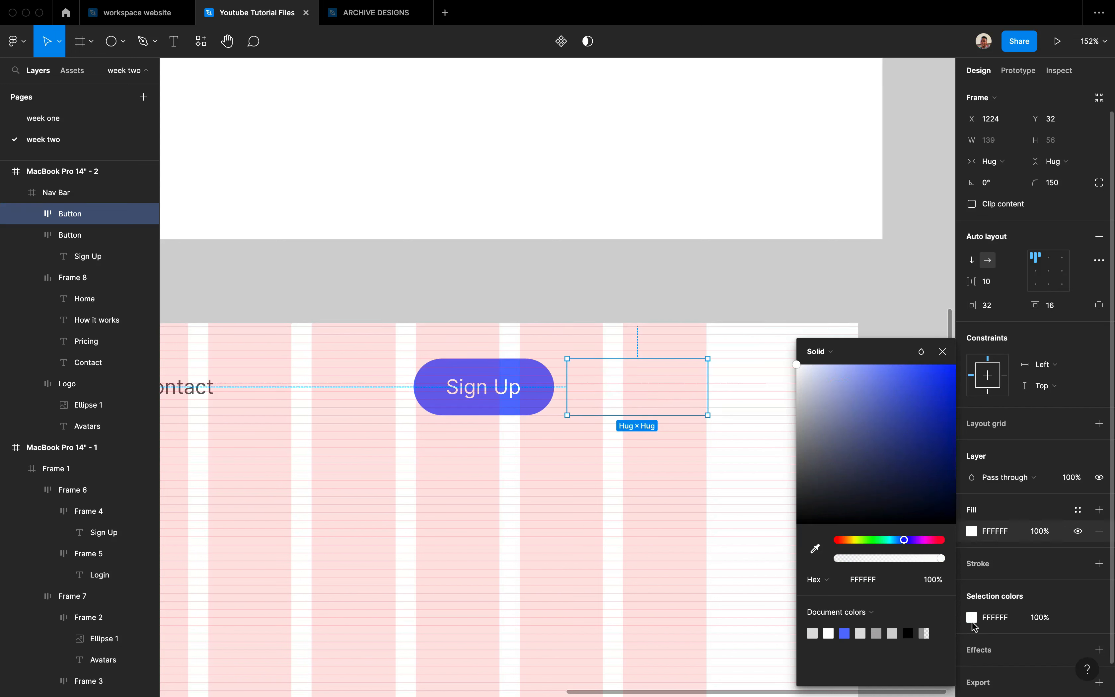
Step: Add a centre-aligned stroke in the blue document color 5974FF to the white button
{"action": "left_click", "coordinate": [989, 570]}
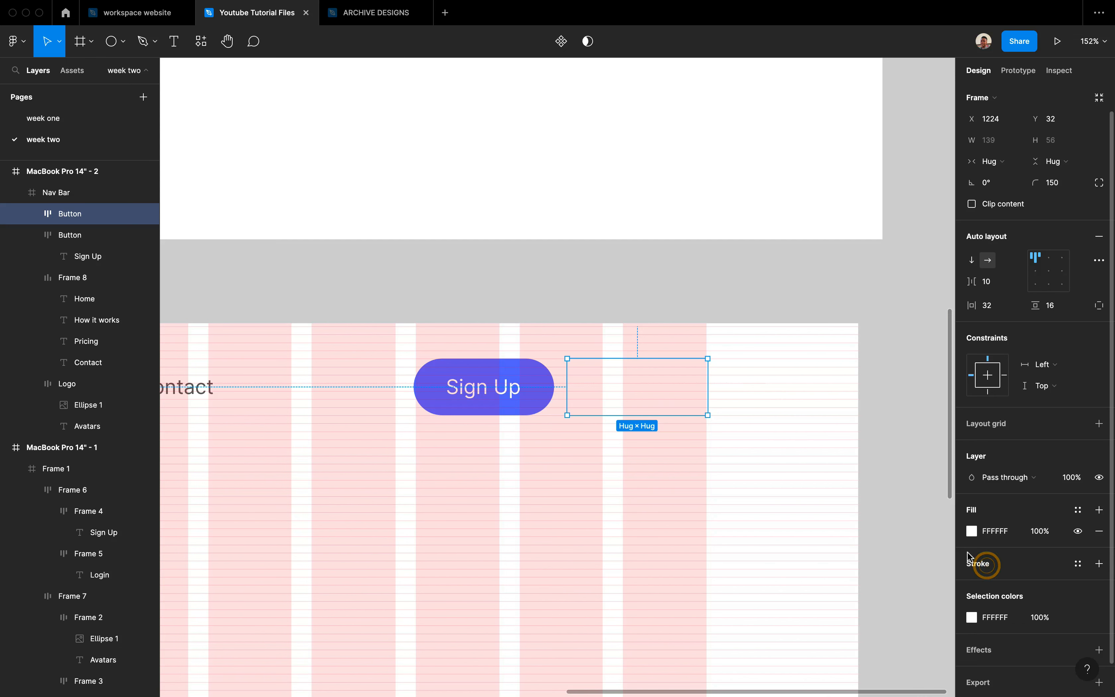
{"action": "left_click", "coordinate": [1078, 563]}
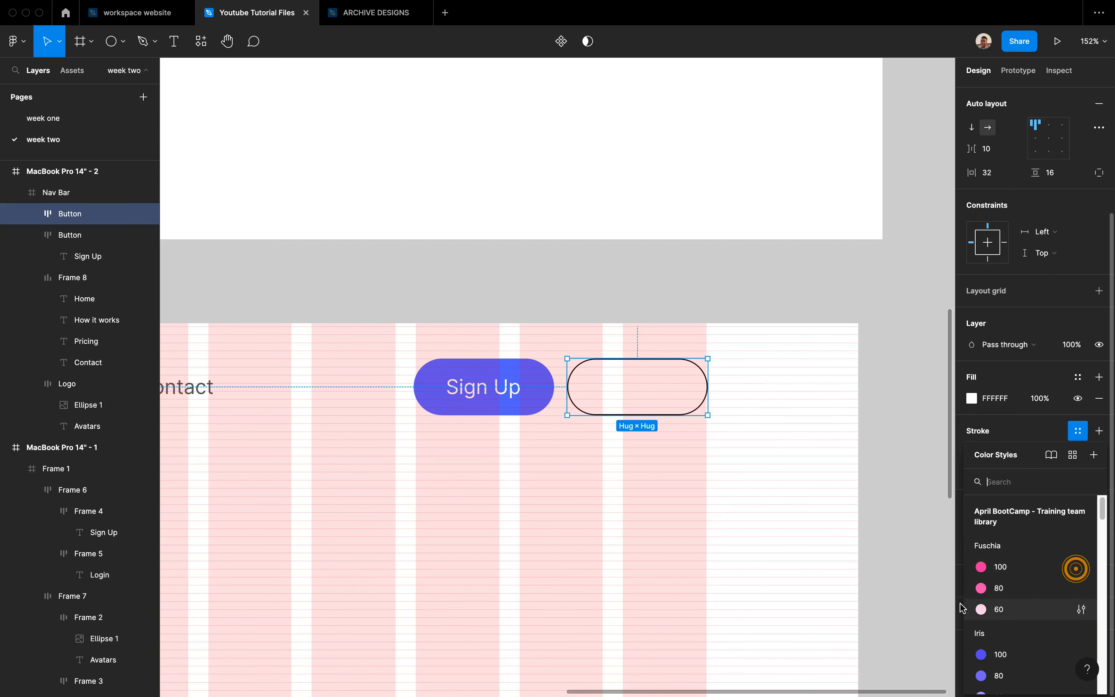
{"action": "left_click", "coordinate": [958, 505]}
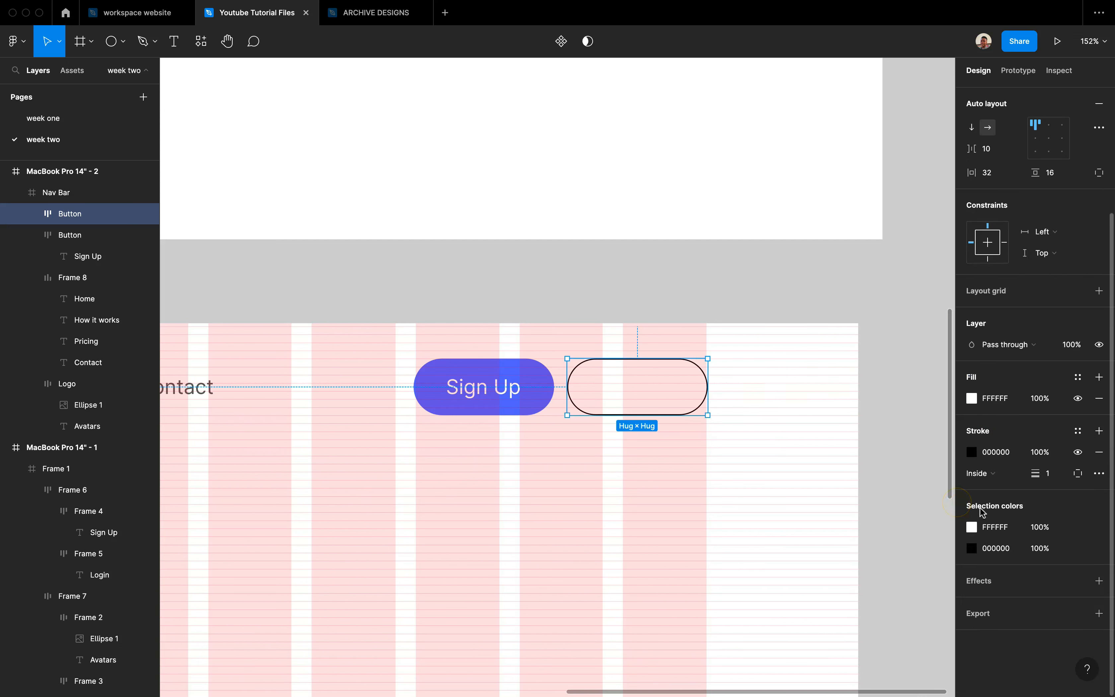
{"action": "left_click", "coordinate": [972, 451]}
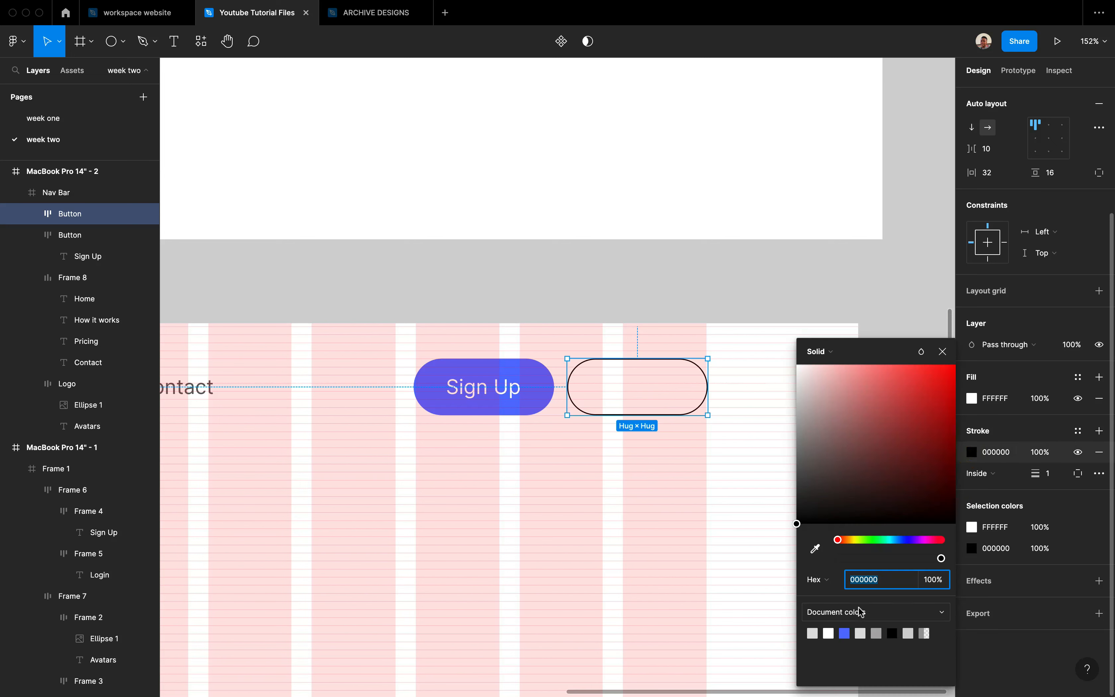
{"action": "left_click", "coordinate": [845, 632]}
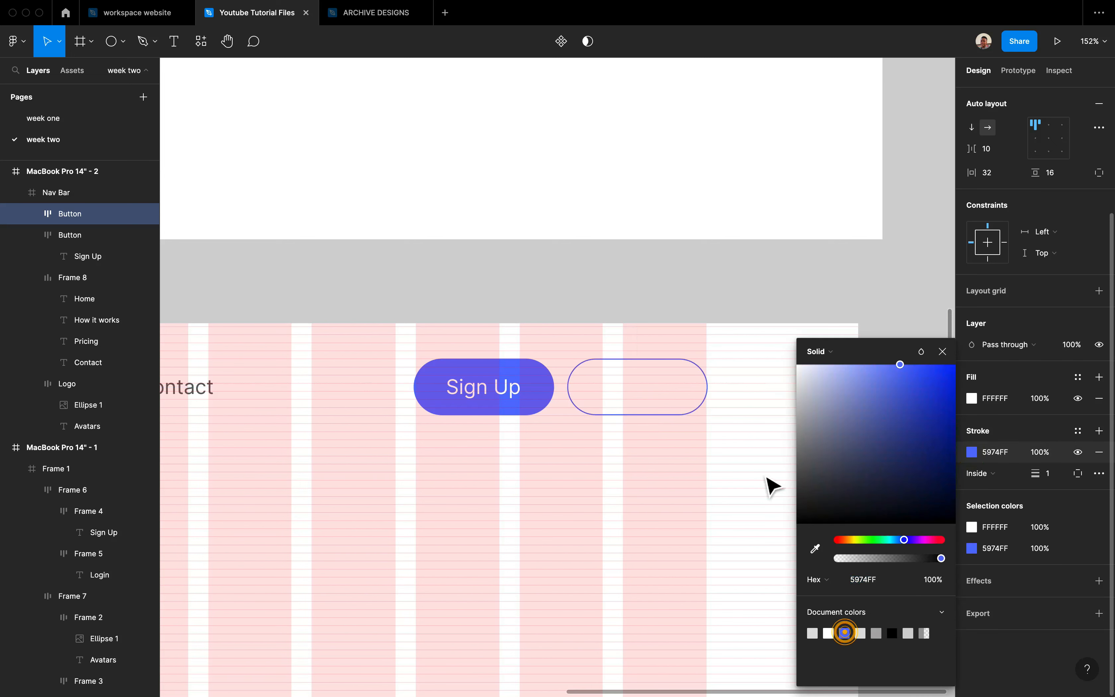
{"action": "left_click", "coordinate": [992, 473]}
{"action": "left_click", "coordinate": [994, 457]}
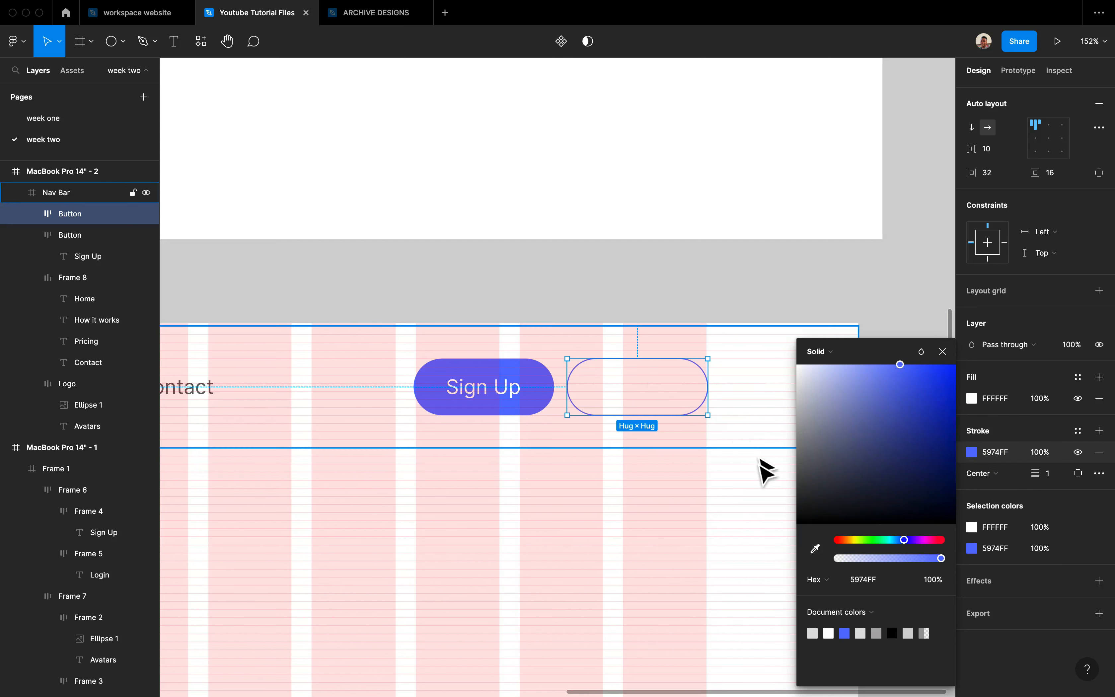
Step: Color the text inside the outlined button with the blue document color 5974FF
{"action": "double_click", "coordinate": [664, 403]}
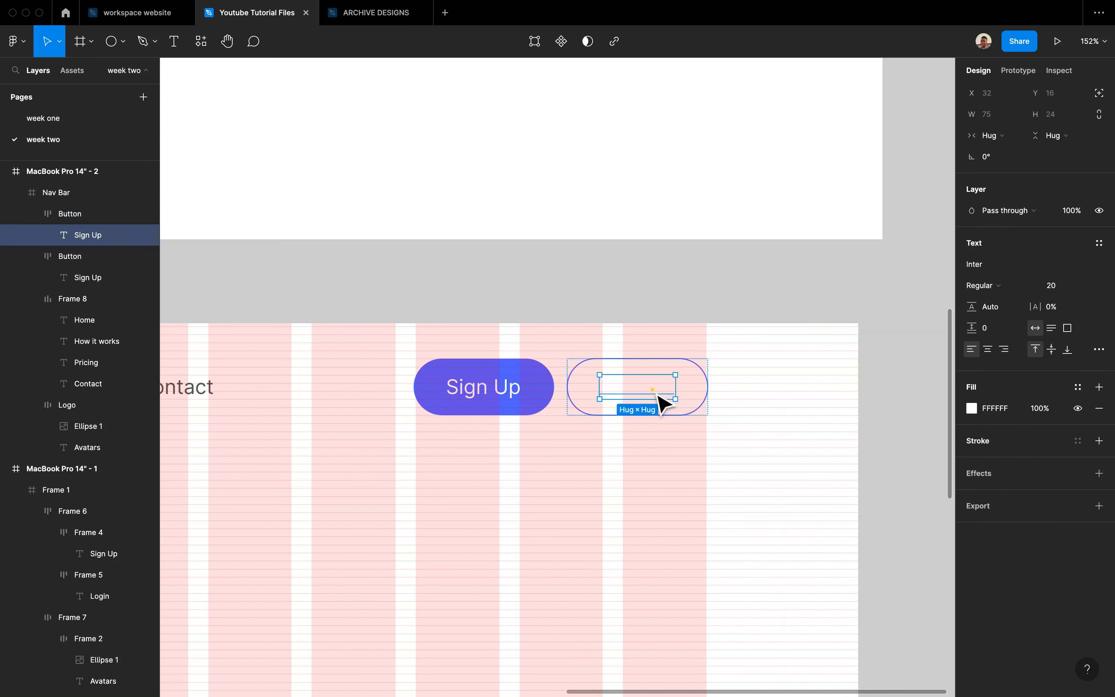
{"action": "left_click", "coordinate": [970, 409]}
{"action": "left_click", "coordinate": [845, 633]}
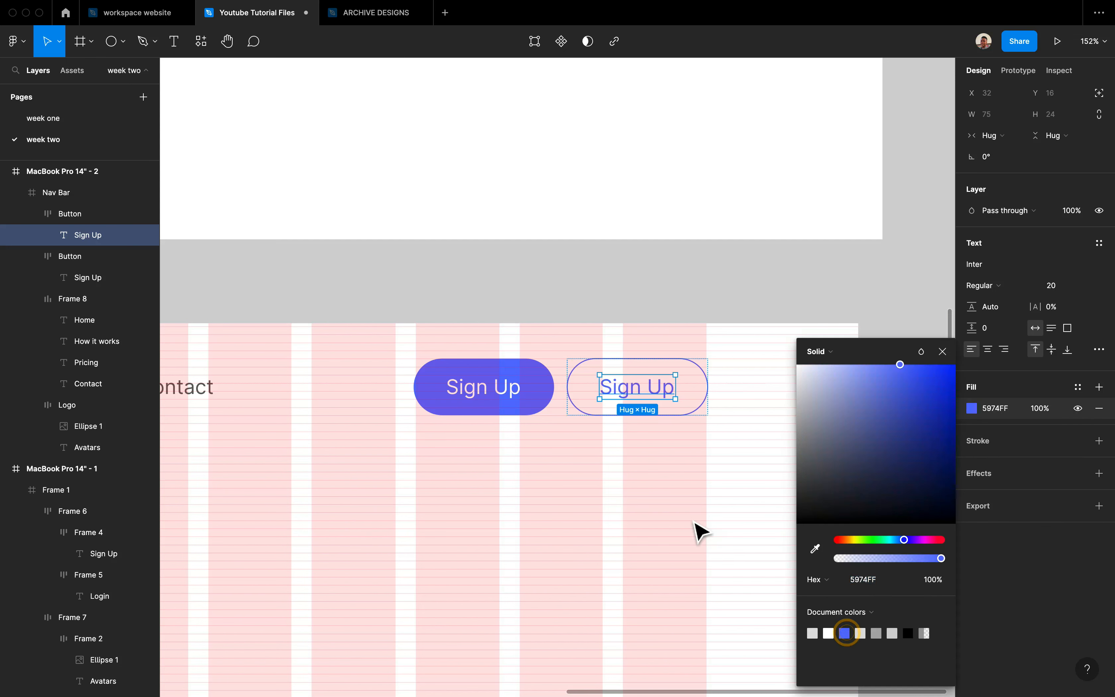
{"action": "left_click", "coordinate": [686, 516]}
Step: Change the outlined button's text from Sign Up to Login
{"action": "double_click", "coordinate": [633, 392]}
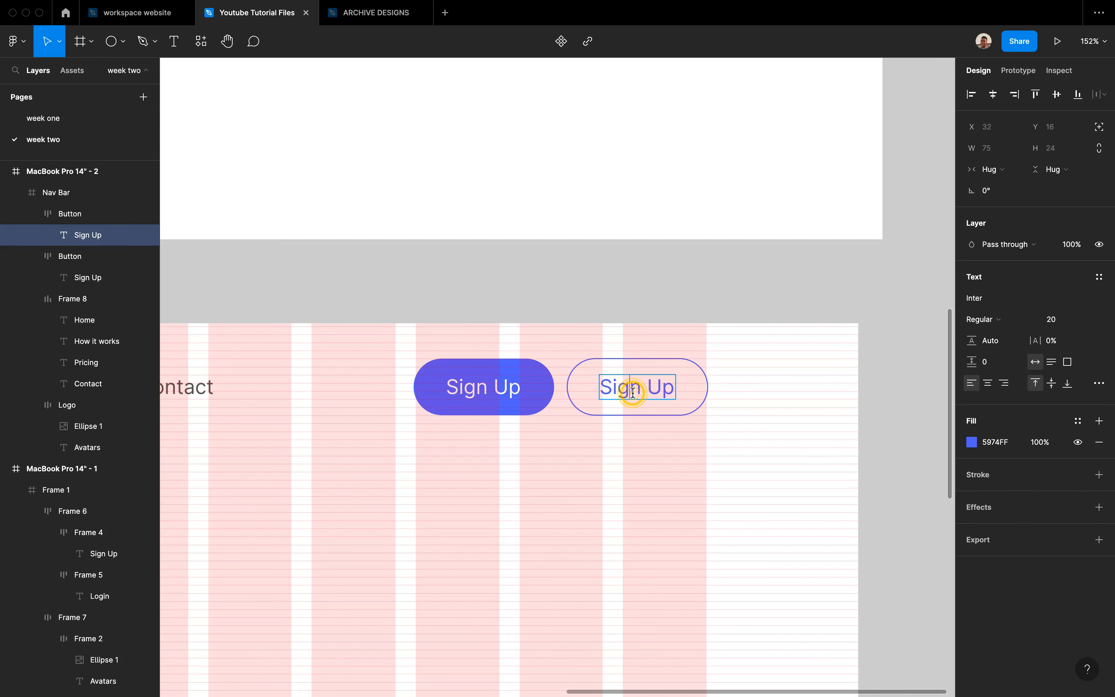
{"action": "left_click", "coordinate": [637, 434]}
{"action": "double_click", "coordinate": [629, 393]}
{"action": "type", "text": "Login"}
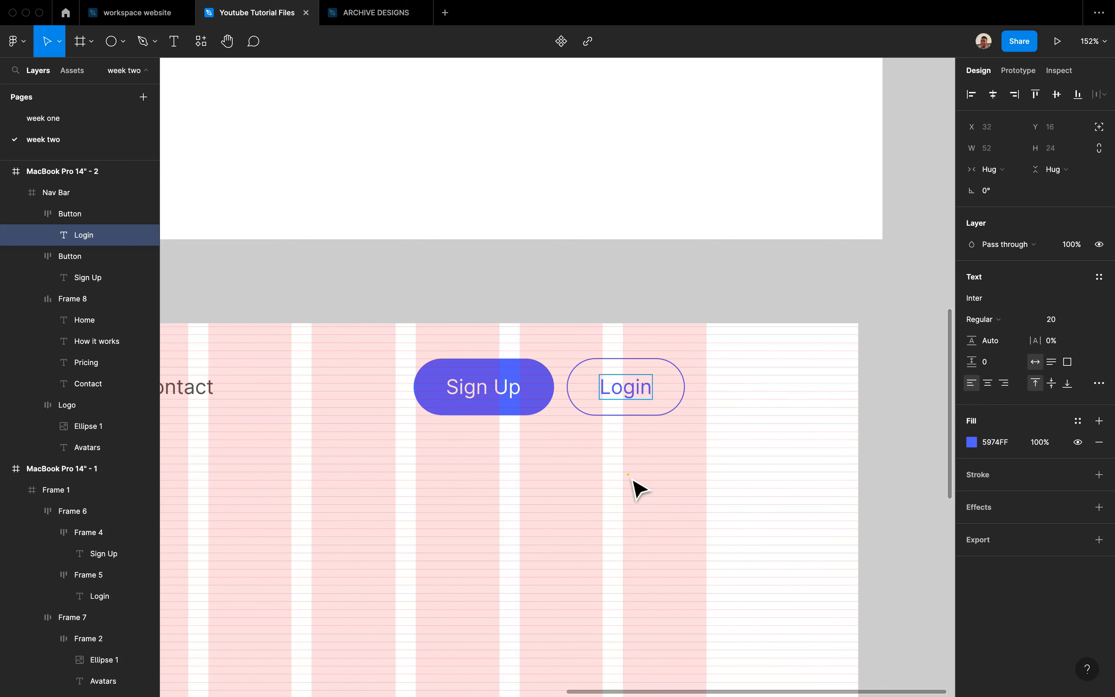
{"action": "left_click", "coordinate": [627, 474]}
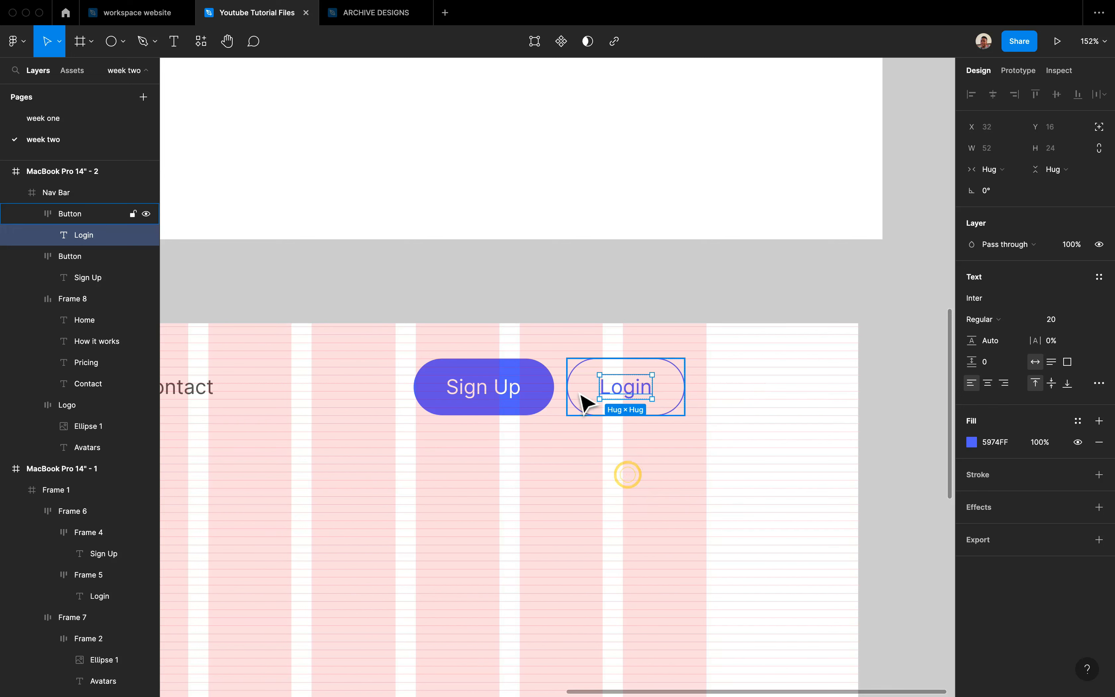
Step: Combine the Sign Up and Login buttons in a horizontal auto layout with 20 spacing between them
{"action": "left_click", "coordinate": [542, 405]}
{"action": "left_click", "coordinate": [601, 403], "text": "shift"}
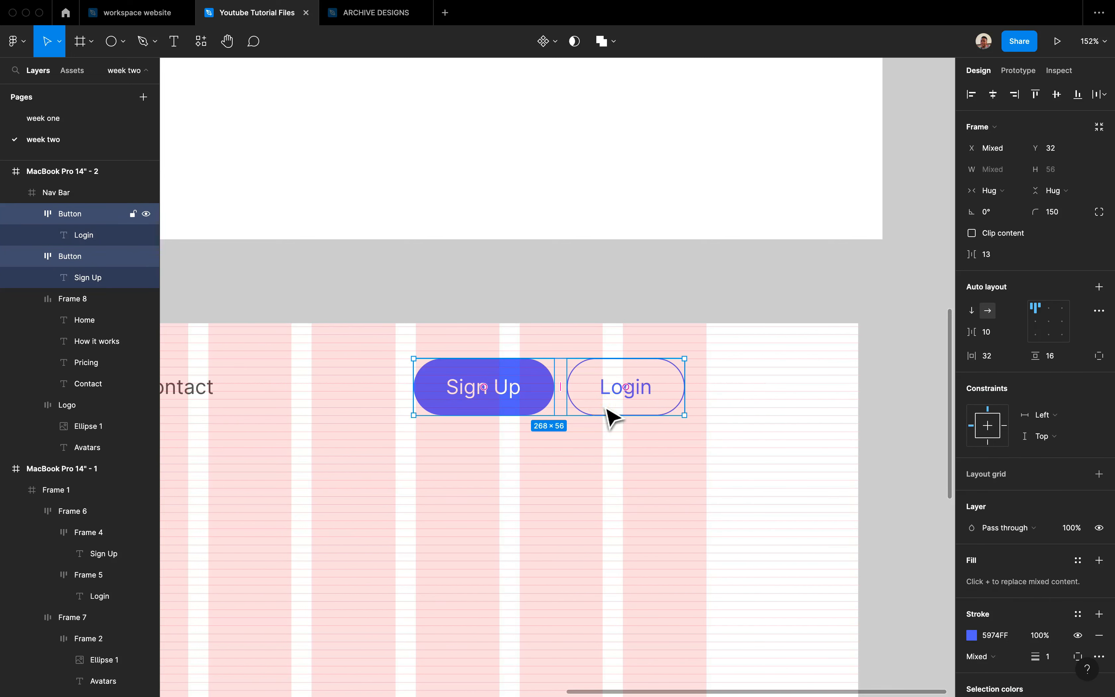
{"action": "key", "text": "shift+a"}
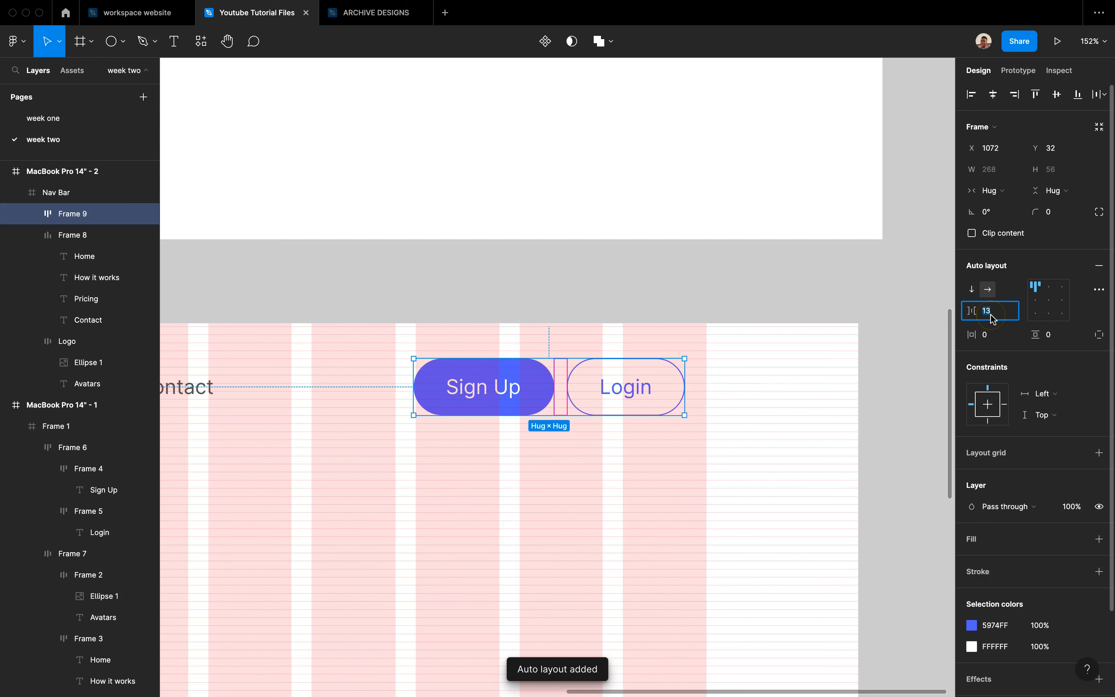
{"action": "type", "text": "29"}
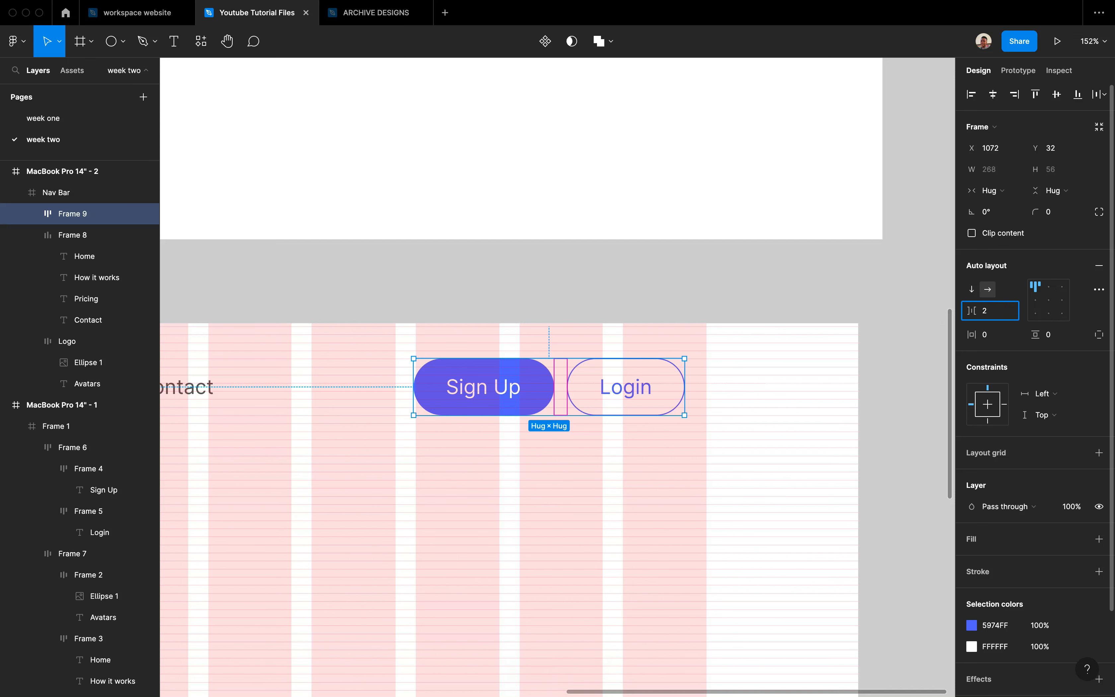
{"action": "left_click", "coordinate": [841, 295]}
Step: Compare with the reference buttons on MacBook Pro 14" - 1, then move the new buttons frame to X 1086, flush with the last grid column
{"action": "scroll", "coordinate": [845, 299], "scroll_direction": "up", "scroll_amount": 10}
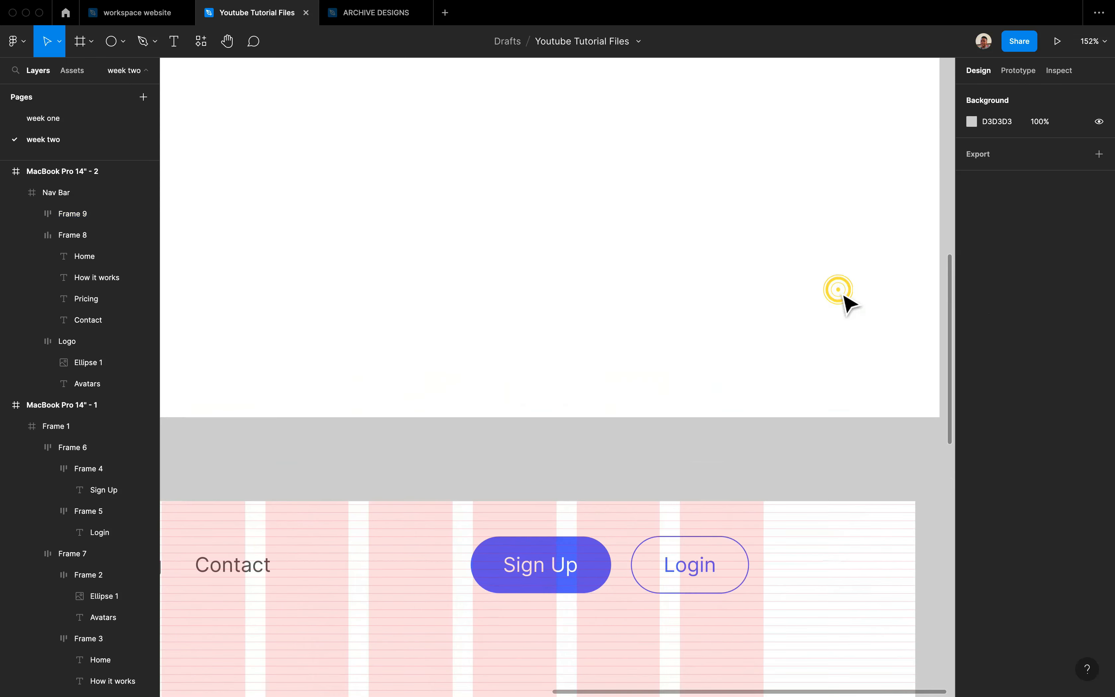
{"action": "scroll", "coordinate": [847, 304], "scroll_direction": "up", "scroll_amount": 5}
{"action": "left_click", "coordinate": [752, 214]}
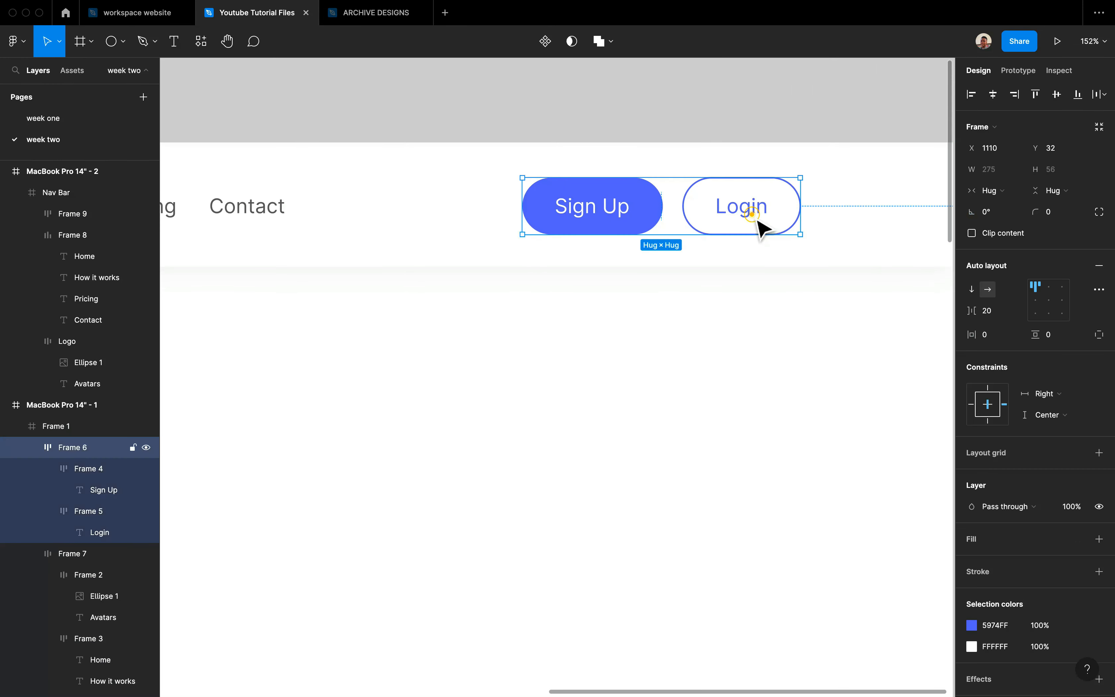
{"action": "left_click", "coordinate": [753, 352]}
{"action": "scroll", "coordinate": [759, 361], "scroll_direction": "up", "scroll_amount": 8}
{"action": "scroll", "coordinate": [759, 360], "scroll_direction": "down", "scroll_amount": 3}
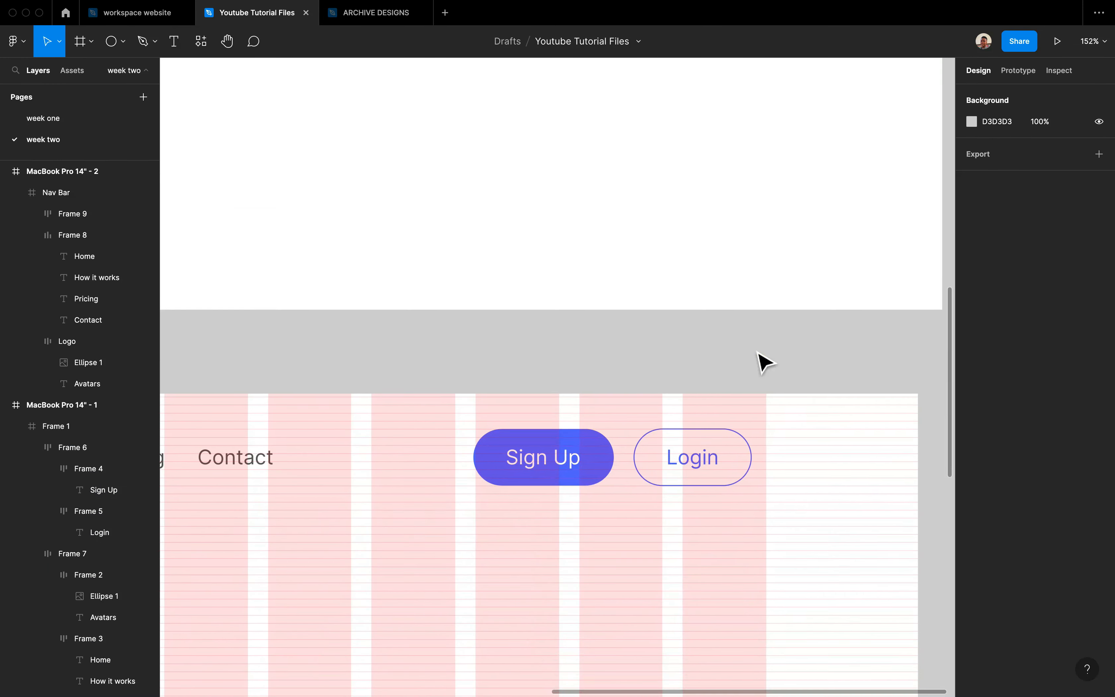
{"action": "left_click", "coordinate": [682, 475]}
{"action": "mouse_move", "coordinate": [701, 480]}
{"action": "left_mouse_down"}
{"action": "mouse_move", "coordinate": [721, 485]}
{"action": "mouse_move", "coordinate": [712, 471]}
{"action": "left_mouse_up"}
{"action": "scroll", "coordinate": [747, 400], "scroll_direction": "down", "scroll_amount": 5}
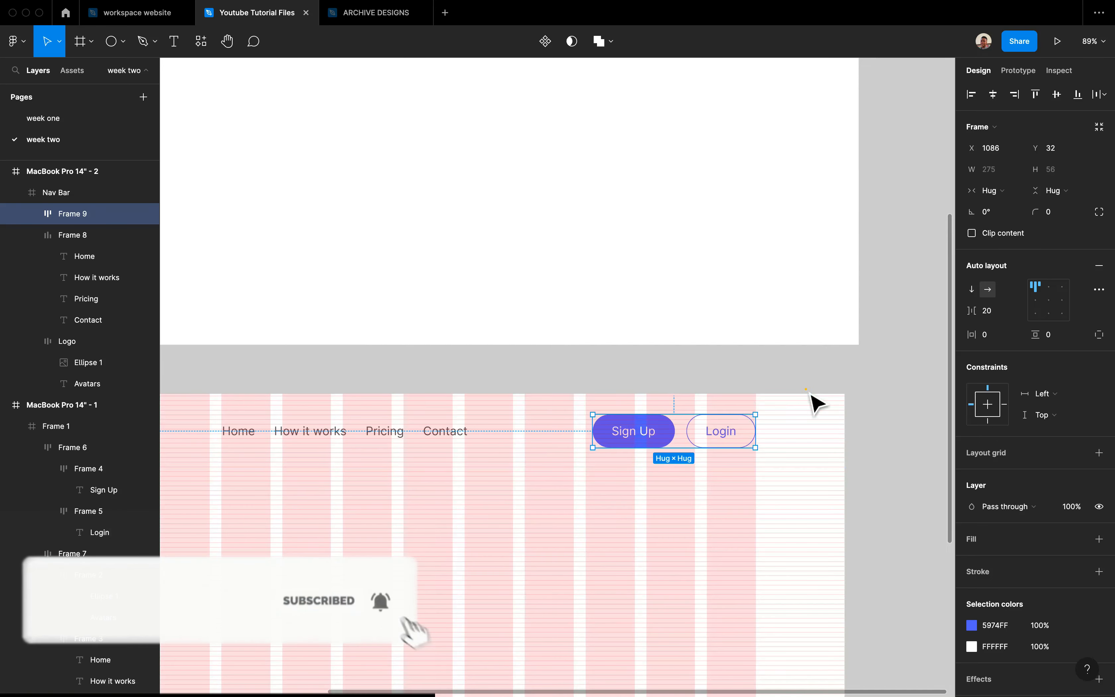
{"action": "left_click", "coordinate": [807, 390]}
{"action": "scroll", "coordinate": [809, 393], "scroll_direction": "left", "scroll_amount": 3}
{"action": "scroll", "coordinate": [813, 400], "scroll_direction": "down", "scroll_amount": 4}
{"action": "left_click", "coordinate": [622, 370]}
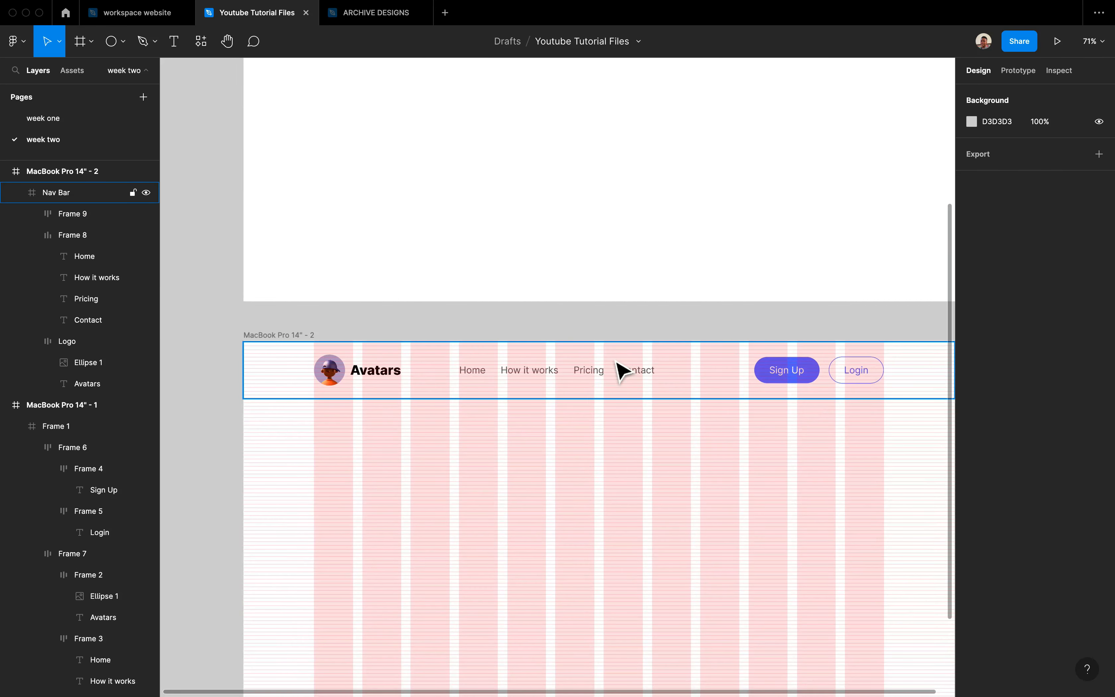
{"action": "left_click", "coordinate": [608, 369]}
{"action": "scroll", "coordinate": [432, 441], "scroll_direction": "down", "scroll_amount": 4}
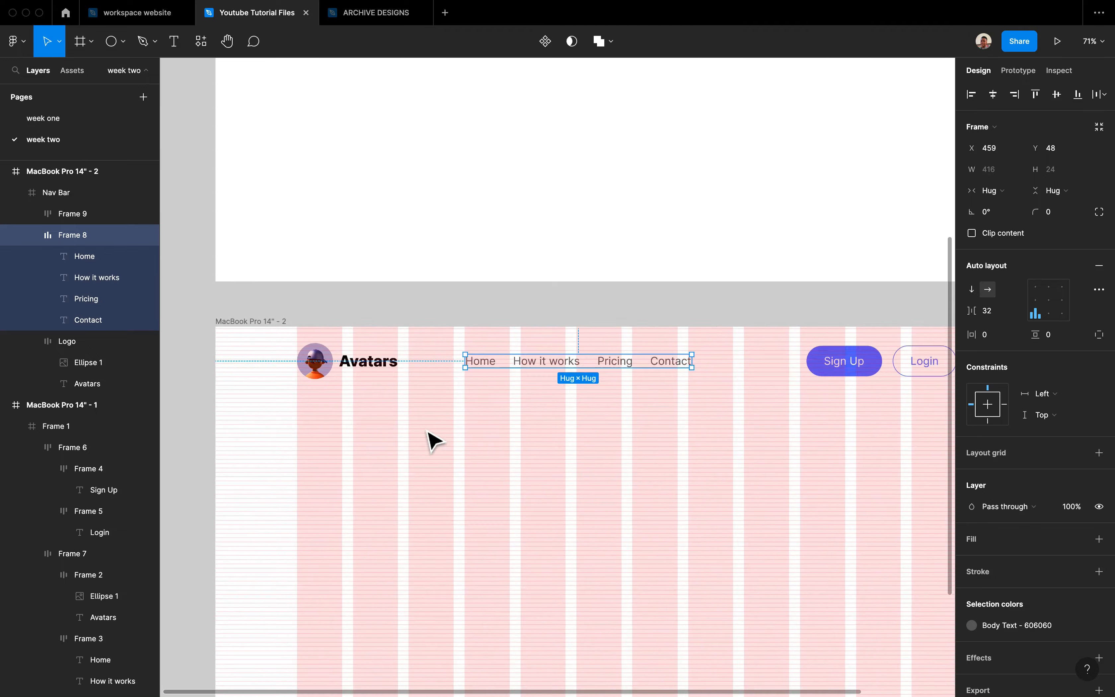
{"action": "left_click", "coordinate": [521, 442]}
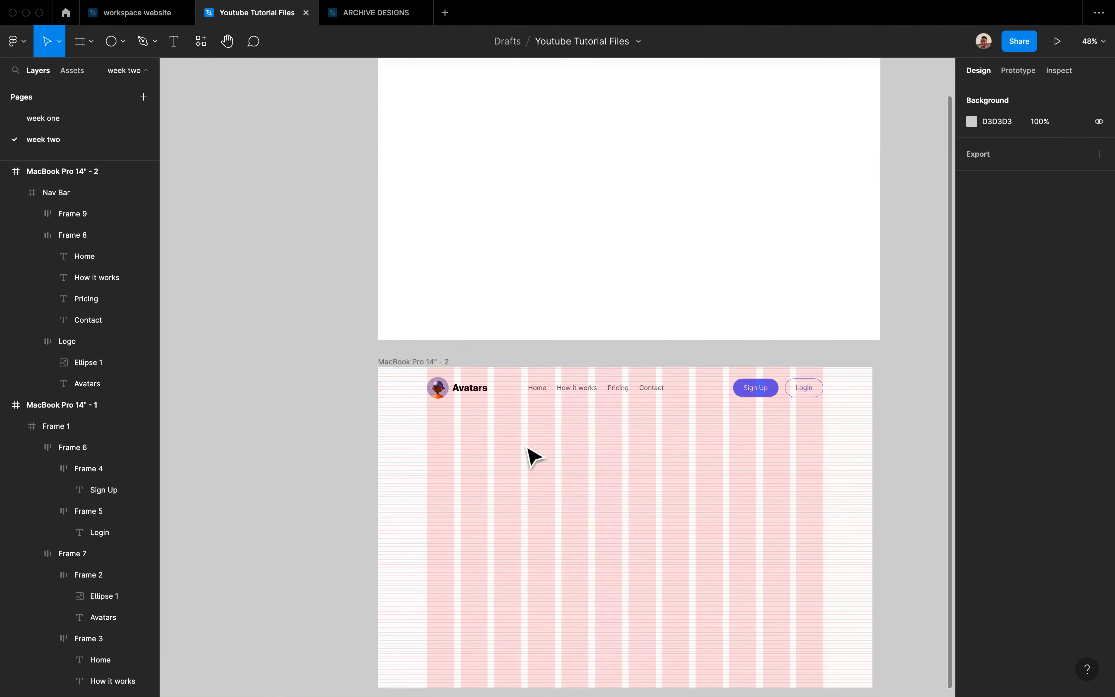
{"action": "scroll", "coordinate": [530, 455], "scroll_direction": "up", "scroll_amount": 5}
{"action": "left_click", "coordinate": [548, 317]}
{"action": "double_click", "coordinate": [549, 318]}
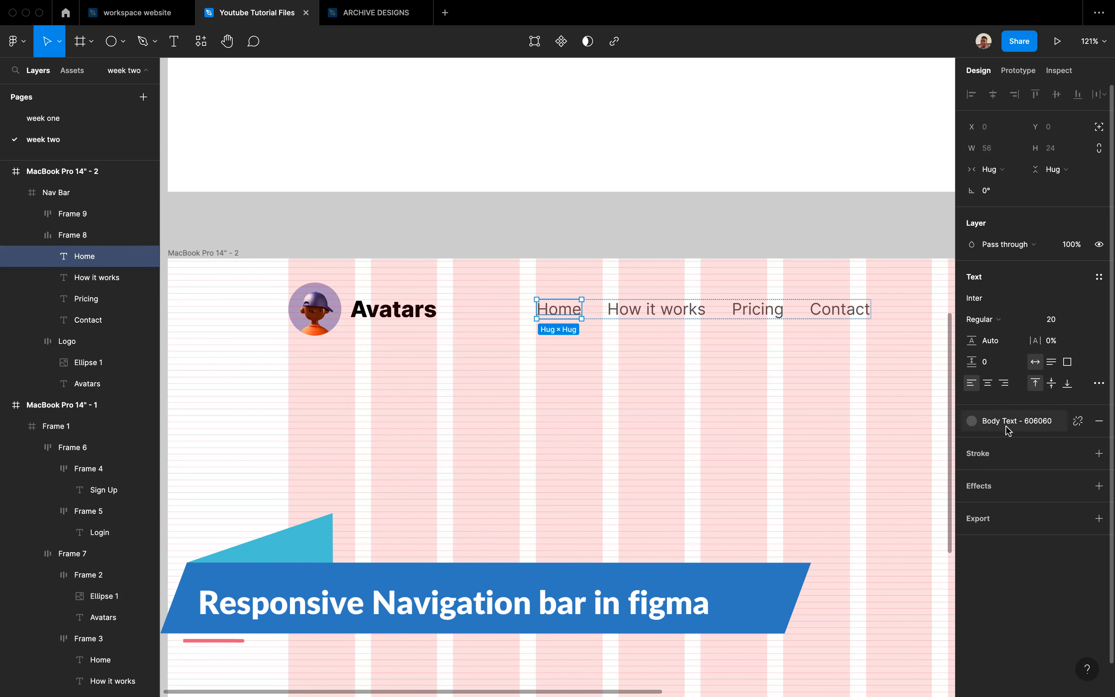
{"action": "left_click", "coordinate": [987, 422]}
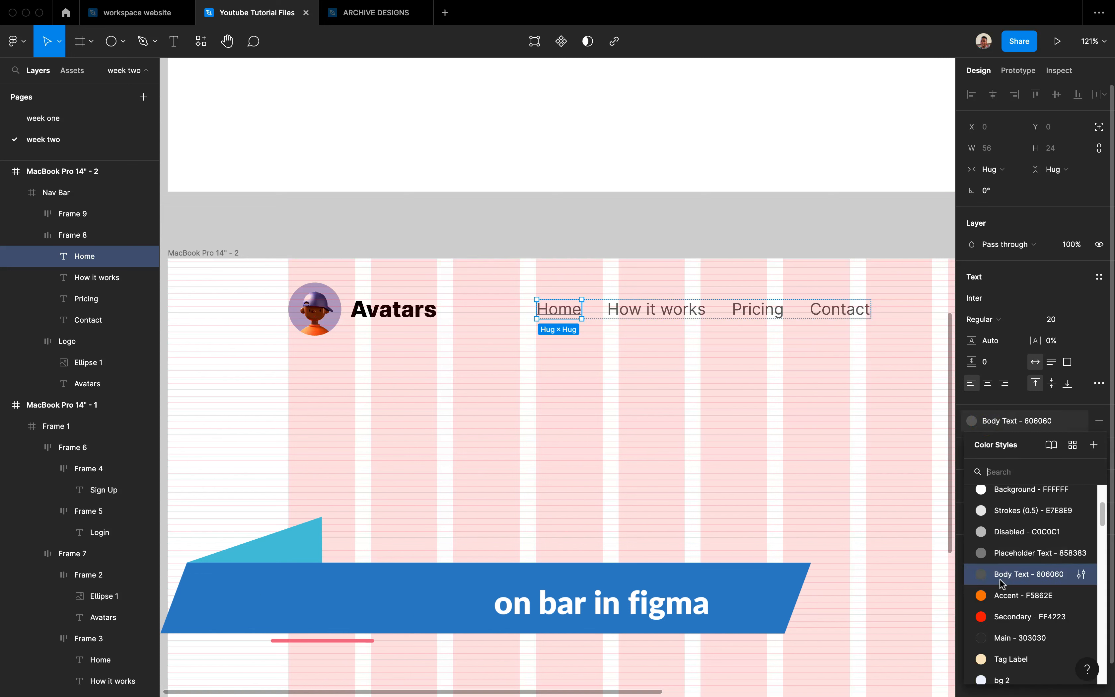
{"action": "left_click", "coordinate": [922, 410]}
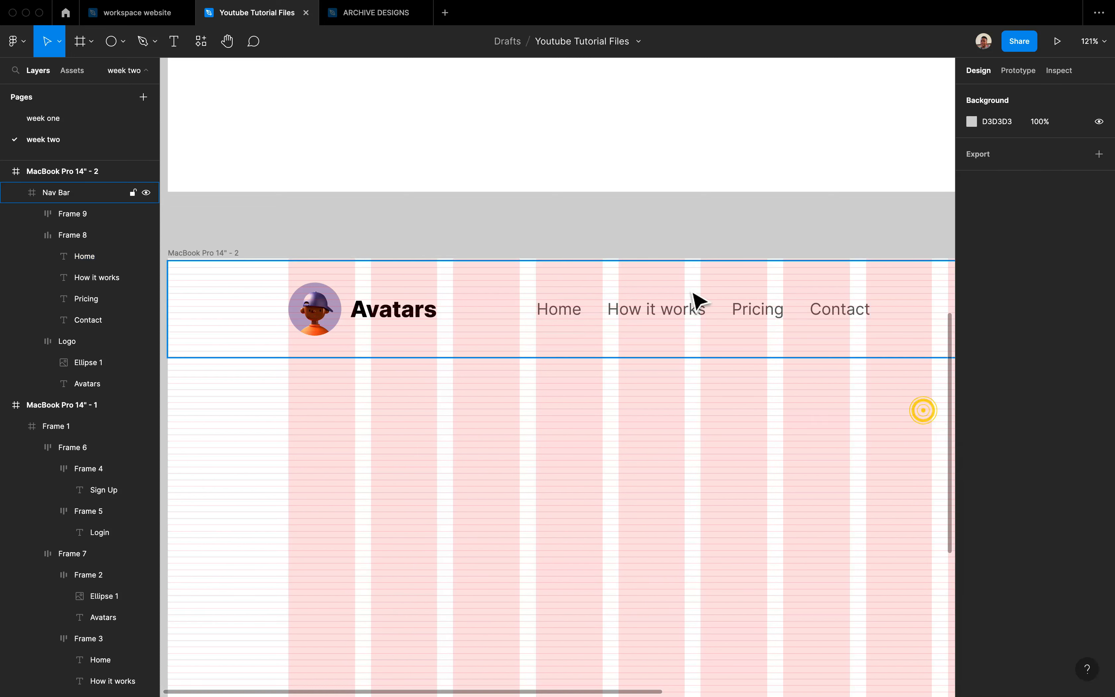
Step: Detach the Home link's color style and restyle its text in the blue document color 5974FF with Semi Bold weight
{"action": "left_click", "coordinate": [581, 317]}
{"action": "left_click", "coordinate": [581, 317]}
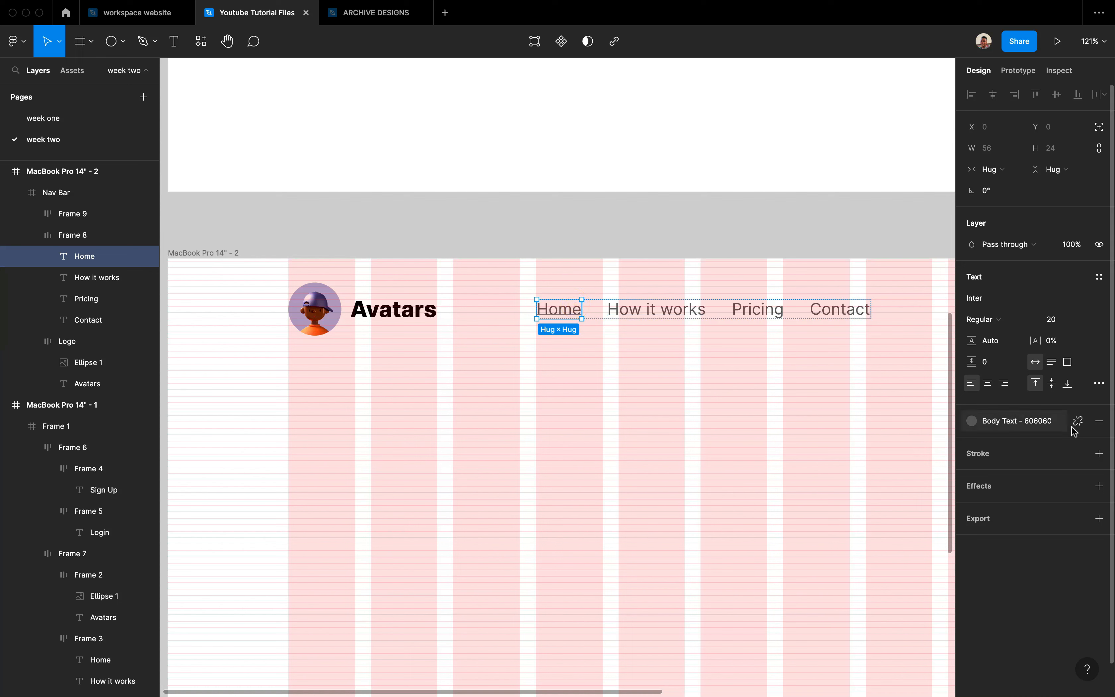
{"action": "left_click", "coordinate": [1078, 422]}
{"action": "left_click", "coordinate": [973, 440]}
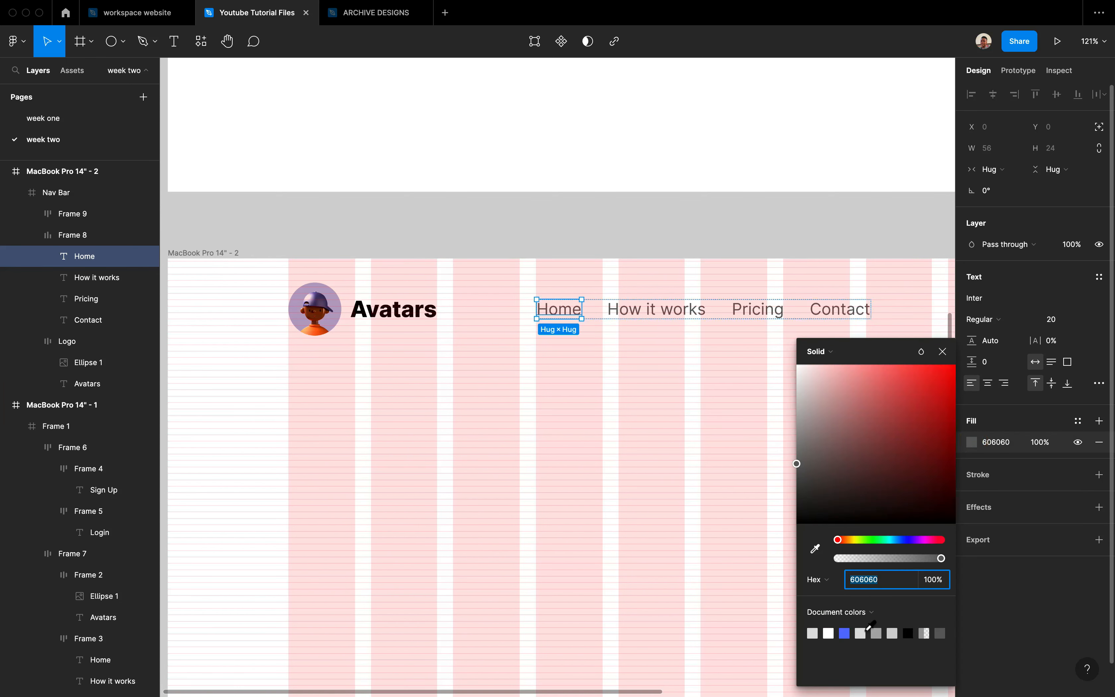
{"action": "left_click", "coordinate": [845, 633]}
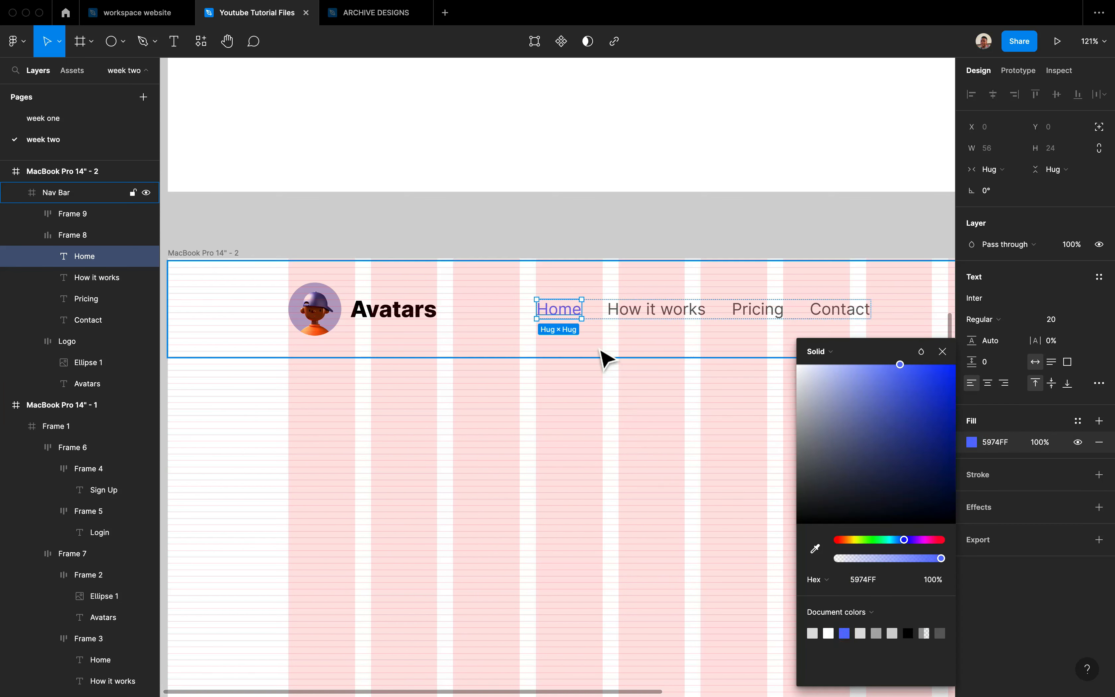
{"action": "left_click", "coordinate": [990, 321]}
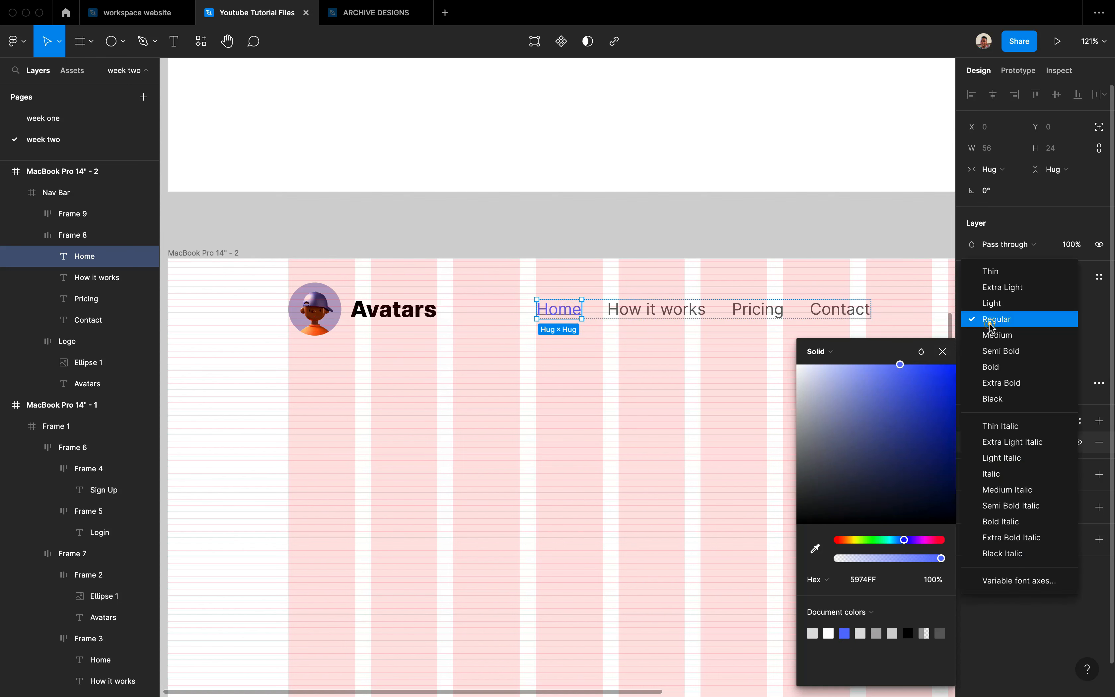
{"action": "left_click", "coordinate": [999, 349]}
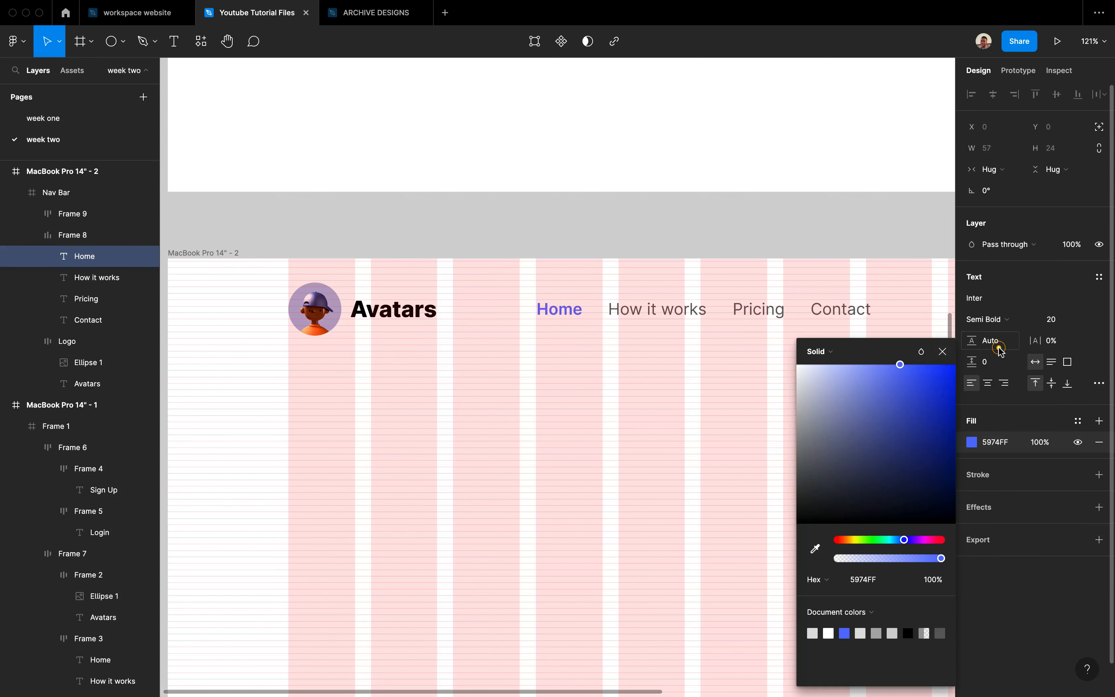
Step: Finish editing the Home link's color and examine the complete nav bar, from the logo across to the Sign Up and Login buttons
{"action": "left_click", "coordinate": [646, 344]}
{"action": "double_click", "coordinate": [576, 316]}
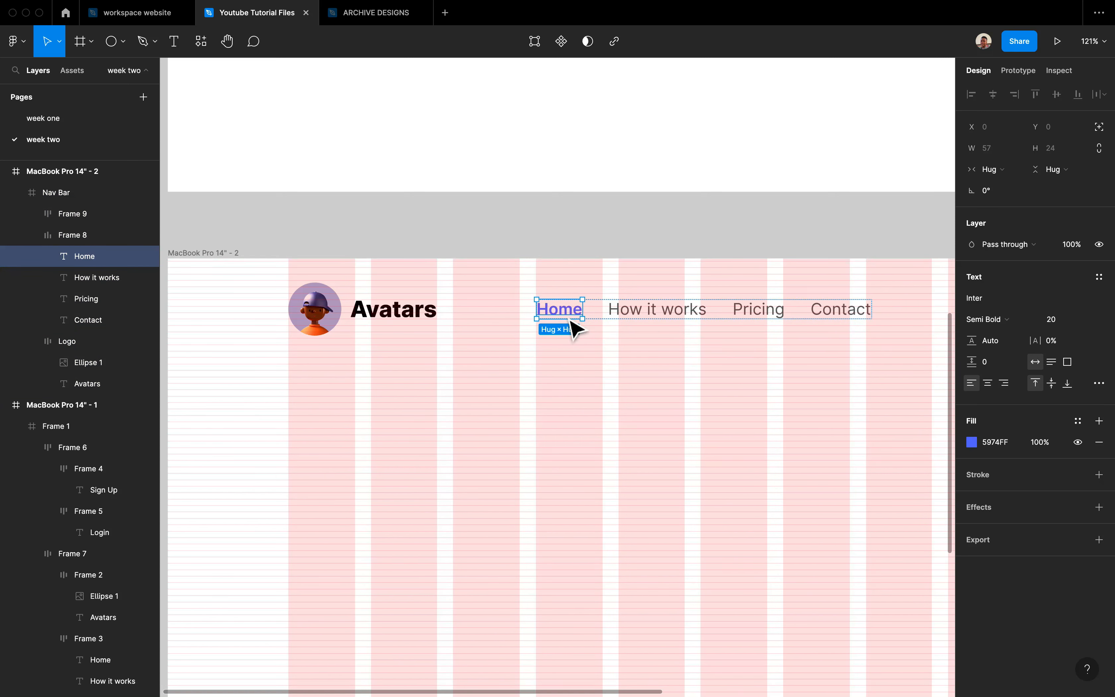
{"action": "left_click", "coordinate": [593, 376]}
{"action": "left_click", "coordinate": [587, 398]}
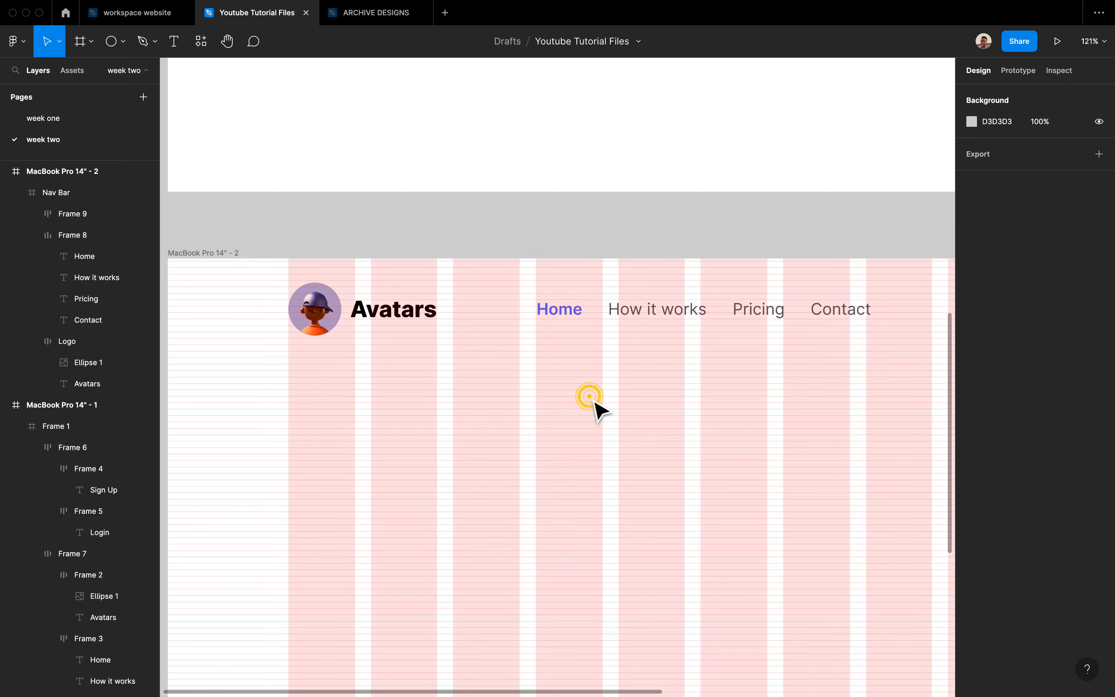
{"action": "scroll", "coordinate": [594, 403], "scroll_direction": "down", "scroll_amount": 5}
{"action": "scroll", "coordinate": [594, 402], "scroll_direction": "right", "scroll_amount": 2}
{"action": "scroll", "coordinate": [592, 391], "scroll_direction": "up", "scroll_amount": 4}
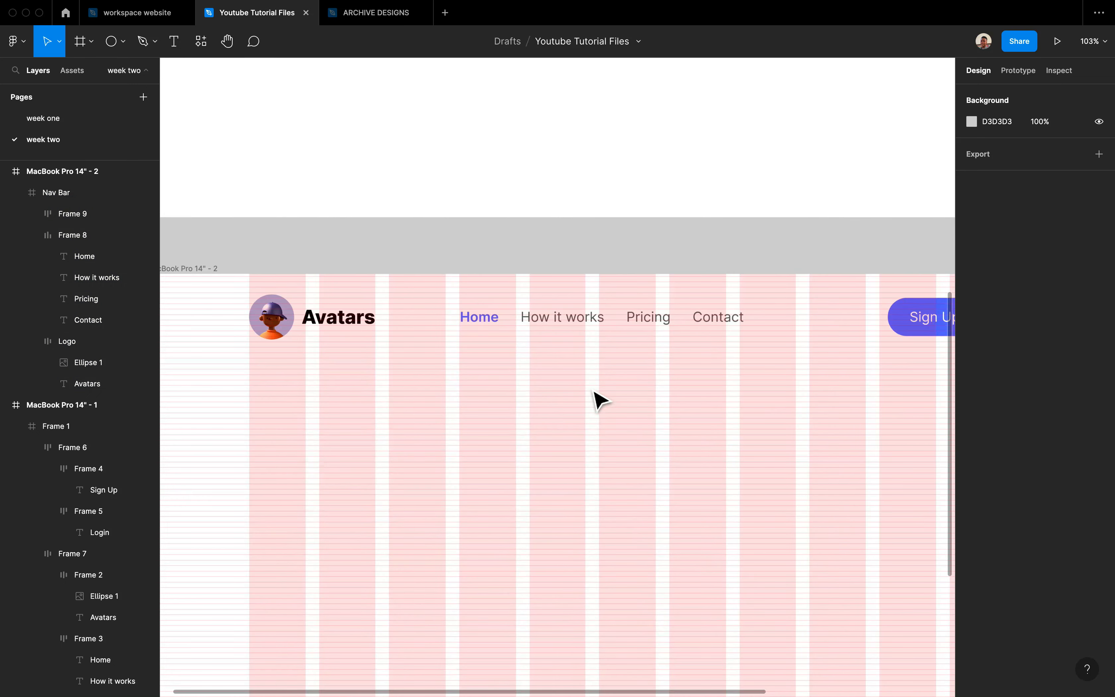
{"action": "scroll", "coordinate": [593, 393], "scroll_direction": "right", "scroll_amount": 1}
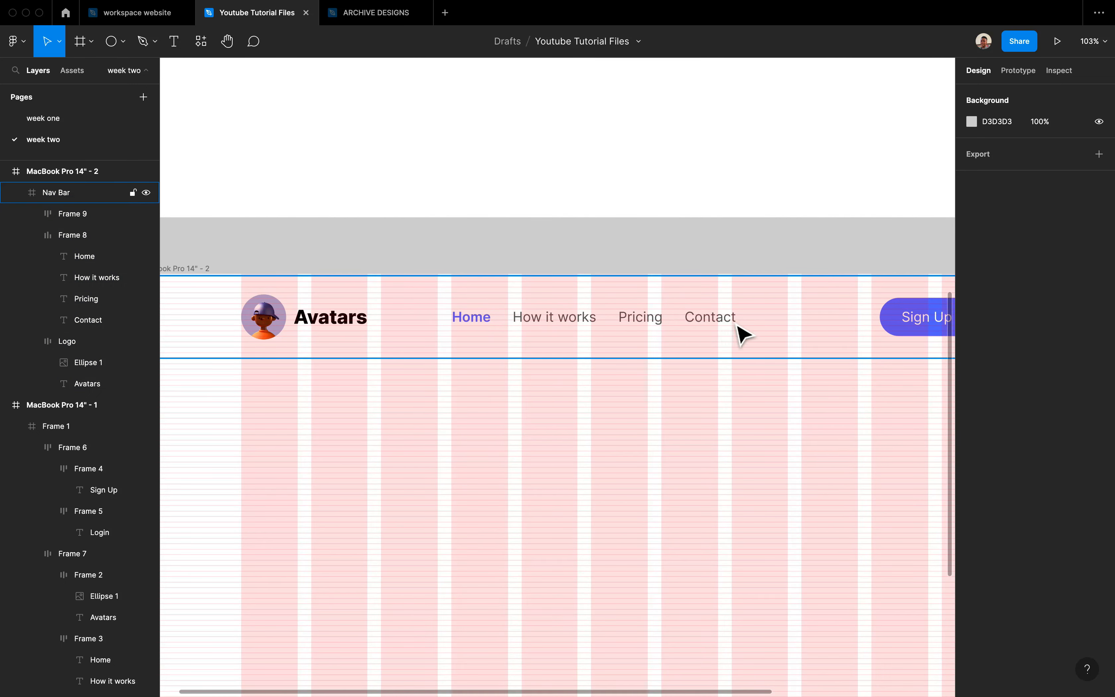
{"action": "scroll", "coordinate": [742, 334], "scroll_direction": "down", "scroll_amount": 2}
{"action": "scroll", "coordinate": [735, 444], "scroll_direction": "down", "scroll_amount": 3}
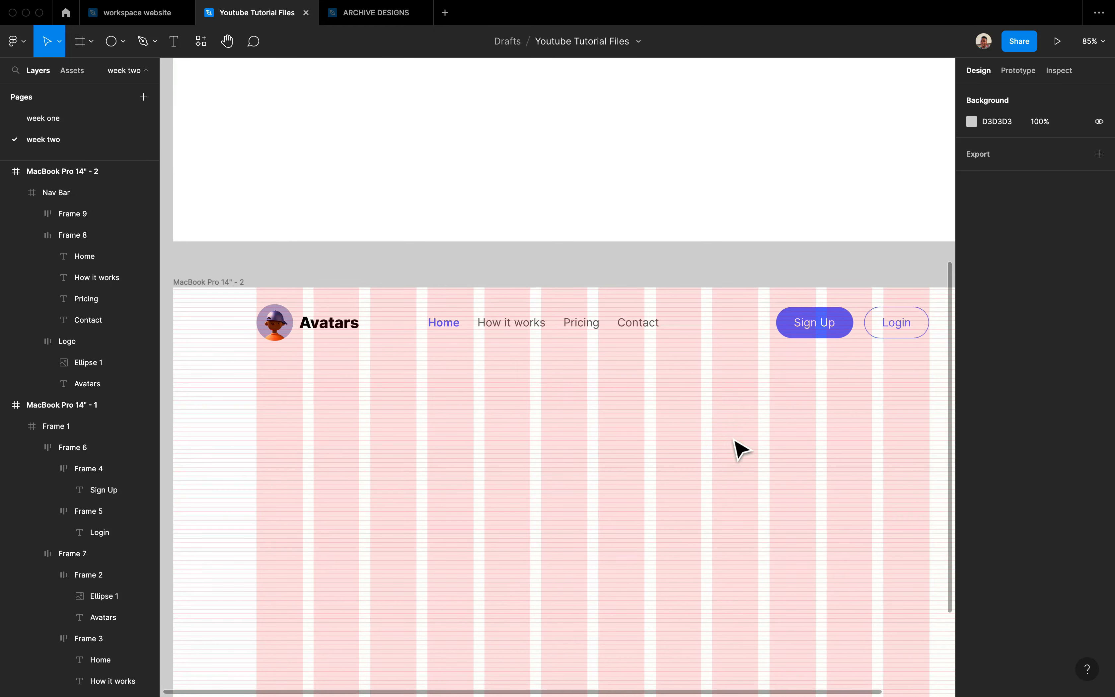
{"action": "left_click", "coordinate": [724, 355]}
{"action": "scroll", "coordinate": [724, 354], "scroll_direction": "right", "scroll_amount": 2}
{"action": "scroll", "coordinate": [724, 354], "scroll_direction": "down", "scroll_amount": 1}
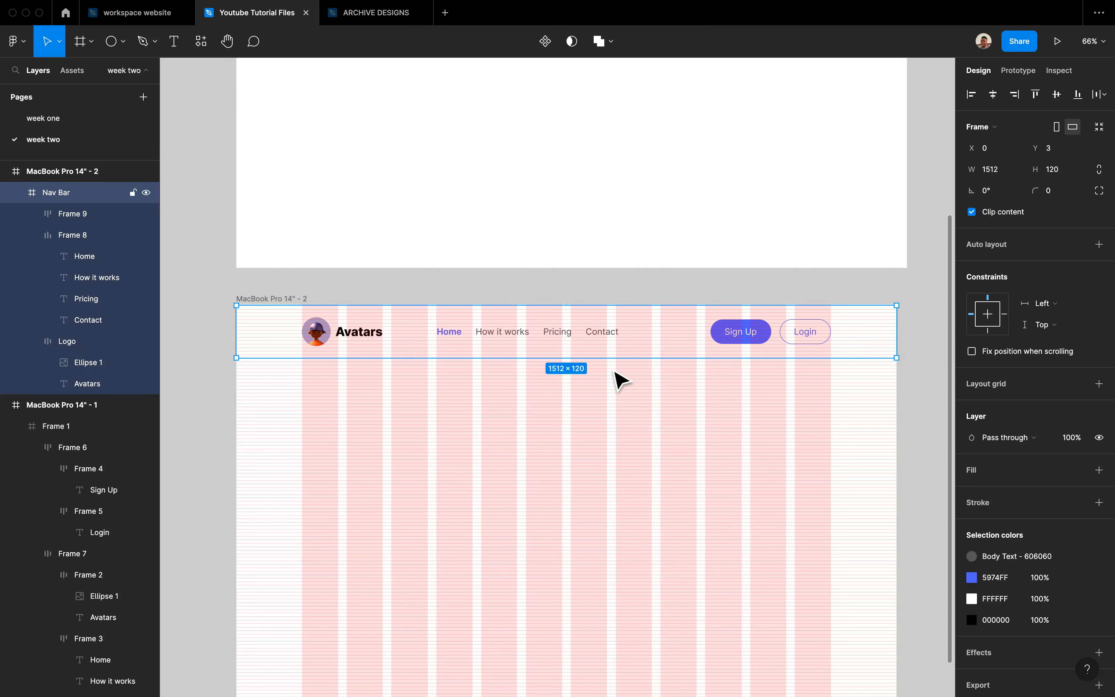
Step: Resize the width of the MacBook Pro 14" - 2 artboard to 1536 to test how its nav bar responds
{"action": "left_click", "coordinate": [280, 301]}
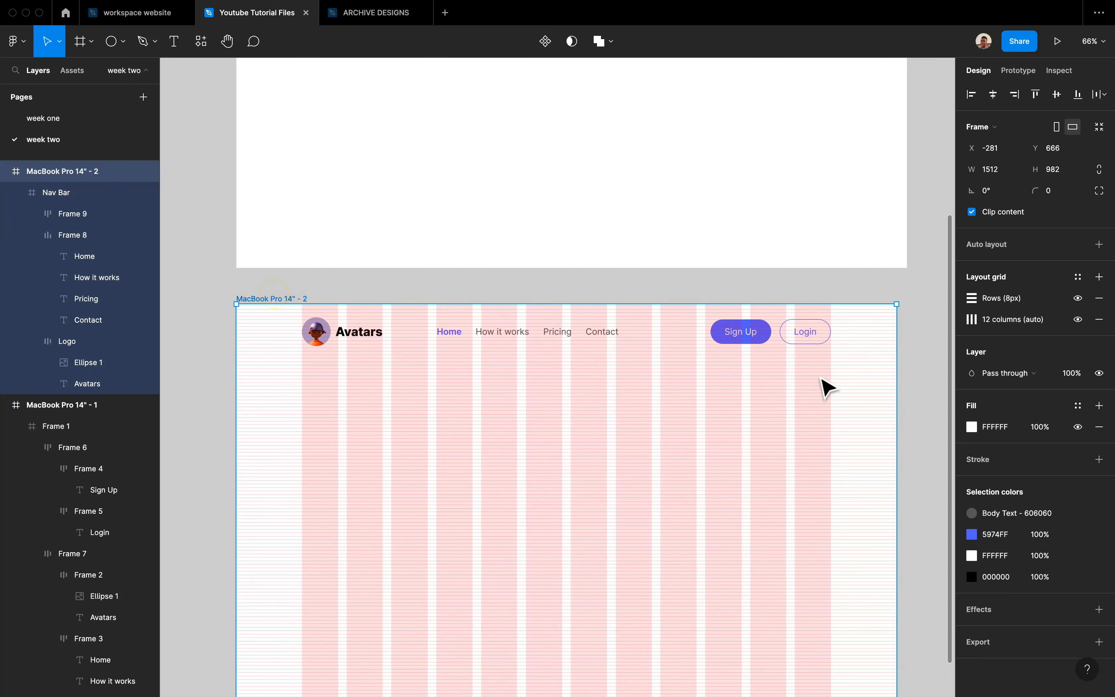
{"action": "left_click_drag", "start_coordinate": [900, 406], "coordinate": [714, 369]}
{"action": "scroll", "coordinate": [710, 371], "scroll_direction": "left", "scroll_amount": 10}
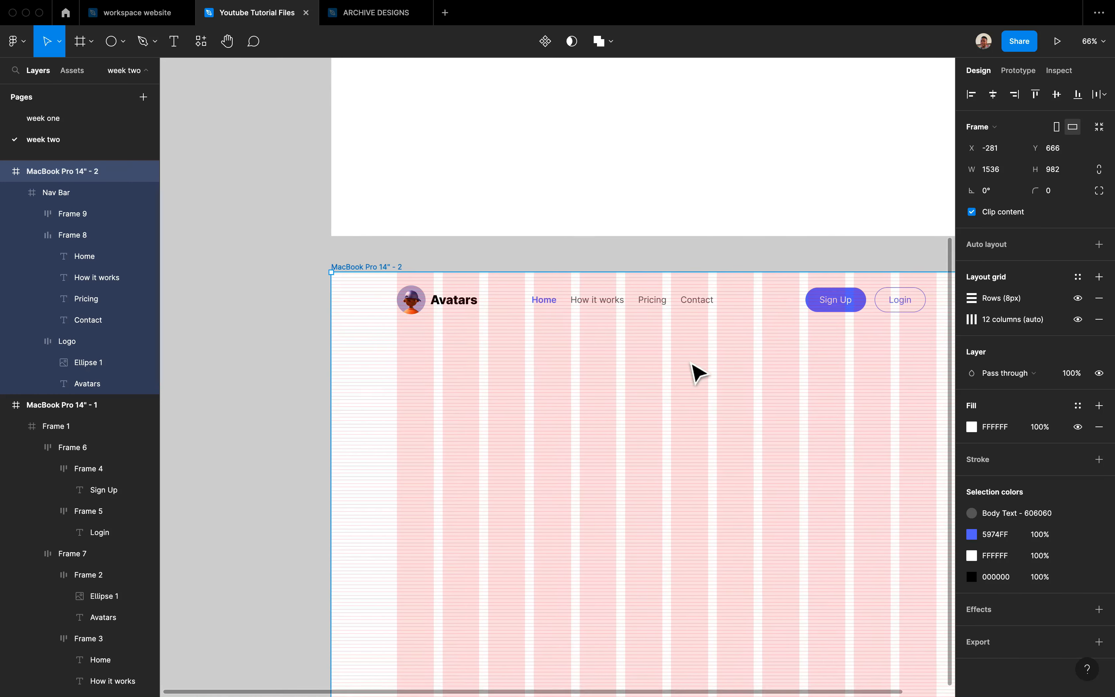
{"action": "left_click", "coordinate": [686, 299]}
{"action": "scroll", "coordinate": [799, 292], "scroll_direction": "right", "scroll_amount": 3}
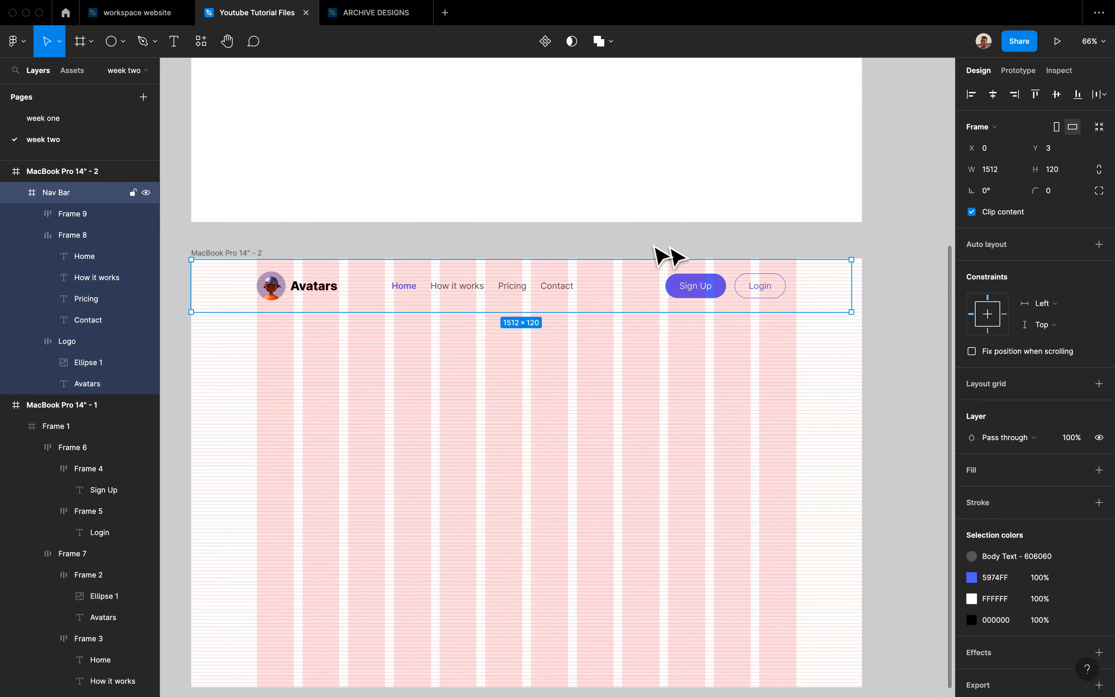
Step: Reset the MacBook Pro 14" - 2 artboard to the MacBook Pro 14" preset size, 1512 × 982
{"action": "left_click", "coordinate": [244, 252]}
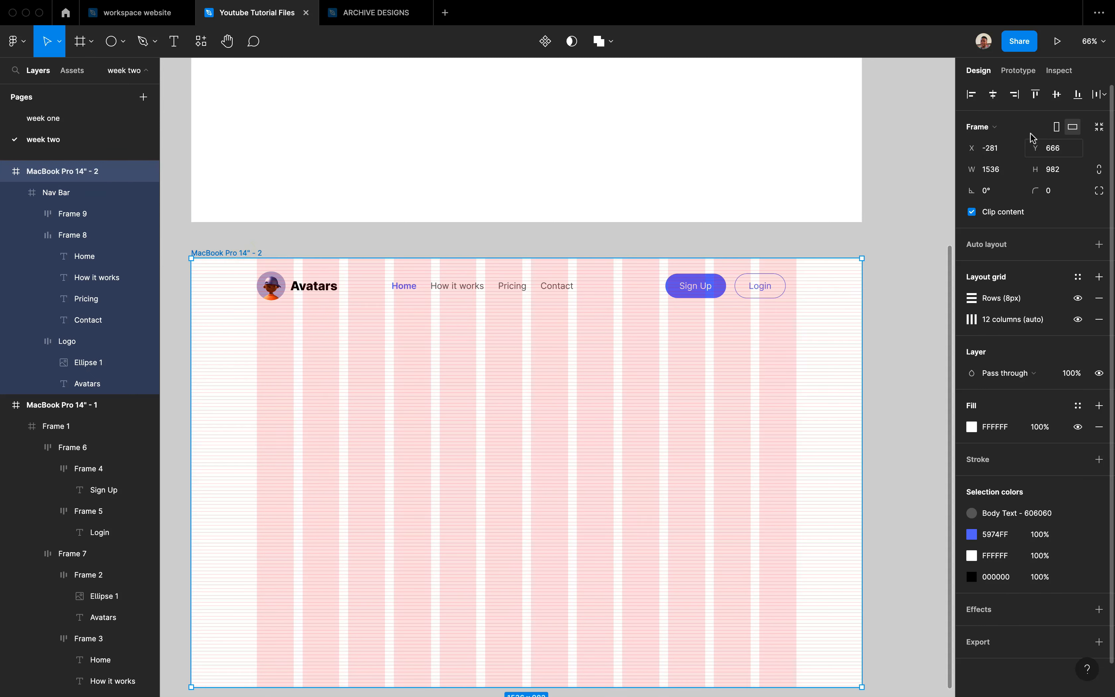
{"action": "left_click", "coordinate": [1011, 130]}
{"action": "left_click", "coordinate": [971, 480]}
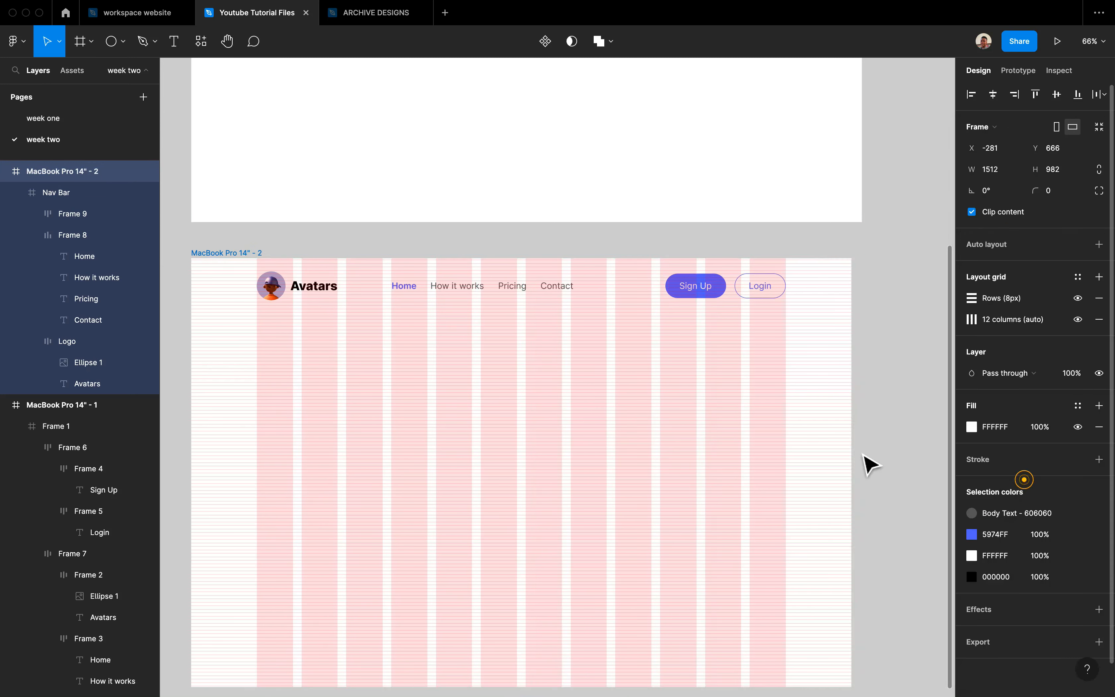
Step: Test the reference nav bar's responsiveness by resizing the MacBook Pro 14" - 1 artboard, and undo the resize
{"action": "left_click", "coordinate": [423, 300]}
{"action": "scroll", "coordinate": [423, 301], "scroll_direction": "left", "scroll_amount": 2}
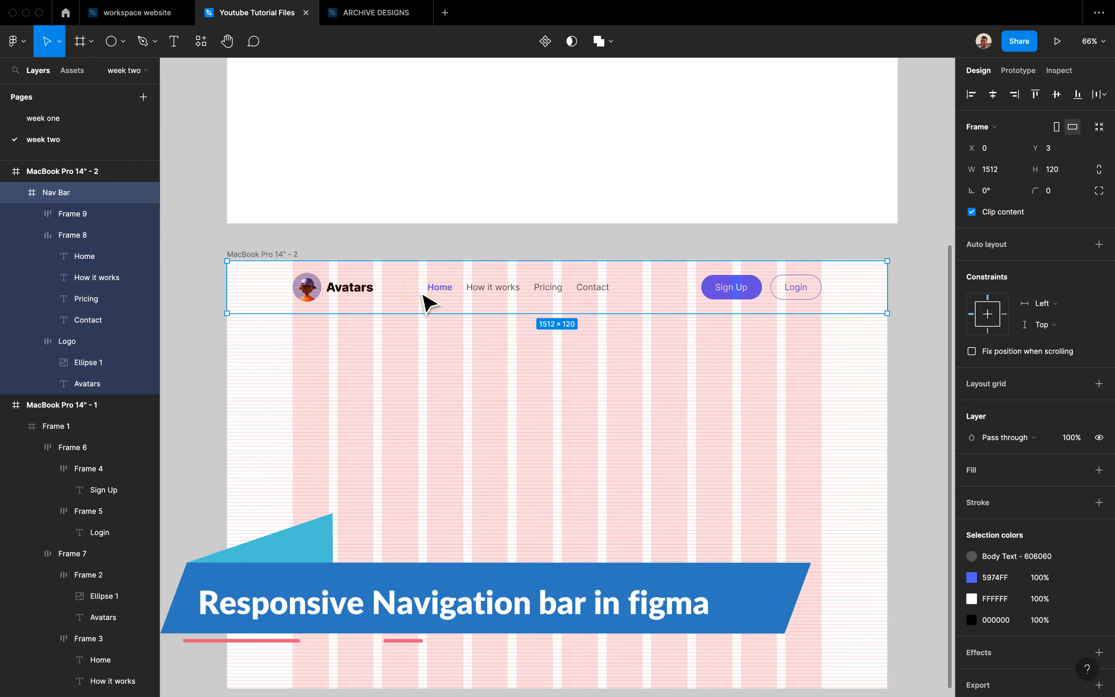
{"action": "scroll", "coordinate": [426, 302], "scroll_direction": "up", "scroll_amount": 1}
{"action": "scroll", "coordinate": [426, 302], "scroll_direction": "up", "scroll_amount": 1}
{"action": "left_click", "coordinate": [457, 404]}
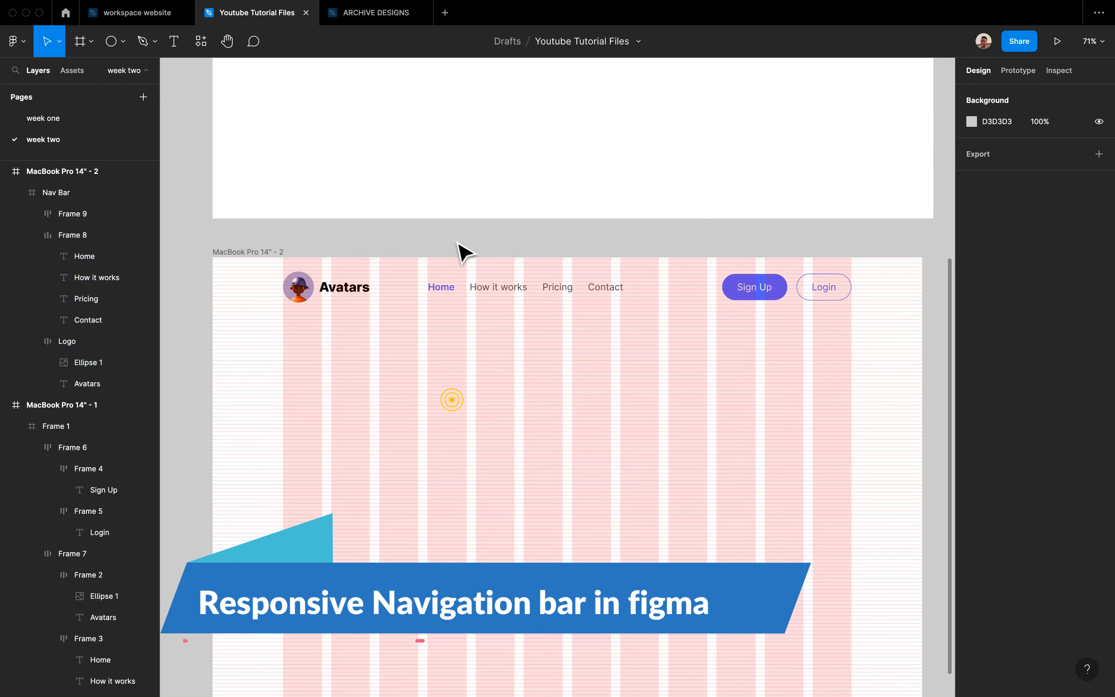
{"action": "scroll", "coordinate": [460, 251], "scroll_direction": "up", "scroll_amount": 10}
{"action": "scroll", "coordinate": [331, 349], "scroll_direction": "right", "scroll_amount": 2}
{"action": "scroll", "coordinate": [332, 348], "scroll_direction": "down", "scroll_amount": 1}
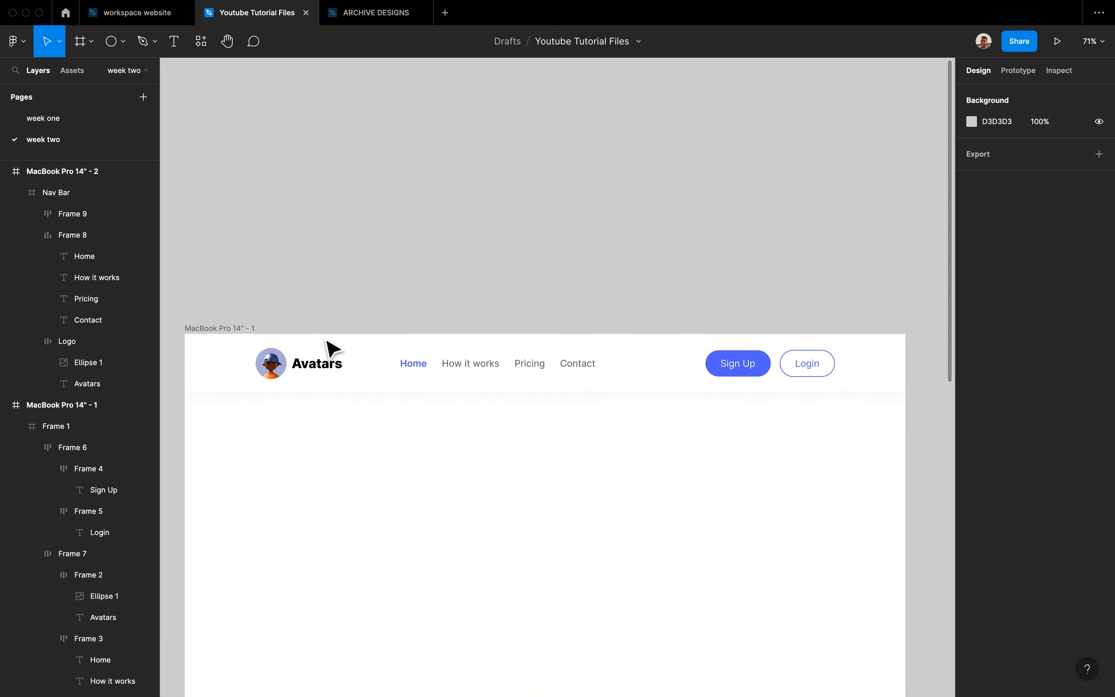
{"action": "left_click", "coordinate": [251, 329]}
{"action": "left_click_drag", "start_coordinate": [904, 473], "coordinate": [816, 445]}
{"action": "key", "text": "super+z"}
{"action": "scroll", "coordinate": [812, 441], "scroll_direction": "down", "scroll_amount": 10}
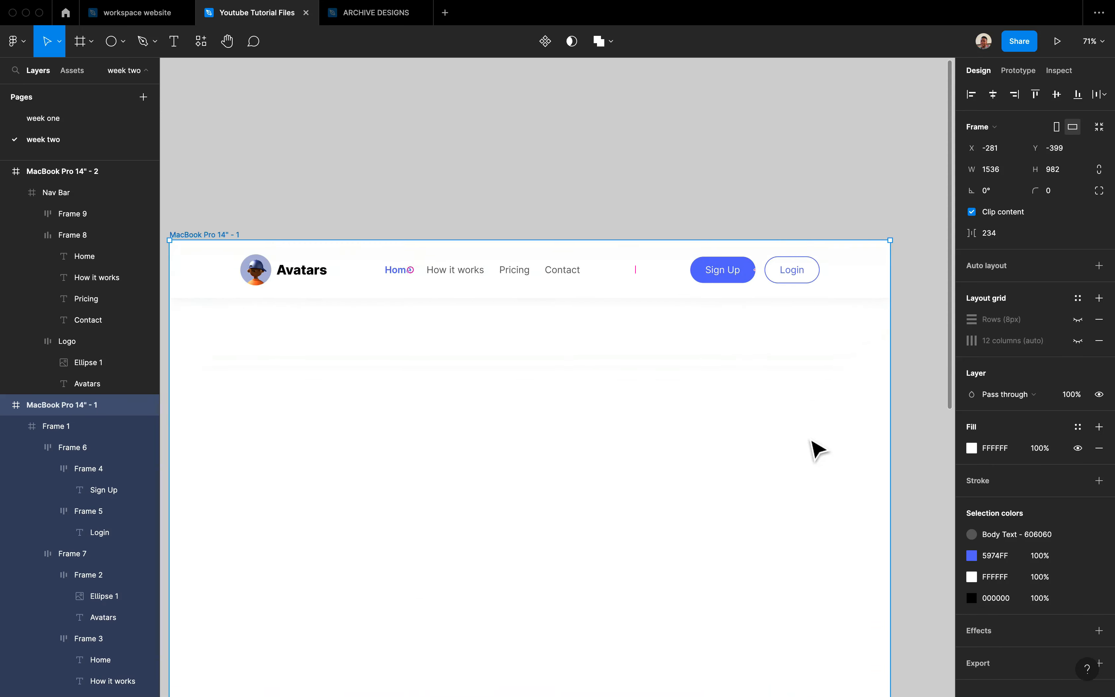
Step: Set the MacBook Pro 14" - 1 artboard to the MacBook Pro 14" preset size, 1512 × 982
{"action": "scroll", "coordinate": [812, 441], "scroll_direction": "left", "scroll_amount": 2}
{"action": "left_click", "coordinate": [990, 127]}
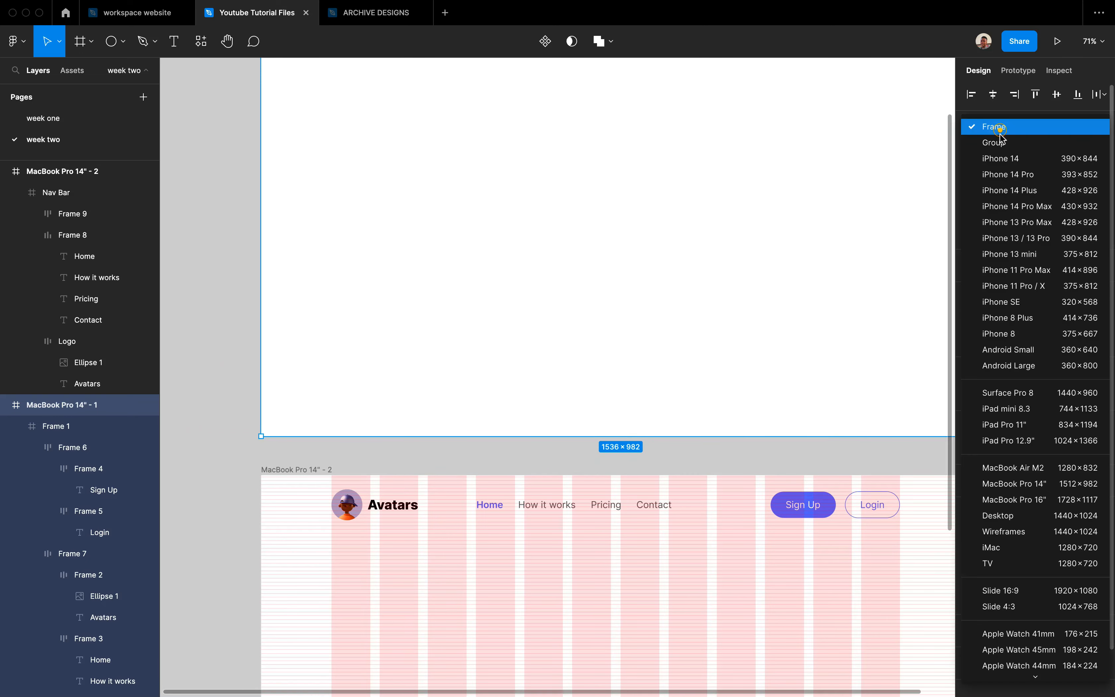
{"action": "left_click", "coordinate": [1016, 483]}
{"action": "scroll", "coordinate": [735, 445], "scroll_direction": "down", "scroll_amount": 5}
{"action": "scroll", "coordinate": [734, 444], "scroll_direction": "right", "scroll_amount": 2}
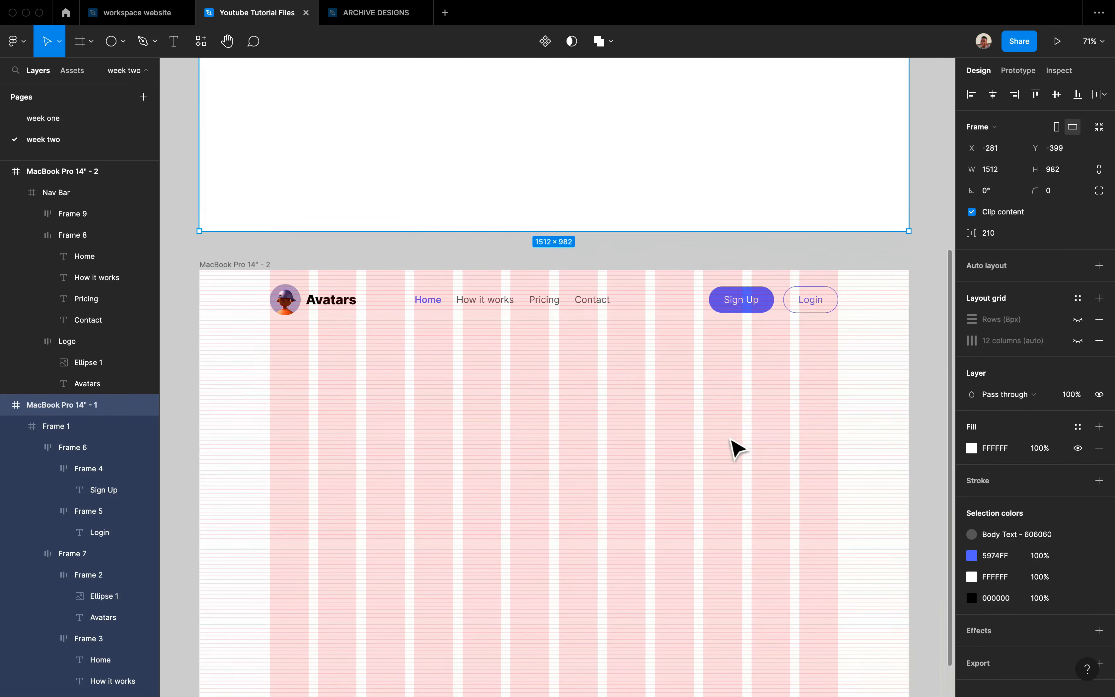
{"action": "scroll", "coordinate": [702, 346], "scroll_direction": "left", "scroll_amount": 1}
Step: Try to combine the logo and the navigation links of MacBook Pro 14" - 2 in one auto layout frame
{"action": "left_click", "coordinate": [623, 252]}
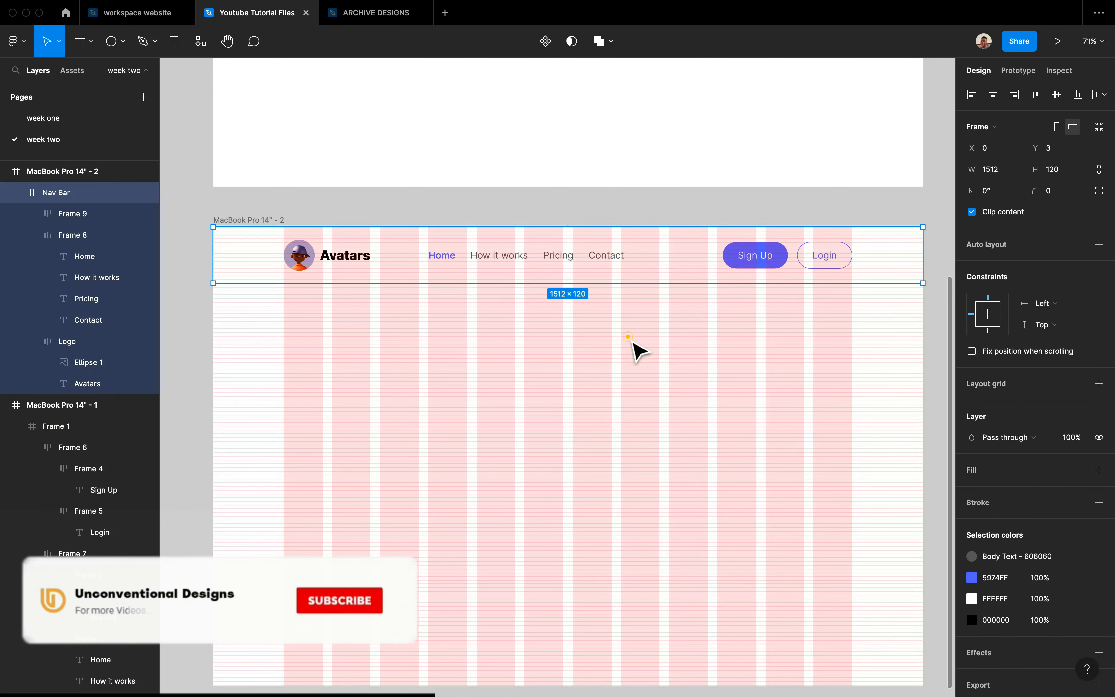
{"action": "left_click", "coordinate": [612, 340]}
{"action": "left_click", "coordinate": [361, 263]}
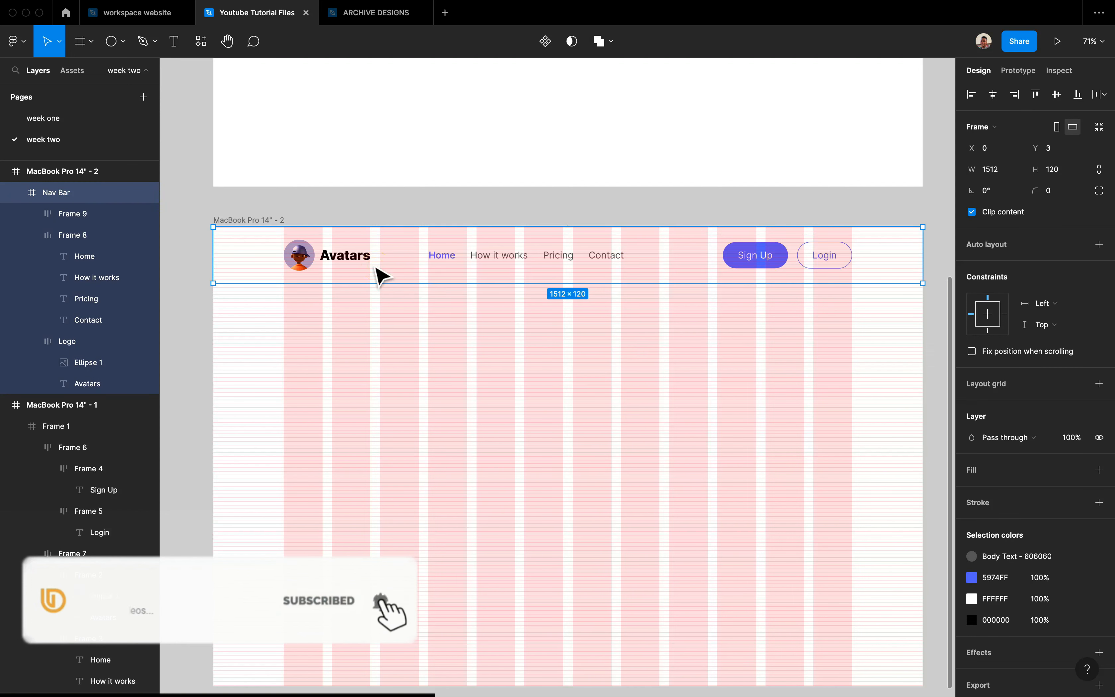
{"action": "left_click", "coordinate": [332, 261]}
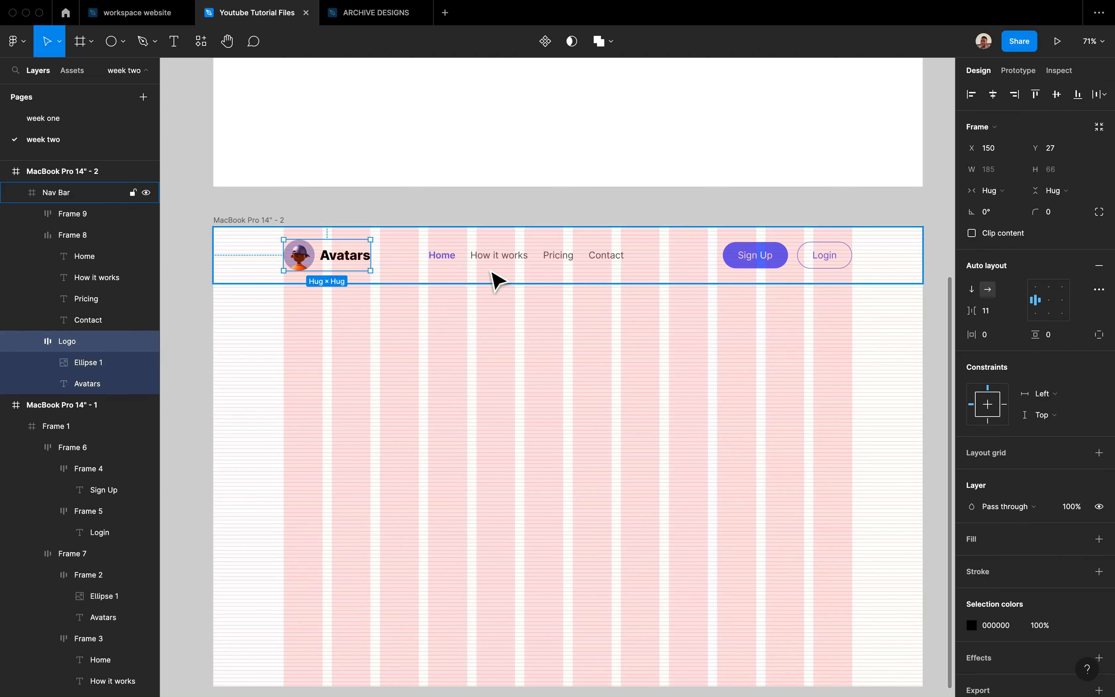
{"action": "left_click", "coordinate": [498, 258], "text": "shift"}
{"action": "left_click", "coordinate": [783, 267], "text": "shift"}
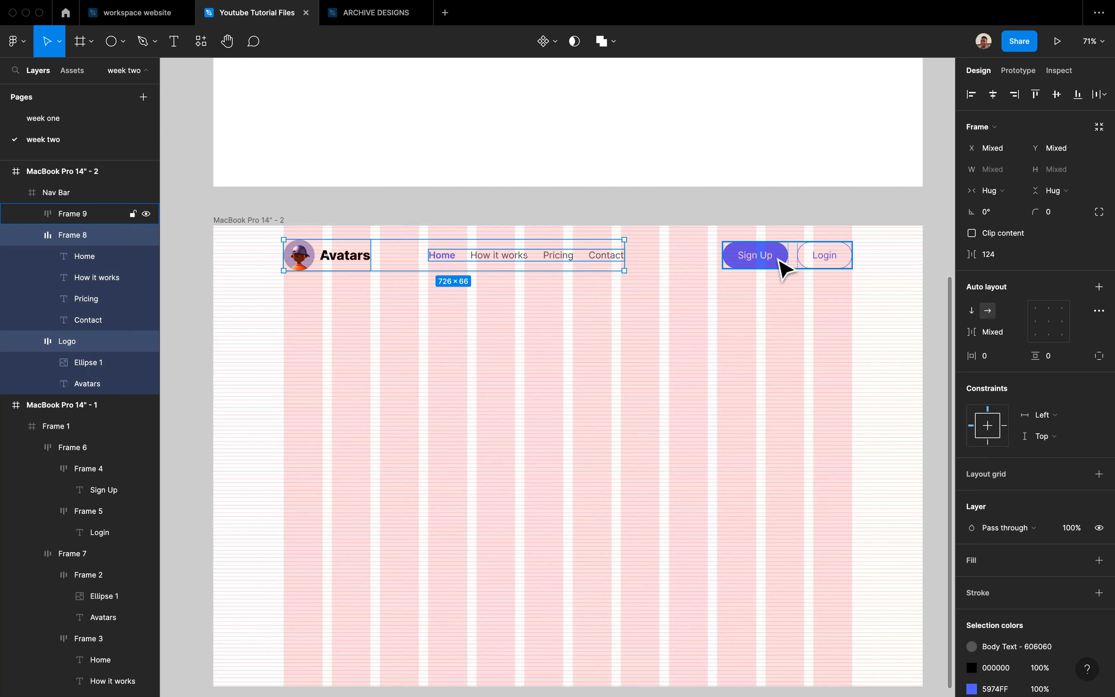
{"action": "left_click", "coordinate": [521, 254]}
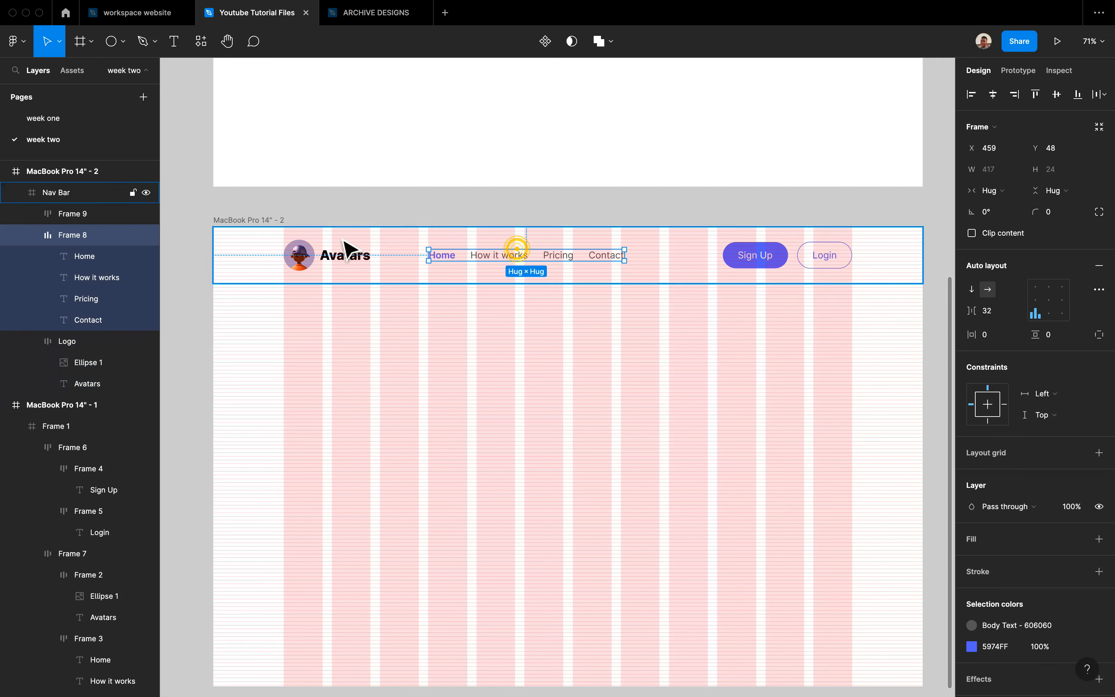
{"action": "left_click", "coordinate": [339, 254], "text": "shift"}
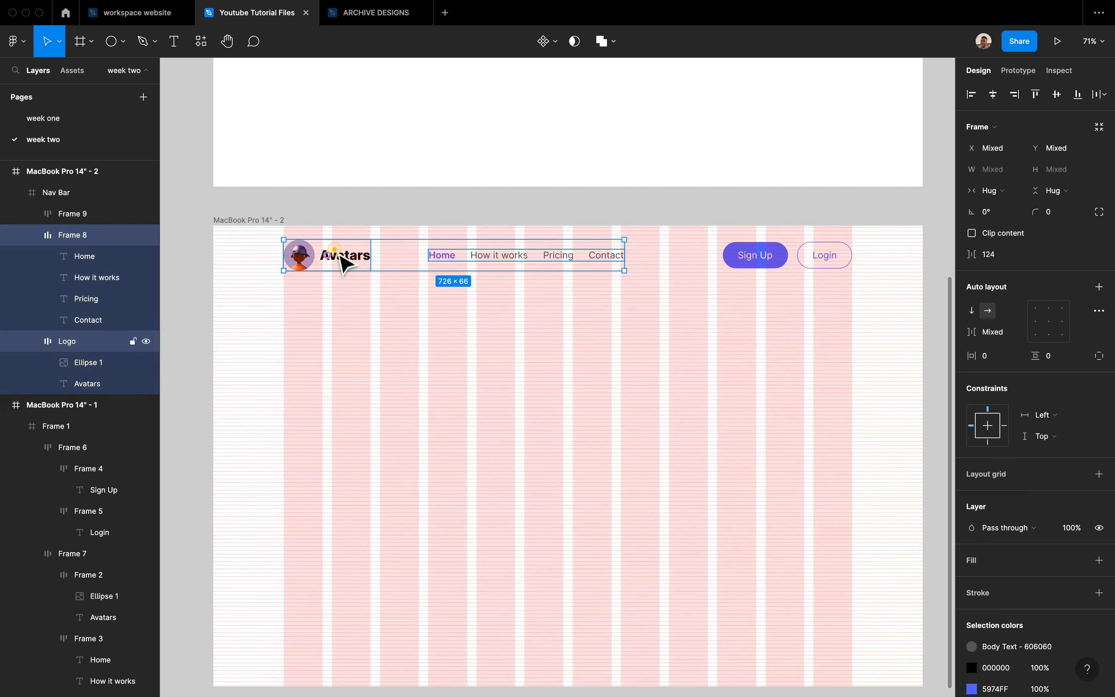
{"action": "left_click", "coordinate": [576, 313]}
{"action": "left_click", "coordinate": [553, 266]}
{"action": "left_click", "coordinate": [350, 255], "text": "shift"}
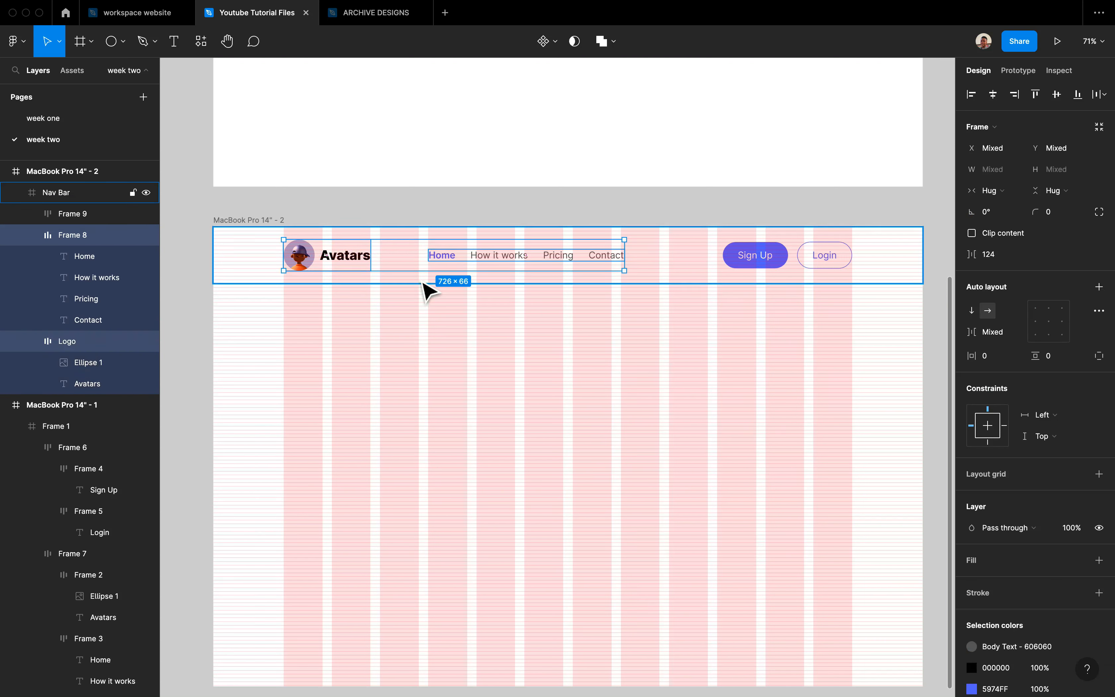
{"action": "key", "text": "shift+a"}
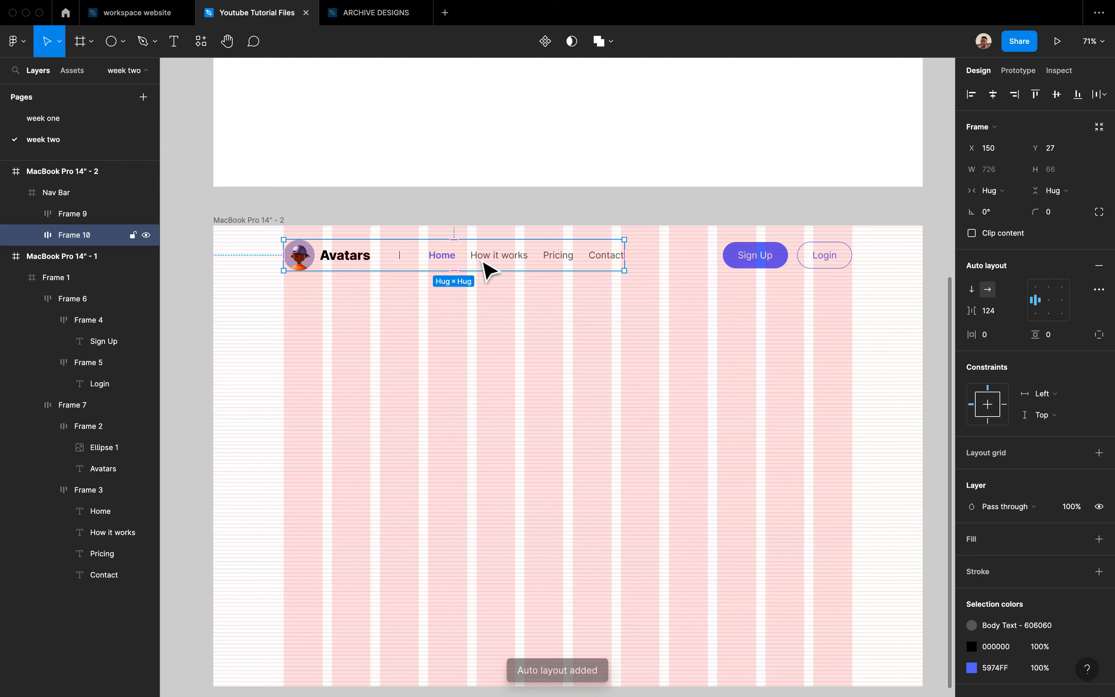
Step: Undo the auto layout that wraps the logo and the navigation links
{"action": "double_click", "coordinate": [484, 262]}
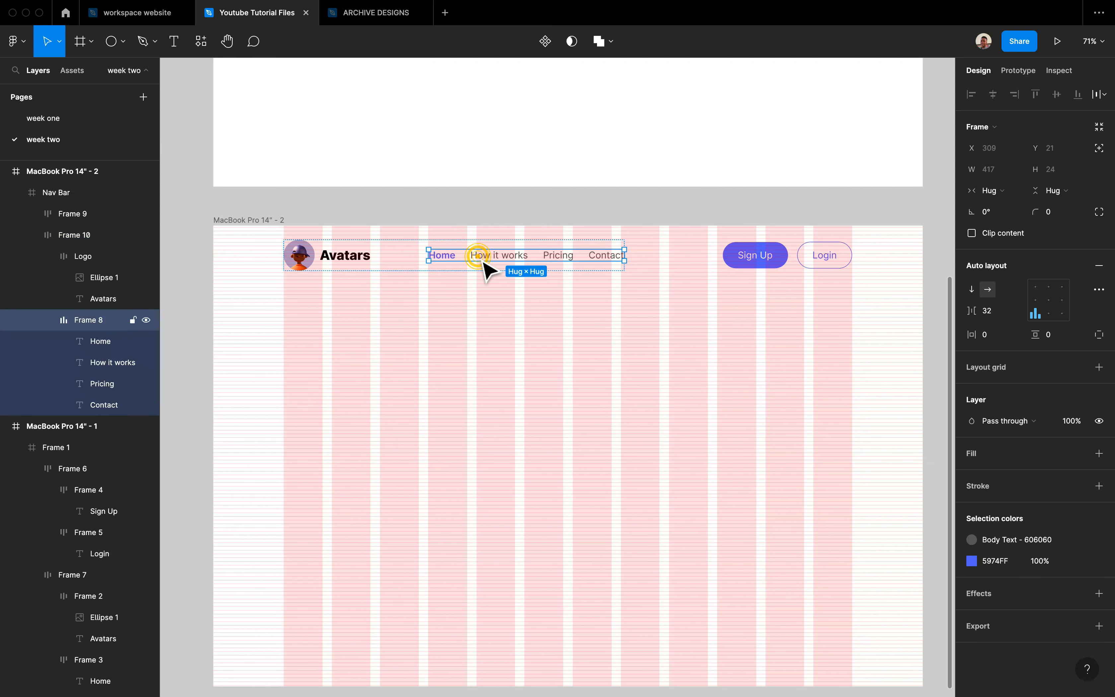
{"action": "key", "text": "super+z"}
{"action": "key", "text": "super+z"}
{"action": "key", "text": "super+z"}
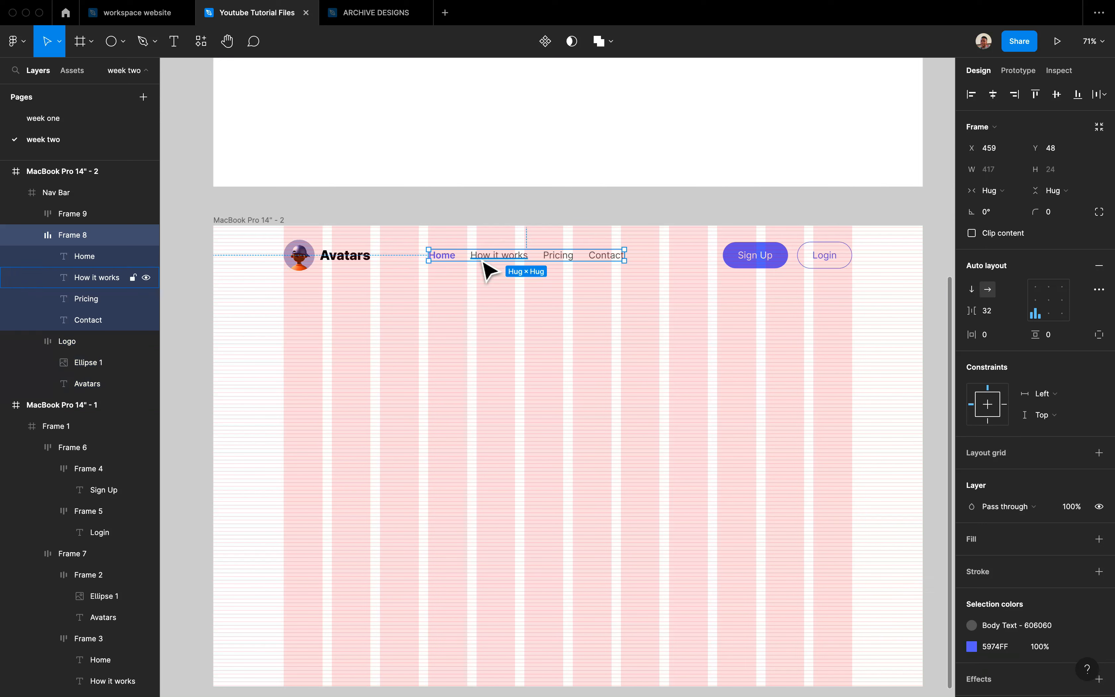
Step: Align the navigation links frame to the horizontal center of the Nav Bar, at X 548
{"action": "left_click", "coordinate": [501, 309]}
{"action": "double_click", "coordinate": [500, 256]}
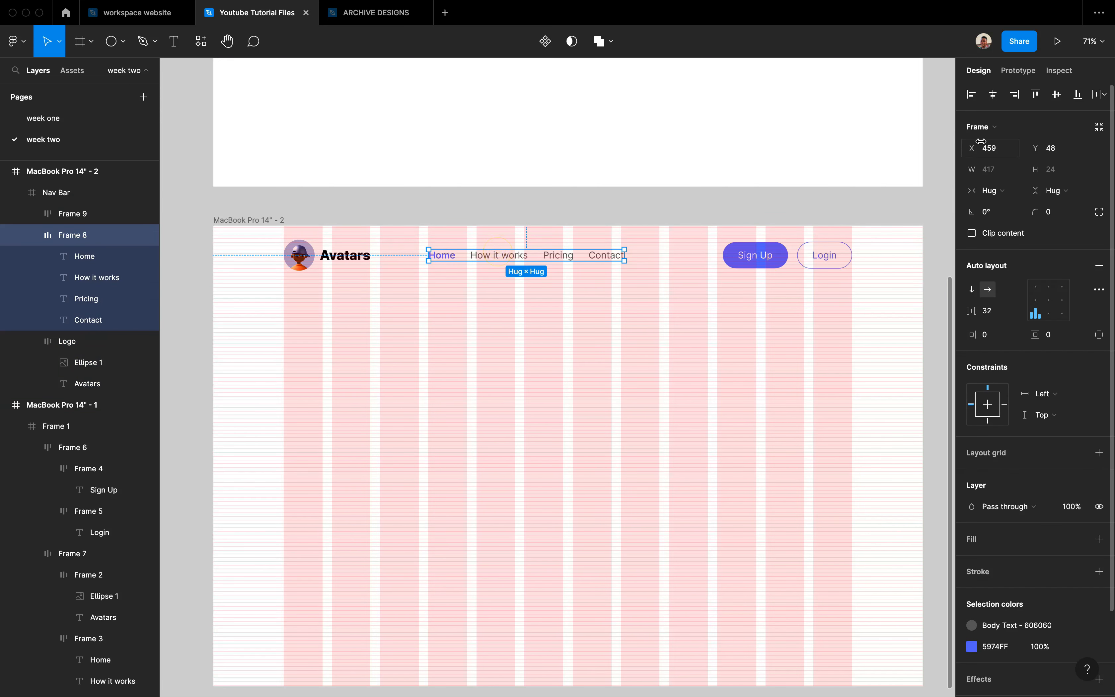
{"action": "left_click", "coordinate": [993, 94]}
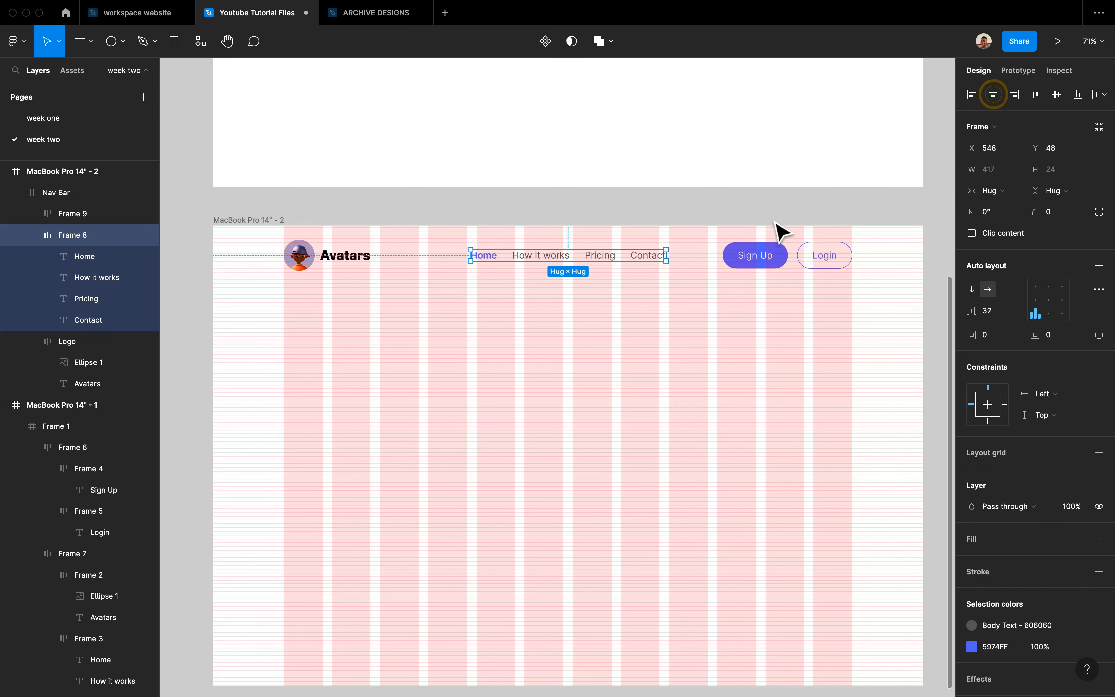
{"action": "left_click", "coordinate": [684, 375]}
{"action": "scroll", "coordinate": [685, 374], "scroll_direction": "left", "scroll_amount": 3}
{"action": "scroll", "coordinate": [685, 376], "scroll_direction": "right", "scroll_amount": 3}
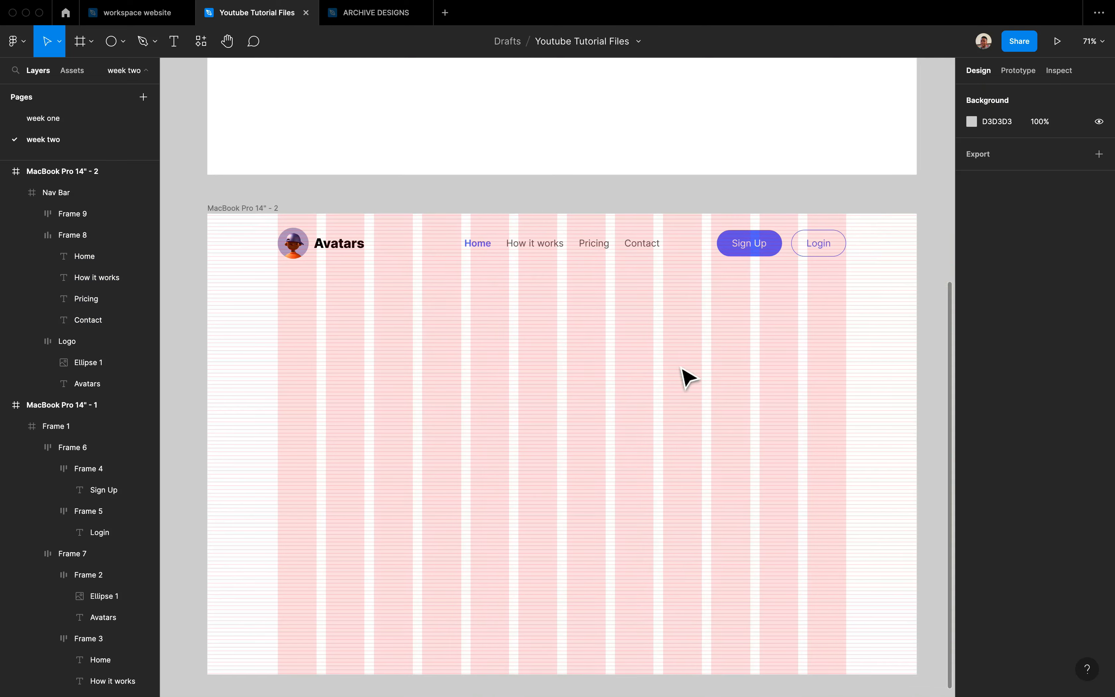
Step: Keep the Logo frame's horizontal constraint at Left and set its vertical constraint to Center
{"action": "double_click", "coordinate": [621, 250]}
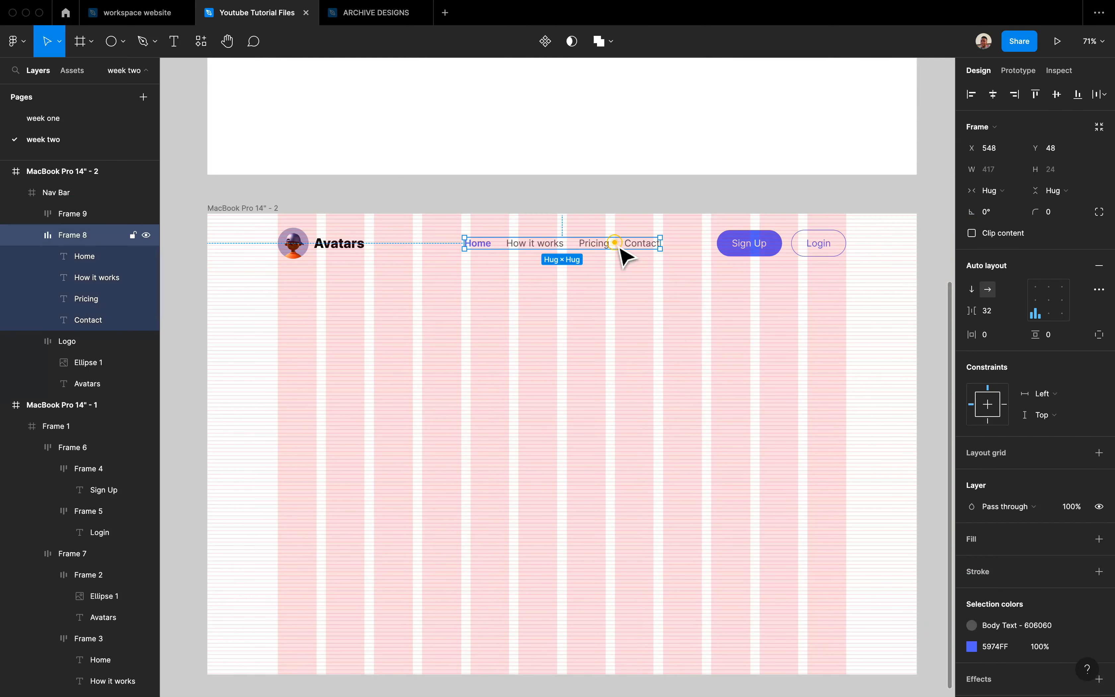
{"action": "left_click", "coordinate": [354, 261]}
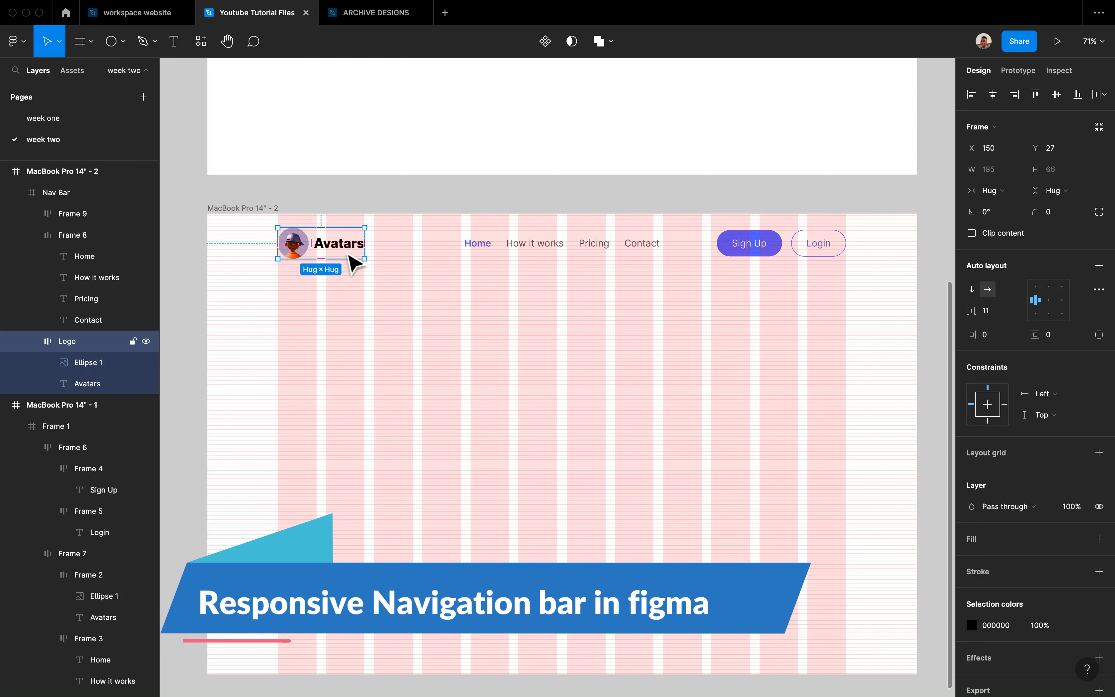
{"action": "left_click", "coordinate": [1058, 396]}
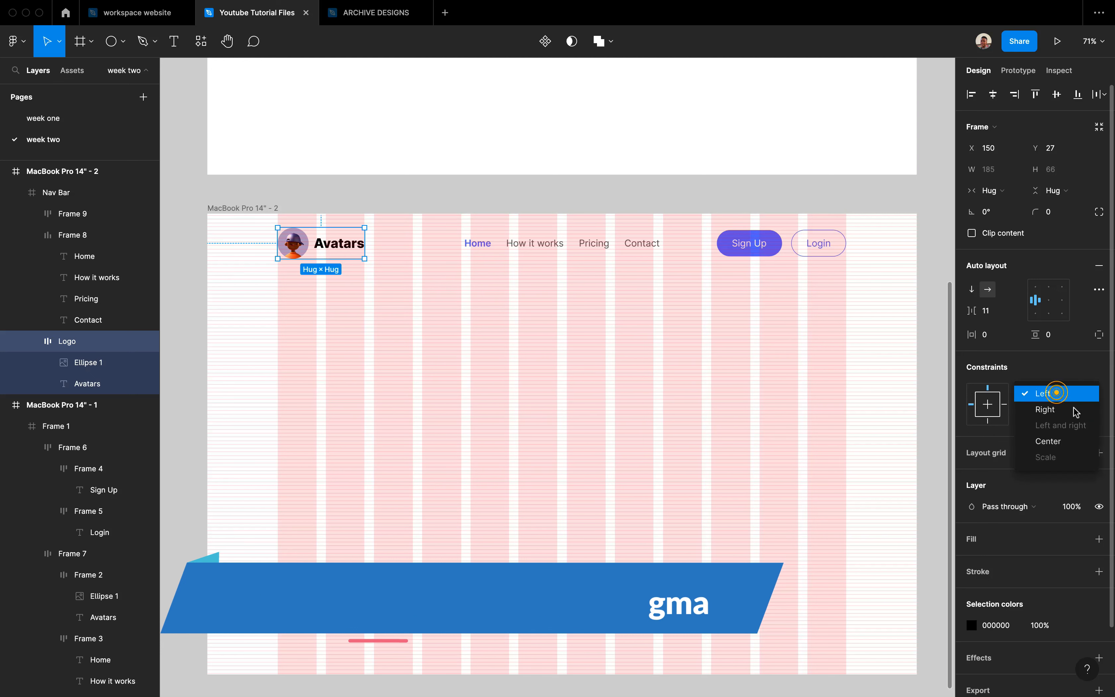
{"action": "left_click", "coordinate": [1060, 396]}
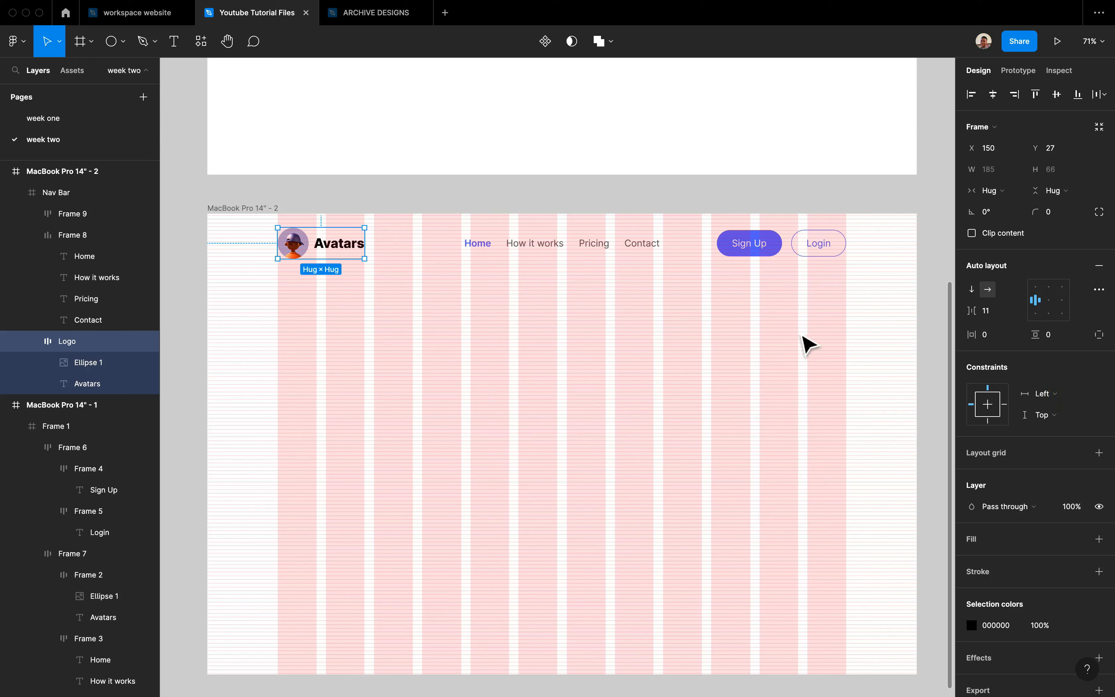
{"action": "left_click", "coordinate": [1048, 414]}
{"action": "left_click", "coordinate": [1055, 462]}
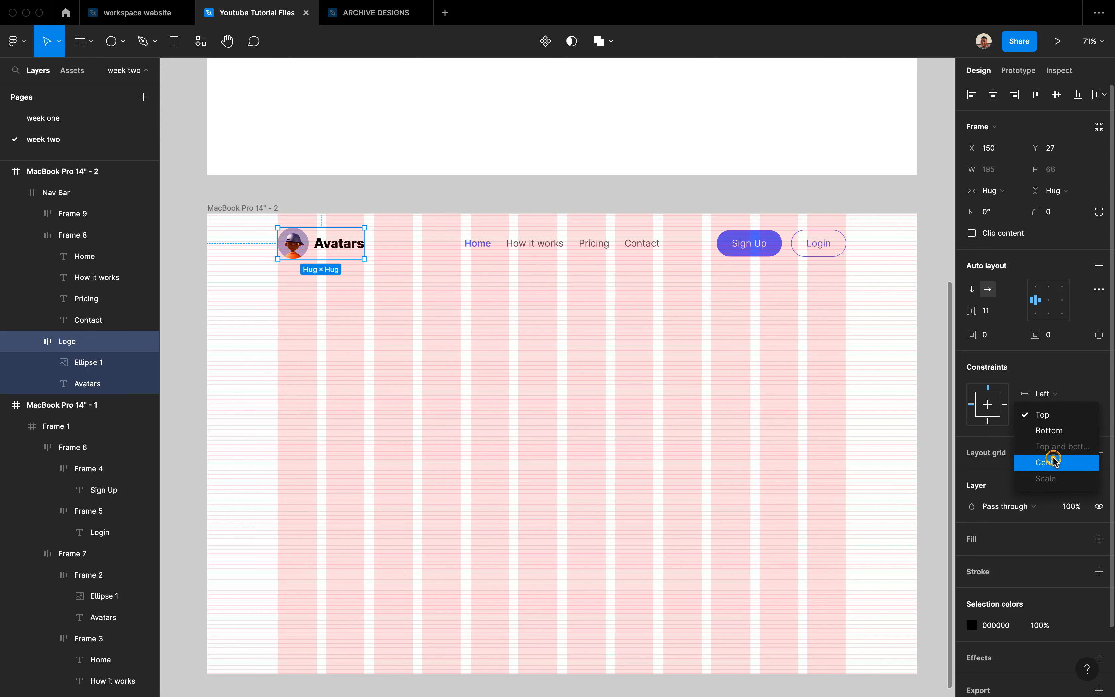
{"action": "scroll", "coordinate": [394, 245], "scroll_direction": "left", "scroll_amount": 2}
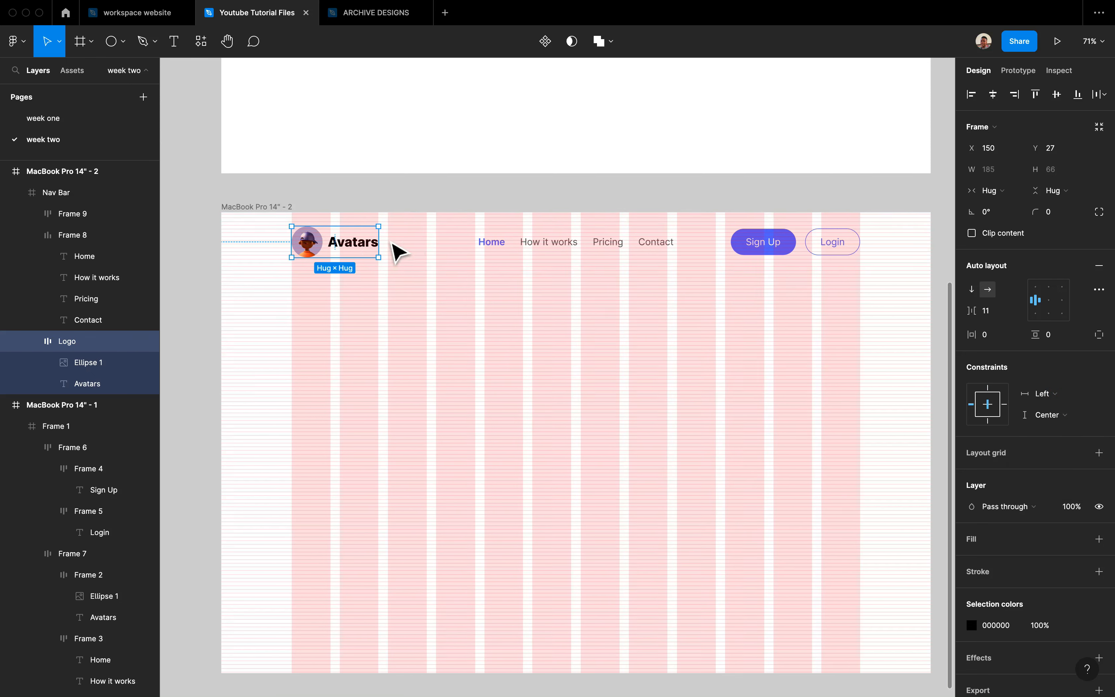
{"action": "left_click", "coordinate": [408, 207]}
{"action": "left_click", "coordinate": [361, 207]}
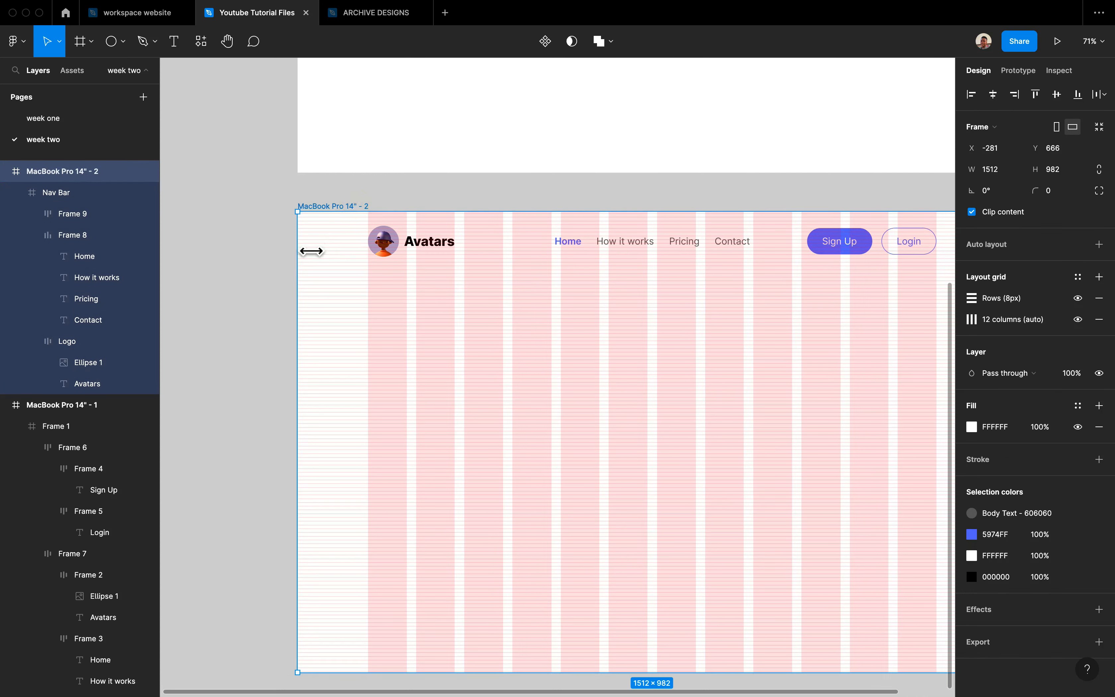
{"action": "left_click", "coordinate": [350, 242]}
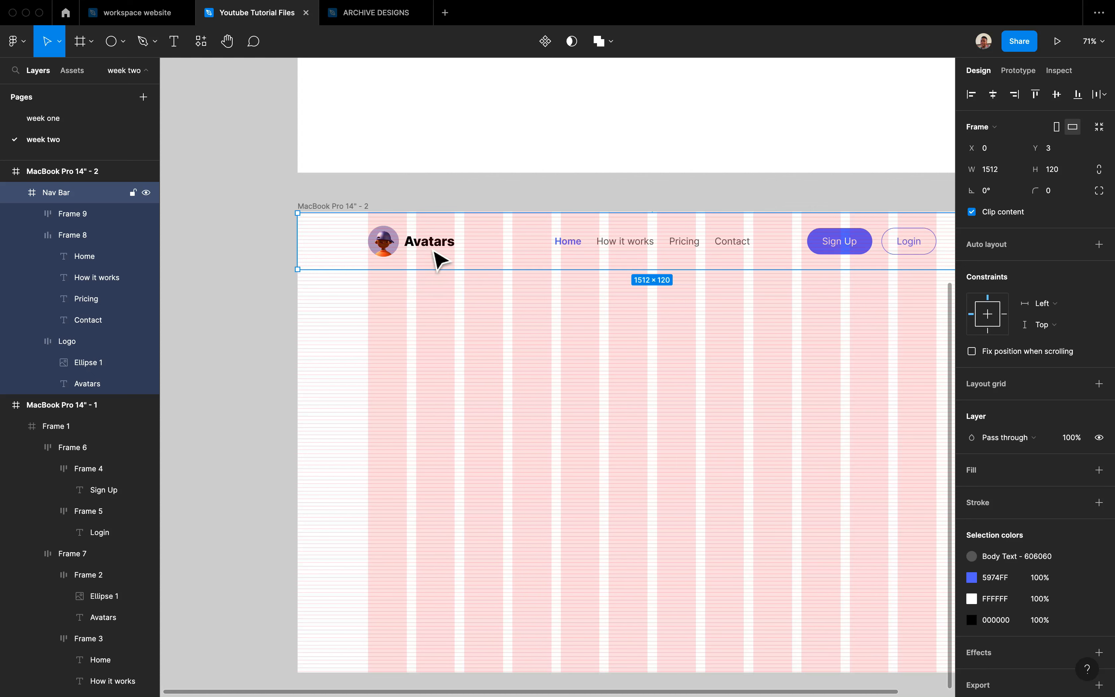
{"action": "scroll", "coordinate": [417, 249], "scroll_direction": "right", "scroll_amount": 2}
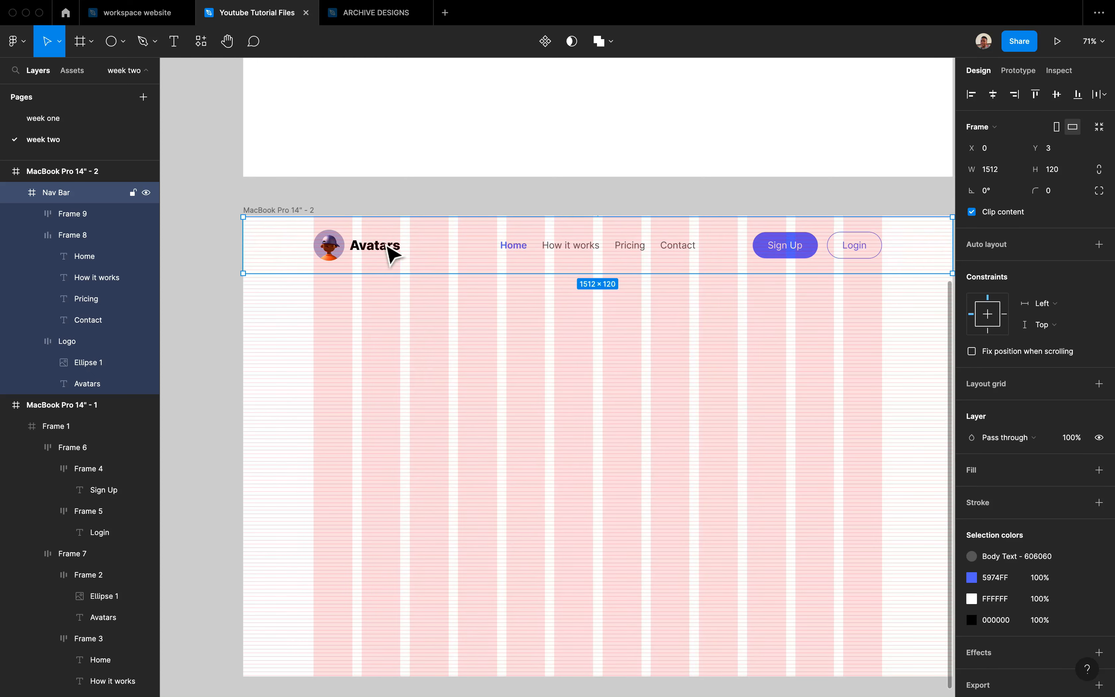
{"action": "scroll", "coordinate": [458, 286], "scroll_direction": "right", "scroll_amount": 5}
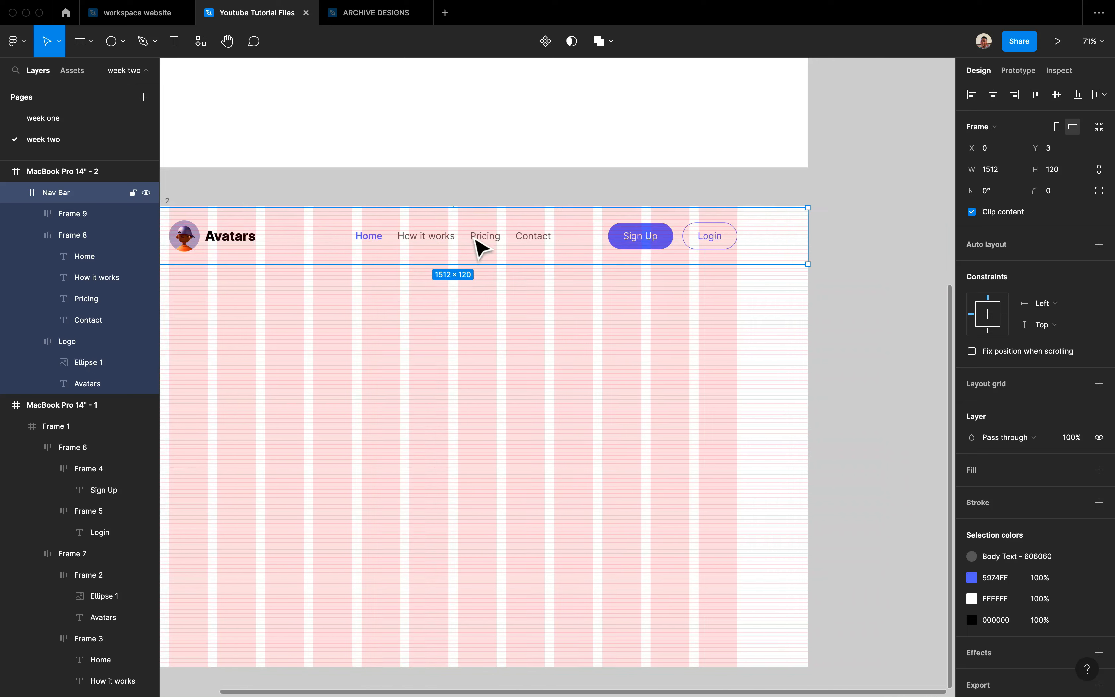
Step: Set both the horizontal and vertical constraints of the navigation links frame to Center
{"action": "left_click", "coordinate": [469, 232]}
{"action": "left_click", "coordinate": [1042, 393]}
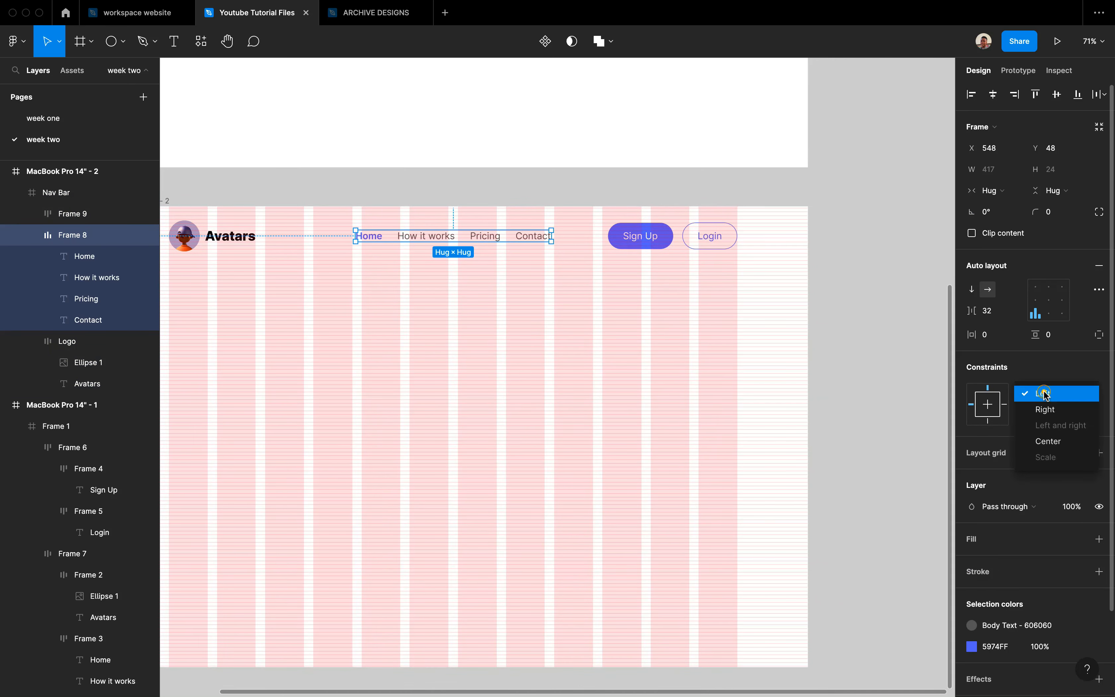
{"action": "left_click", "coordinate": [1056, 439]}
{"action": "left_click", "coordinate": [1065, 423]}
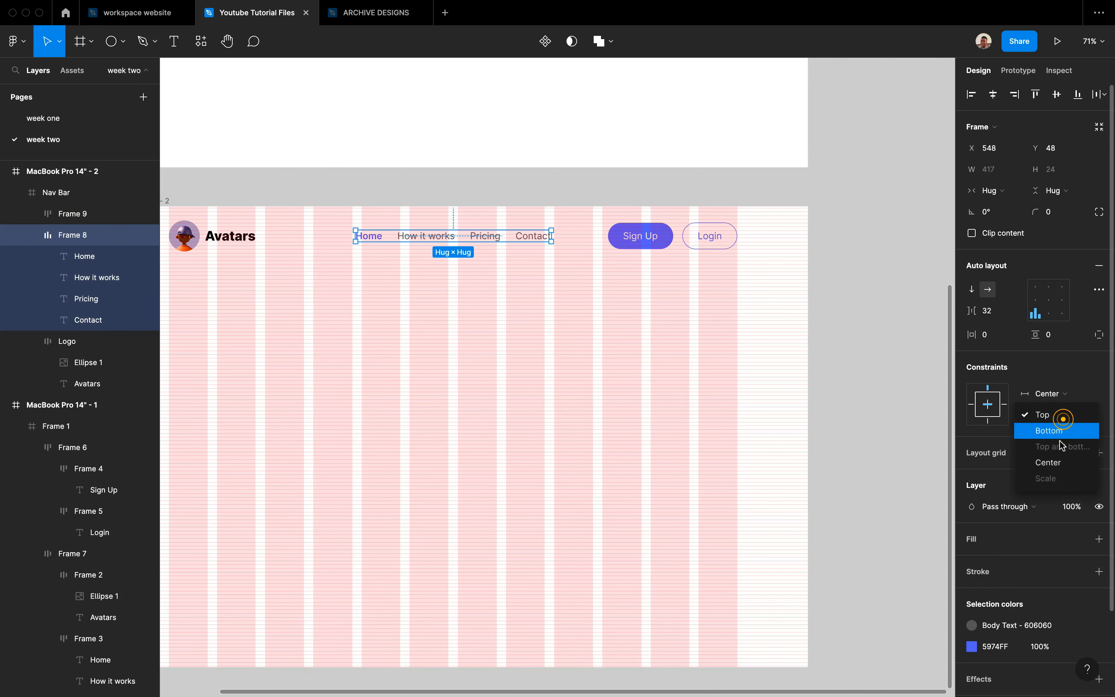
{"action": "left_click", "coordinate": [1056, 459]}
{"action": "scroll", "coordinate": [596, 352], "scroll_direction": "left", "scroll_amount": 2}
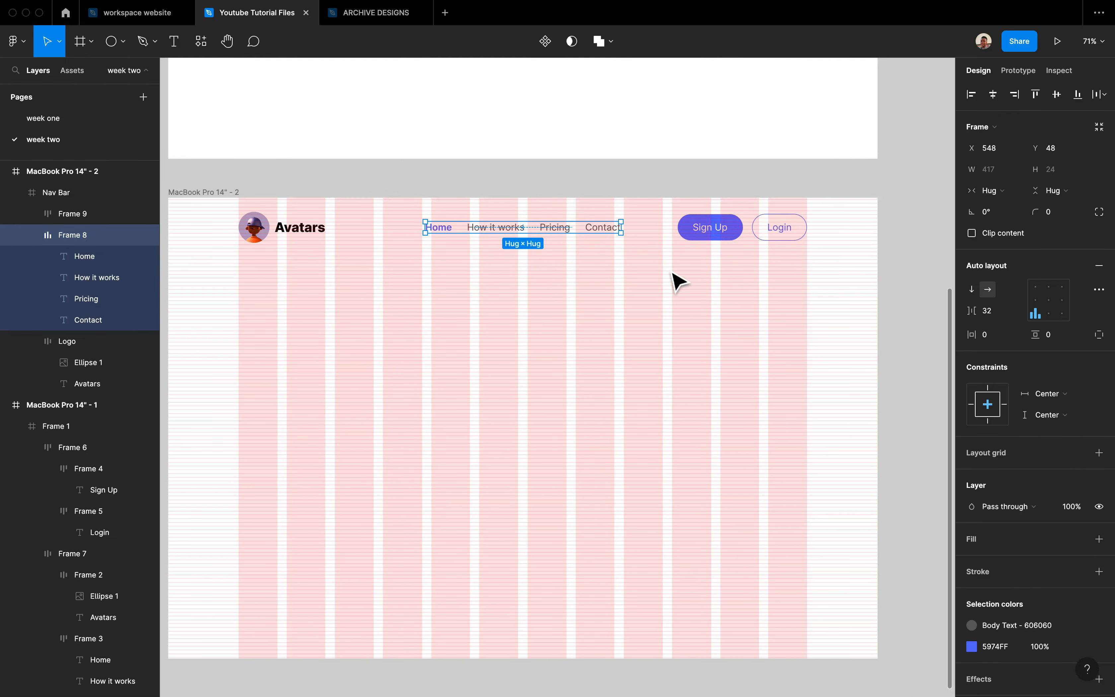
Step: Set the constraints of the Sign Up and Login buttons frame to Right horizontally and Center vertically
{"action": "left_click", "coordinate": [740, 240]}
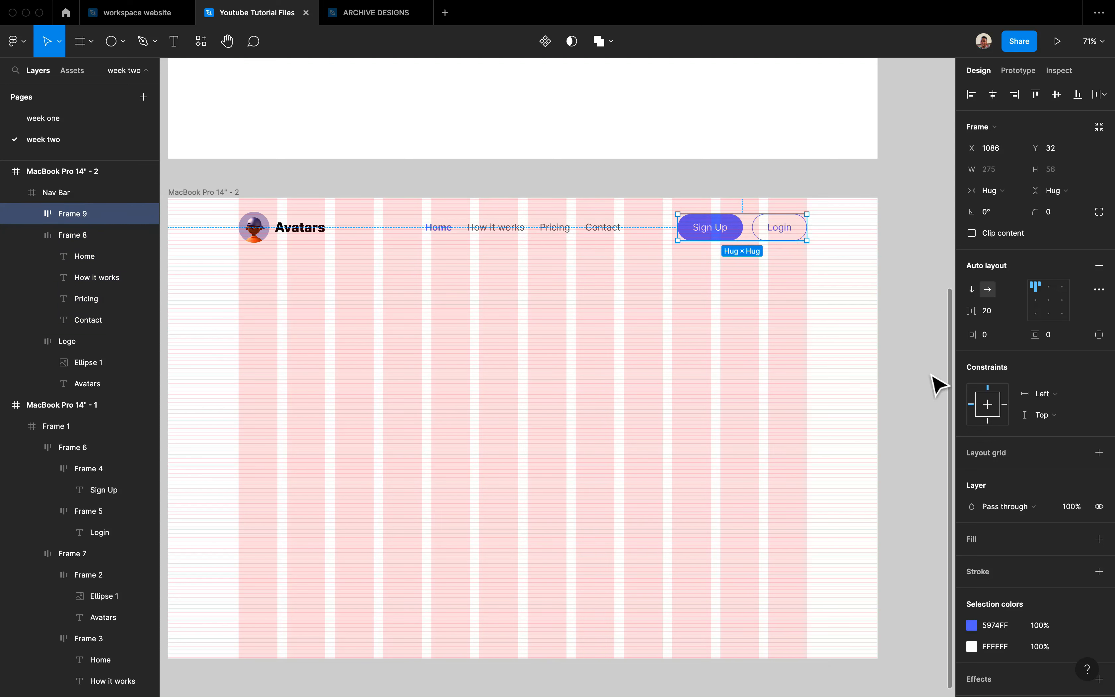
{"action": "left_click", "coordinate": [1046, 393]}
{"action": "left_click", "coordinate": [1050, 410]}
{"action": "left_click", "coordinate": [1059, 418]}
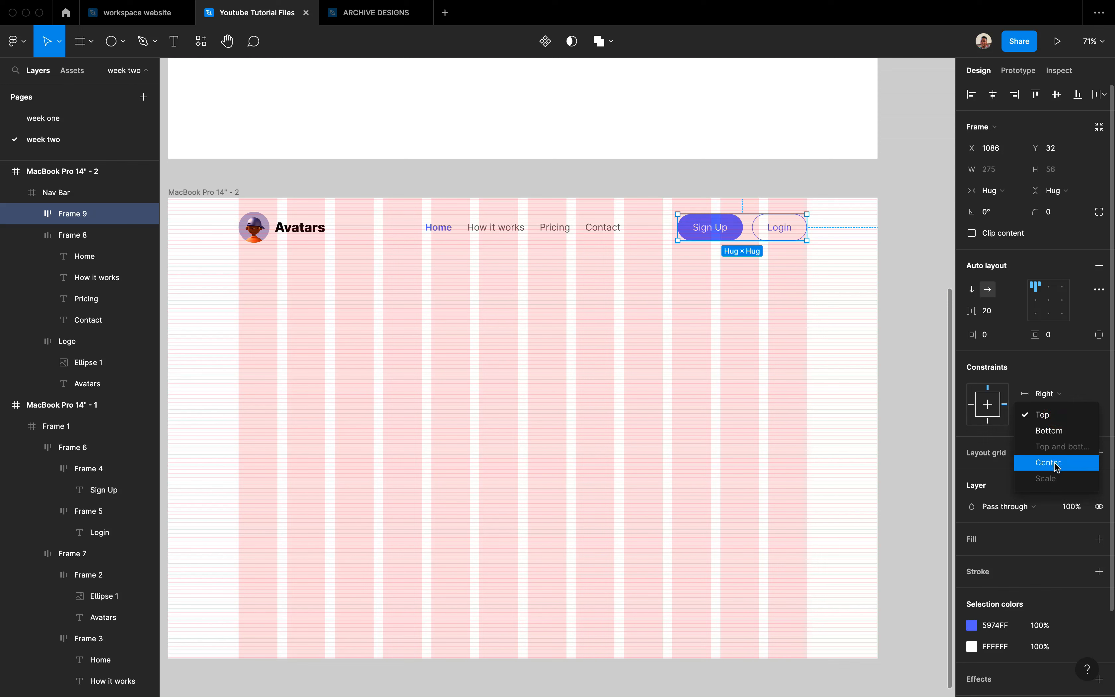
{"action": "left_click", "coordinate": [1055, 459]}
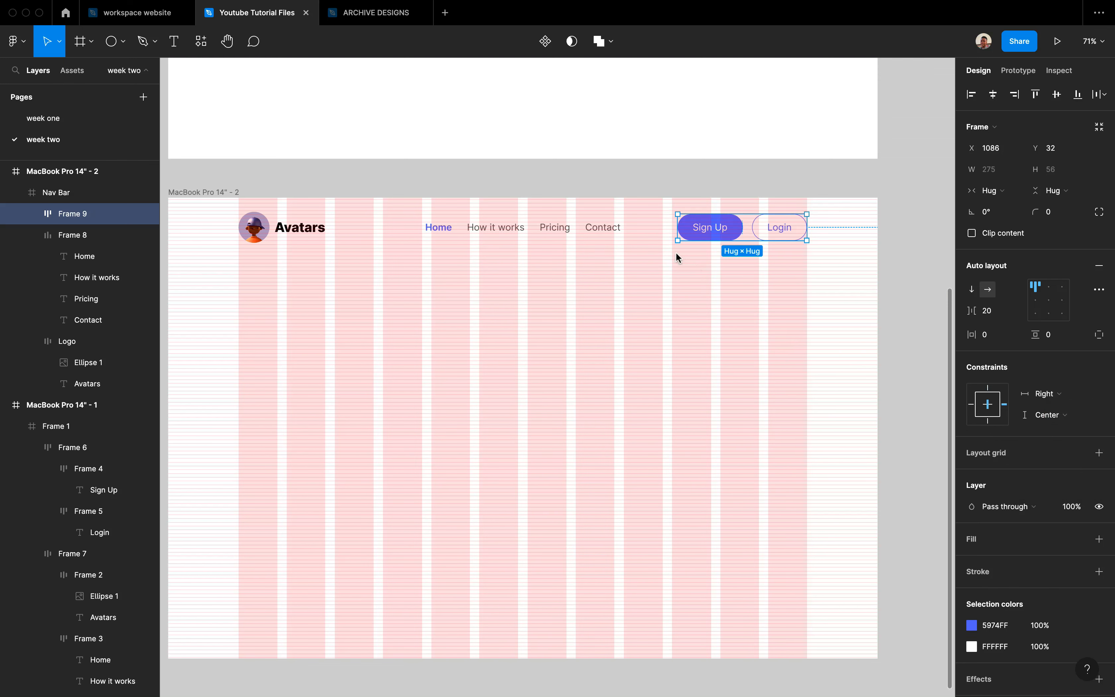
Step: Try narrowing the MacBook Pro 14" - 2 artboard from its right edge to test the constraints, and undo the resize
{"action": "left_click", "coordinate": [652, 254]}
{"action": "scroll", "coordinate": [789, 343], "scroll_direction": "down", "scroll_amount": 2}
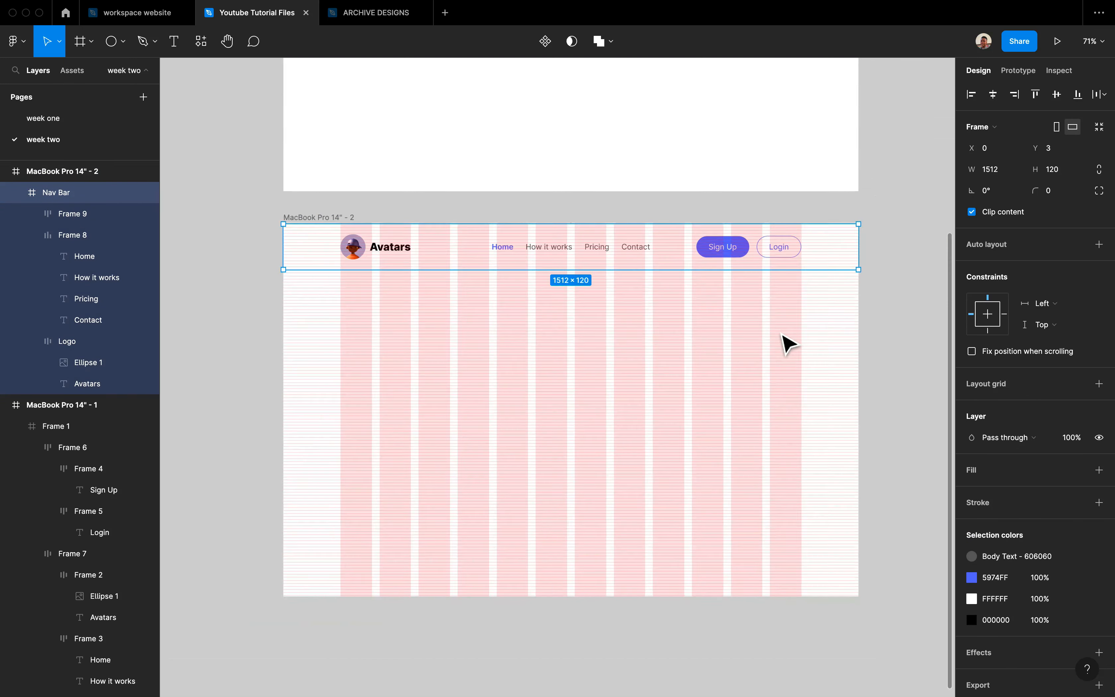
{"action": "scroll", "coordinate": [788, 343], "scroll_direction": "down", "scroll_amount": 1}
{"action": "left_click", "coordinate": [868, 302]}
{"action": "left_click", "coordinate": [615, 248]}
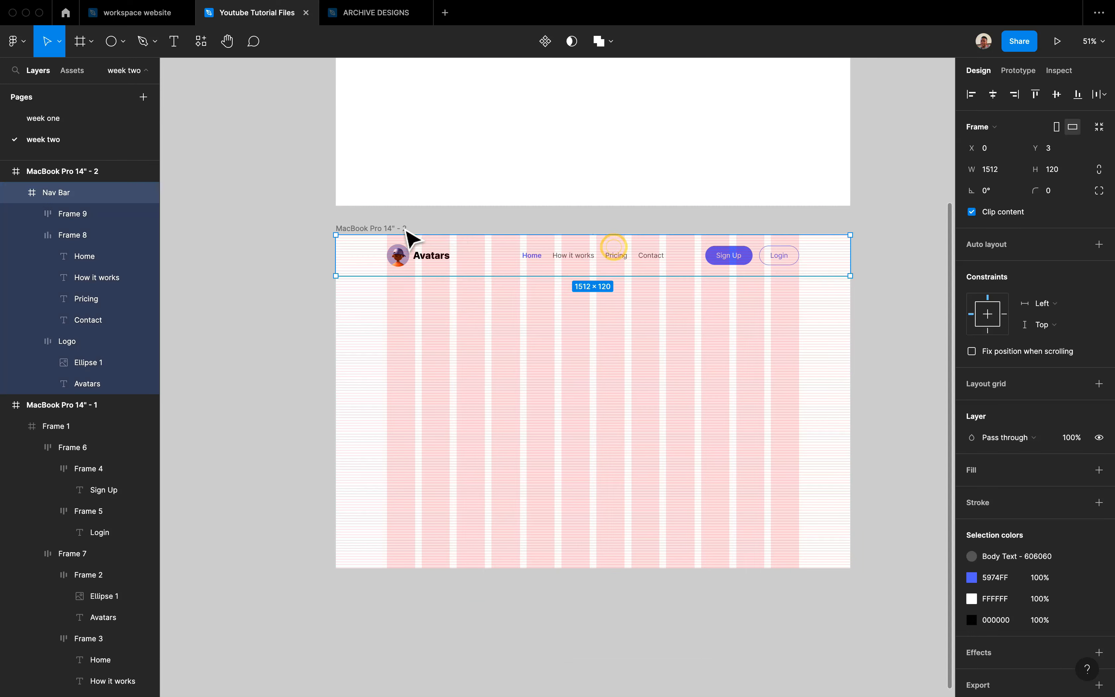
{"action": "left_click", "coordinate": [399, 226]}
{"action": "left_click_drag", "start_coordinate": [852, 338], "coordinate": [819, 339]}
{"action": "key", "text": "super+z"}
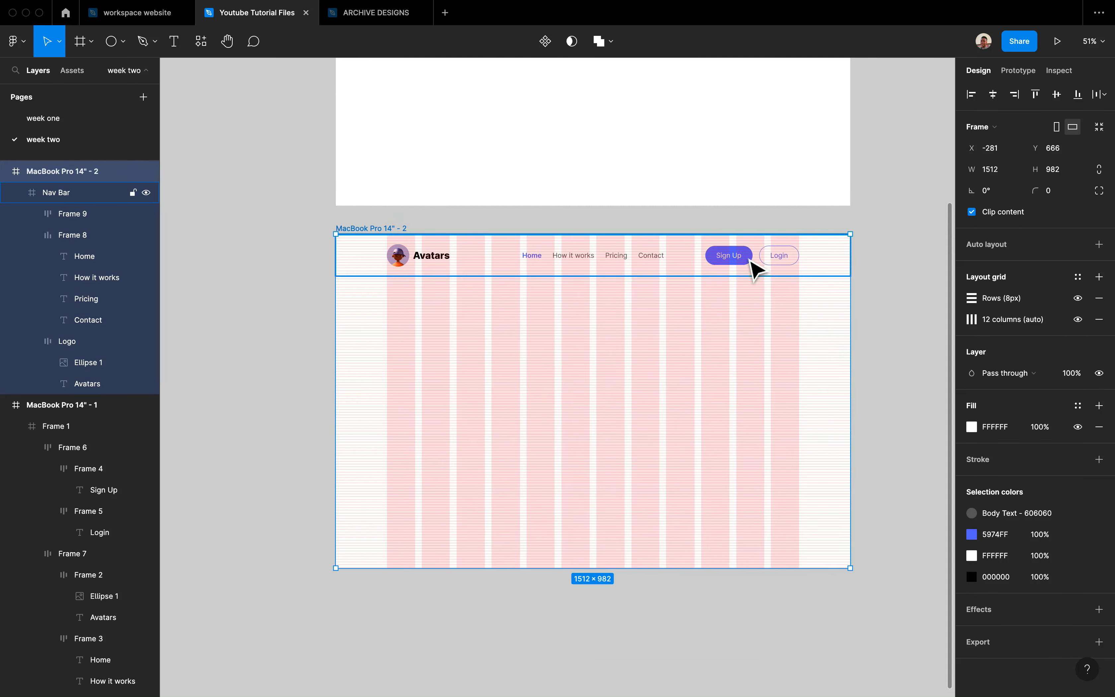
Step: Select the Nav Bar and collapse the layers of Nav Bar and MacBook Pro 14" - 1
{"action": "scroll", "coordinate": [752, 264], "scroll_direction": "up", "scroll_amount": 5}
{"action": "left_click", "coordinate": [771, 199]}
{"action": "scroll", "coordinate": [398, 251], "scroll_direction": "left", "scroll_amount": 2}
{"action": "left_click", "coordinate": [349, 255]}
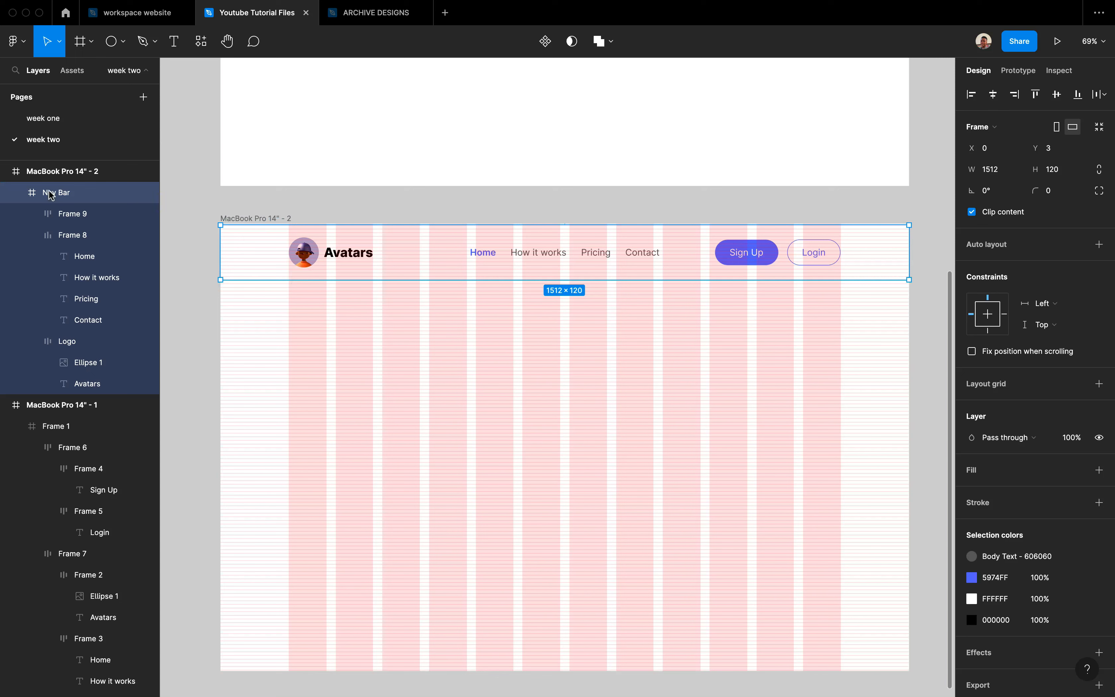
{"action": "left_click", "coordinate": [20, 192]}
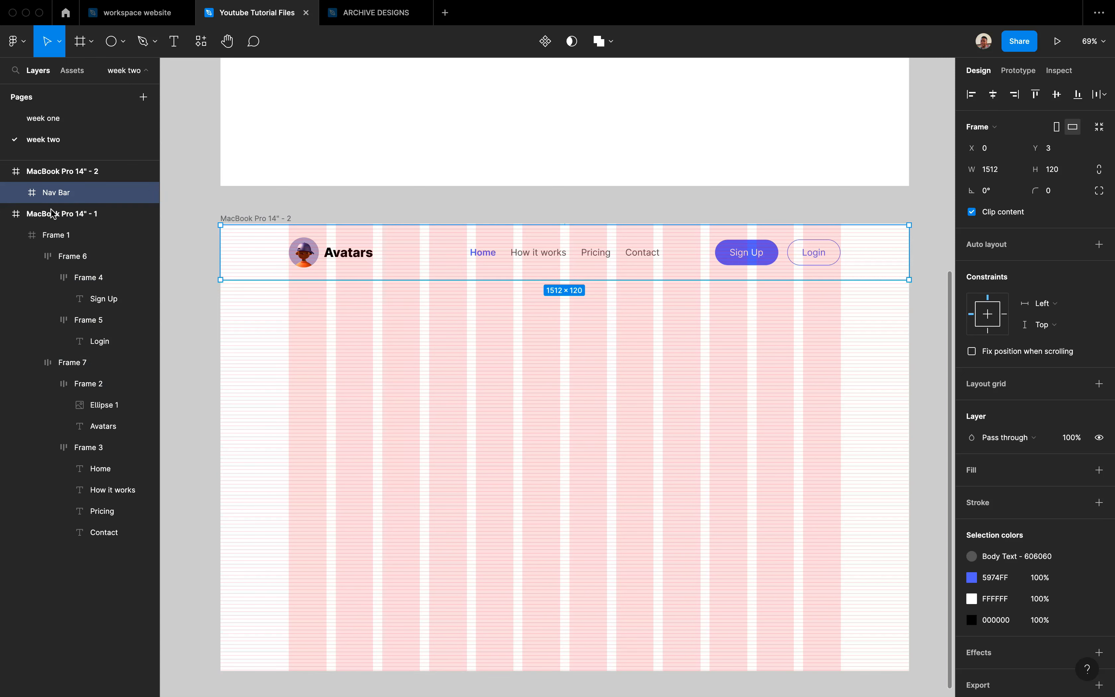
{"action": "left_click", "coordinate": [11, 213]}
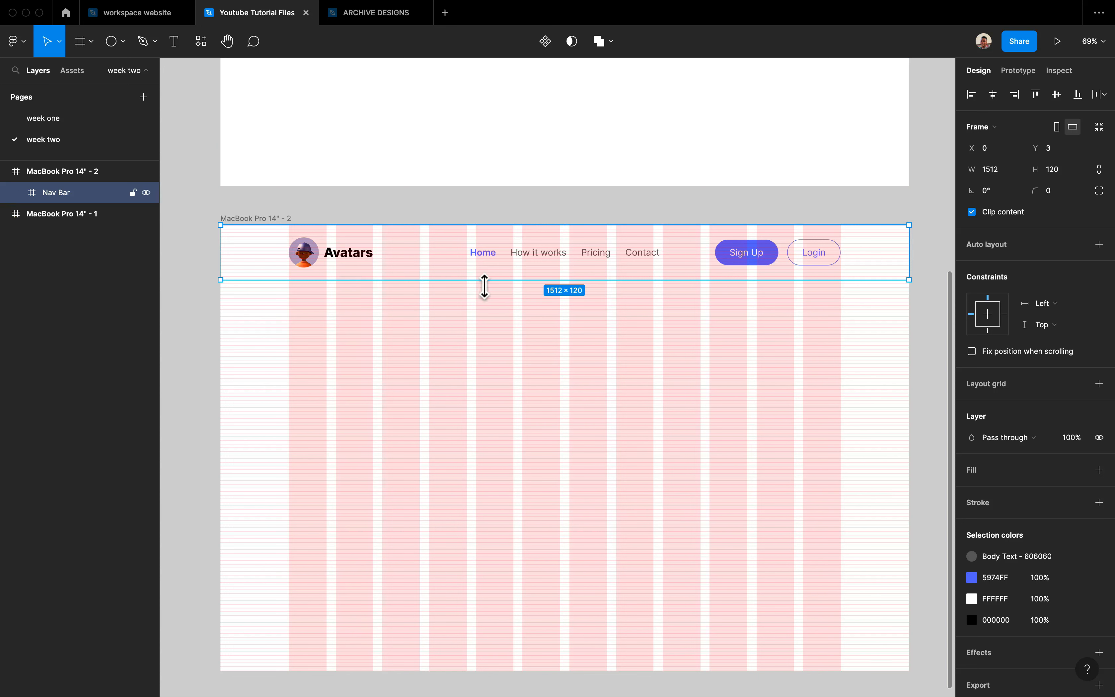
Step: Set the Nav Bar's constraints to Left and right horizontally and Center vertically
{"action": "left_click", "coordinate": [1059, 304]}
{"action": "left_click", "coordinate": [1065, 334]}
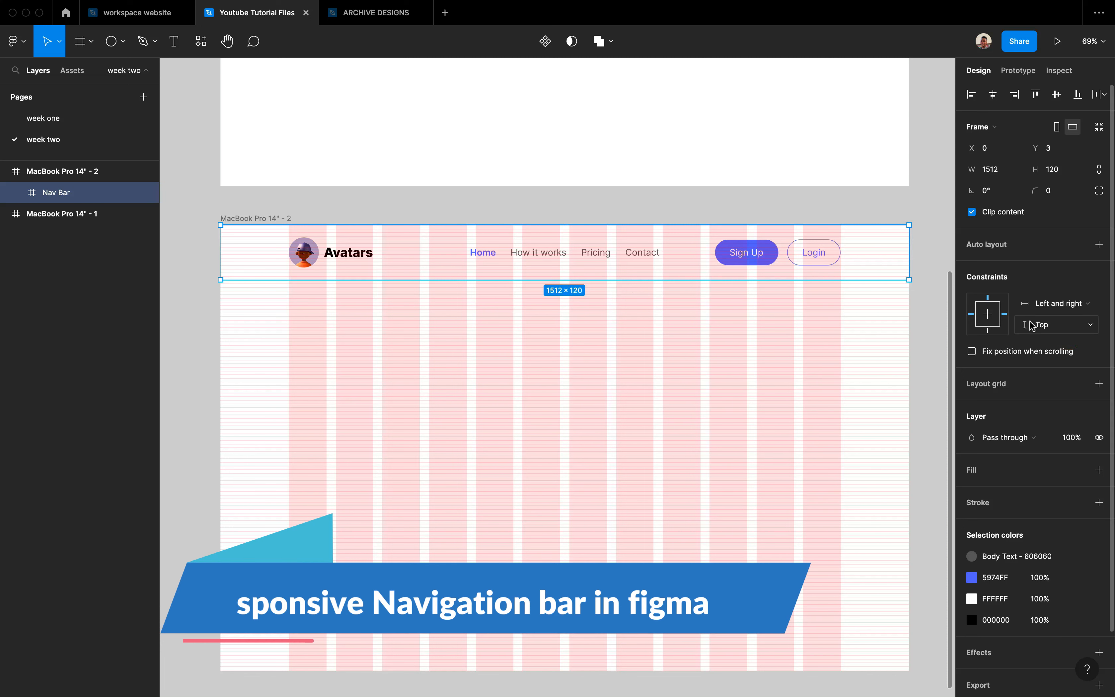
{"action": "left_click", "coordinate": [1055, 325]}
{"action": "left_click", "coordinate": [1047, 373]}
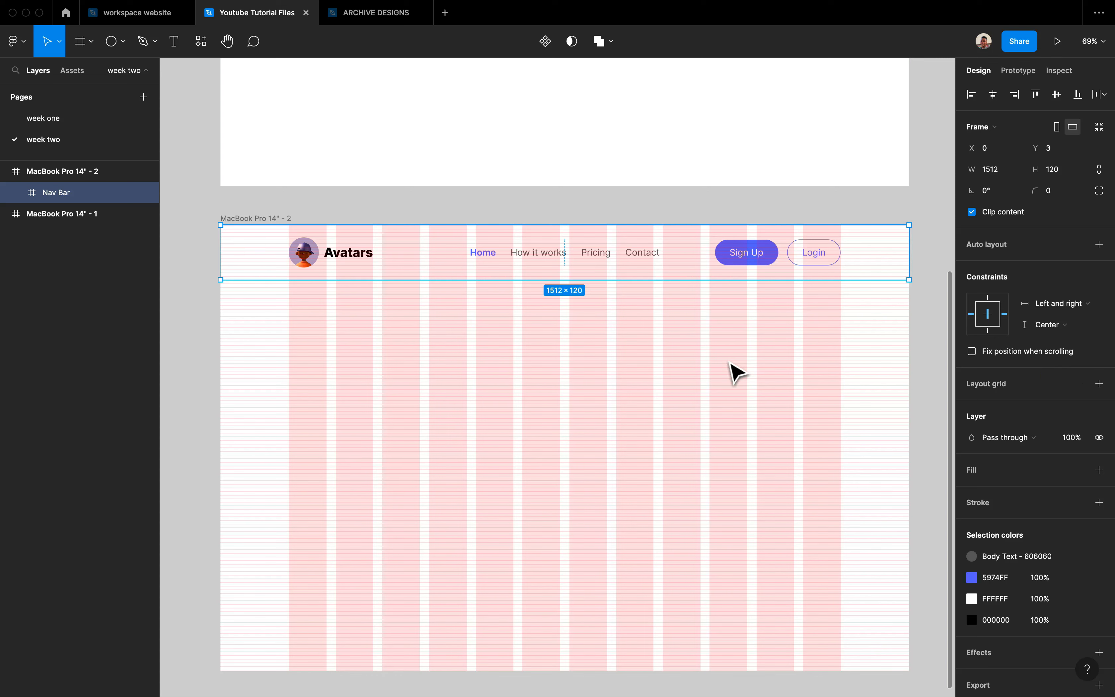
Step: Test the Nav Bar's responsiveness by widening the MacBook Pro 14" - 2 artboard to 1747, and resize it back to 1512
{"action": "right_click", "coordinate": [734, 373]}
{"action": "left_click", "coordinate": [274, 208]}
{"action": "left_click", "coordinate": [257, 216]}
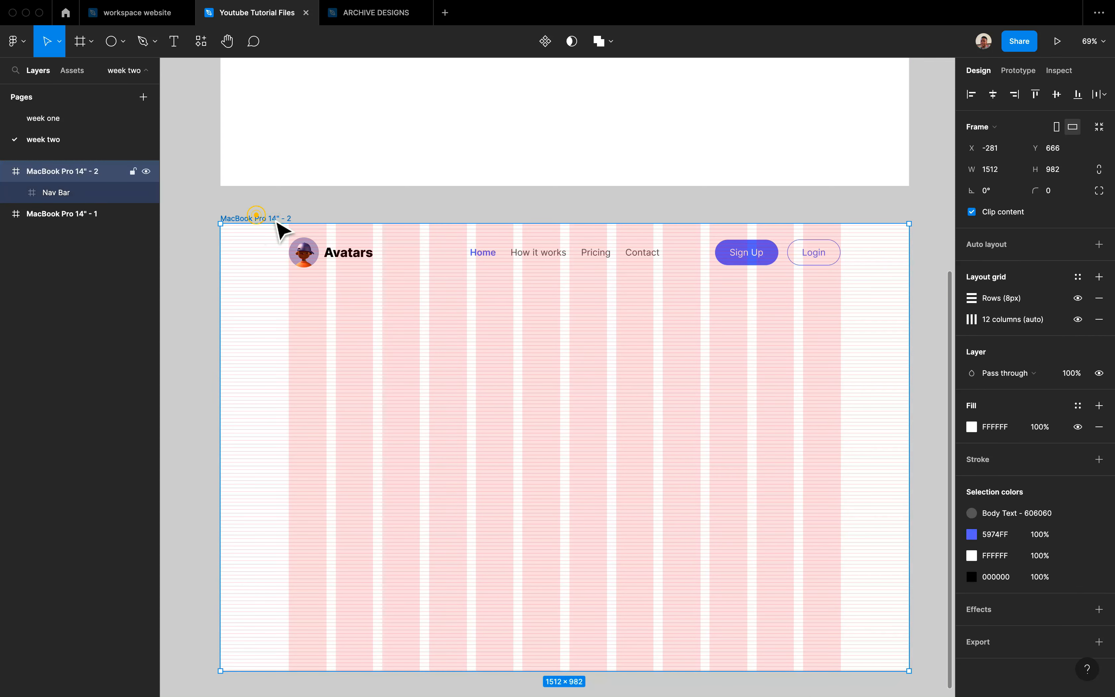
{"action": "scroll", "coordinate": [456, 284], "scroll_direction": "right", "scroll_amount": 2}
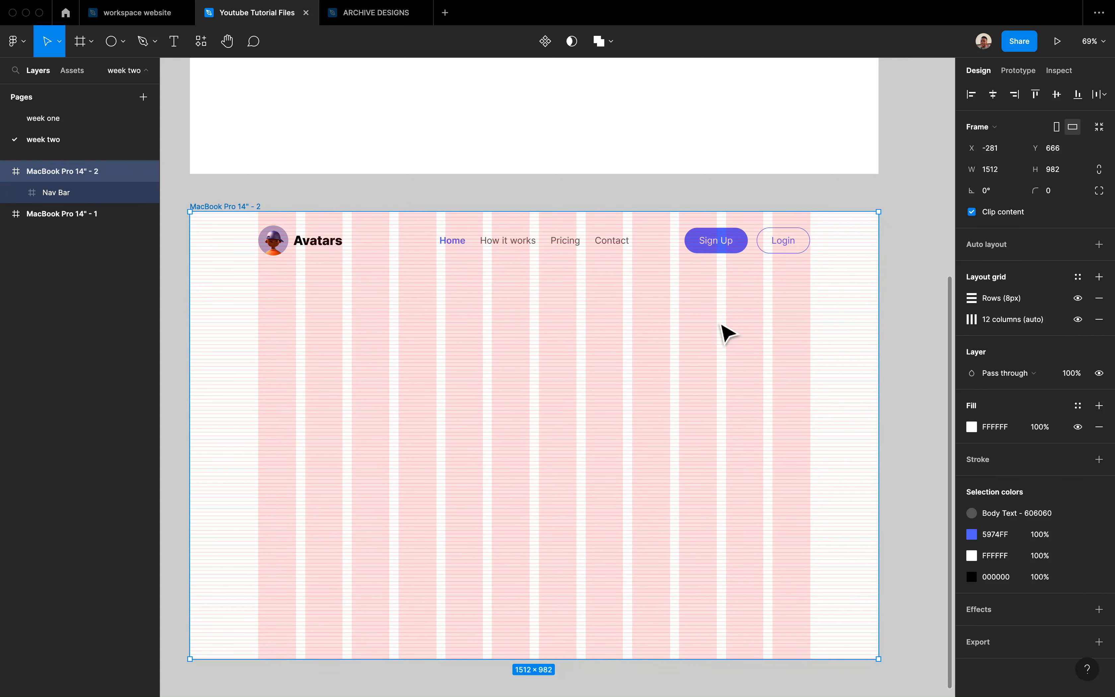
{"action": "scroll", "coordinate": [727, 332], "scroll_direction": "down", "scroll_amount": 3}
{"action": "left_click_drag", "start_coordinate": [868, 366], "coordinate": [956, 359]}
{"action": "scroll", "coordinate": [856, 346], "scroll_direction": "right", "scroll_amount": 2}
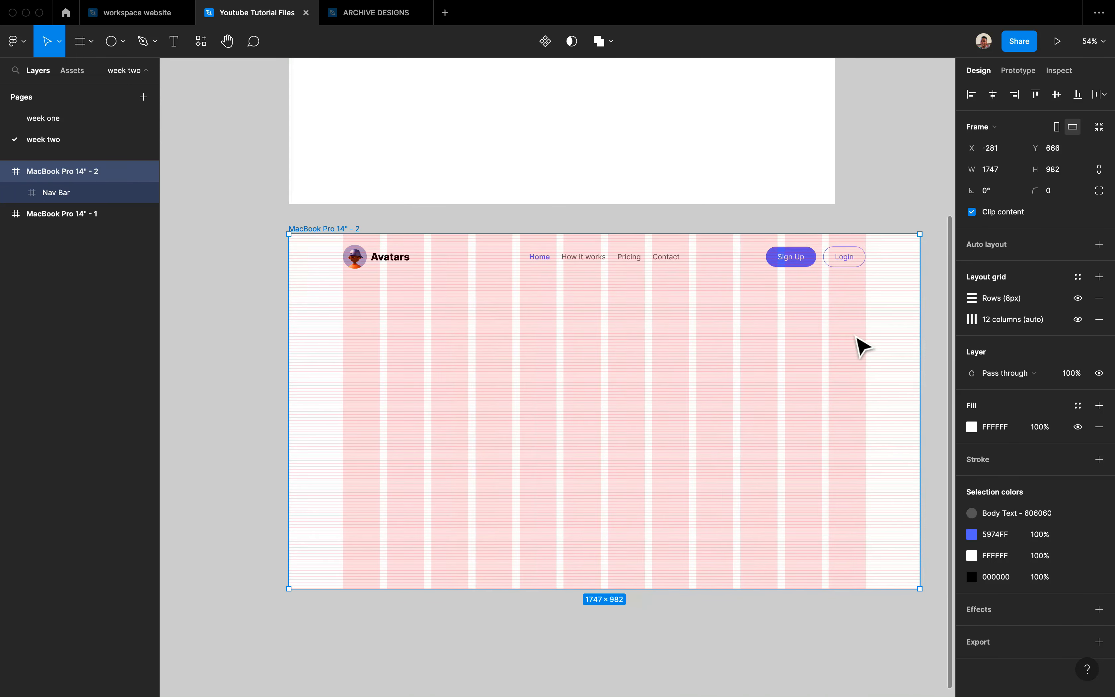
{"action": "mouse_move", "coordinate": [299, 314]}
{"action": "left_mouse_down"}
{"action": "mouse_move", "coordinate": [227, 313]}
{"action": "mouse_move", "coordinate": [295, 304]}
{"action": "left_mouse_up"}
{"action": "left_click_drag", "start_coordinate": [919, 358], "coordinate": [848, 355]}
{"action": "mouse_move", "coordinate": [297, 324]}
{"action": "left_mouse_down"}
{"action": "mouse_move", "coordinate": [212, 323]}
{"action": "mouse_move", "coordinate": [295, 332]}
{"action": "left_mouse_up"}
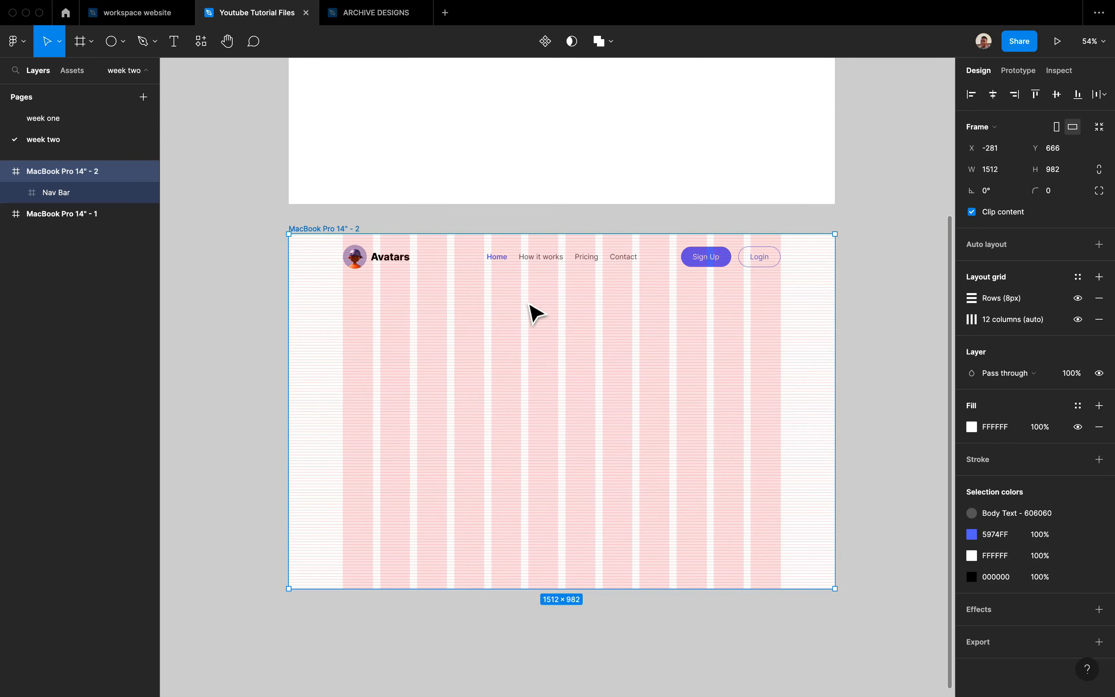
Step: Add a drop shadow effect to the Nav Bar and set its blur to 28
{"action": "scroll", "coordinate": [597, 343], "scroll_direction": "up", "scroll_amount": 5}
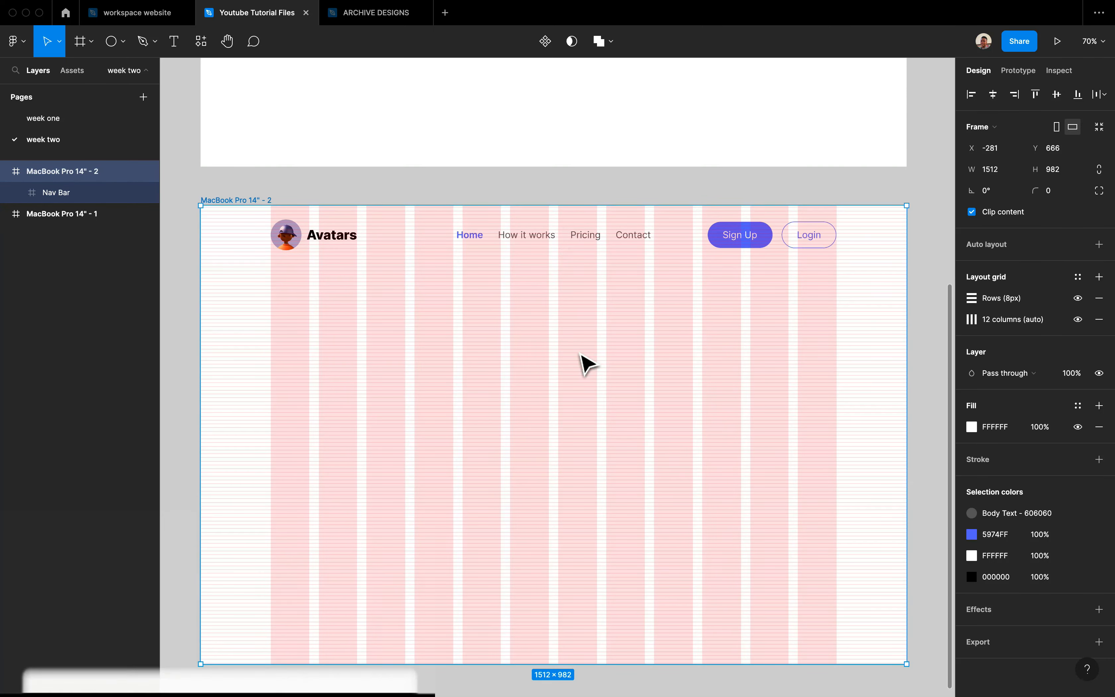
{"action": "scroll", "coordinate": [581, 354], "scroll_direction": "left", "scroll_amount": 1}
{"action": "scroll", "coordinate": [581, 355], "scroll_direction": "down", "scroll_amount": 1}
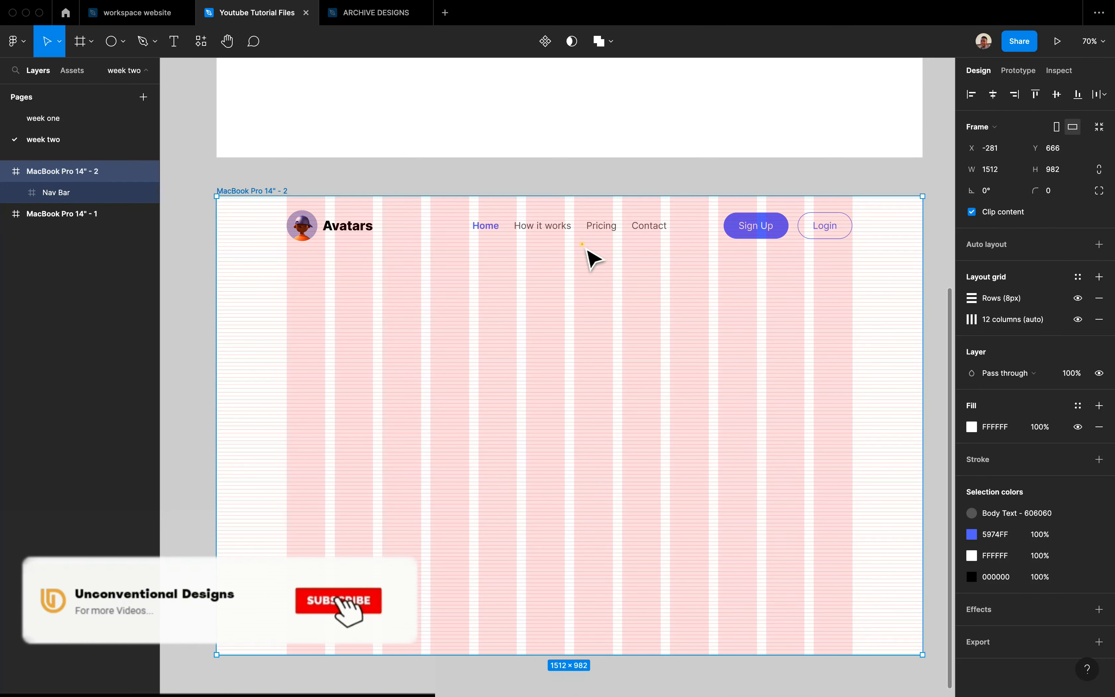
{"action": "left_click", "coordinate": [582, 245]}
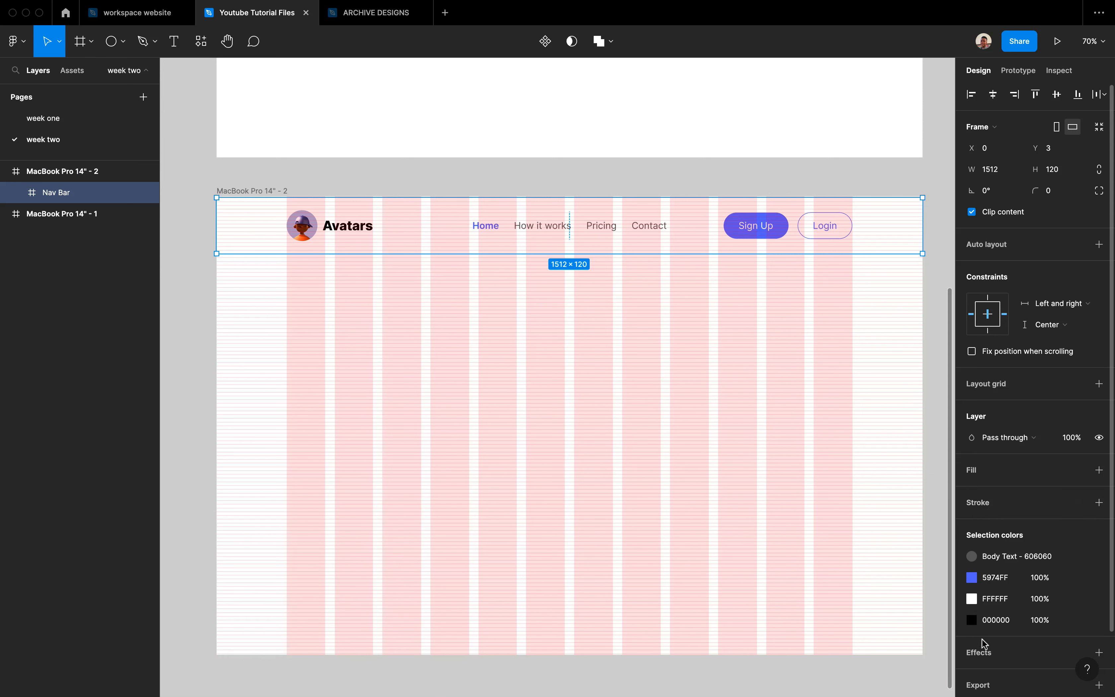
{"action": "scroll", "coordinate": [984, 641], "scroll_direction": "down", "scroll_amount": 2}
{"action": "left_click", "coordinate": [977, 586]}
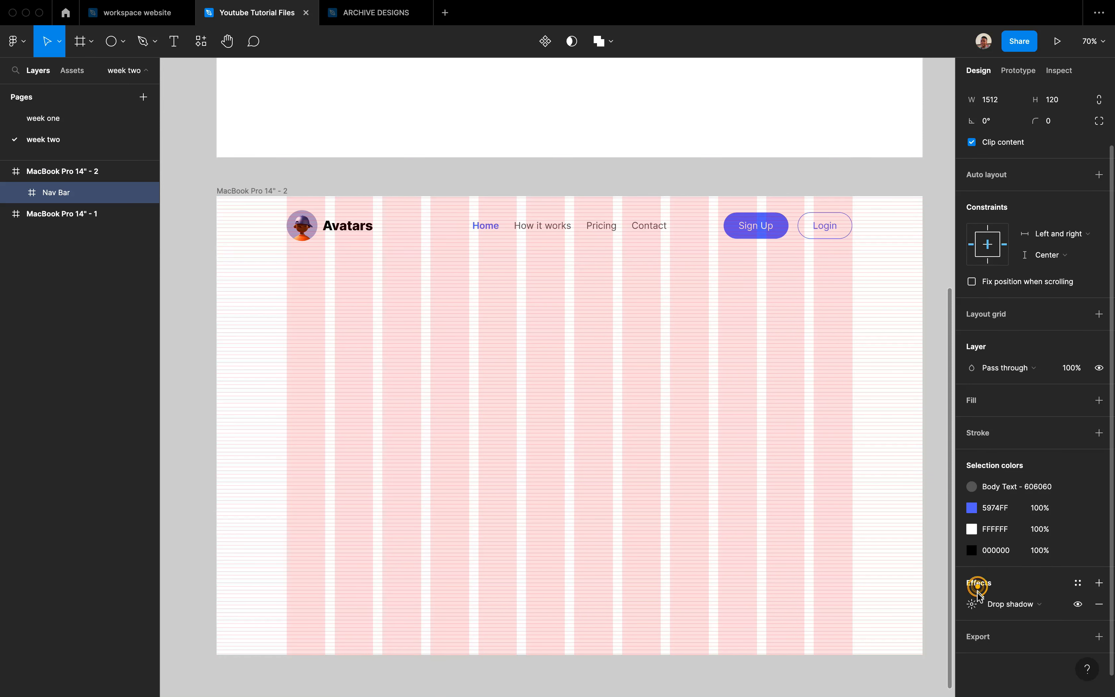
{"action": "left_click", "coordinate": [972, 603]}
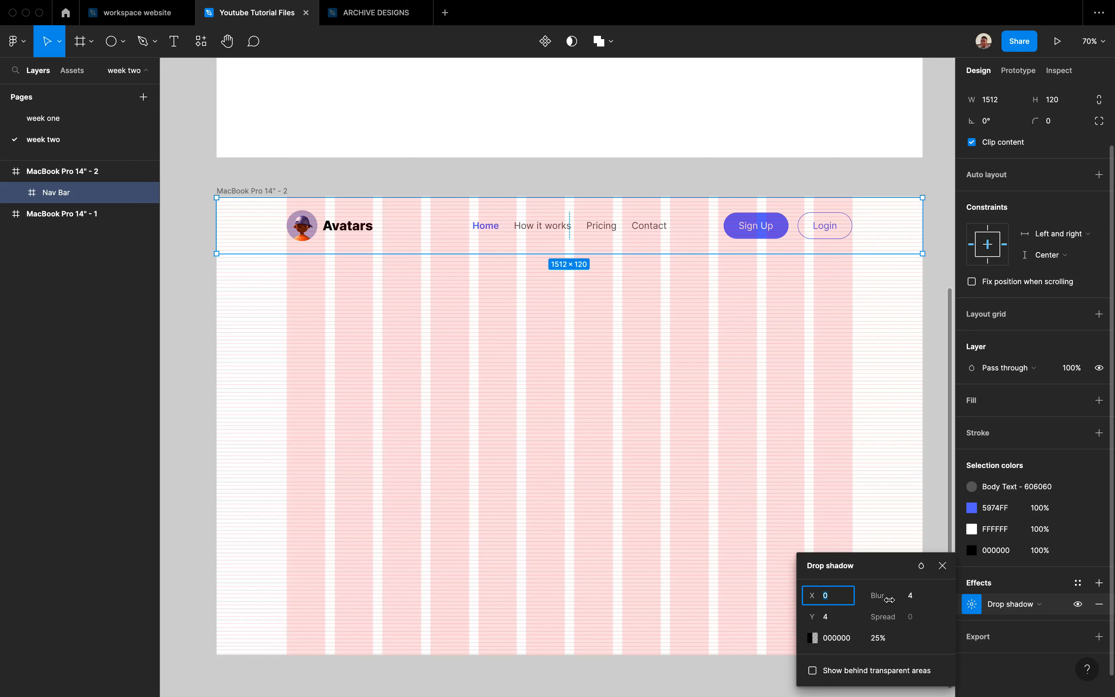
{"action": "left_click", "coordinate": [888, 599]}
{"action": "type", "text": "2"}
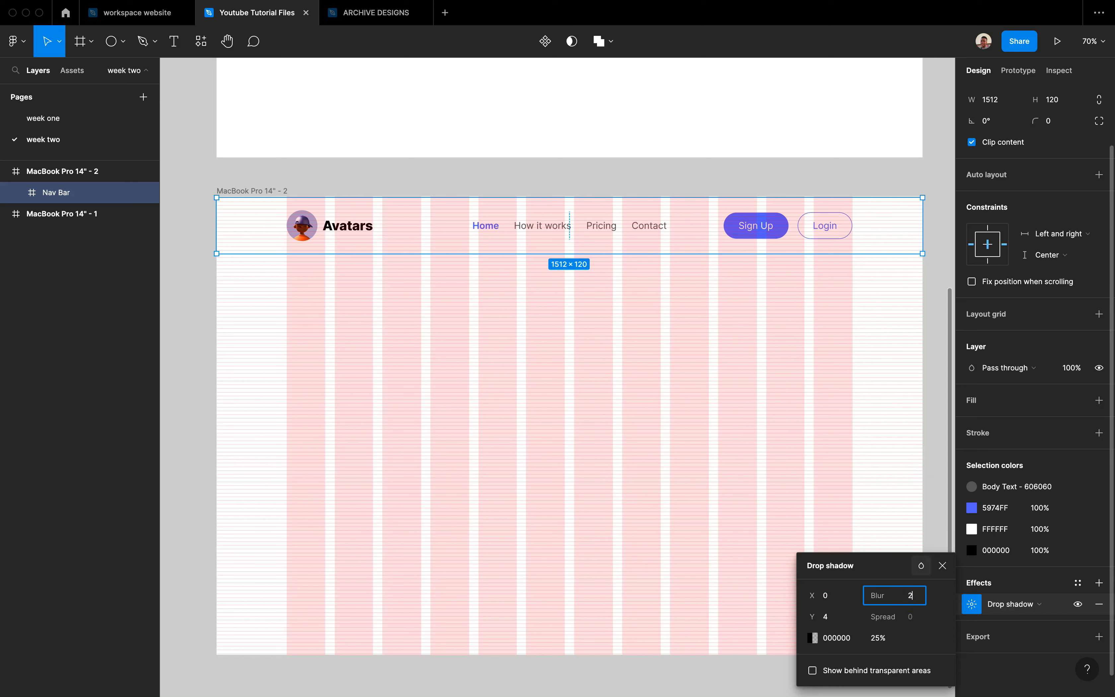
{"action": "key", "text": "Return"}
{"action": "left_click", "coordinate": [666, 474]}
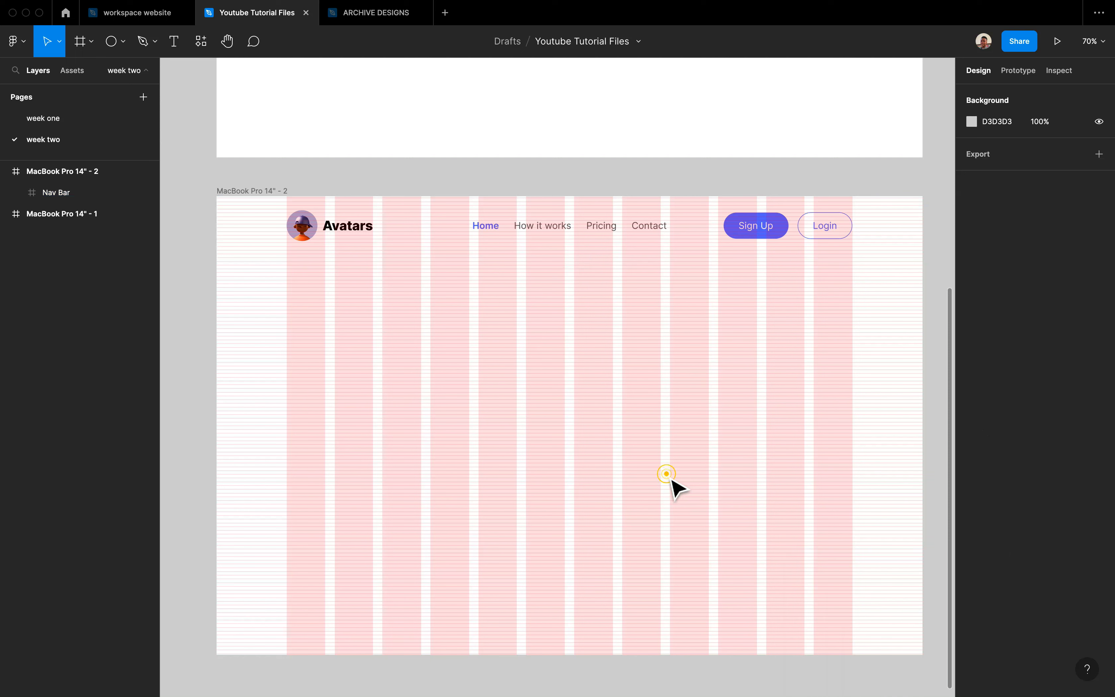
Step: Set the opacity of the Nav Bar's drop shadow color to 12%
{"action": "left_click", "coordinate": [570, 224]}
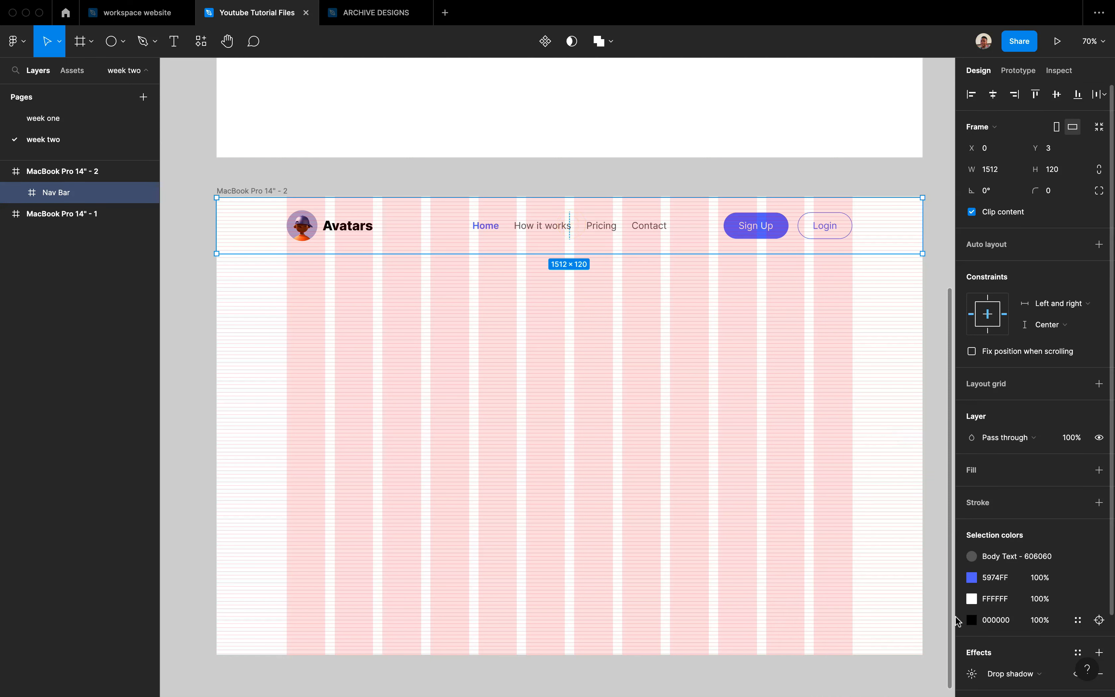
{"action": "scroll", "coordinate": [1013, 607], "scroll_direction": "down", "scroll_amount": 1}
{"action": "scroll", "coordinate": [1013, 607], "scroll_direction": "down", "scroll_amount": 2}
{"action": "left_click", "coordinate": [972, 580]}
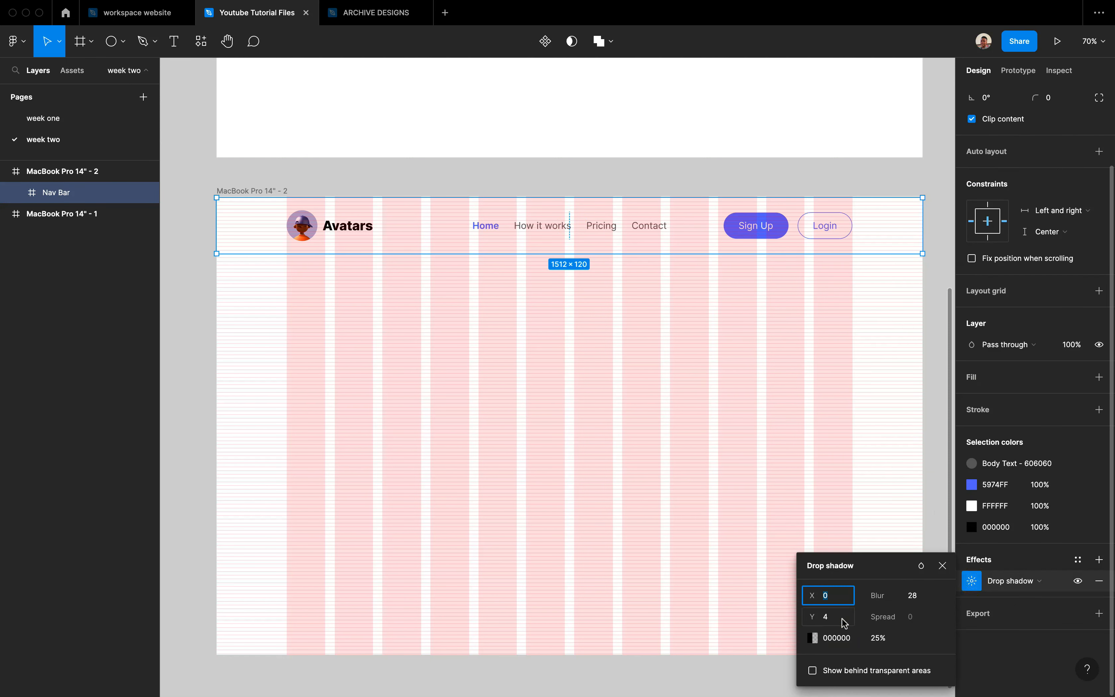
{"action": "left_click", "coordinate": [877, 638]}
{"action": "type", "text": "12"}
{"action": "key", "text": "Return"}
{"action": "left_click", "coordinate": [685, 428]}
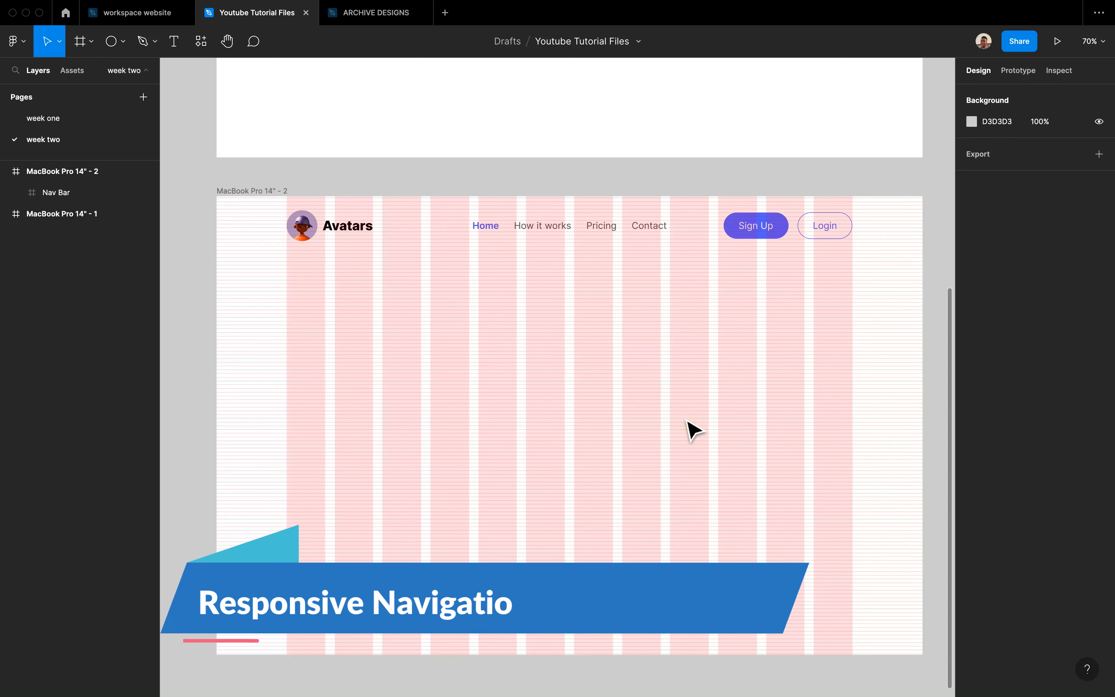
Step: Add a white FFFFFF fill to the Nav Bar frame
{"action": "left_click", "coordinate": [550, 248]}
{"action": "left_click", "coordinate": [974, 472]}
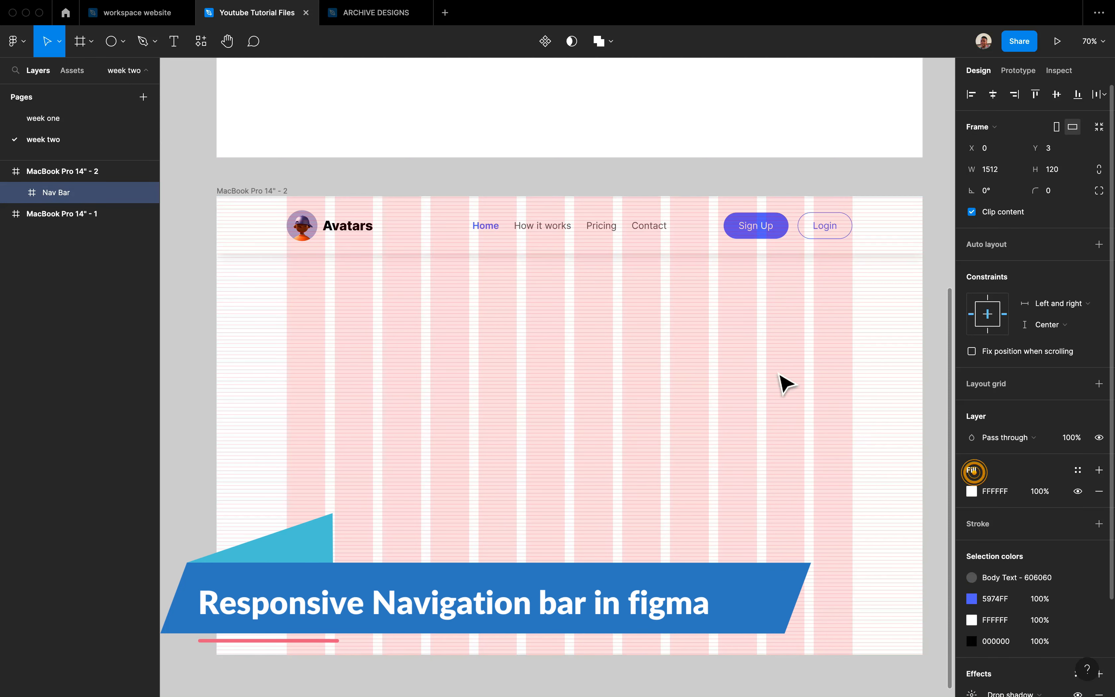
{"action": "left_click", "coordinate": [750, 357]}
Step: Change the Nav Bar's drop shadow color to gray 787878 at 12% opacity
{"action": "left_click", "coordinate": [707, 246]}
{"action": "scroll", "coordinate": [1015, 619], "scroll_direction": "down", "scroll_amount": 3}
{"action": "left_click", "coordinate": [972, 580]}
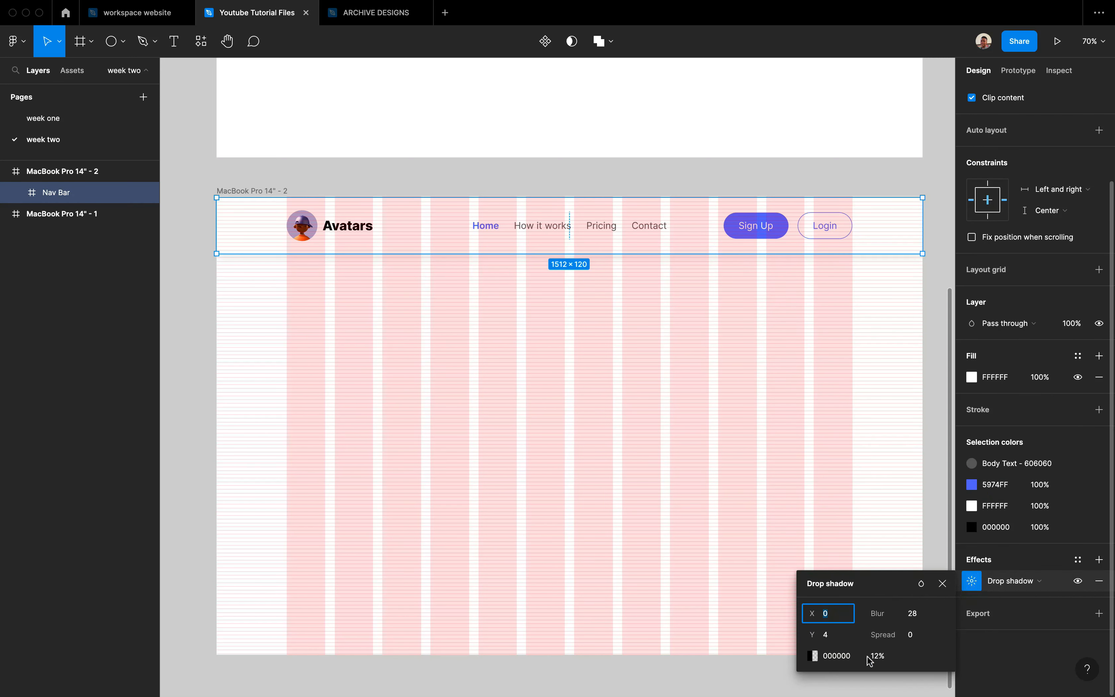
{"action": "left_click", "coordinate": [811, 656]}
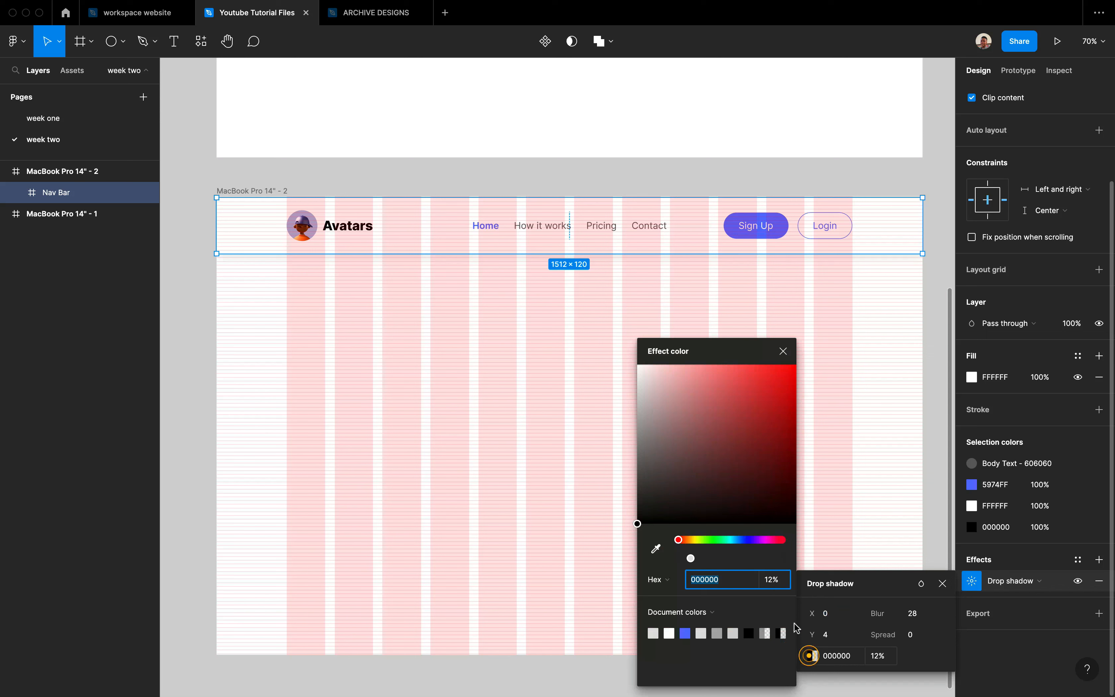
{"action": "left_click_drag", "start_coordinate": [652, 485], "coordinate": [638, 456]}
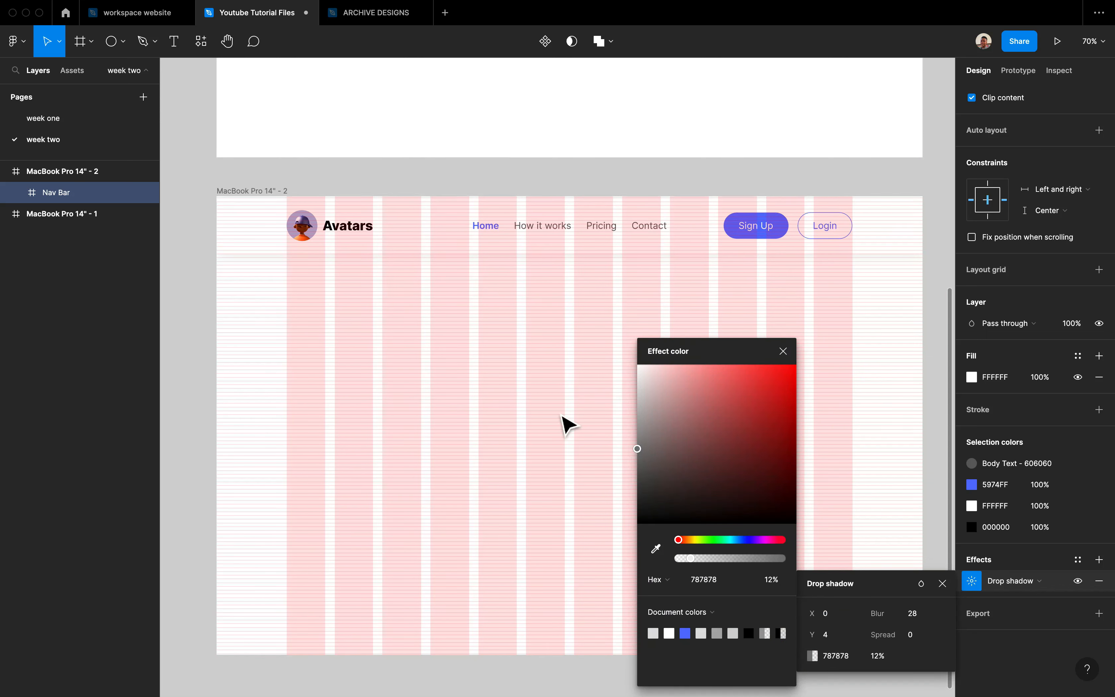
{"action": "left_click", "coordinate": [547, 403]}
Step: Hide the rows and columns layout grids of the MacBook Pro 14" - 2 artboard
{"action": "scroll", "coordinate": [507, 359], "scroll_direction": "right", "scroll_amount": 1}
{"action": "left_click", "coordinate": [247, 197]}
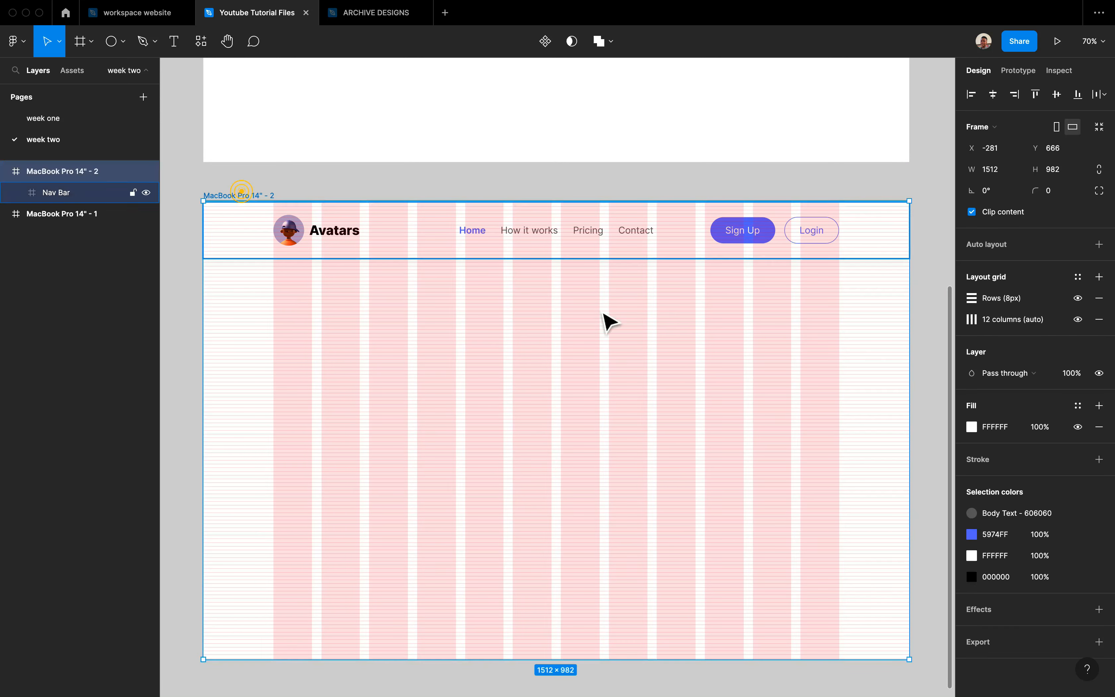
{"action": "left_click", "coordinate": [1076, 300]}
{"action": "left_click", "coordinate": [1076, 319]}
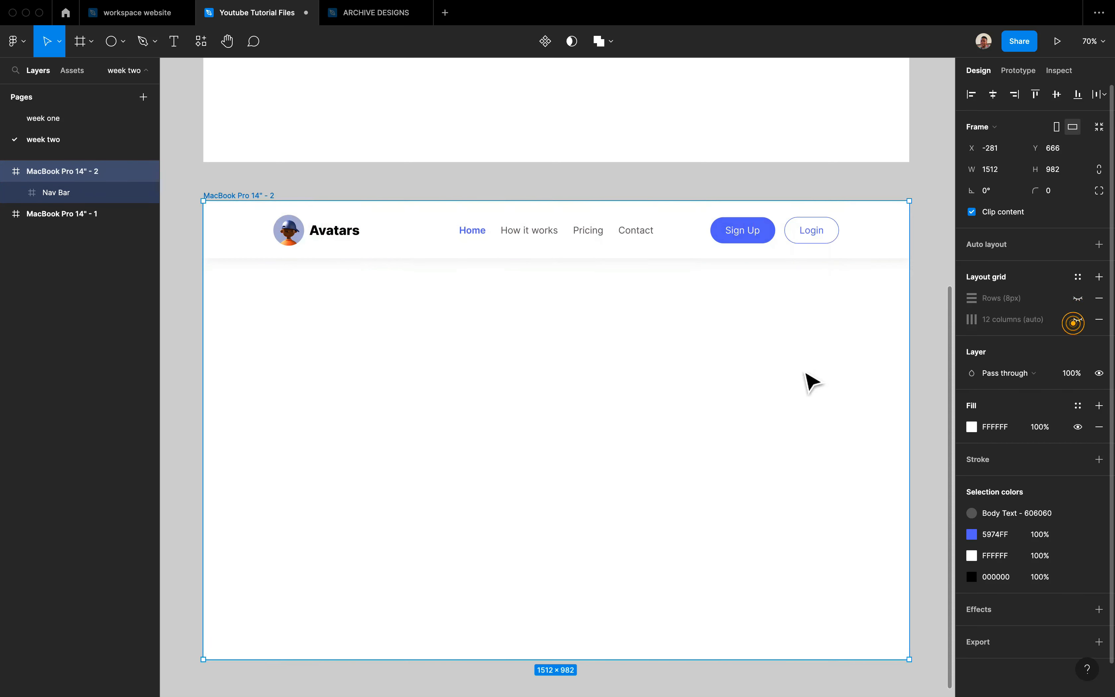
{"action": "left_click", "coordinate": [806, 381]}
{"action": "scroll", "coordinate": [572, 222], "scroll_direction": "left", "scroll_amount": 1}
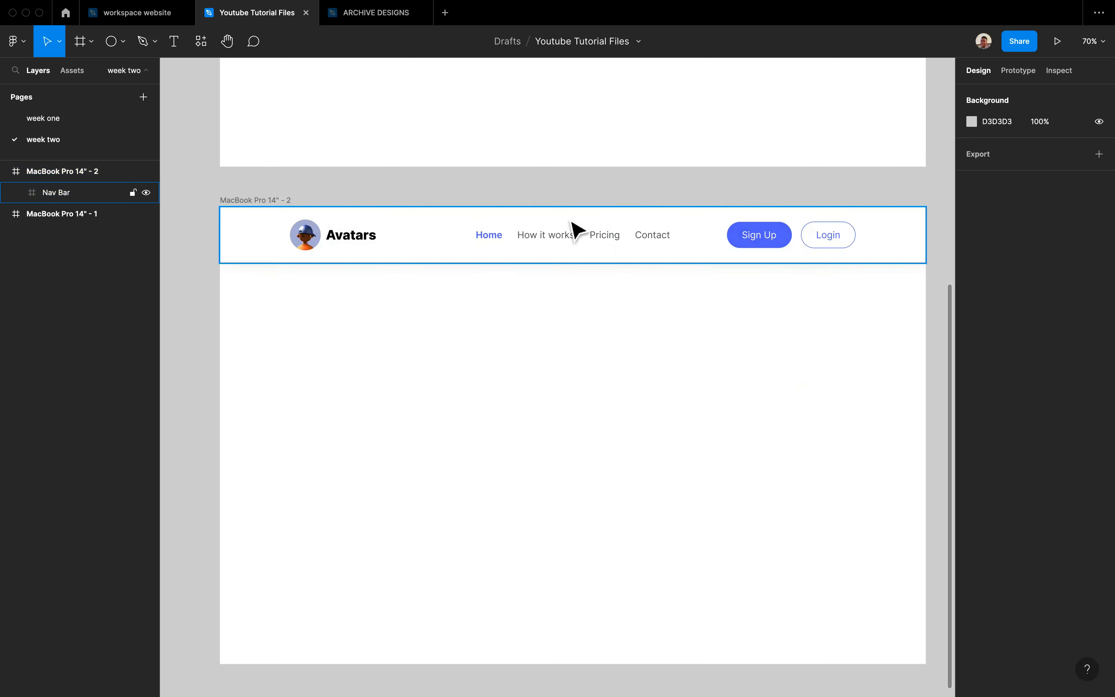
Step: Test the MacBook Pro 14" - 1 artboard's responsiveness by widening it to 2068, and undo the resize
{"action": "left_click", "coordinate": [268, 197]}
{"action": "scroll", "coordinate": [641, 284], "scroll_direction": "up", "scroll_amount": 10}
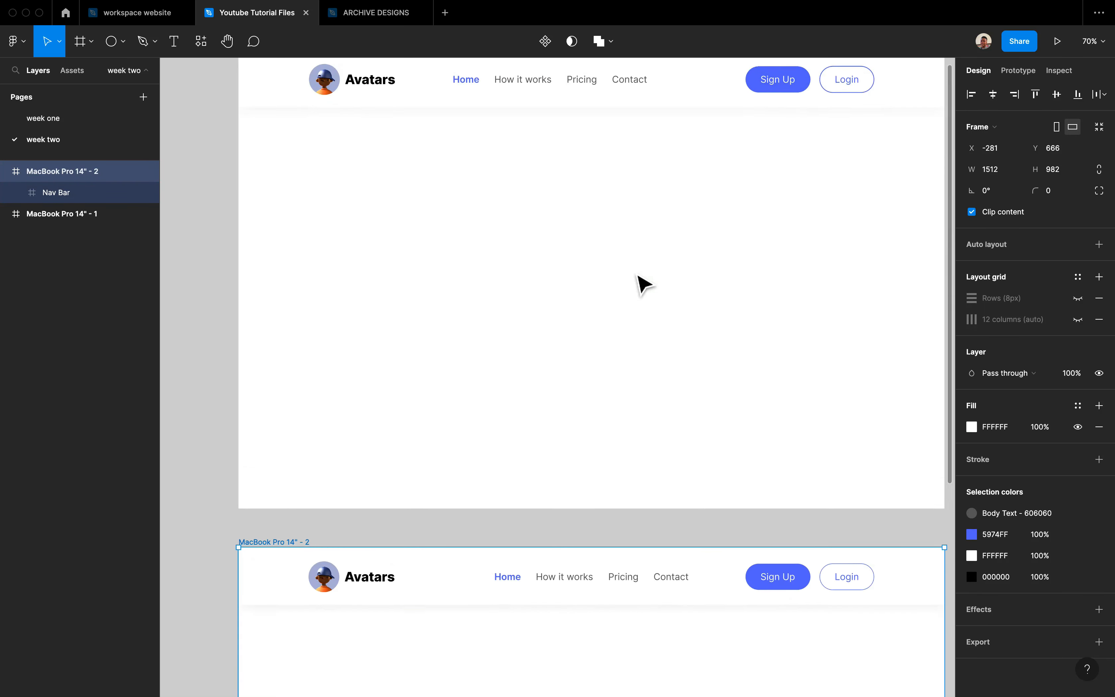
{"action": "left_click", "coordinate": [552, 164]}
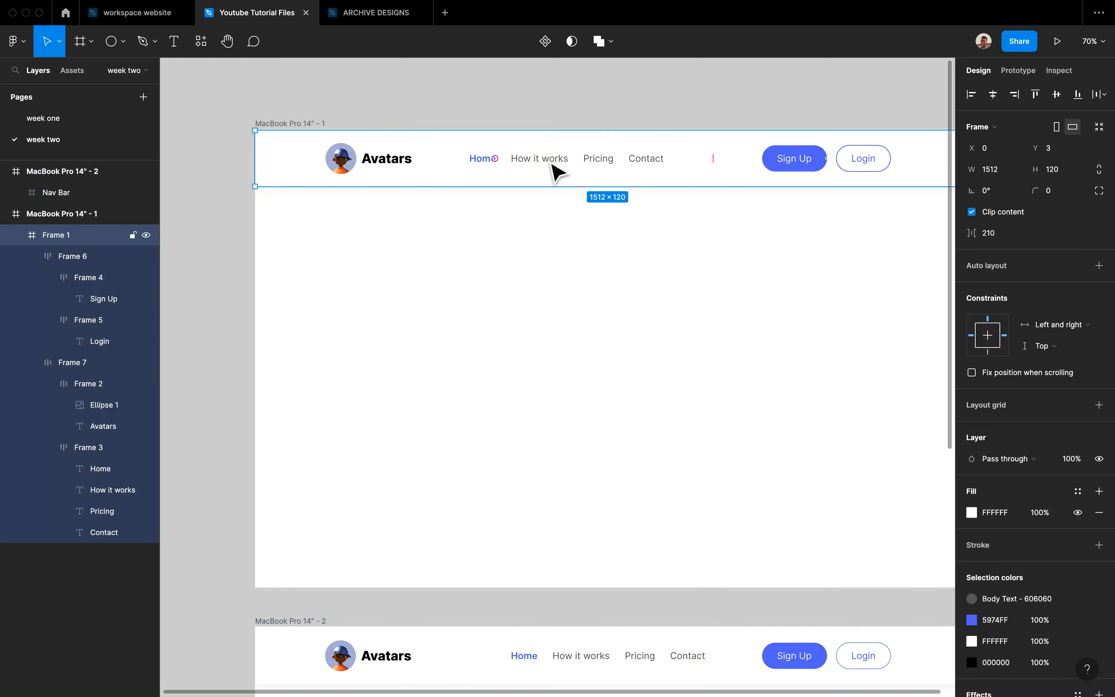
{"action": "left_click", "coordinate": [307, 122]}
{"action": "scroll", "coordinate": [318, 132], "scroll_direction": "down", "scroll_amount": 1}
{"action": "scroll", "coordinate": [319, 132], "scroll_direction": "down", "scroll_amount": 4}
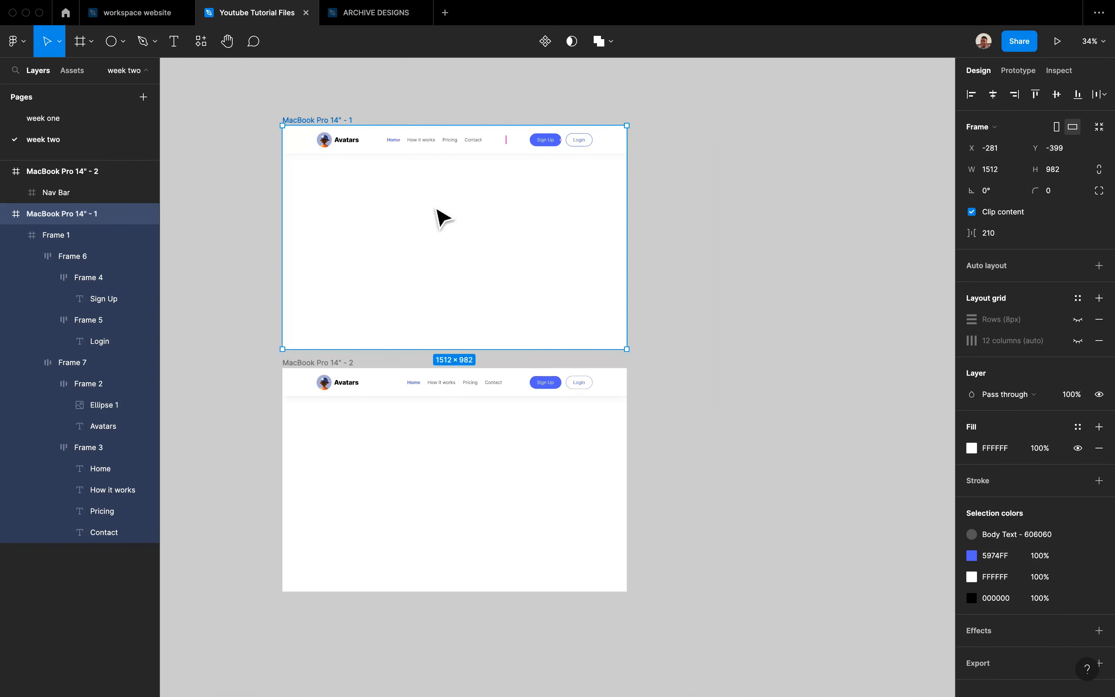
{"action": "left_click_drag", "start_coordinate": [636, 232], "coordinate": [763, 218]}
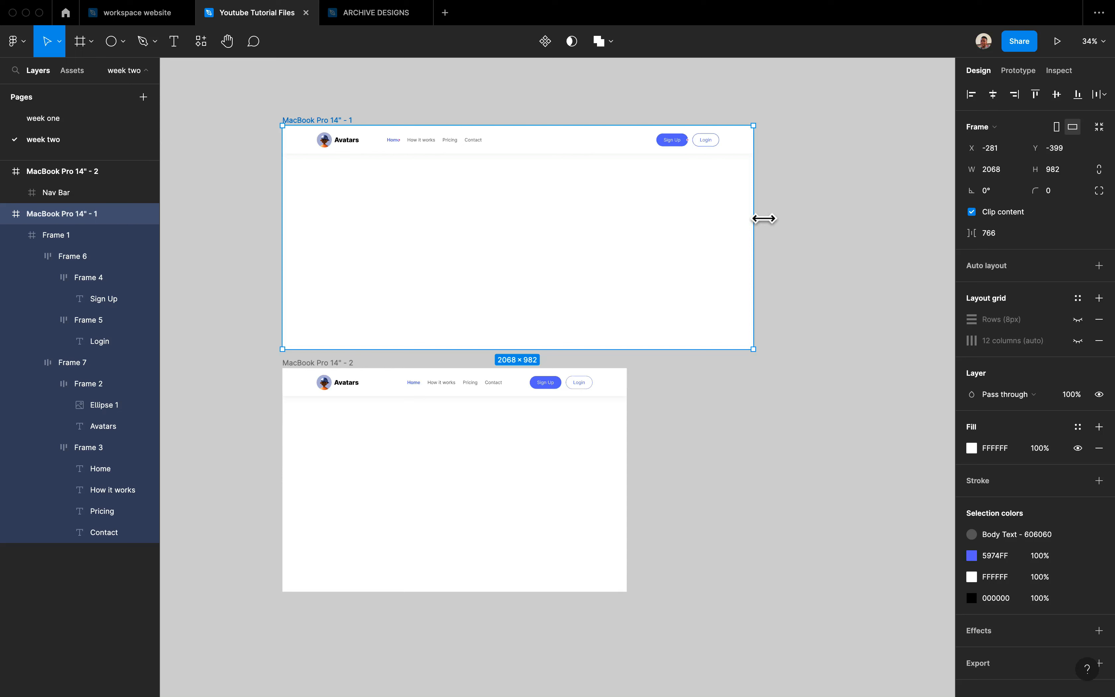
{"action": "key", "text": "super+z"}
{"action": "scroll", "coordinate": [522, 377], "scroll_direction": "left", "scroll_amount": 2}
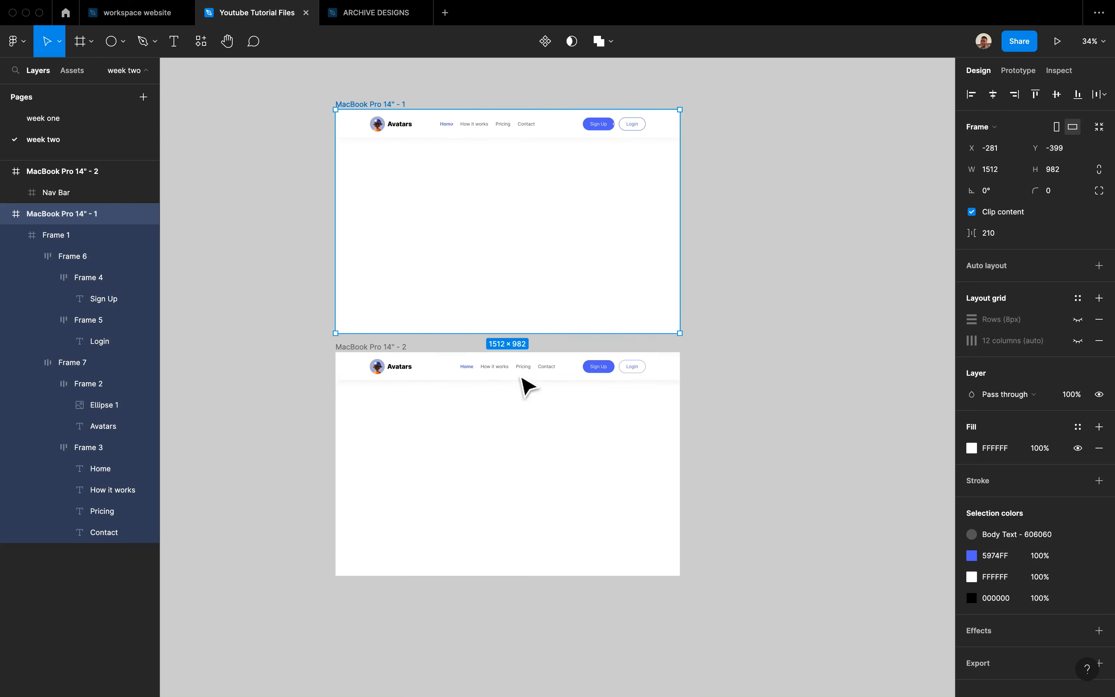
Step: Test the Nav Bar's responsiveness by resizing the MacBook Pro 14" - 2 artboard's width, and return it to 1512
{"action": "scroll", "coordinate": [522, 376], "scroll_direction": "up", "scroll_amount": 4}
{"action": "scroll", "coordinate": [403, 329], "scroll_direction": "right", "scroll_amount": 2}
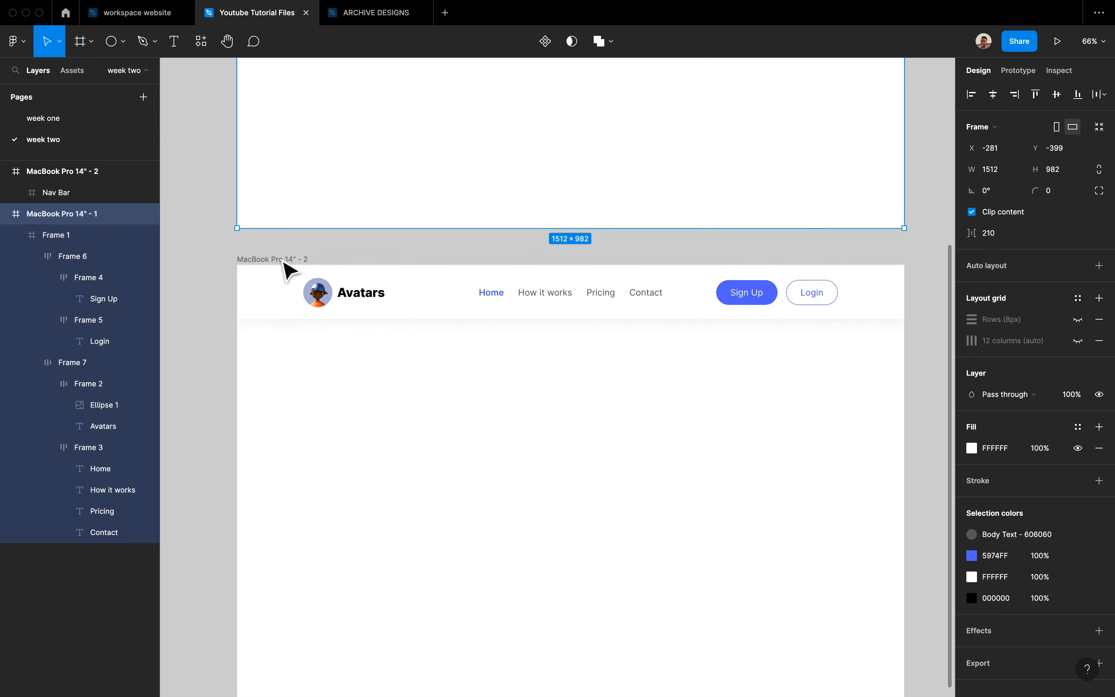
{"action": "left_click", "coordinate": [281, 258]}
{"action": "scroll", "coordinate": [590, 339], "scroll_direction": "up", "scroll_amount": 1}
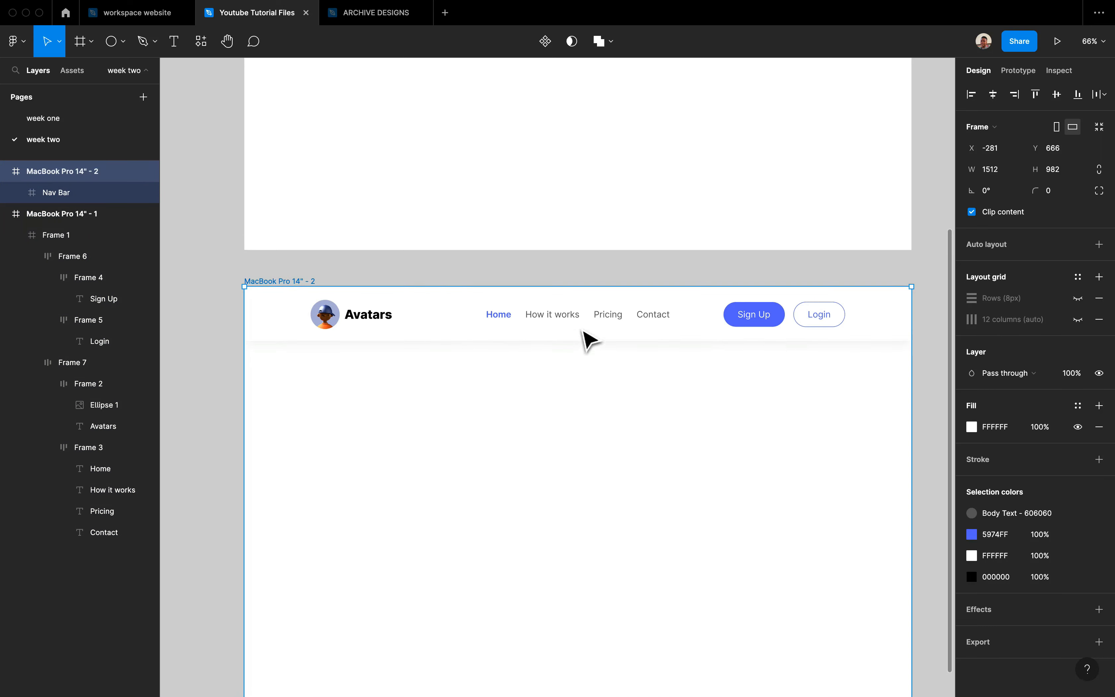
{"action": "scroll", "coordinate": [585, 333], "scroll_direction": "down", "scroll_amount": 3}
{"action": "mouse_move", "coordinate": [804, 394]}
{"action": "left_mouse_down"}
{"action": "mouse_move", "coordinate": [949, 400]}
{"action": "mouse_move", "coordinate": [804, 403]}
{"action": "left_mouse_up"}
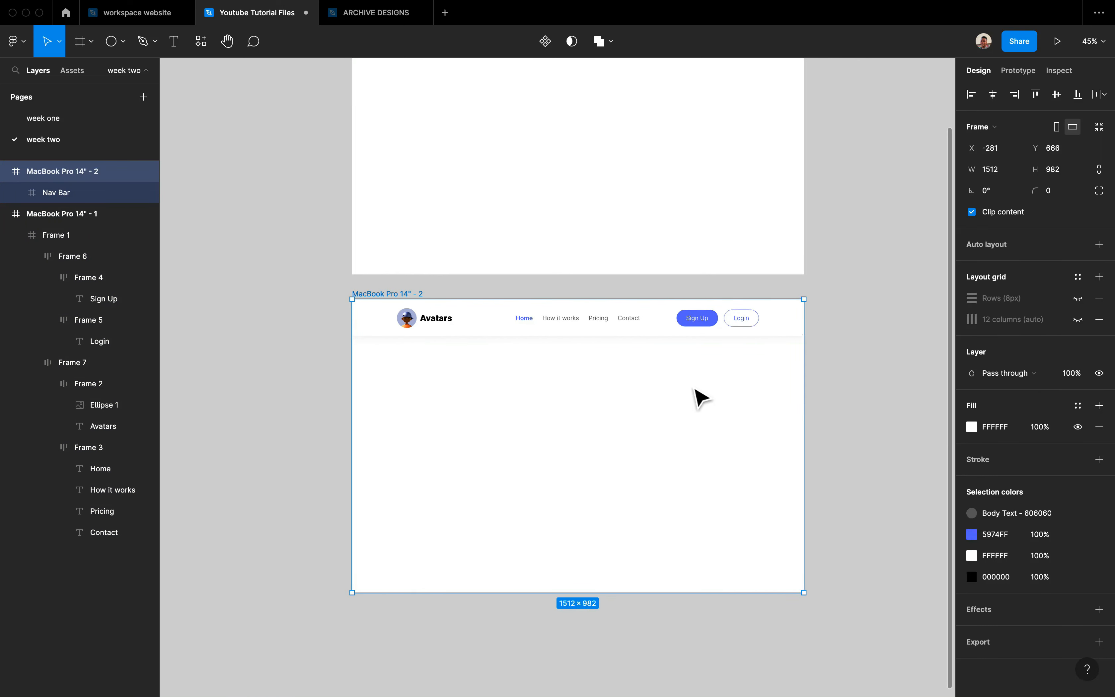
{"action": "scroll", "coordinate": [709, 403], "scroll_direction": "up", "scroll_amount": 5}
Step: Set the horizontal constraint of the Nav Bar's menu links frame to Left
{"action": "left_click", "coordinate": [589, 295]}
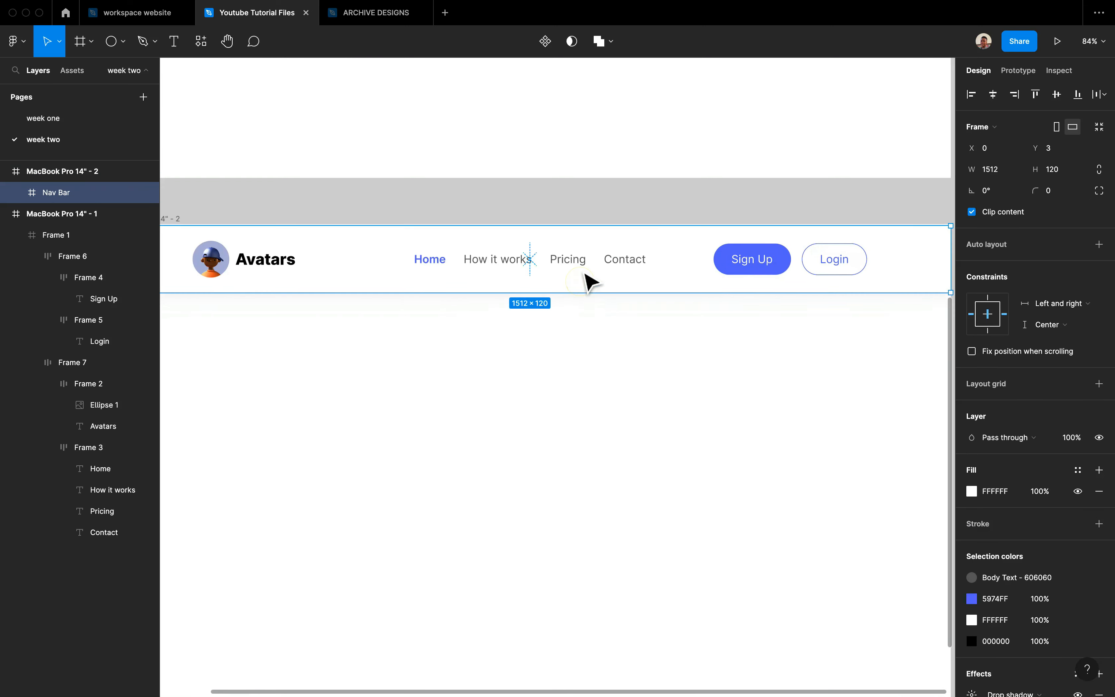
{"action": "left_click", "coordinate": [586, 270]}
{"action": "scroll", "coordinate": [461, 263], "scroll_direction": "left", "scroll_amount": 3}
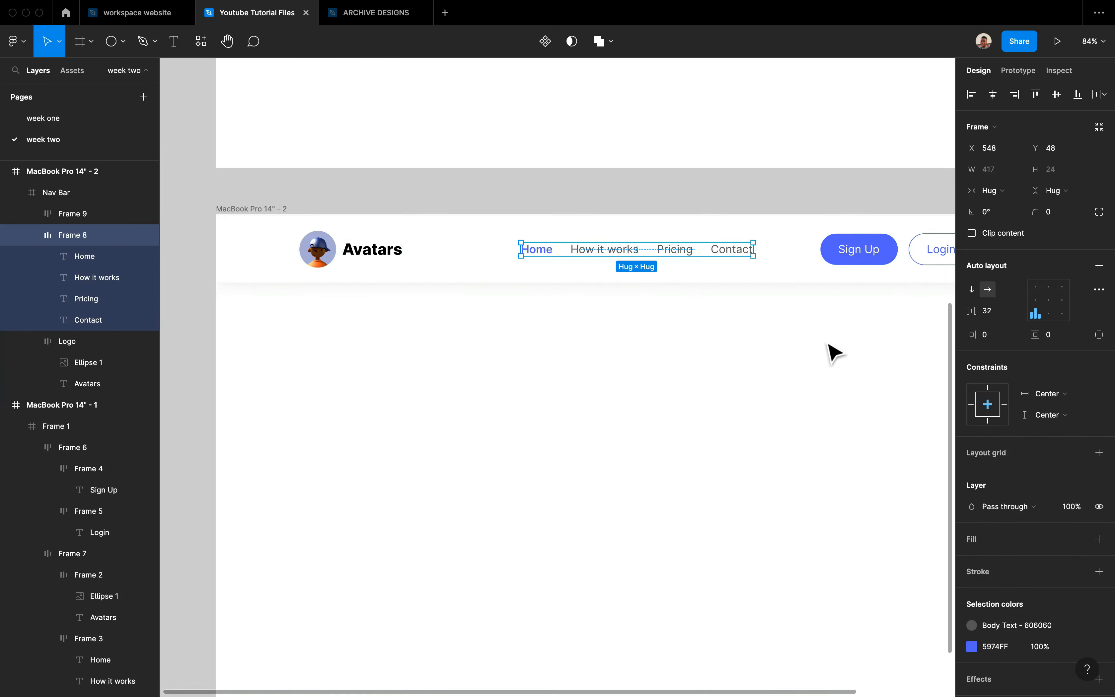
{"action": "left_click", "coordinate": [1068, 395]}
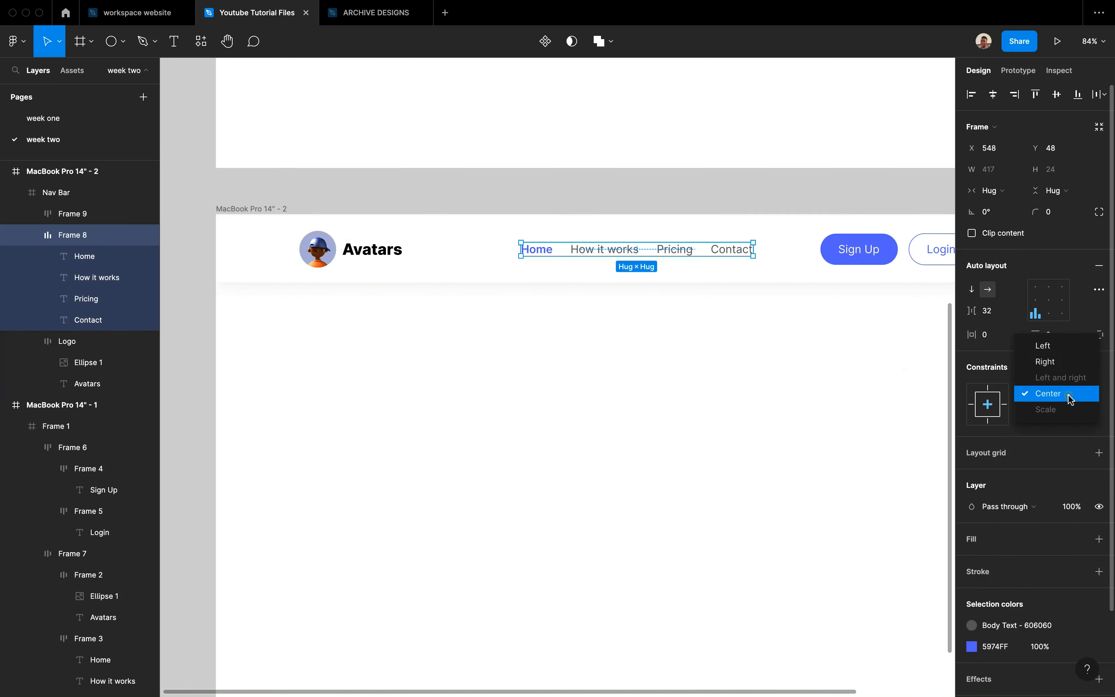
{"action": "left_click", "coordinate": [1056, 348]}
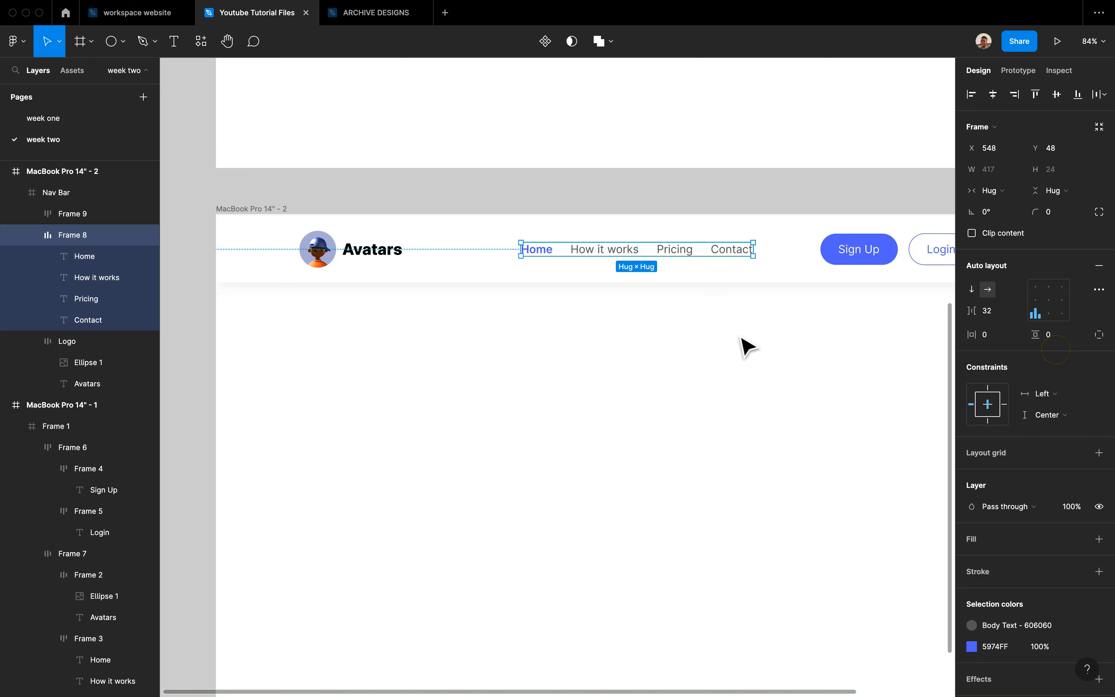
{"action": "right_click", "coordinate": [736, 332]}
{"action": "left_click", "coordinate": [619, 306]}
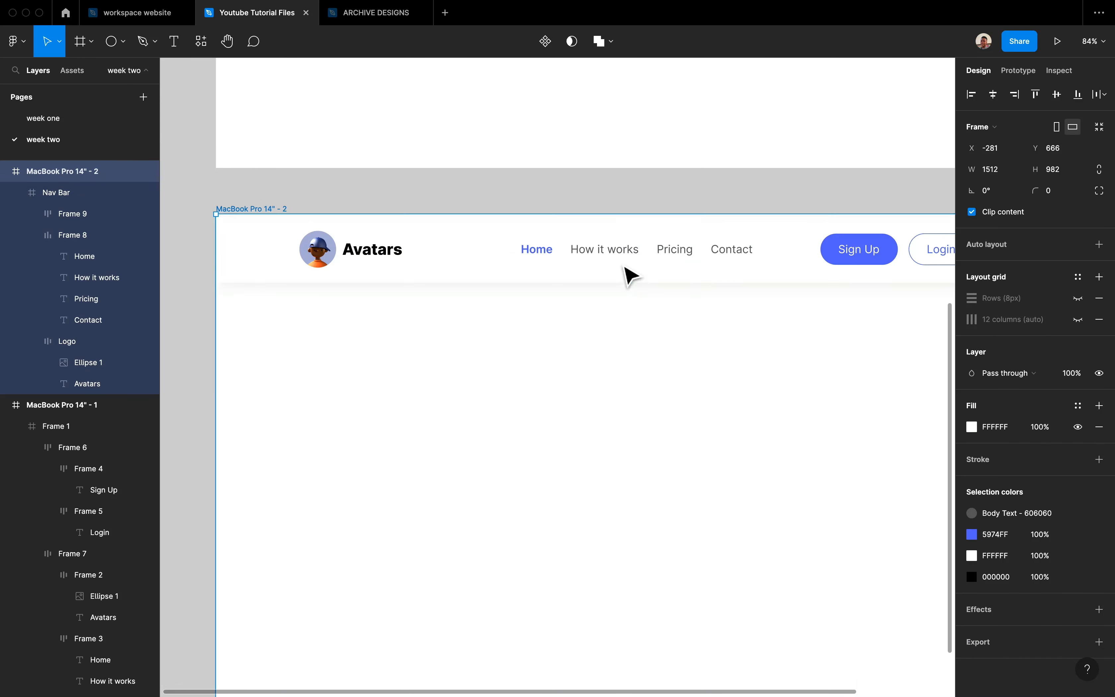
Step: Show the rows and columns layout grids of the MacBook Pro 14" - 2 artboard again
{"action": "left_click", "coordinate": [619, 262]}
{"action": "scroll", "coordinate": [704, 268], "scroll_direction": "down", "scroll_amount": 3}
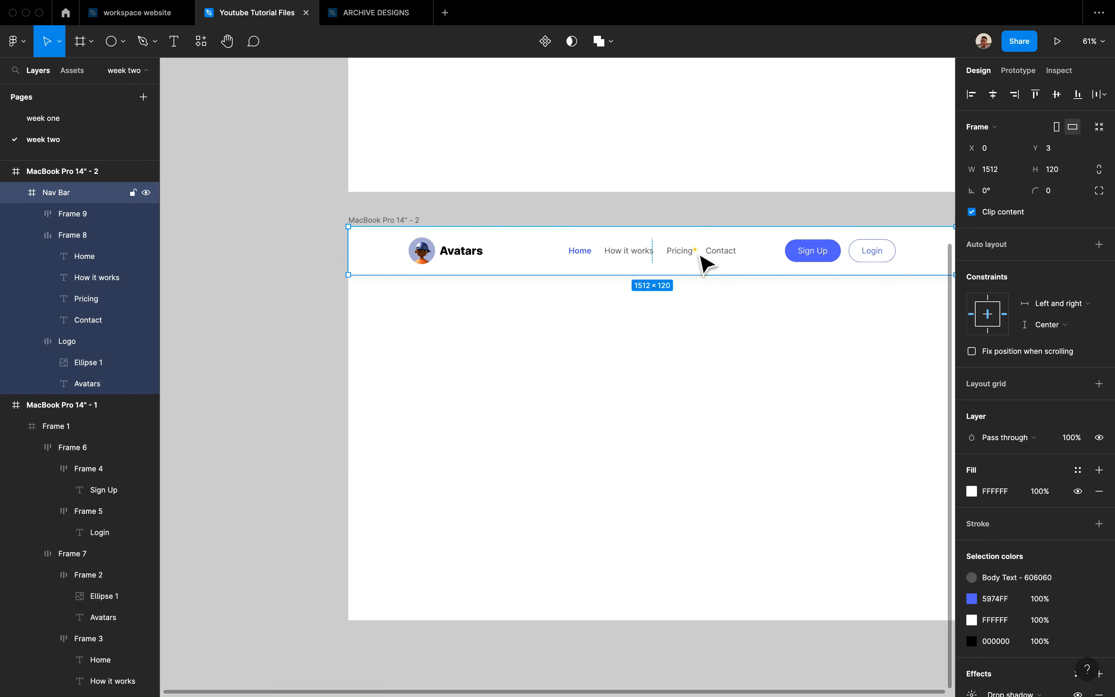
{"action": "left_click", "coordinate": [695, 251]}
{"action": "left_click", "coordinate": [361, 221]}
{"action": "left_click", "coordinate": [1078, 297]}
{"action": "left_click", "coordinate": [1077, 318]}
Step: Move the menu links frame closer to the Avatars logo, to X 459 on the column grid
{"action": "left_click", "coordinate": [704, 264]}
{"action": "left_click", "coordinate": [698, 252]}
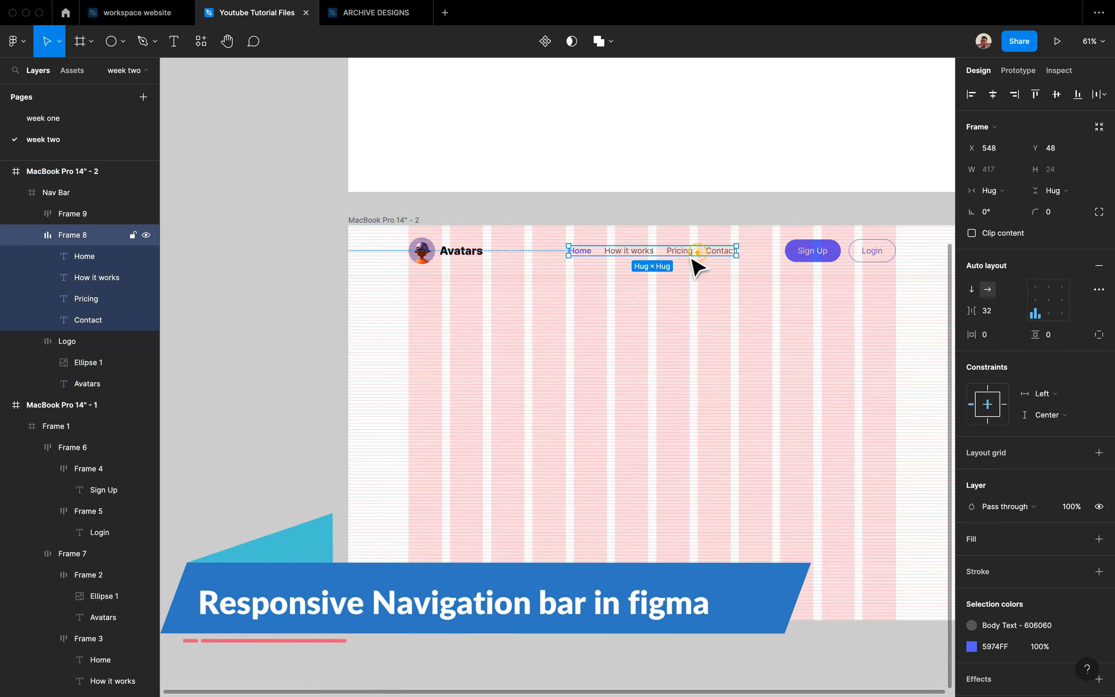
{"action": "left_click_drag", "start_coordinate": [686, 261], "coordinate": [646, 261]}
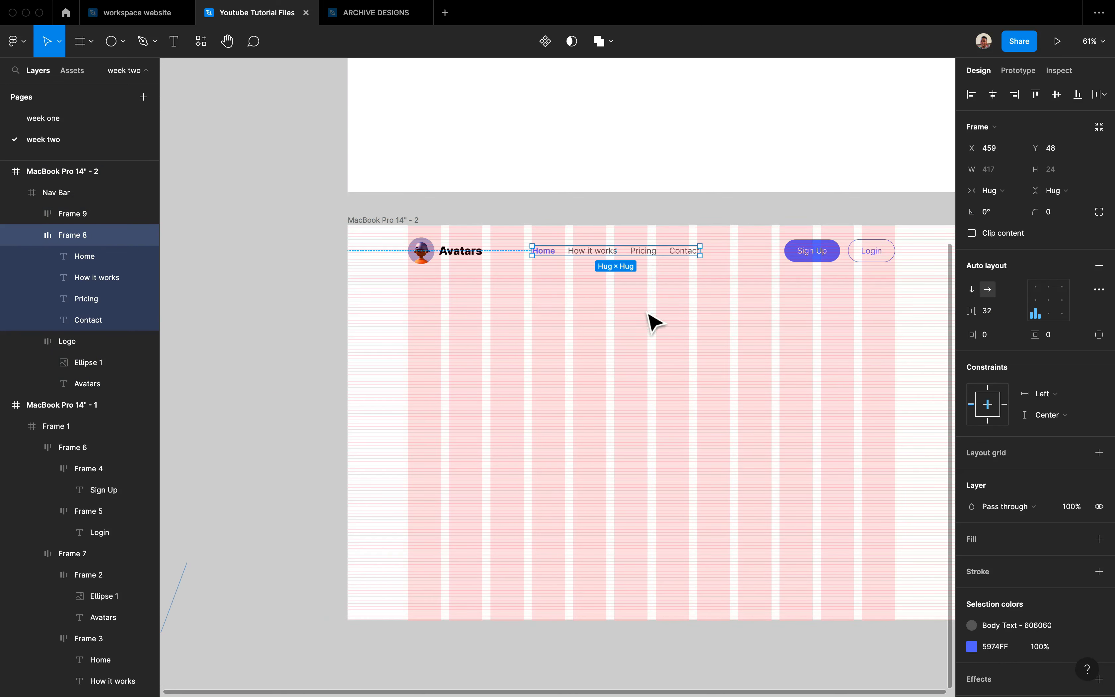
Step: Test the left-constrained menu links by resizing the MacBook Pro 14" - 2 artboard from both sides, and return its width to 1512
{"action": "scroll", "coordinate": [655, 322], "scroll_direction": "right", "scroll_amount": 4}
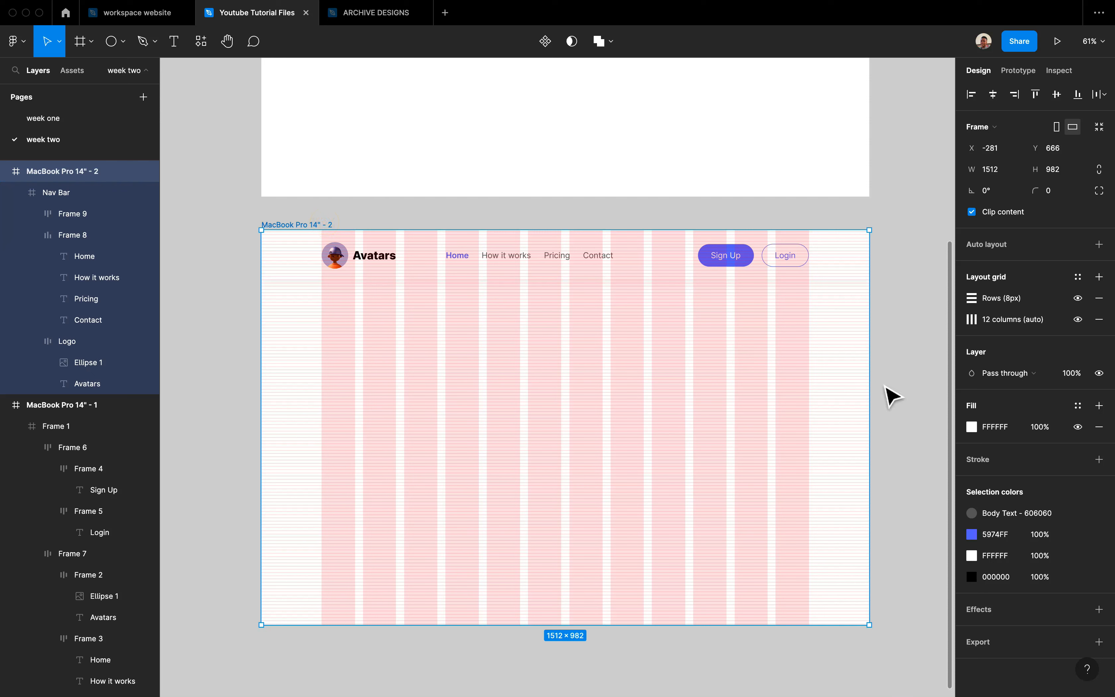
{"action": "left_click_drag", "start_coordinate": [870, 393], "coordinate": [711, 384]}
{"action": "scroll", "coordinate": [590, 379], "scroll_direction": "left", "scroll_amount": 3}
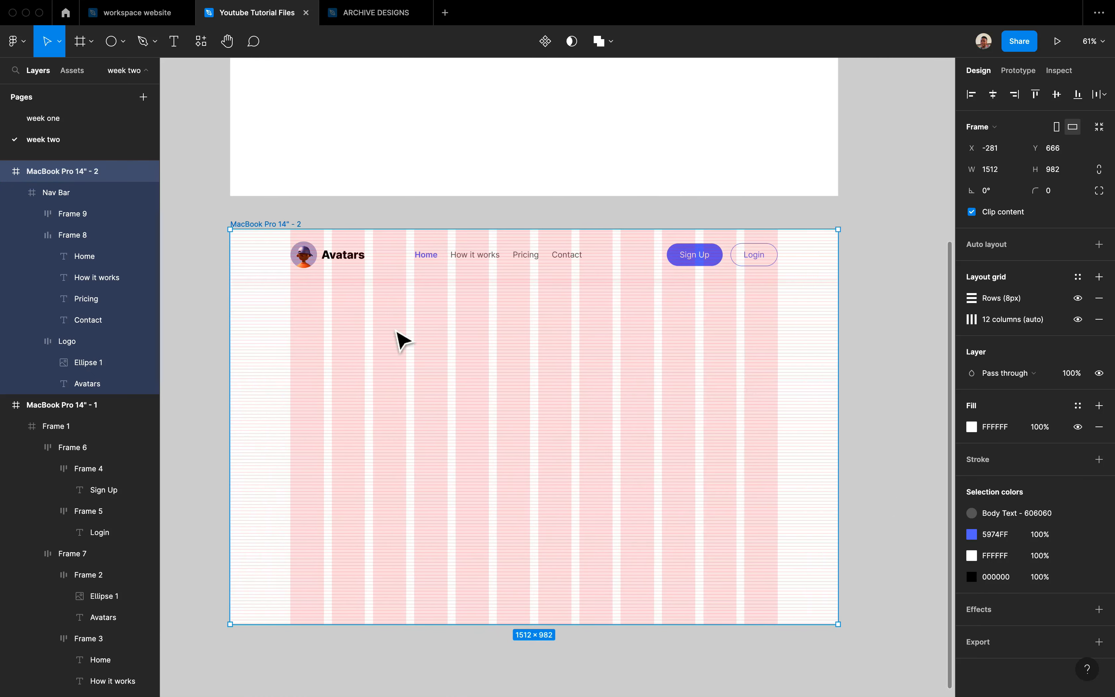
{"action": "left_click", "coordinate": [235, 315]}
{"action": "left_click", "coordinate": [241, 223]}
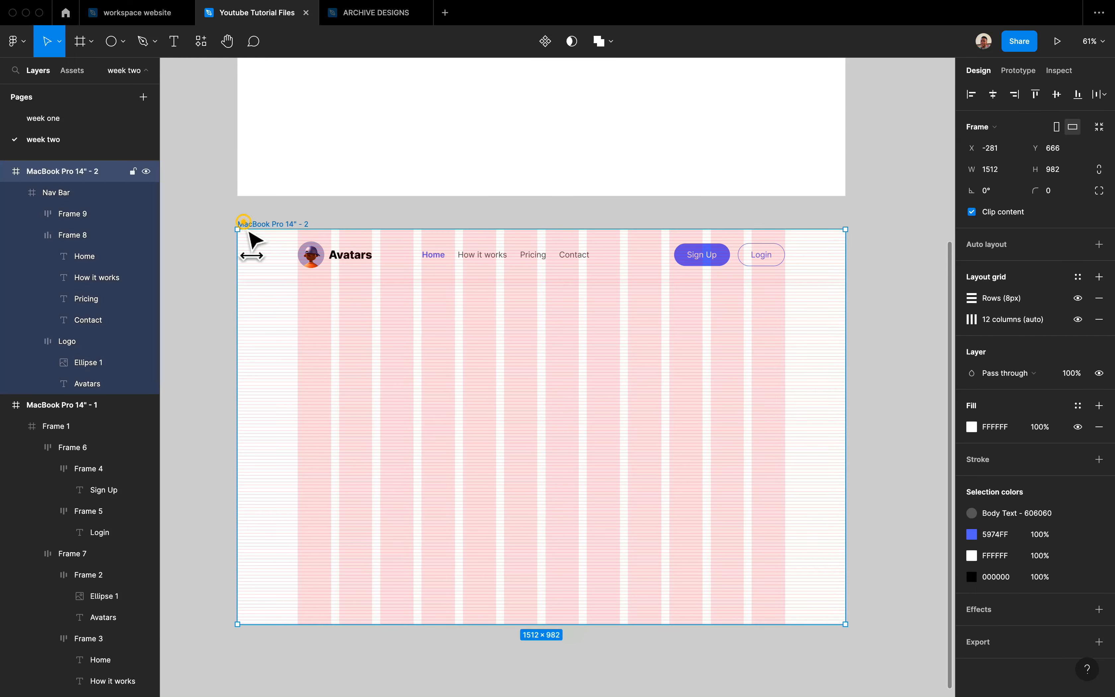
{"action": "mouse_move", "coordinate": [238, 323]}
{"action": "left_mouse_down"}
{"action": "mouse_move", "coordinate": [179, 313]}
{"action": "mouse_move", "coordinate": [291, 318]}
{"action": "mouse_move", "coordinate": [248, 323]}
{"action": "left_mouse_up"}
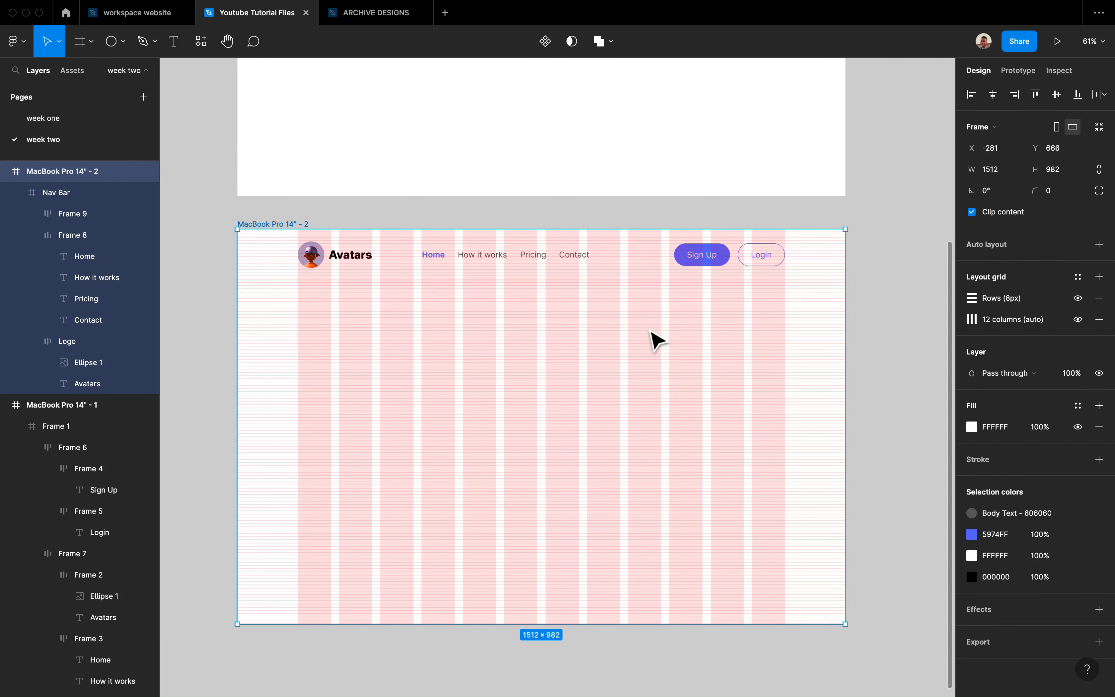
{"action": "mouse_move", "coordinate": [852, 389]}
{"action": "left_mouse_down"}
{"action": "mouse_move", "coordinate": [791, 383]}
{"action": "mouse_move", "coordinate": [854, 371]}
{"action": "left_mouse_up"}
{"action": "scroll", "coordinate": [872, 313], "scroll_direction": "left", "scroll_amount": 2}
{"action": "left_click", "coordinate": [866, 305]}
{"action": "scroll", "coordinate": [874, 317], "scroll_direction": "up", "scroll_amount": 1}
{"action": "left_click", "coordinate": [740, 300]}
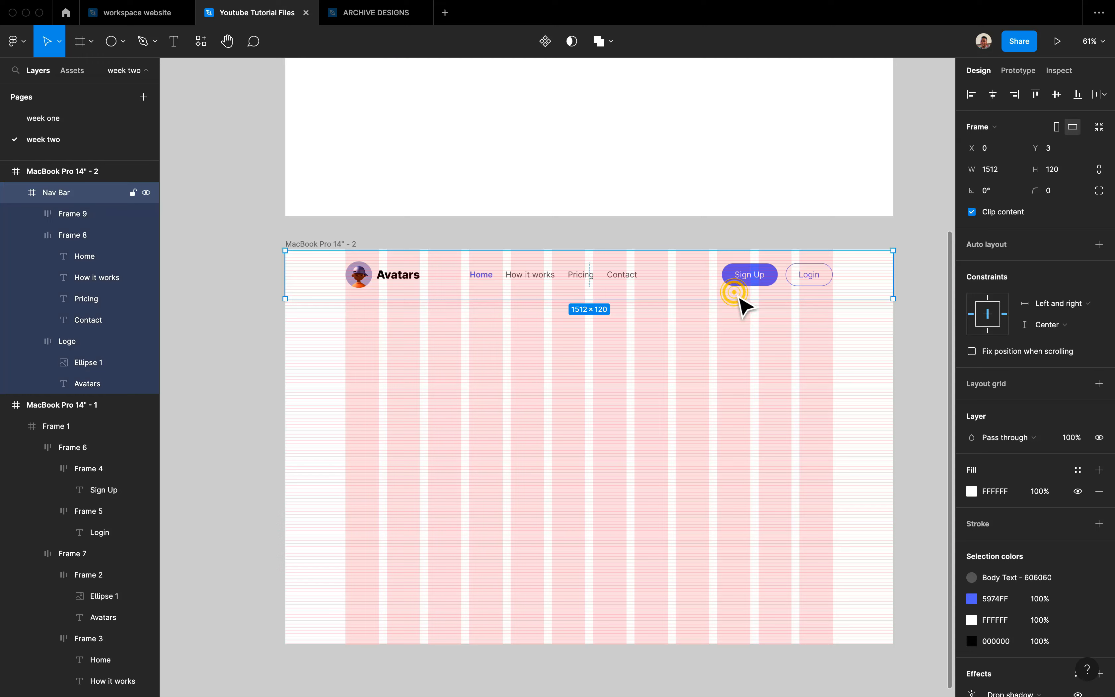
{"action": "scroll", "coordinate": [742, 304], "scroll_direction": "up", "scroll_amount": 3}
{"action": "scroll", "coordinate": [741, 305], "scroll_direction": "left", "scroll_amount": 1}
{"action": "scroll", "coordinate": [739, 306], "scroll_direction": "down", "scroll_amount": 3}
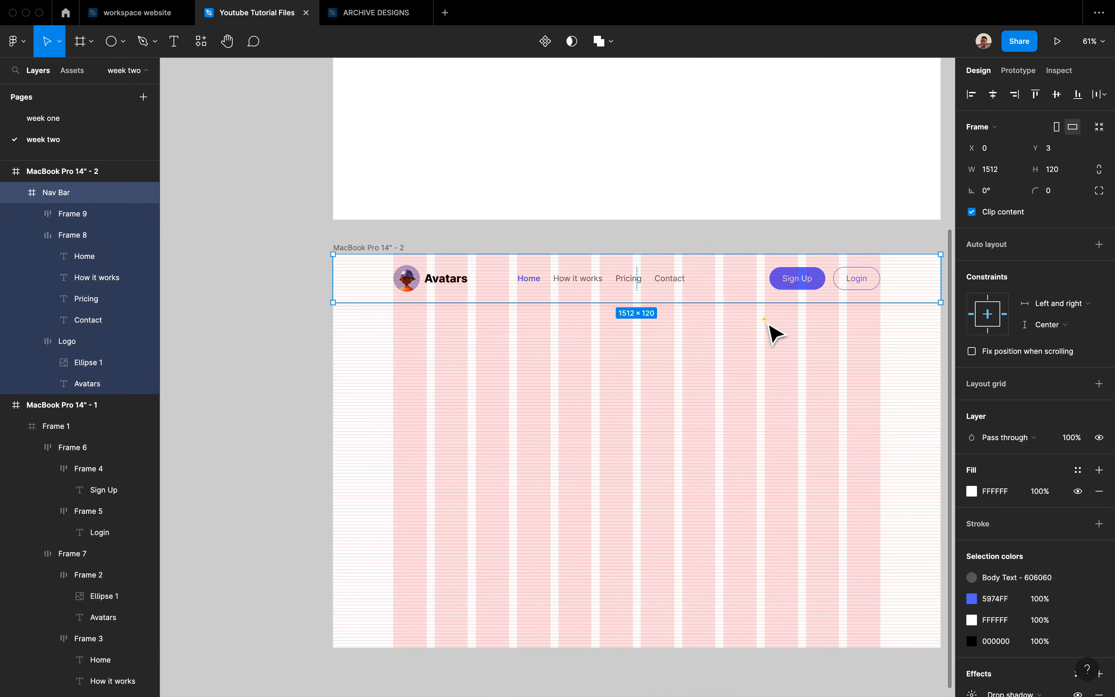
{"action": "left_click", "coordinate": [765, 321]}
{"action": "left_click", "coordinate": [766, 298]}
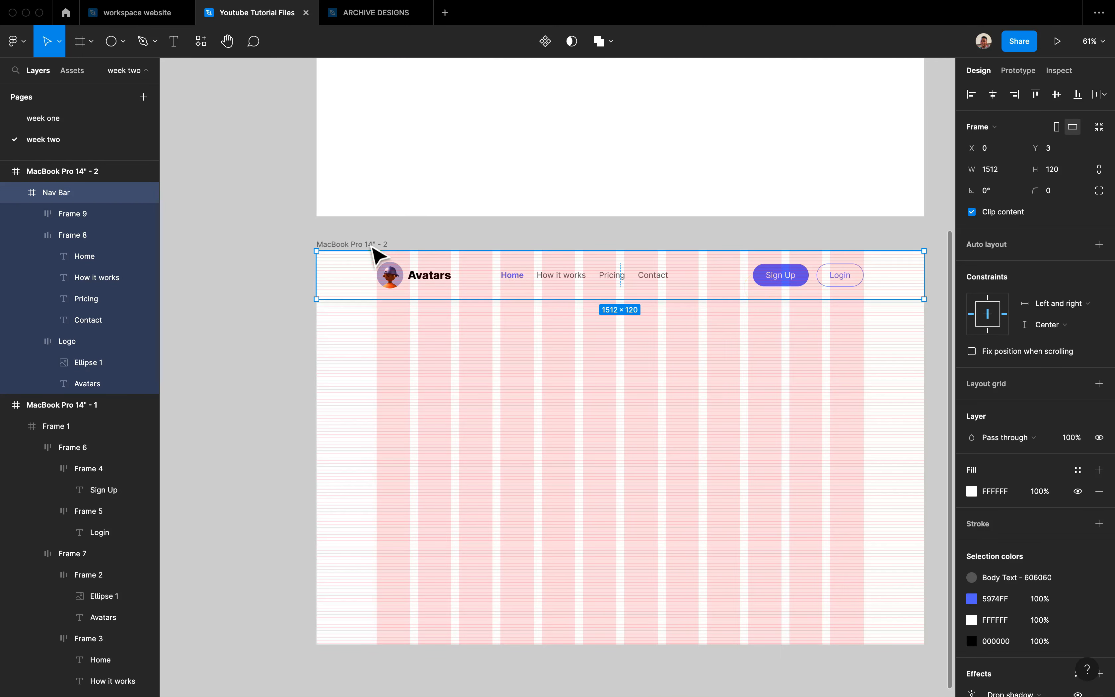
Step: Test resizing the MacBook Pro 14" - 2 artboard's width freehand, and apply the Desktop frame preset of 1440 × 1024
{"action": "left_click", "coordinate": [366, 240]}
{"action": "mouse_move", "coordinate": [923, 431]}
{"action": "left_mouse_down"}
{"action": "mouse_move", "coordinate": [869, 431]}
{"action": "mouse_move", "coordinate": [935, 427]}
{"action": "left_mouse_up"}
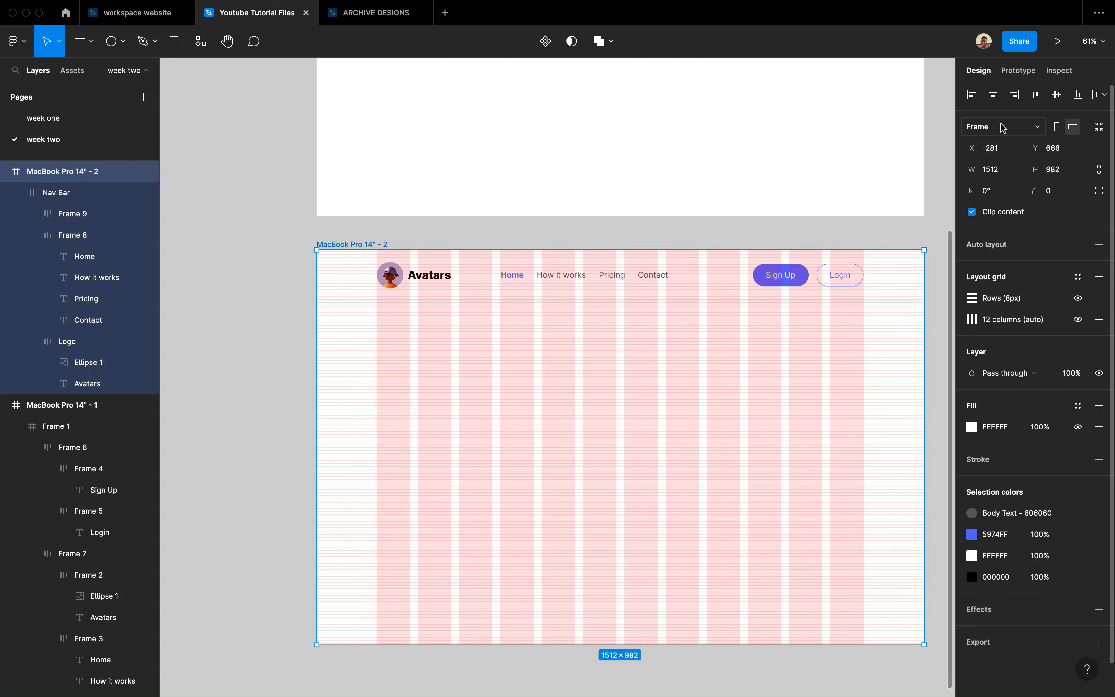
{"action": "left_click", "coordinate": [980, 127]}
{"action": "left_click", "coordinate": [1023, 516]}
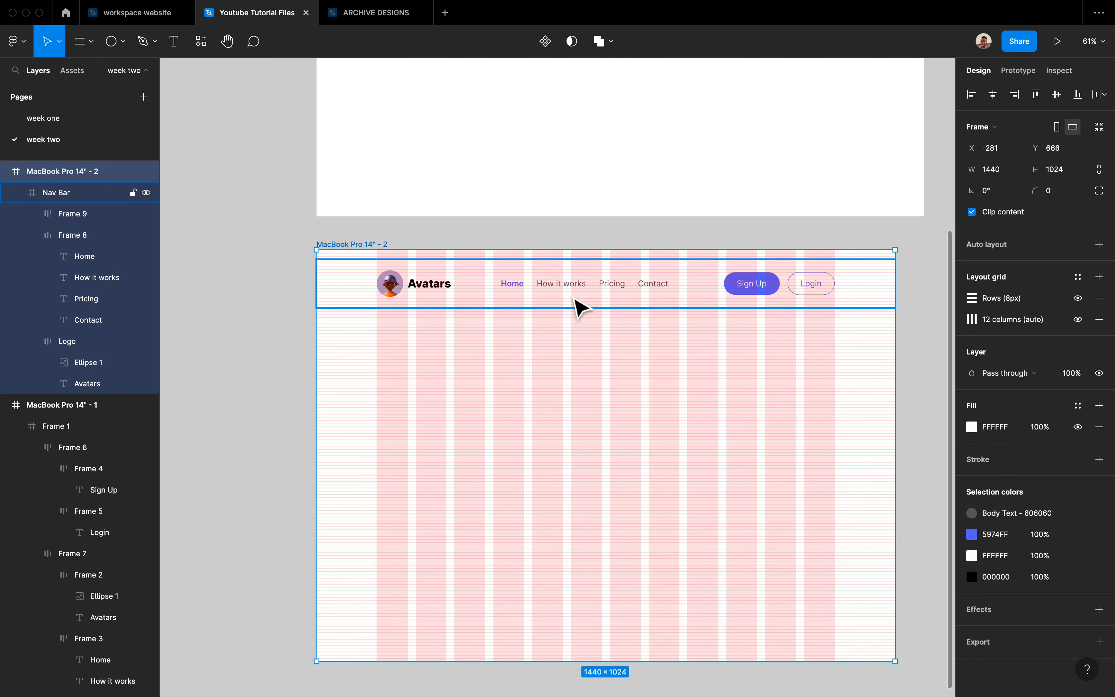
Step: Apply the MacBook Pro 16" frame preset of 1728 × 1117 to the MacBook Pro 14" - 2 artboard
{"action": "left_click", "coordinate": [576, 301]}
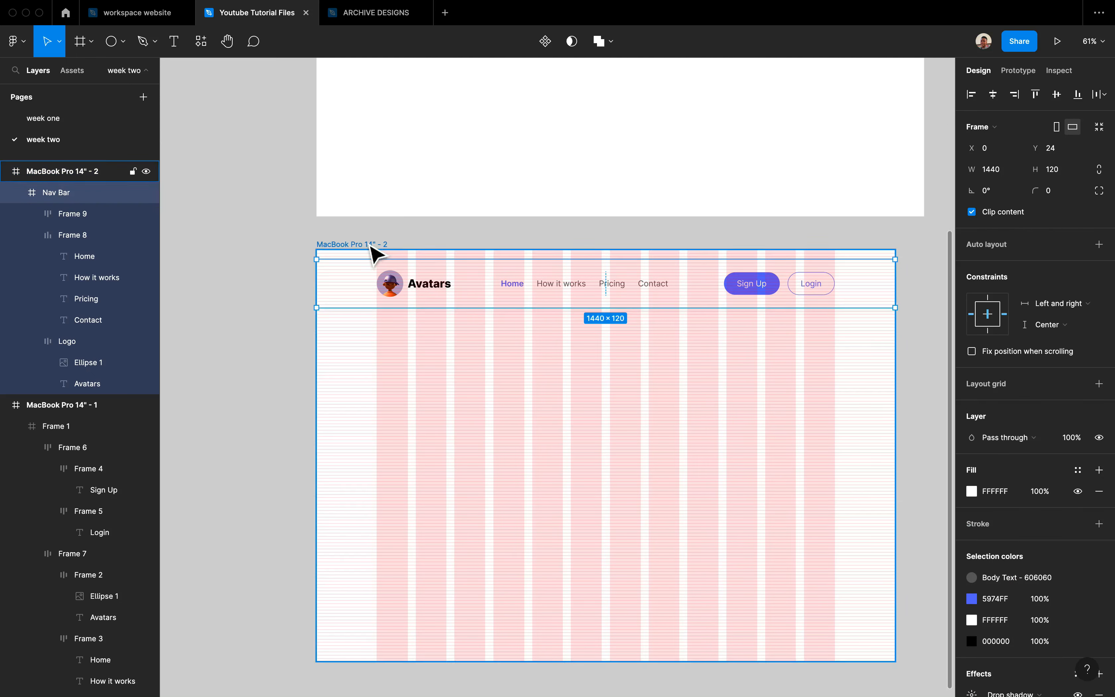
{"action": "left_click", "coordinate": [372, 245]}
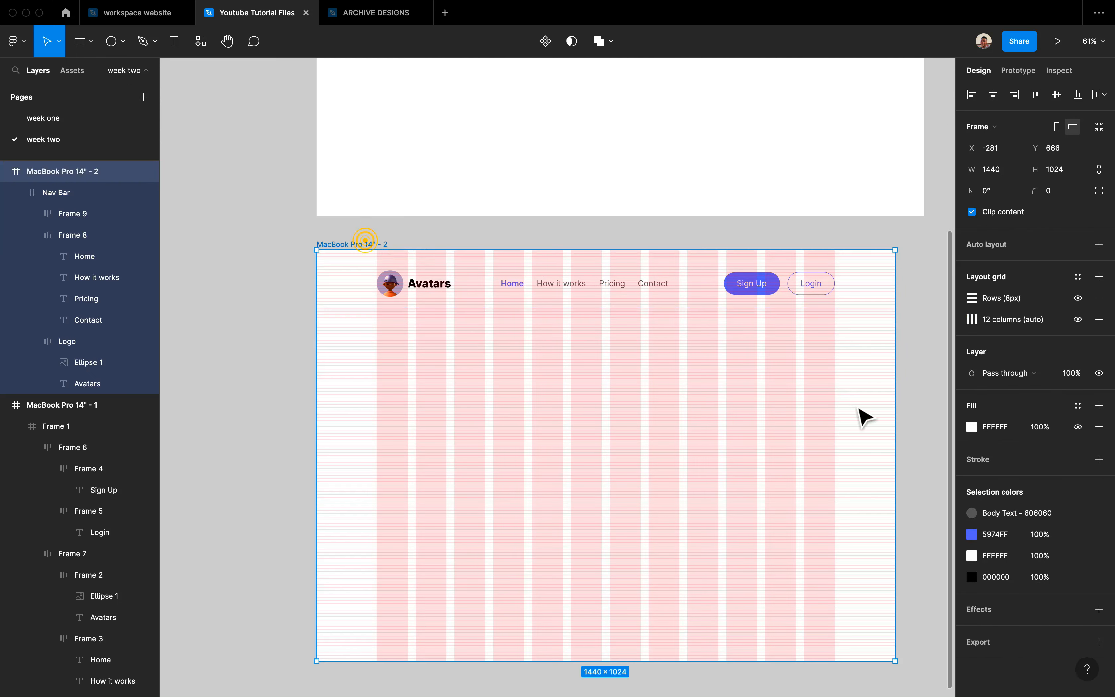
{"action": "left_click", "coordinate": [994, 127]}
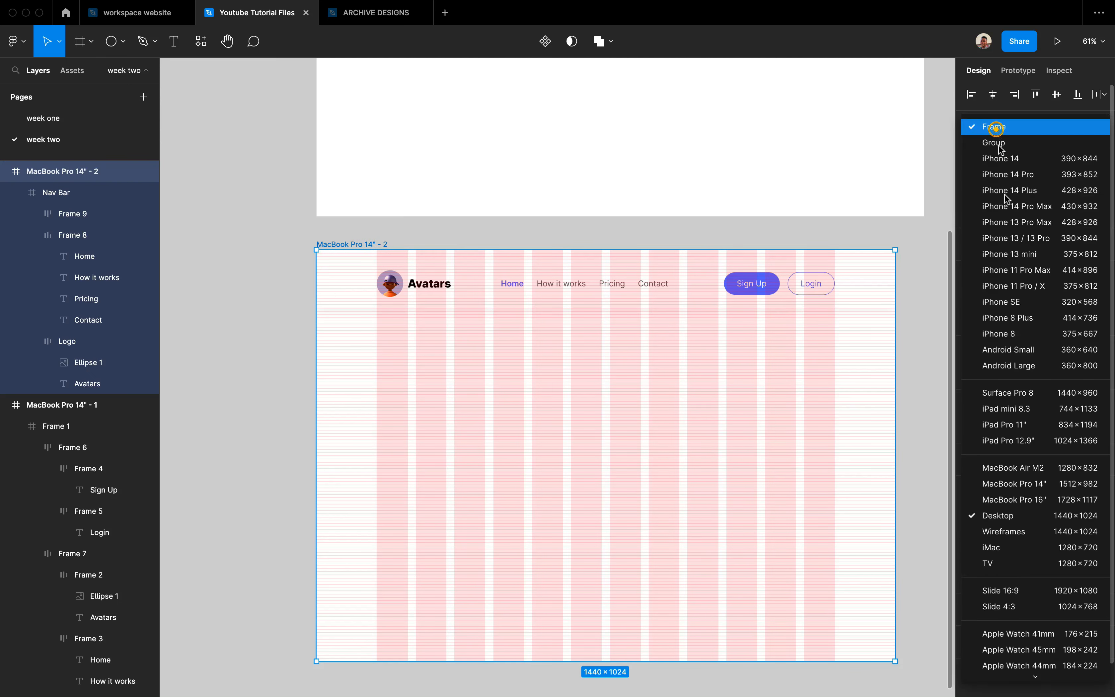
{"action": "left_click", "coordinate": [1032, 502]}
{"action": "scroll", "coordinate": [863, 493], "scroll_direction": "down", "scroll_amount": 5}
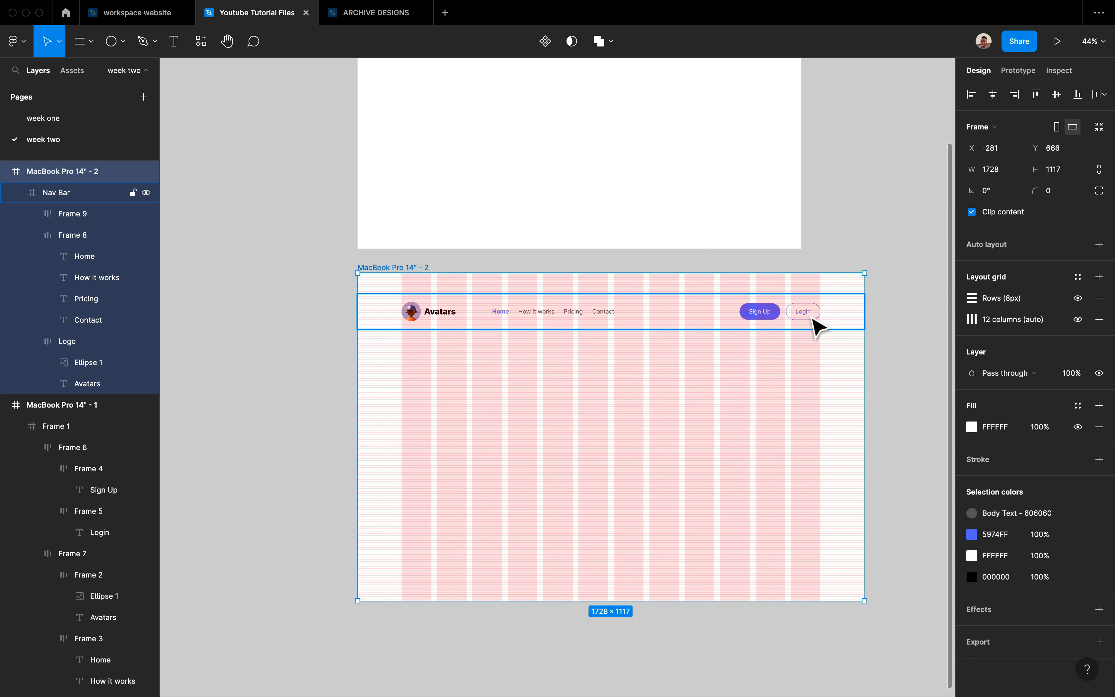
Step: Set the Nav Bar's vertical constraint to Top and move the bar up to Y 6, near the artboard's top edge
{"action": "left_click", "coordinate": [806, 312]}
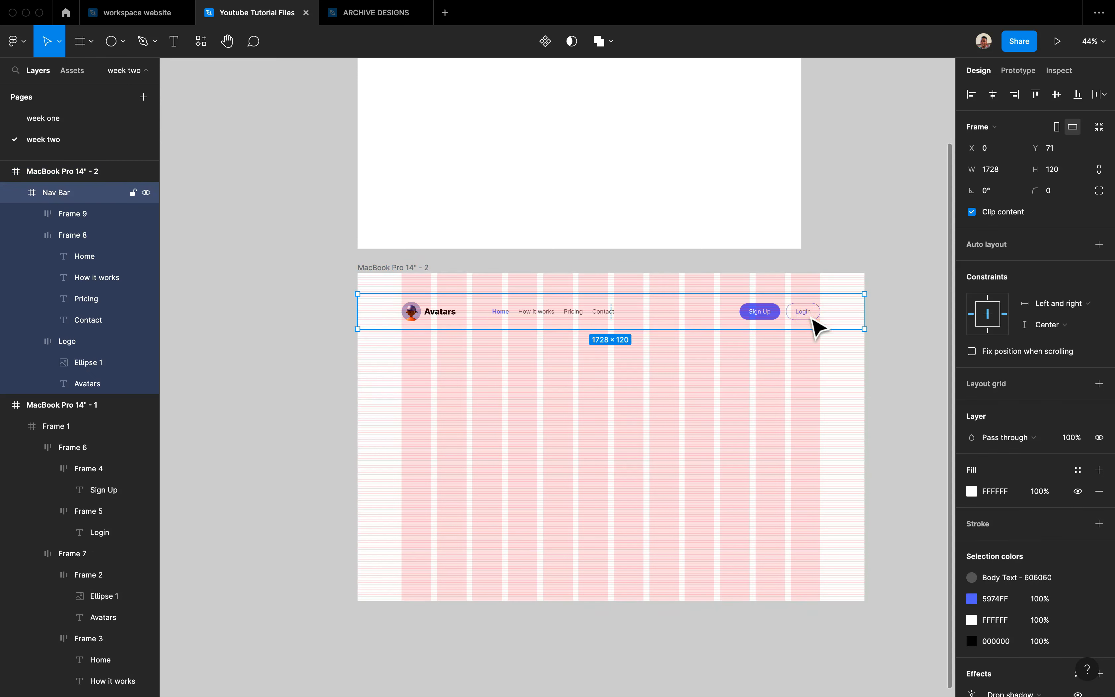
{"action": "left_click", "coordinate": [1064, 329]}
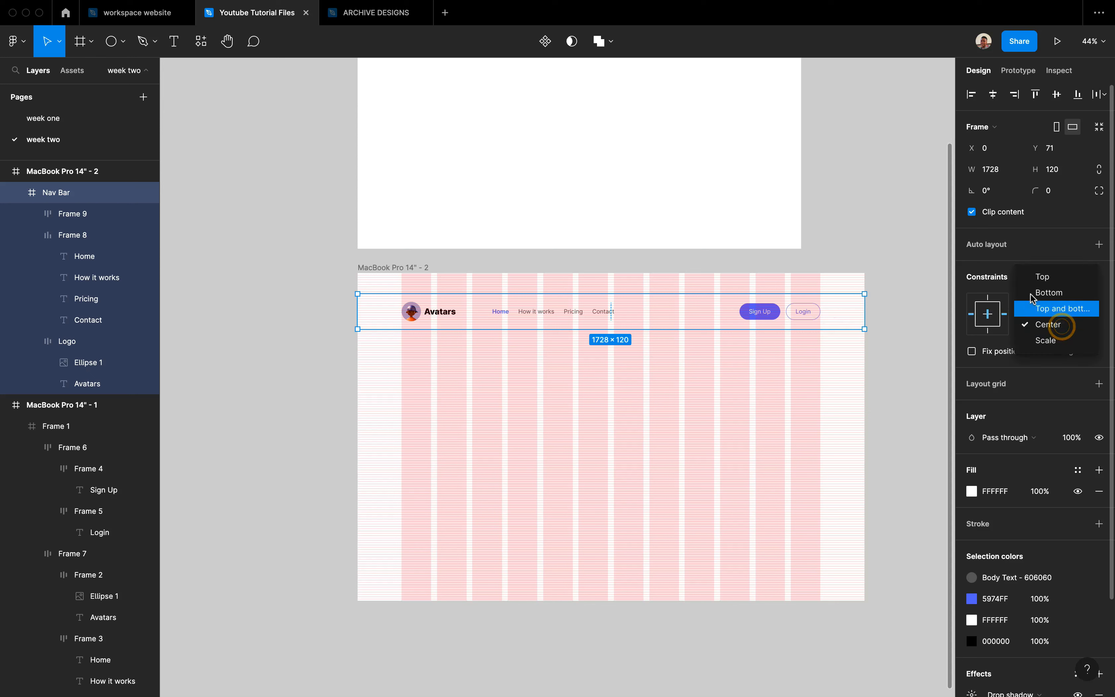
{"action": "left_click", "coordinate": [1057, 278]}
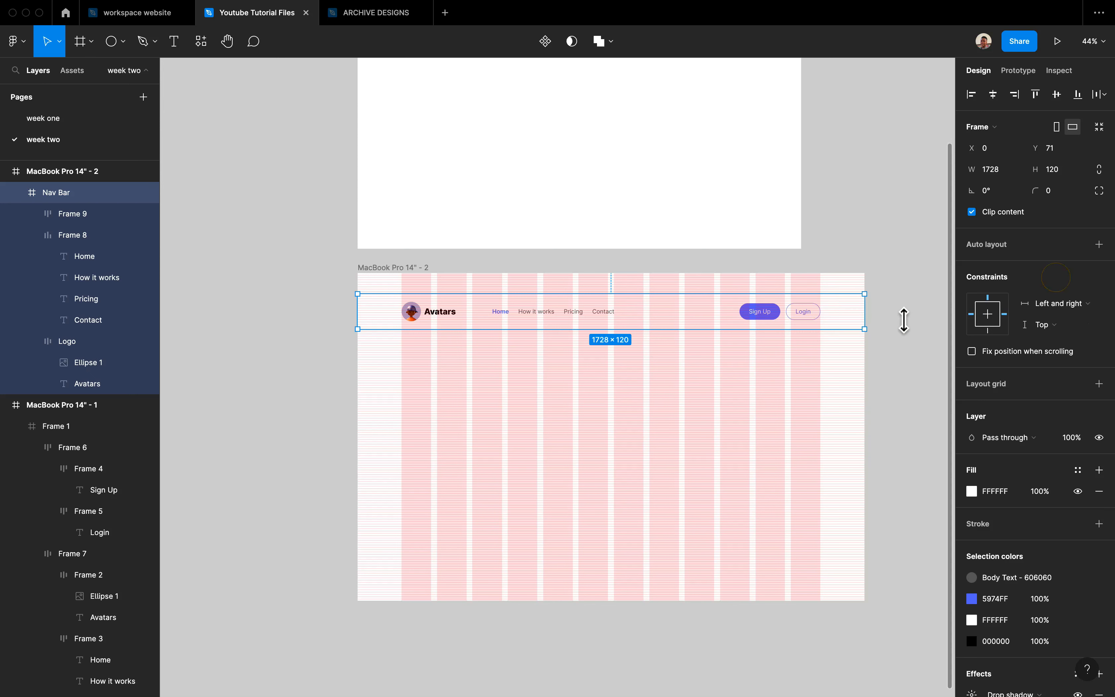
{"action": "left_click_drag", "start_coordinate": [633, 318], "coordinate": [637, 304]}
Step: Test the navigation bar with the MacBook Air M2 frame preset of 1280 × 832 on the MacBook Pro 14" - 2 artboard
{"action": "left_click", "coordinate": [408, 268]}
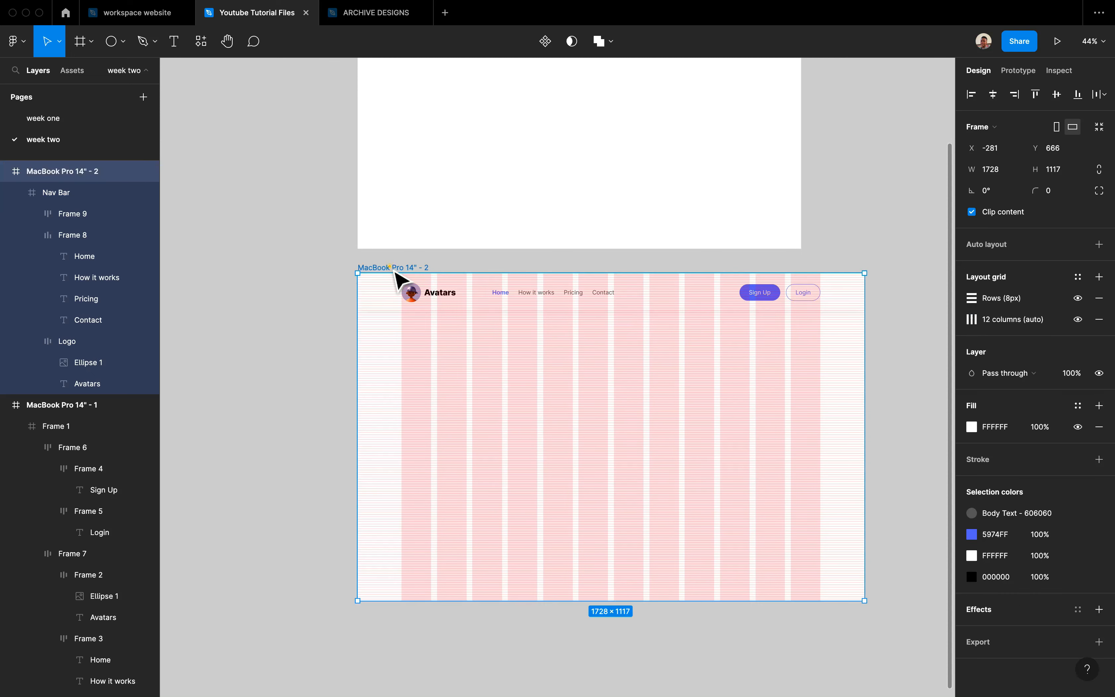
{"action": "left_click", "coordinate": [992, 127]}
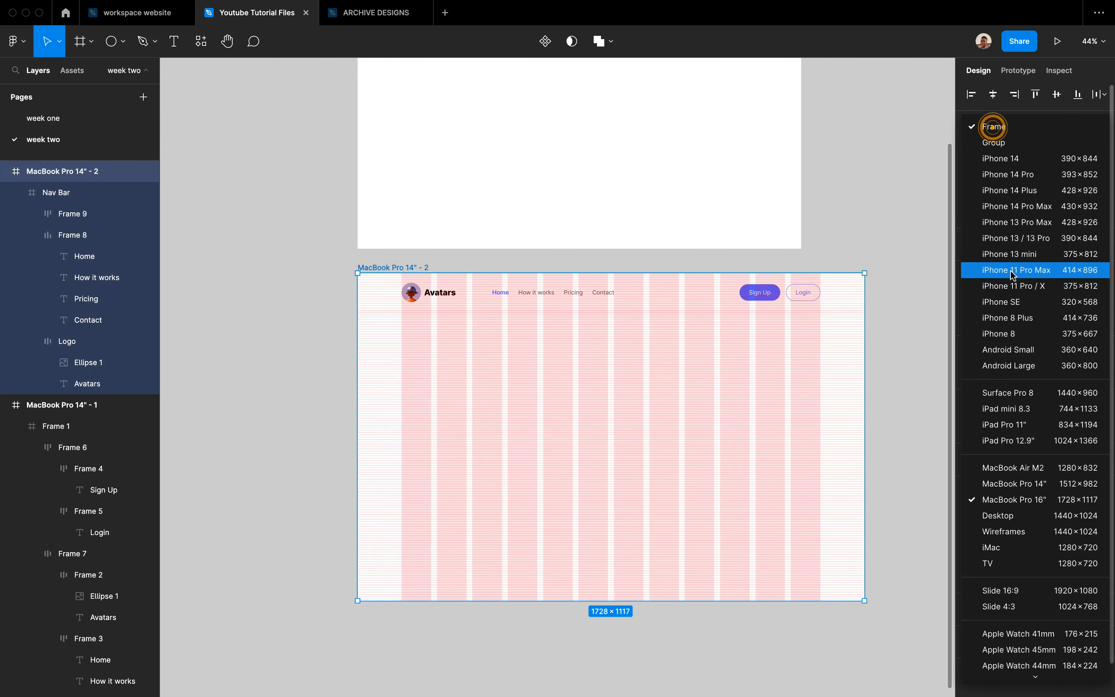
{"action": "left_click", "coordinate": [1025, 469]}
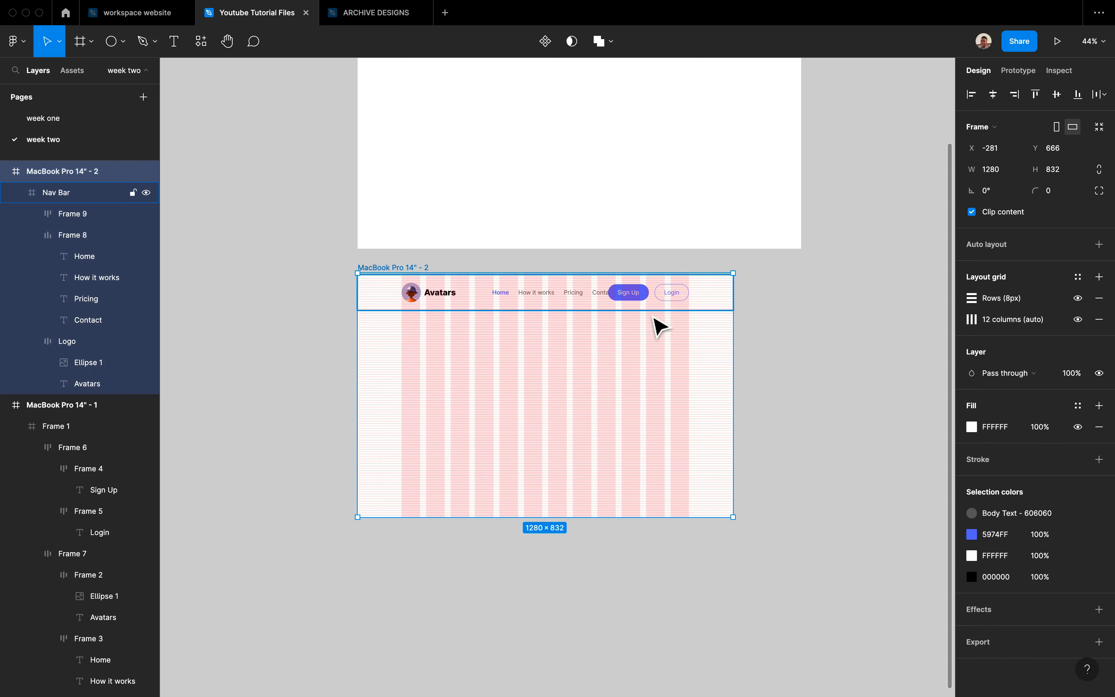
{"action": "scroll", "coordinate": [647, 312], "scroll_direction": "up", "scroll_amount": 3}
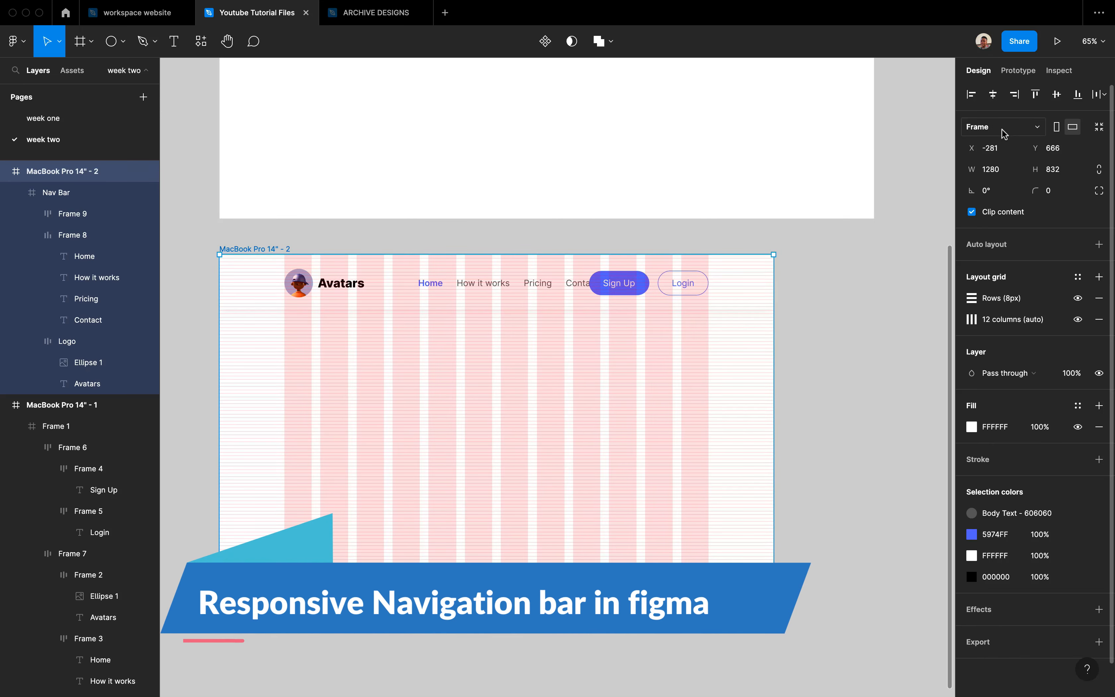
Step: Test the artboard with the MacBook Pro 14" preset of 1512 × 982, followed by the MacBook Pro 16" preset of 1728 × 1117
{"action": "left_click", "coordinate": [980, 127]}
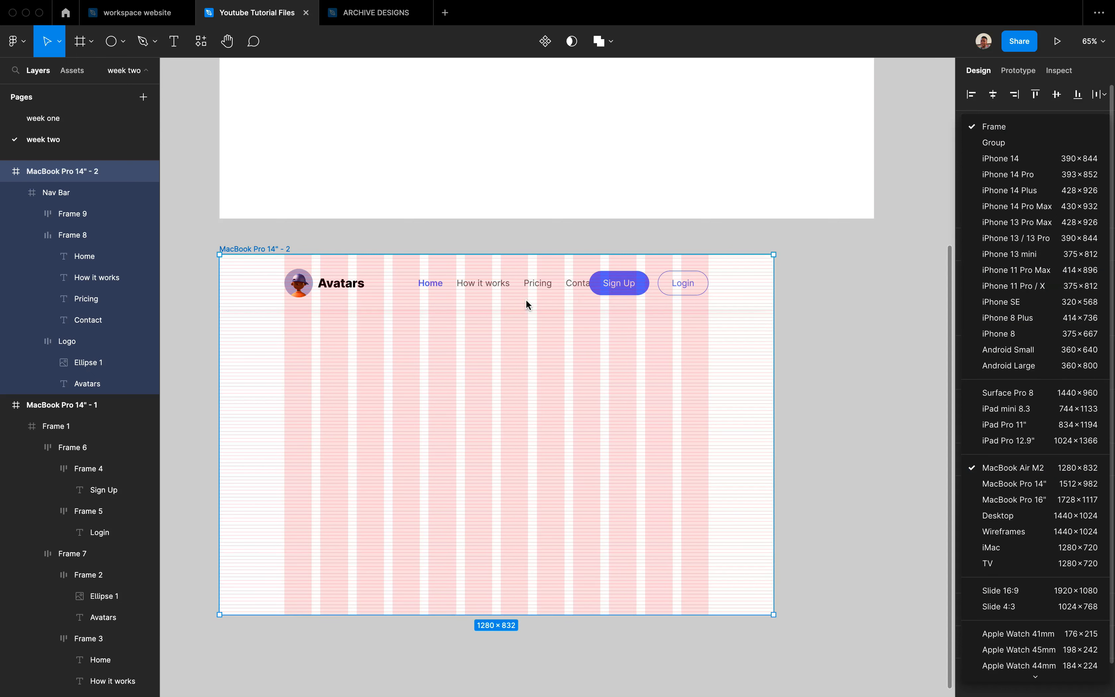
{"action": "left_click", "coordinate": [1022, 483]}
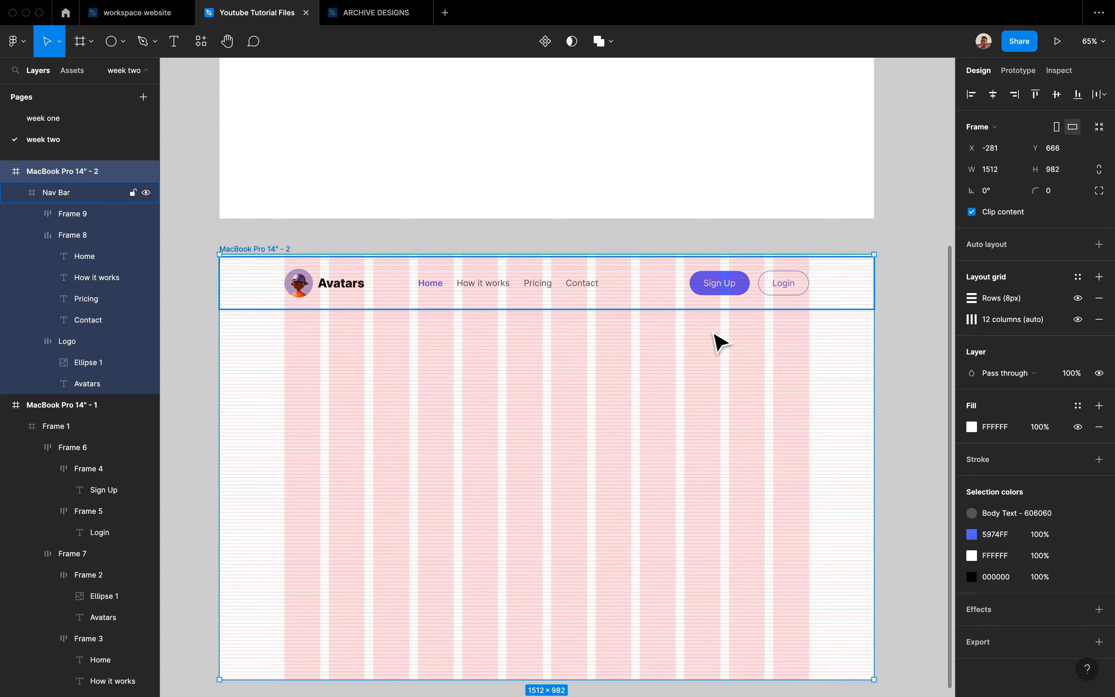
{"action": "left_click", "coordinate": [995, 128]}
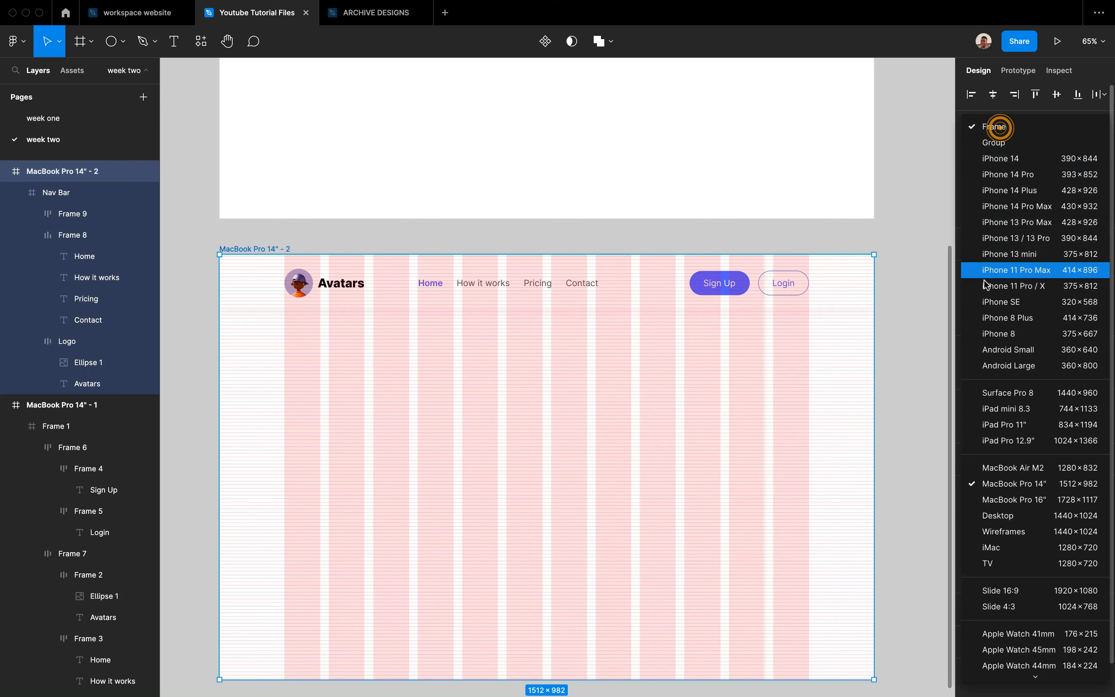
{"action": "left_click", "coordinate": [1011, 500]}
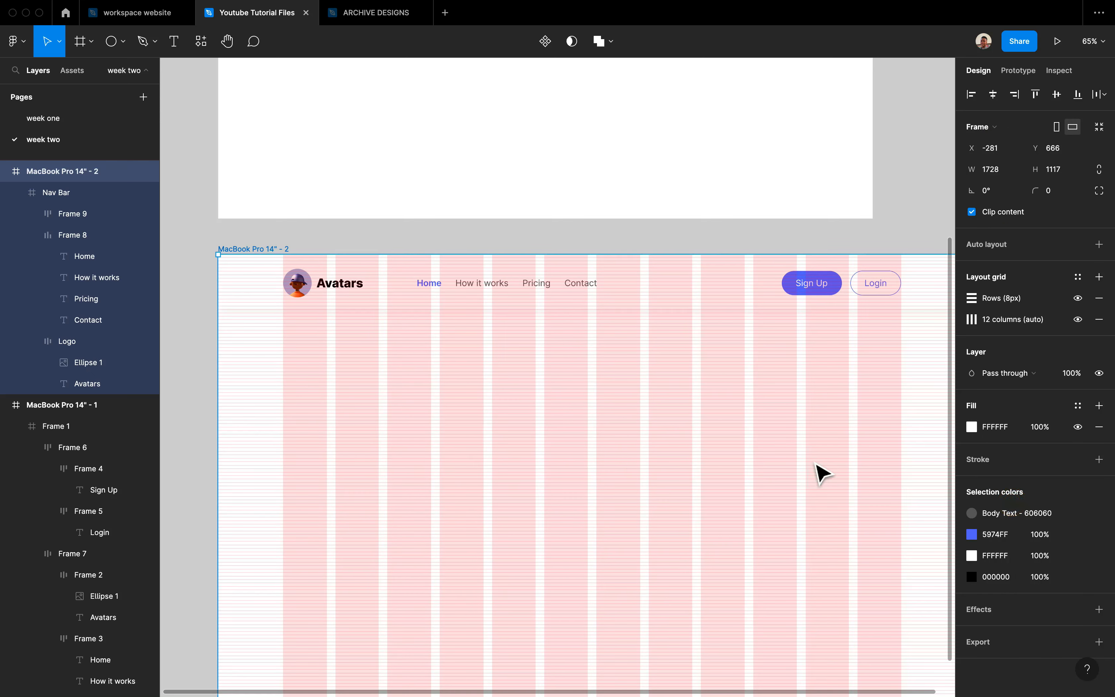
{"action": "scroll", "coordinate": [821, 473], "scroll_direction": "right", "scroll_amount": 2}
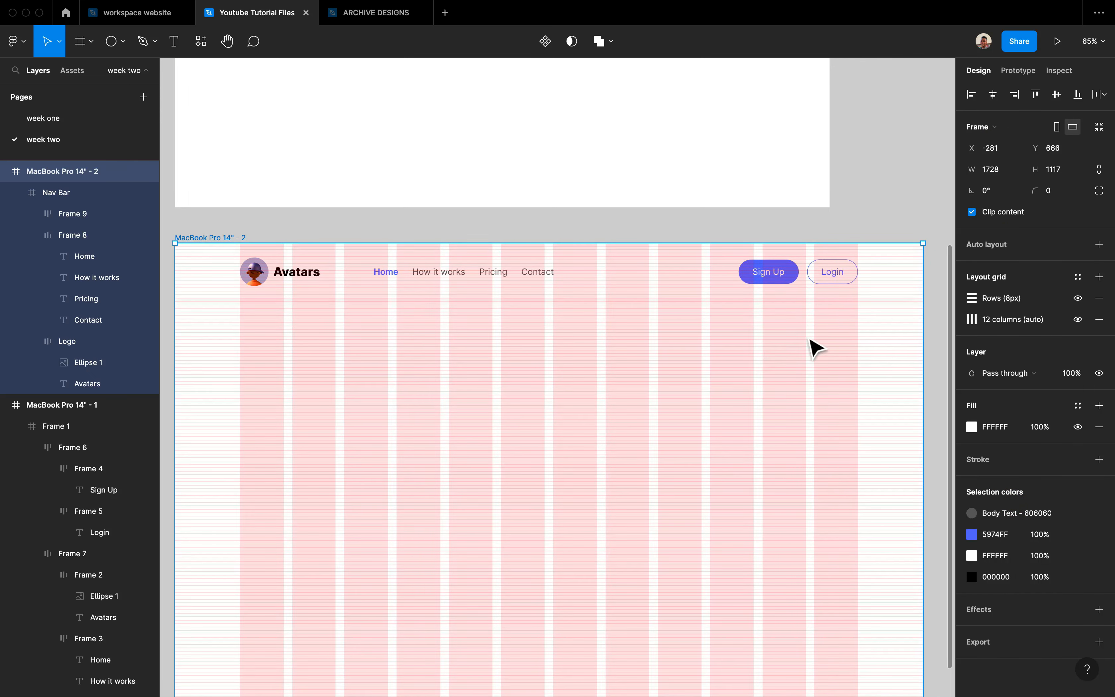
Step: Apply the Desktop frame preset of 1440 × 1024 to the MacBook Pro 14" - 2 artboard and deselect it
{"action": "left_click", "coordinate": [997, 127]}
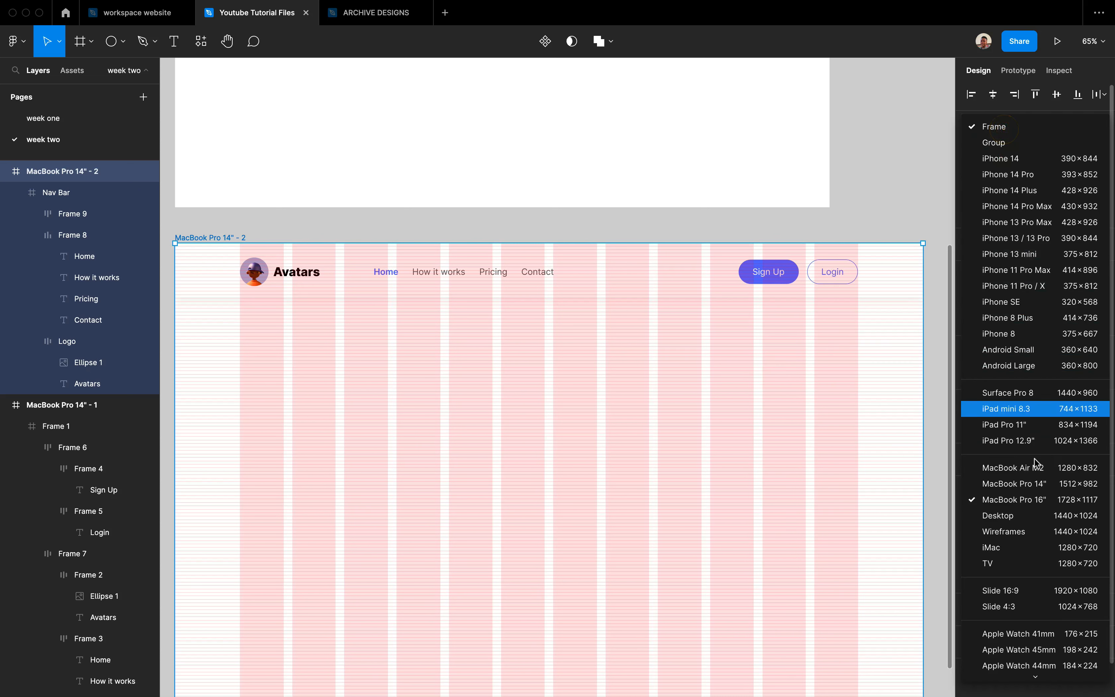
{"action": "left_click", "coordinate": [1019, 515]}
{"action": "scroll", "coordinate": [677, 399], "scroll_direction": "left", "scroll_amount": 1}
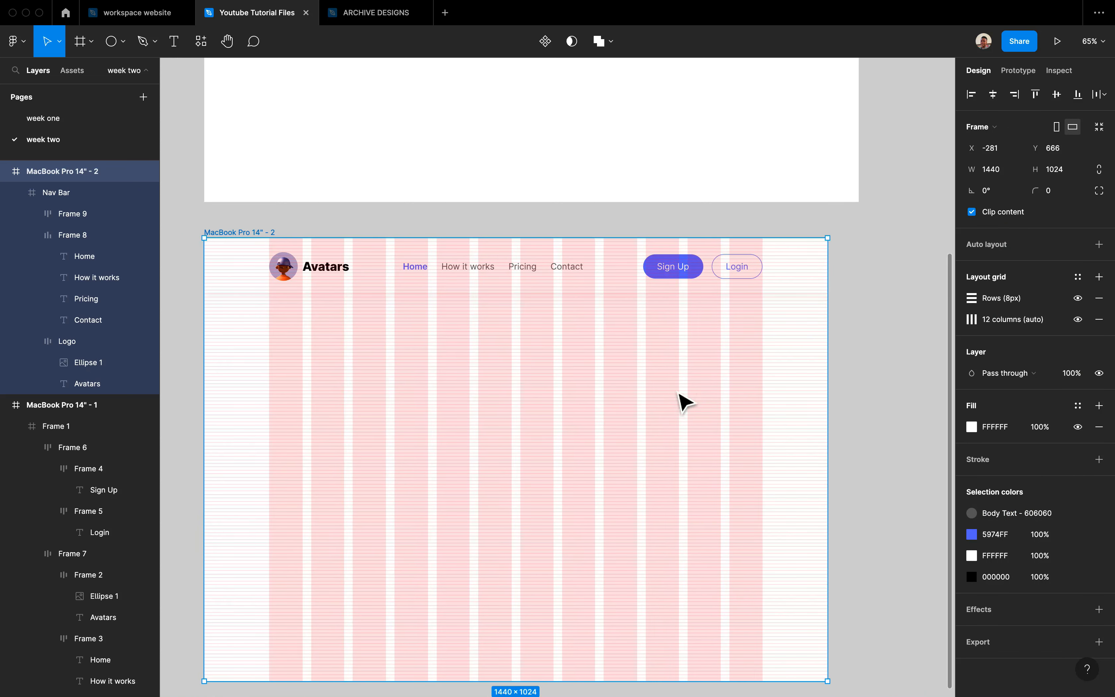
{"action": "left_click", "coordinate": [849, 333]}
{"action": "scroll", "coordinate": [852, 336], "scroll_direction": "left", "scroll_amount": 1}
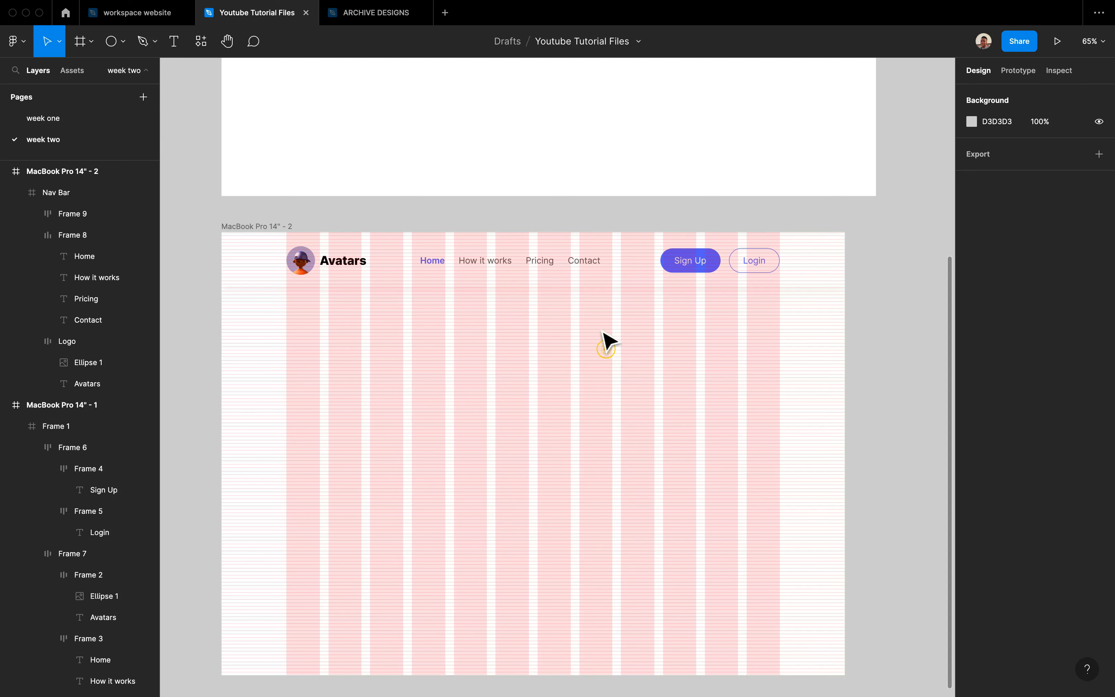
{"action": "left_click", "coordinate": [588, 284]}
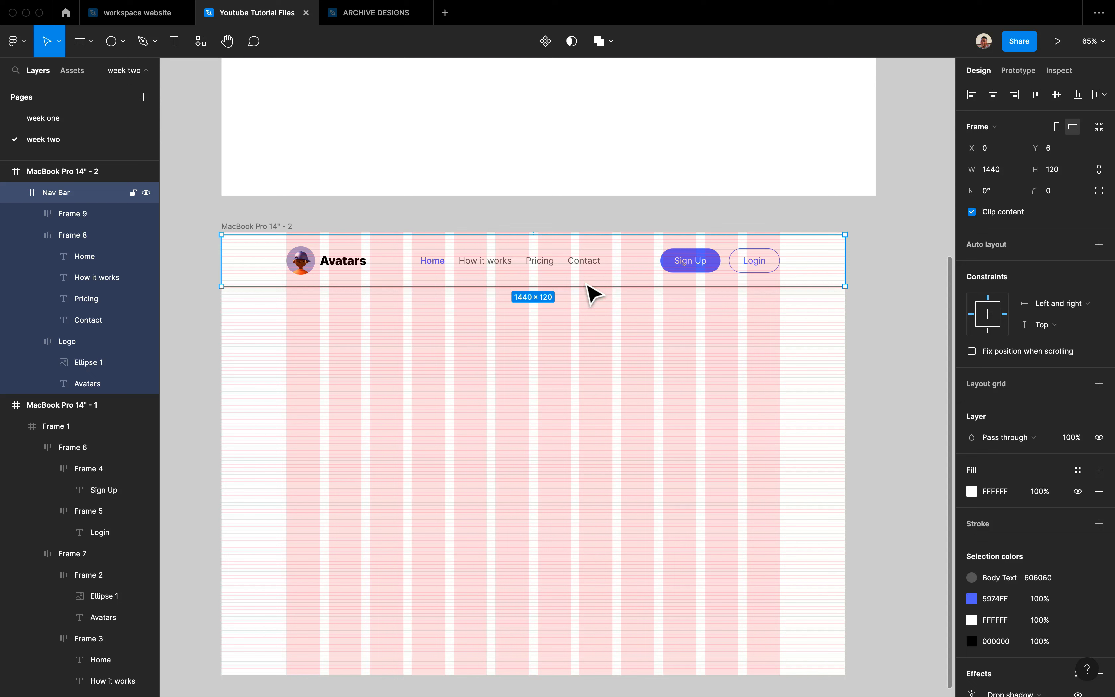
{"action": "left_click", "coordinate": [590, 364]}
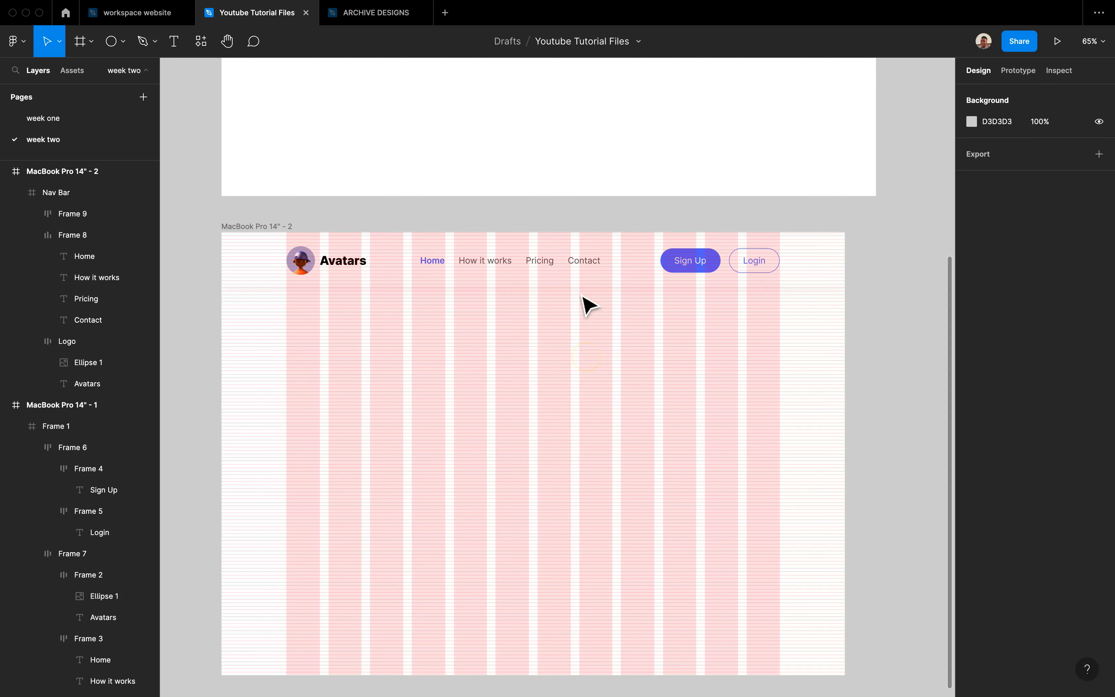
{"action": "left_click", "coordinate": [581, 285]}
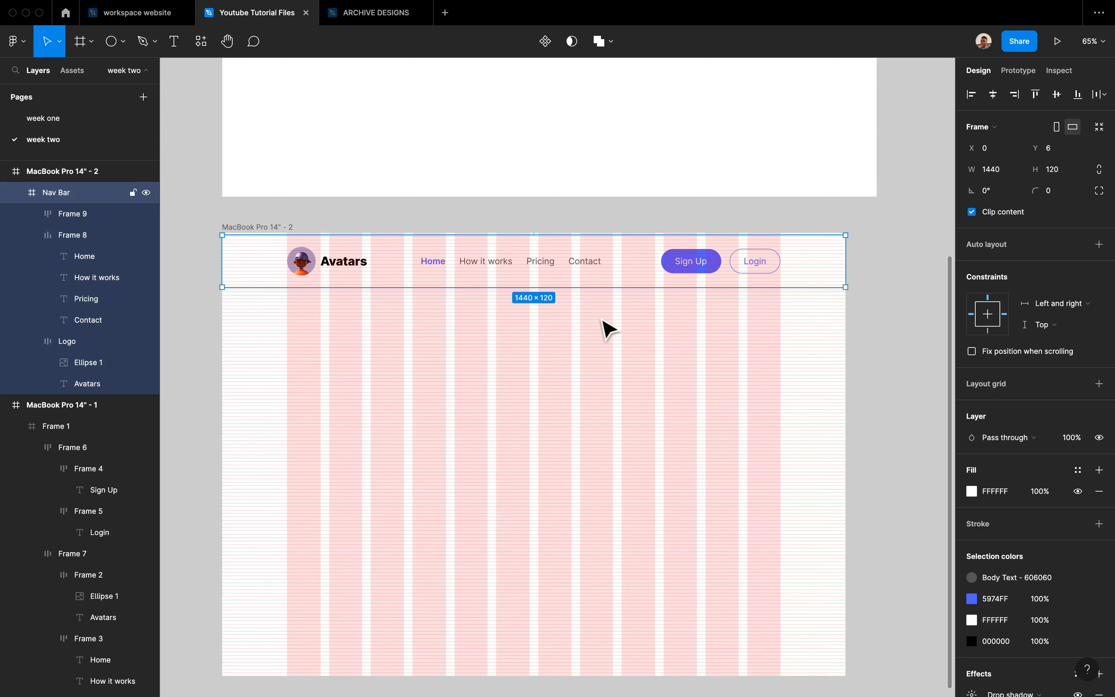
{"action": "left_click", "coordinate": [603, 346]}
{"action": "left_click", "coordinate": [601, 273]}
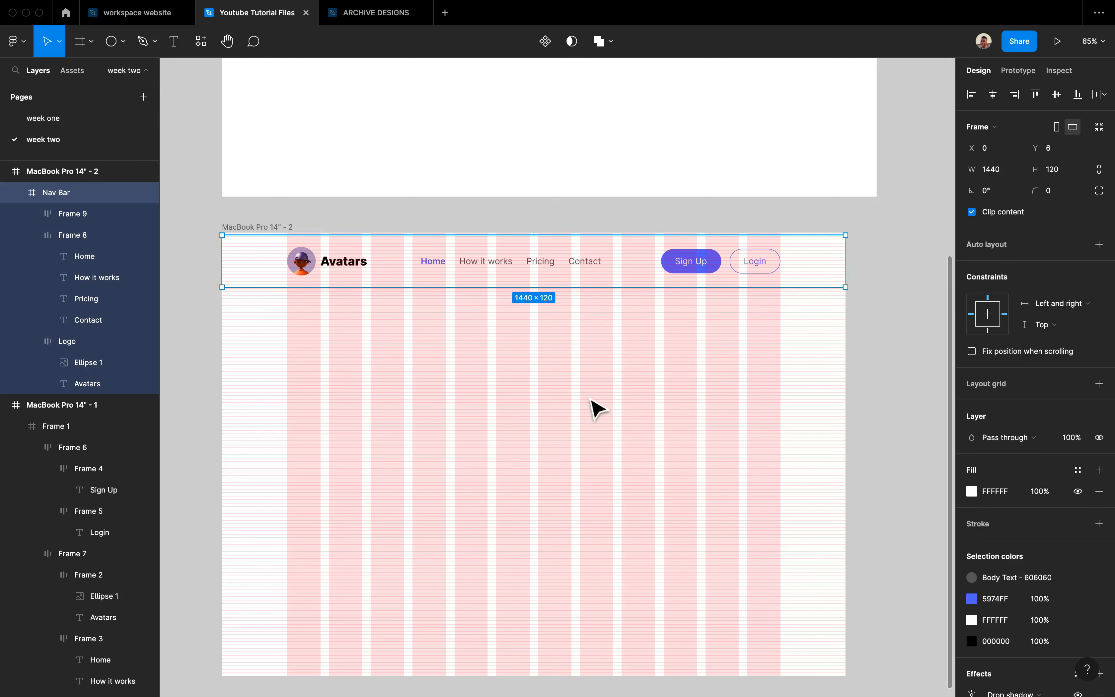